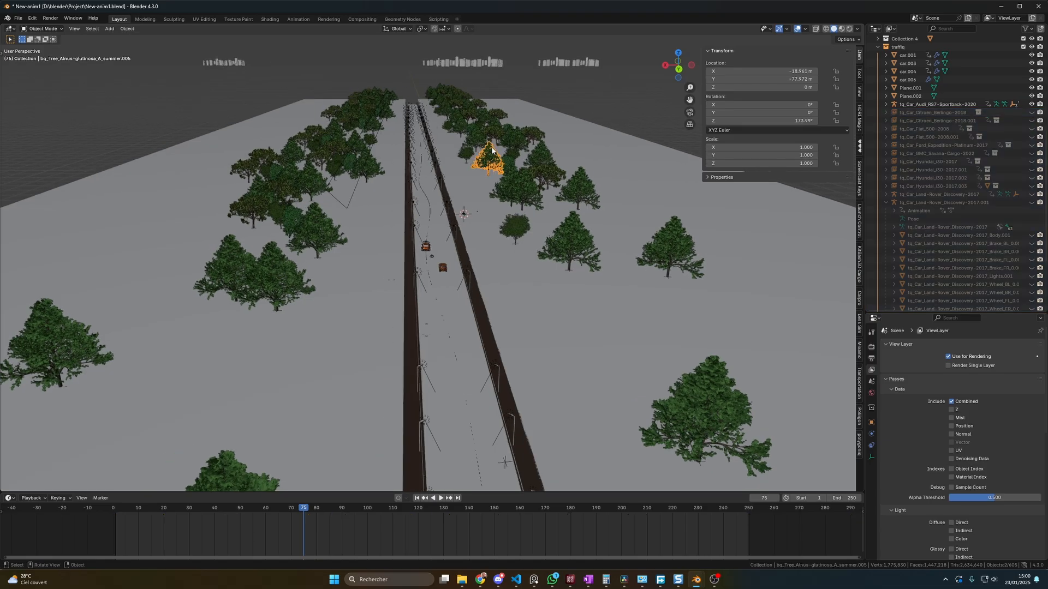
- Examine the finished highway animation scene: its buildings, trees, traffic cars, playback, street lamps and the Area light in rendered view
scroll(482, 164, "up", 5)
middle_click_drag(482, 163, 475, 234)
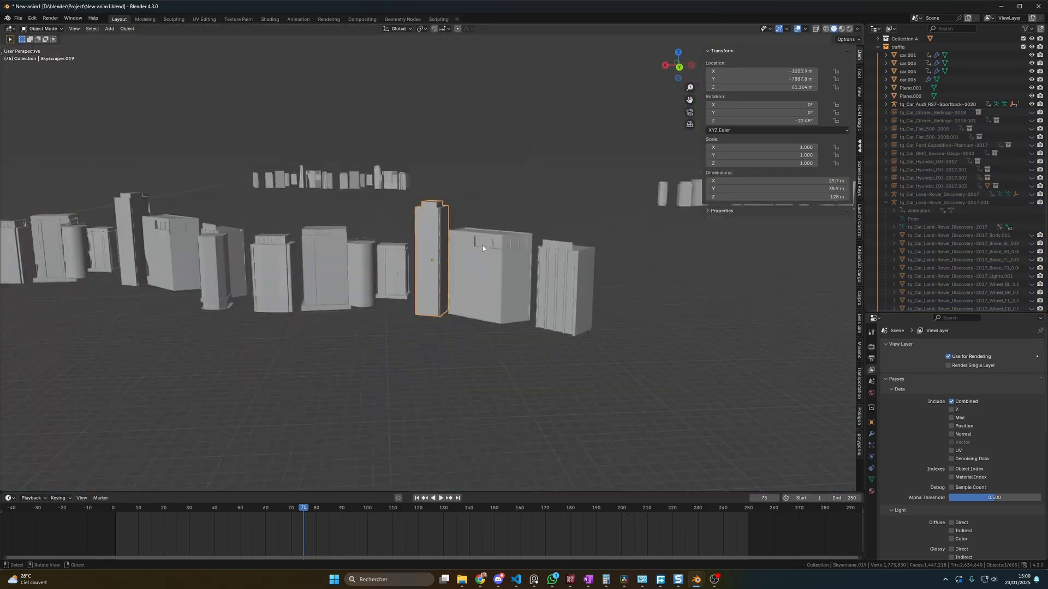
scroll(355, 270, "down", 8)
middle_click_drag(355, 270, 393, 231)
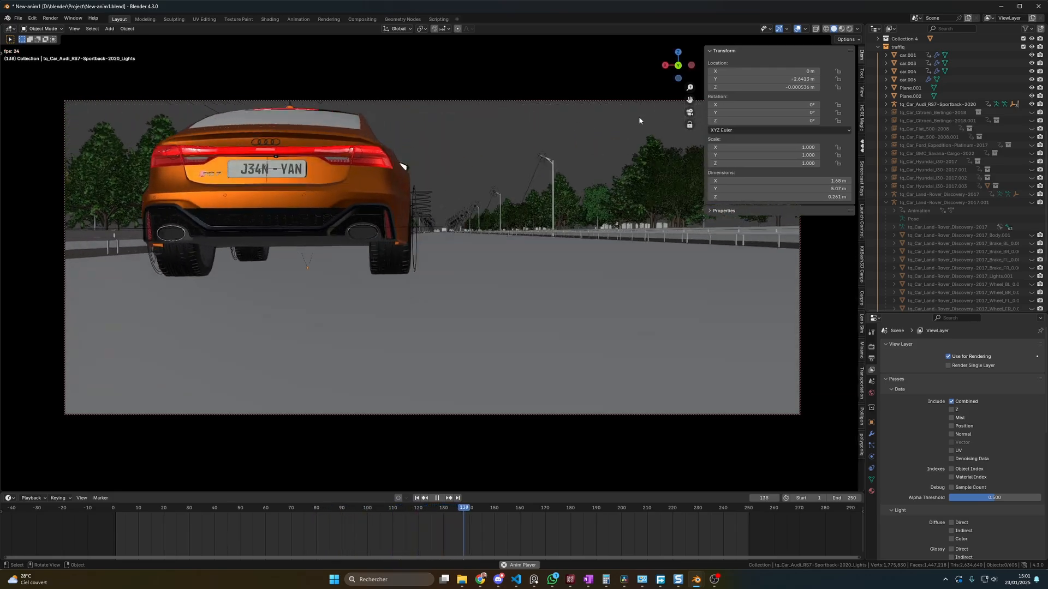
key("n")
key("shift+Left")
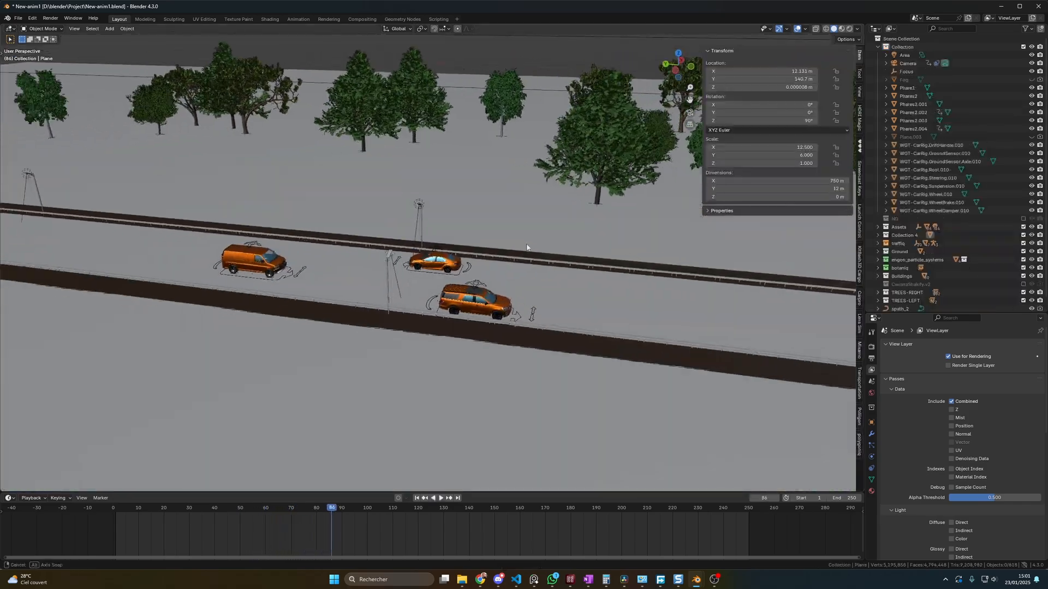
mouse_move(491, 261)
middle_mouse_down()
mouse_move(467, 241)
mouse_move(491, 256)
middle_mouse_up()
key("space")
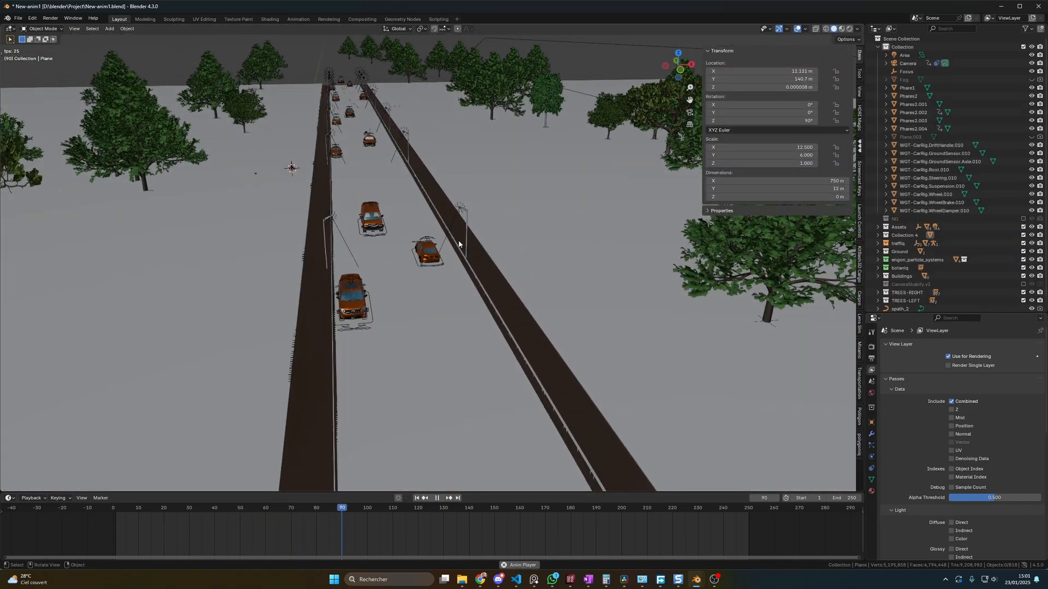
middle_click_drag(561, 298, 737, 294)
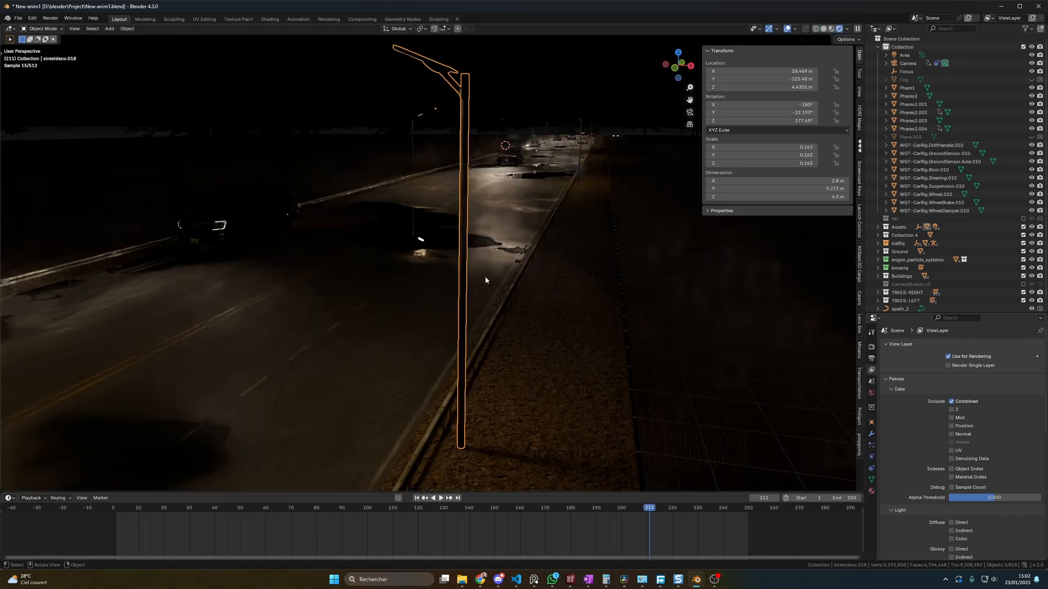
middle_click_drag(485, 280, 711, 282)
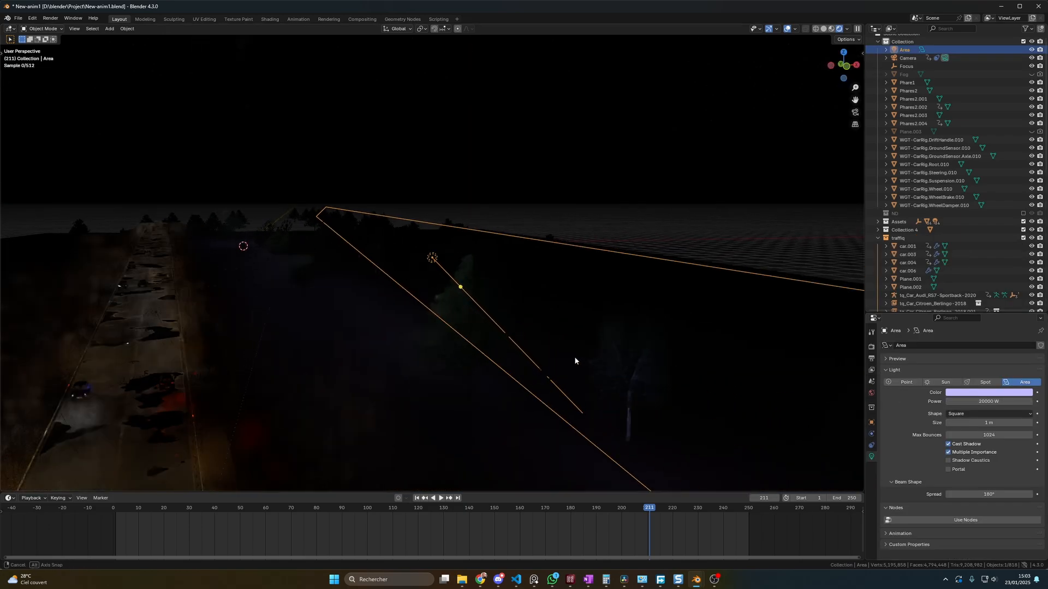
middle_click_drag(575, 360, 391, 342)
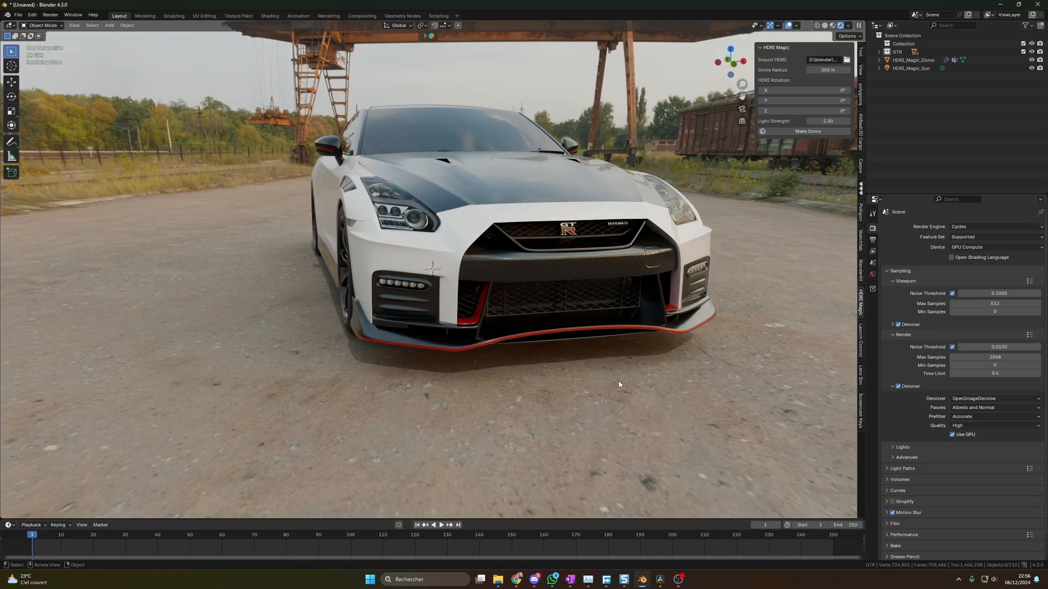
middle_click_drag(622, 381, 549, 383)
middle_click_drag(332, 268, 262, 262)
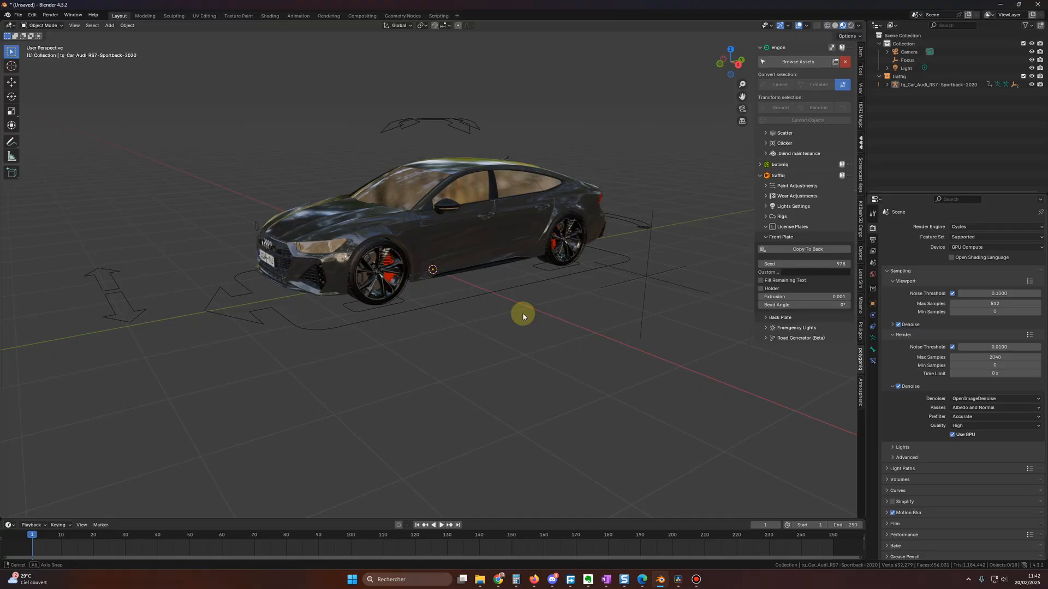
middle_click_drag(522, 316, 491, 282)
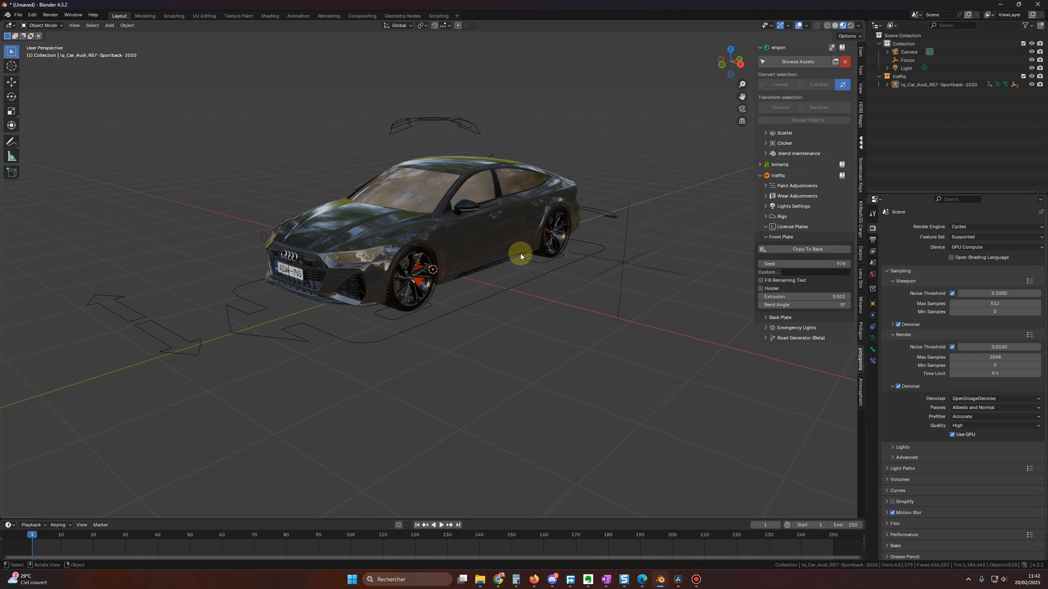
middle_click_drag(523, 249, 527, 304)
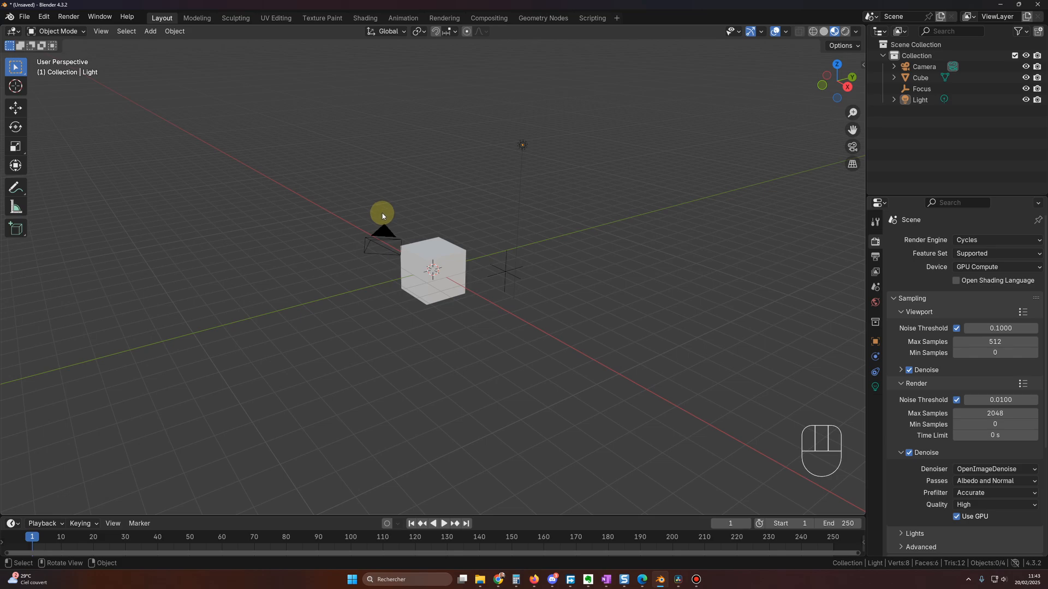
- Append all objects from the Object folder of Mercedes C63-AMG-JY3D V3.blend into the scene
middle_click_drag(383, 216, 398, 219)
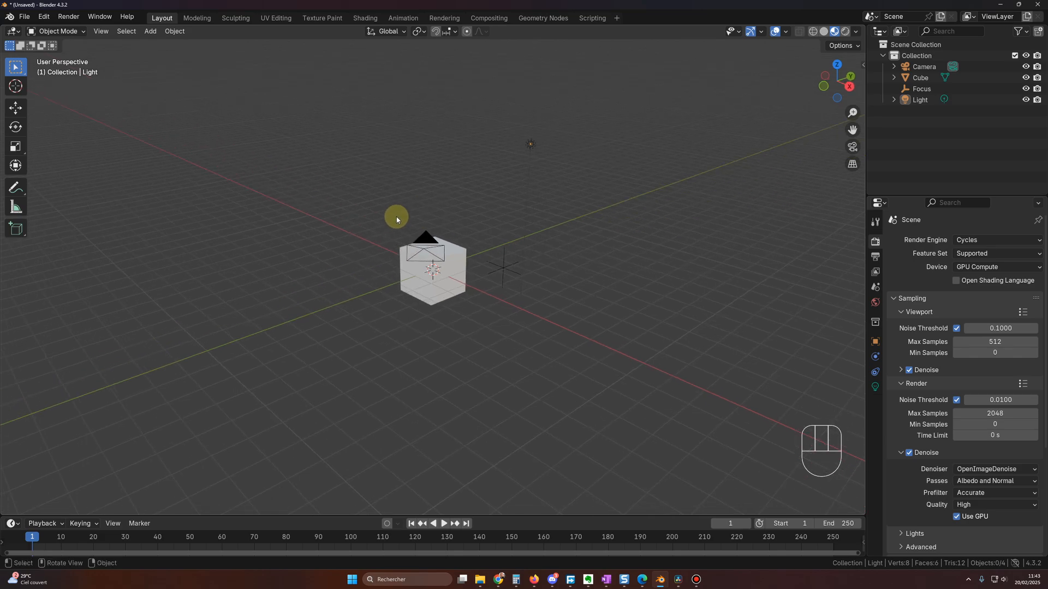
left_click(25, 17)
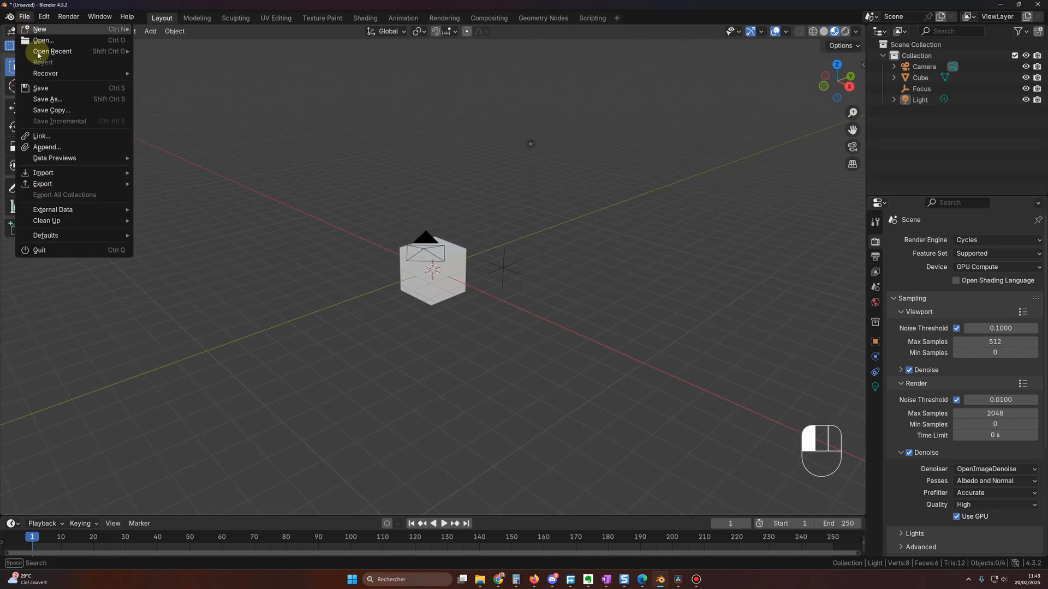
left_click(63, 143)
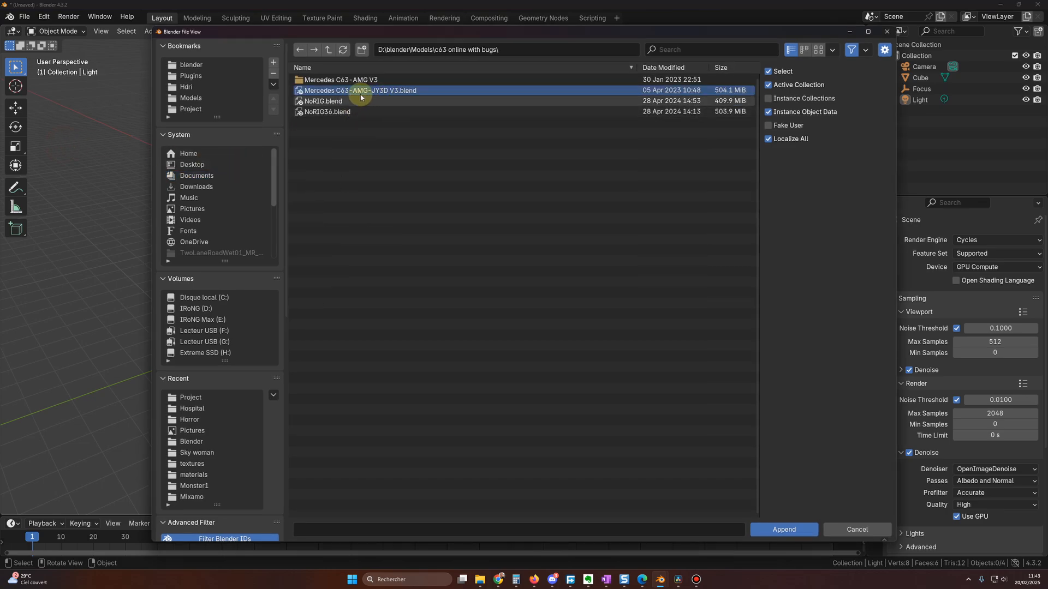
left_click(770, 524)
left_click(323, 154)
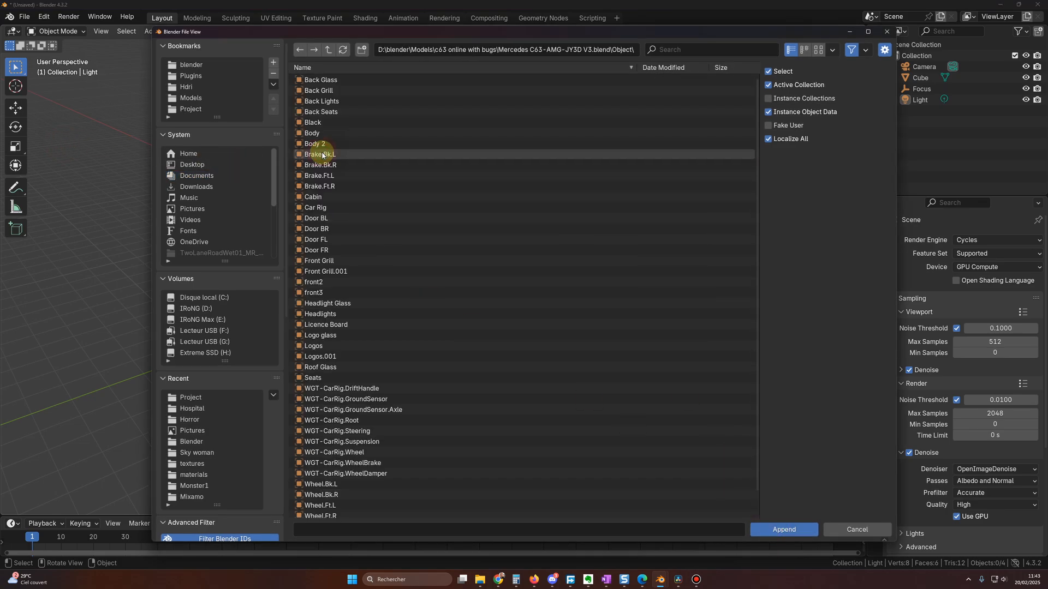
left_click(480, 207)
key("a")
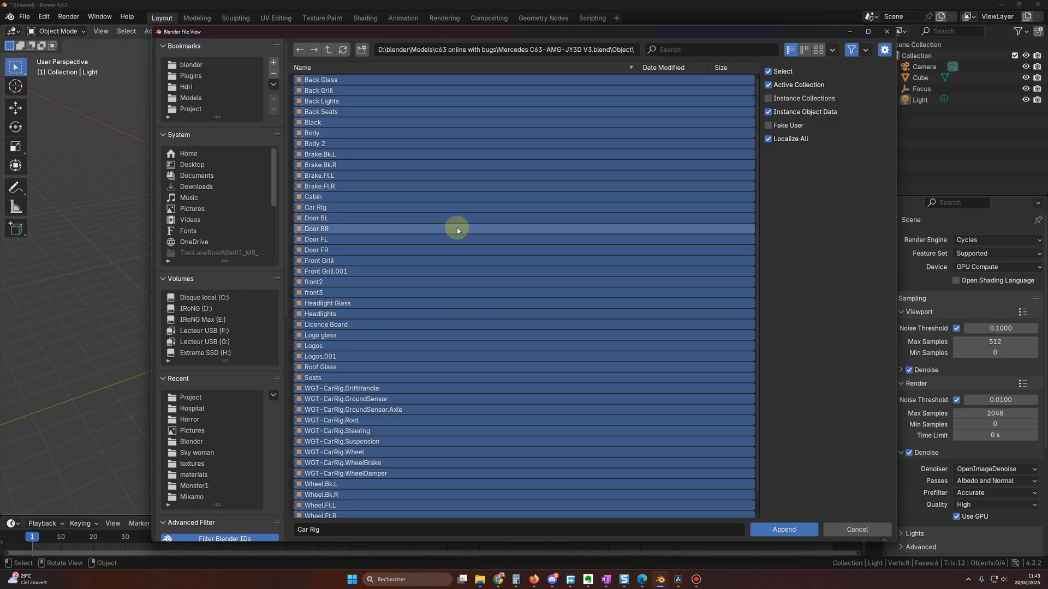
left_click(781, 527)
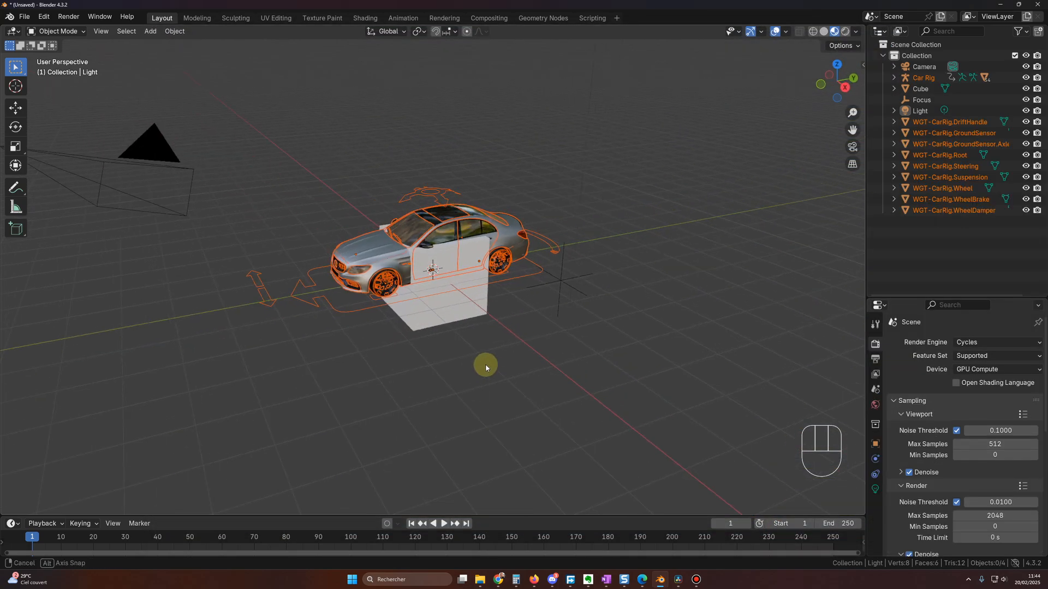
- Delete the default cube that overlaps the appended Mercedes
middle_click_drag(485, 367, 528, 365)
scroll(528, 369, "up", 2)
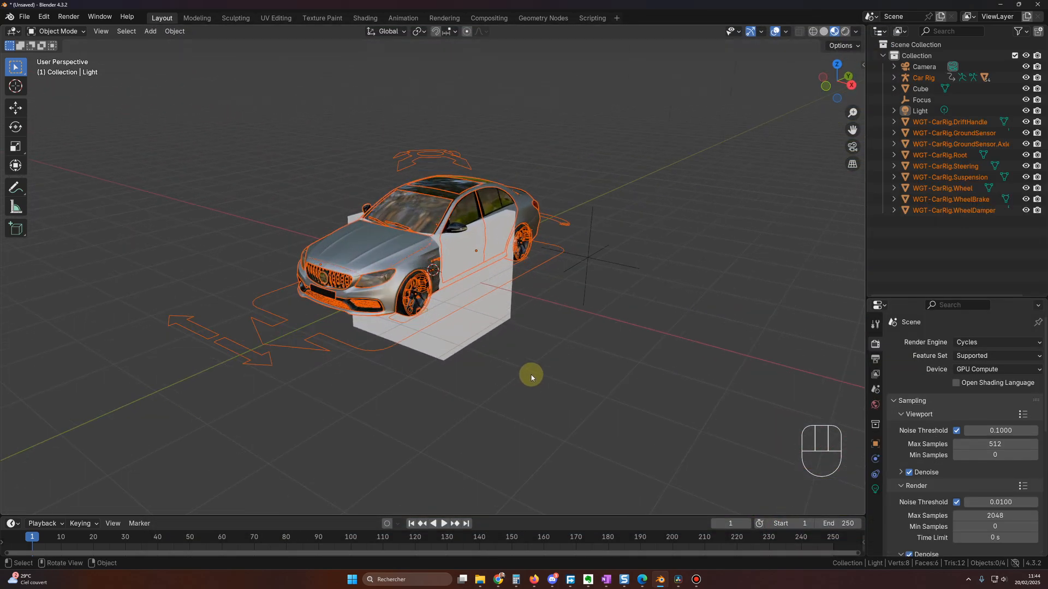
left_click(474, 345)
key("Delete")
middle_click_drag(578, 282, 599, 276)
scroll(599, 275, "down", 2)
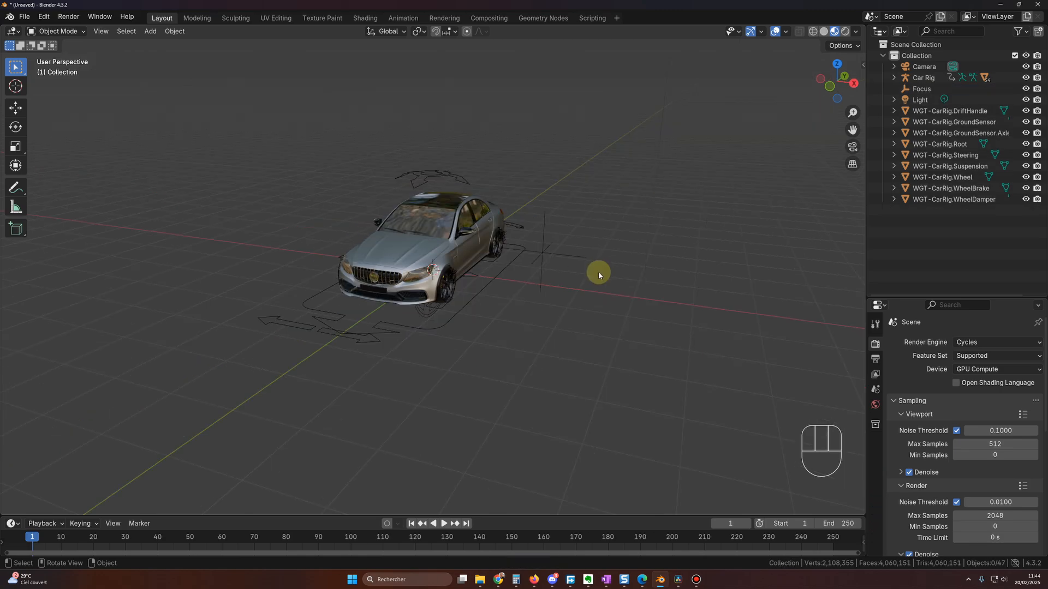
middle_click_drag(504, 295, 458, 306)
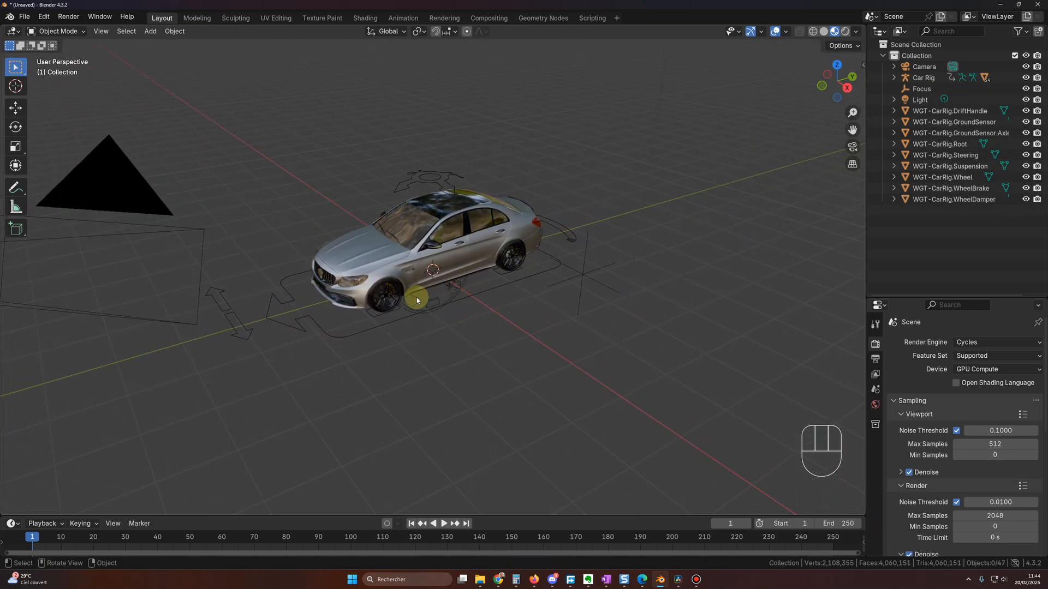
middle_click_drag(219, 342, 463, 363)
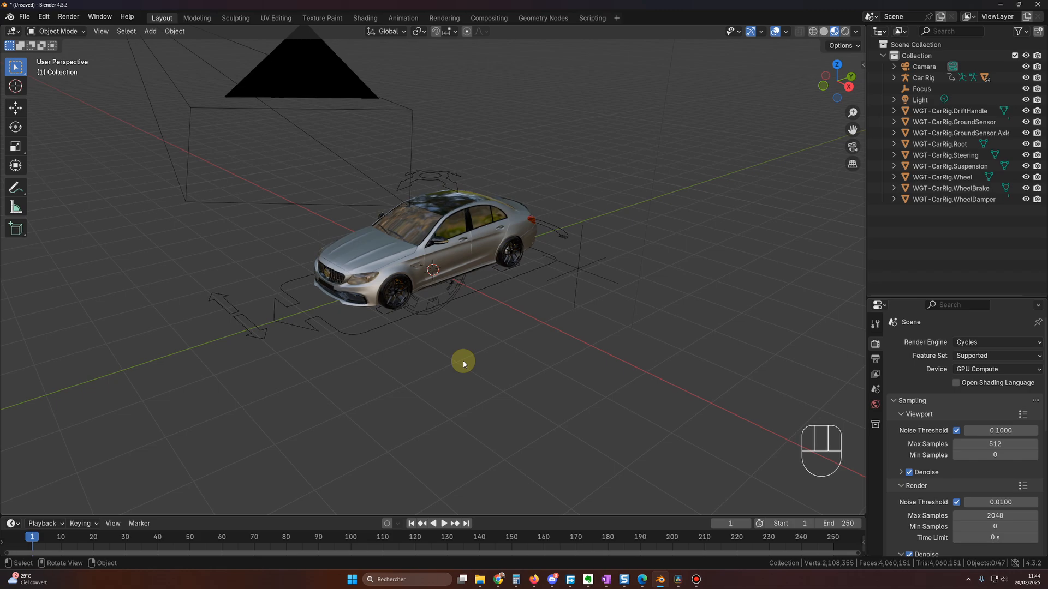
middle_click_drag(470, 348, 470, 348)
- Create a new collection in the scene and name it ND
right_click(909, 237)
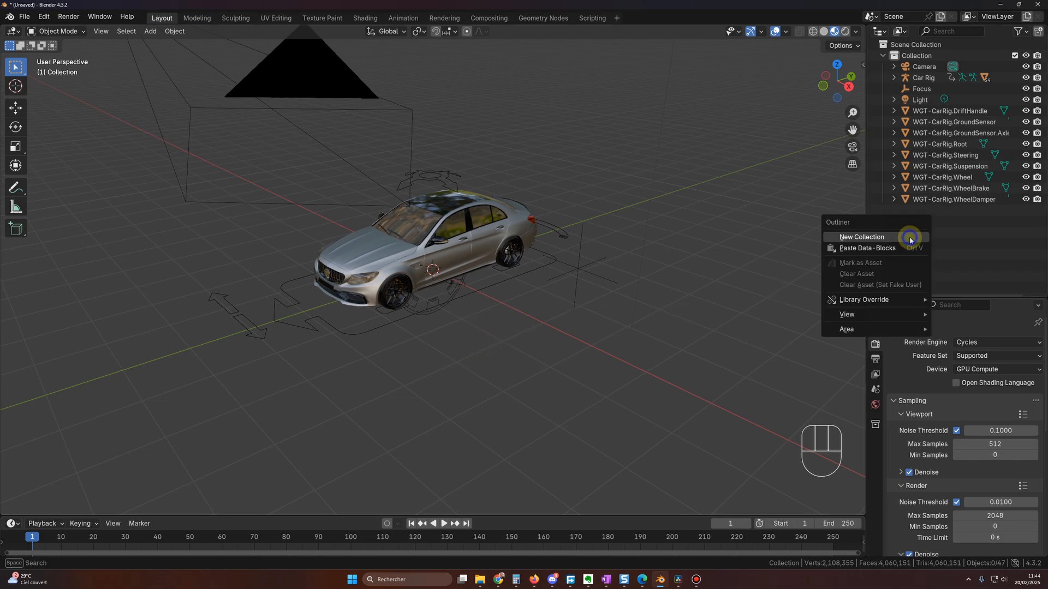
left_click(872, 237)
double_click(930, 210)
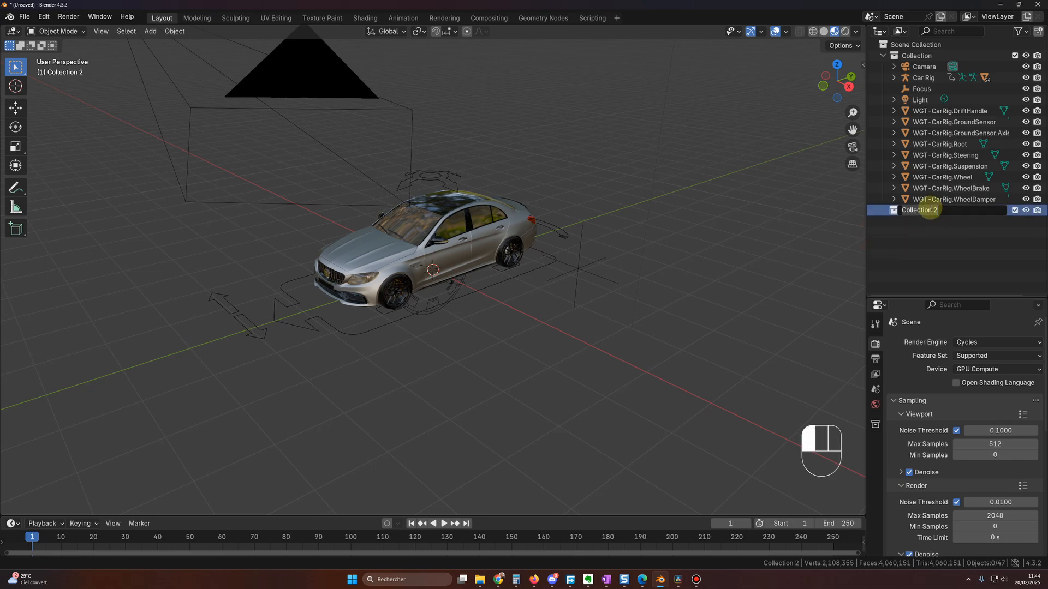
type("ND")
key("Return")
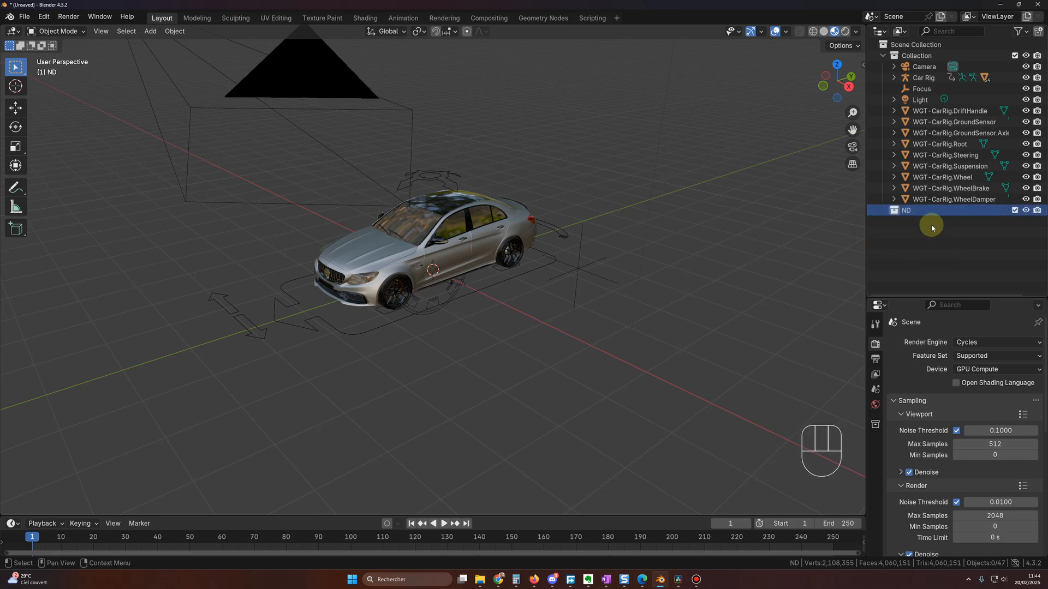
- Move all WGT-CarRig objects, from DriftHandle through WheelDamper, into the ND collection and exclude that collection from the view layer
left_click(937, 200)
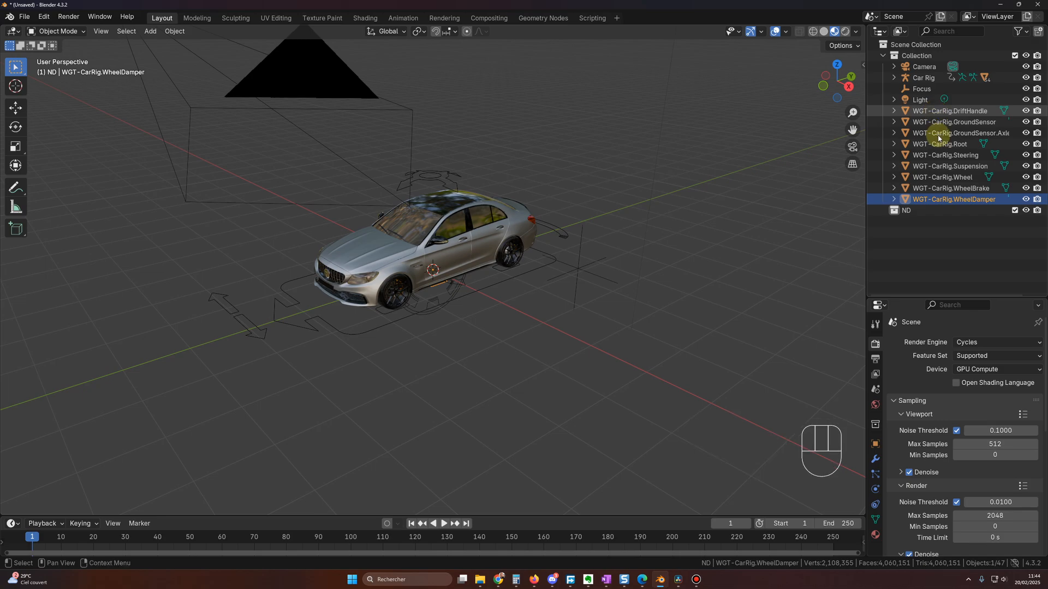
left_click(945, 111, "shift")
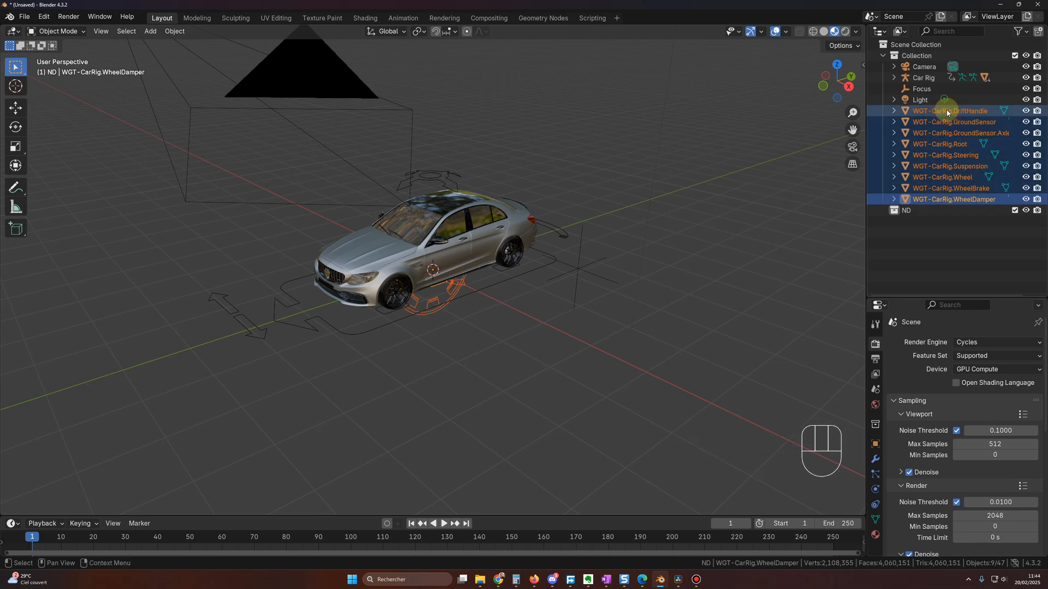
key("m")
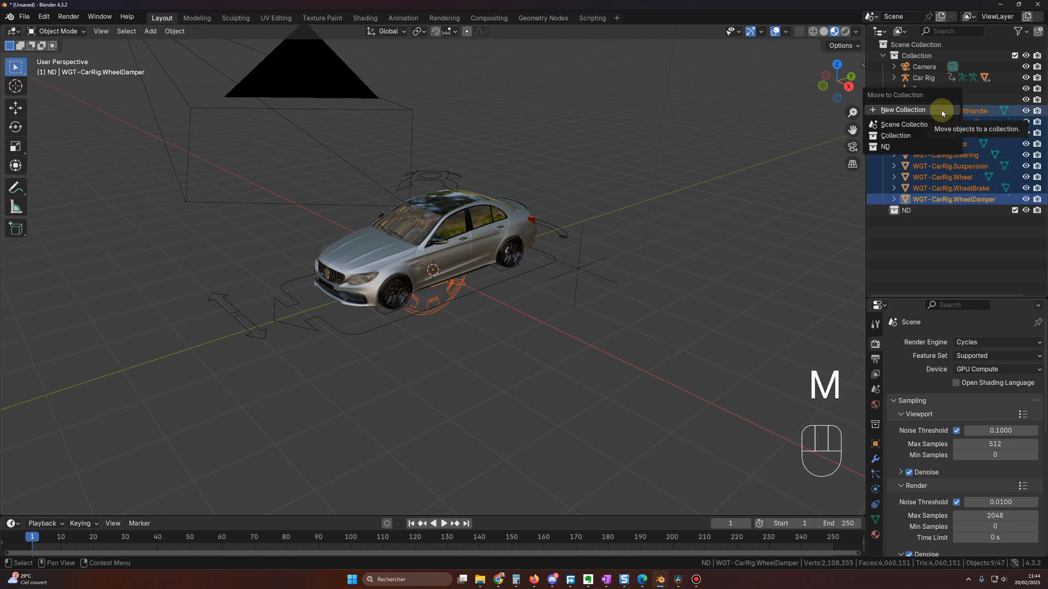
left_click(886, 147)
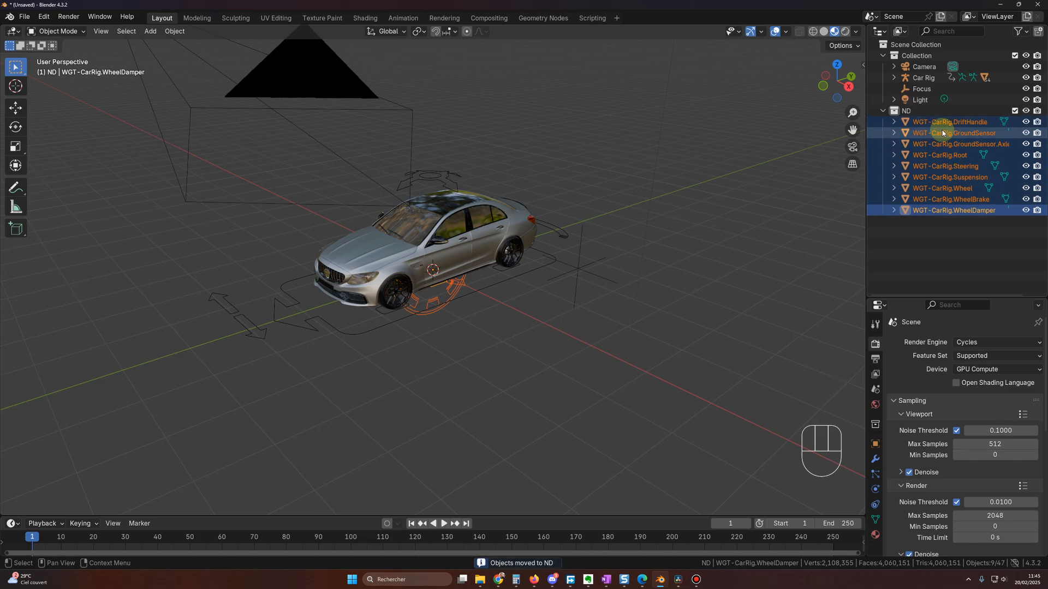
left_click(1014, 111)
middle_click_drag(548, 344, 499, 259)
- Create another collection in the scene and name it HeroCar
right_click(921, 175)
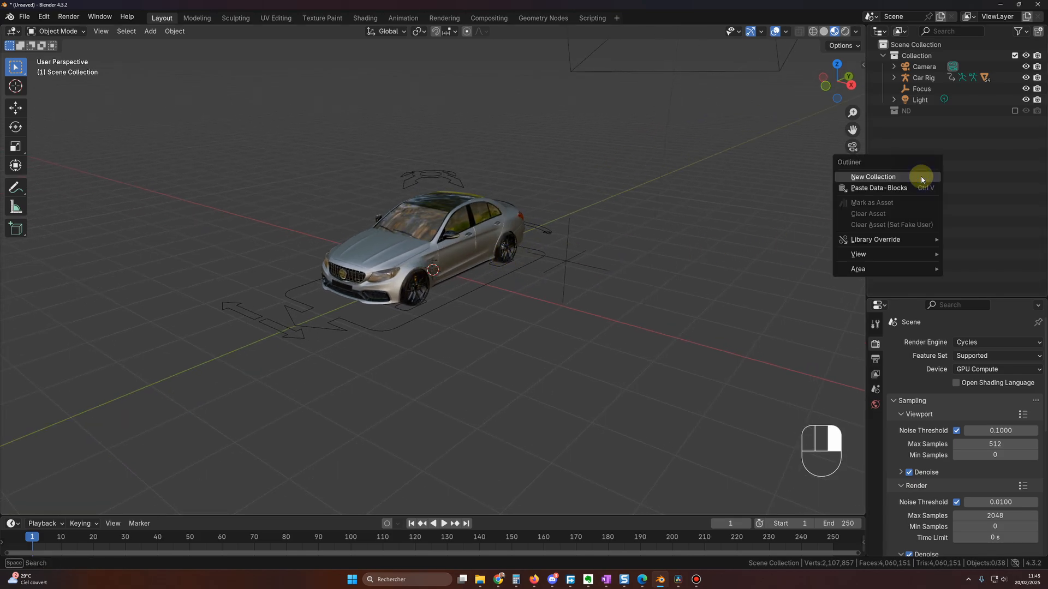
left_click(923, 175)
double_click(922, 121)
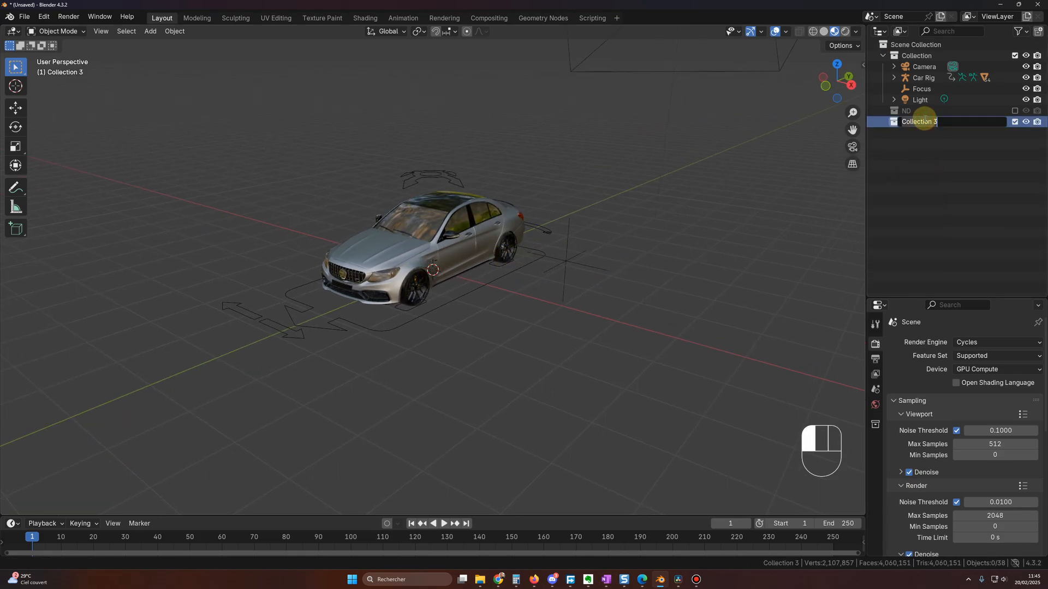
type("HeroCar")
key("Return")
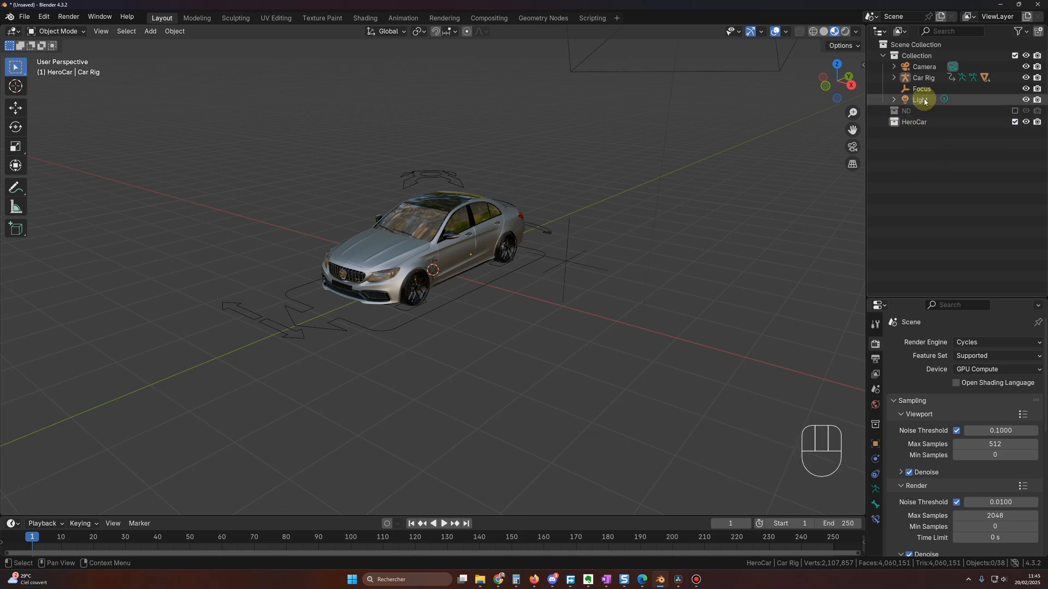
- Move the Car Rig with its entire hierarchy of car parts into the HeroCar collection
left_click(925, 78)
right_click(924, 78)
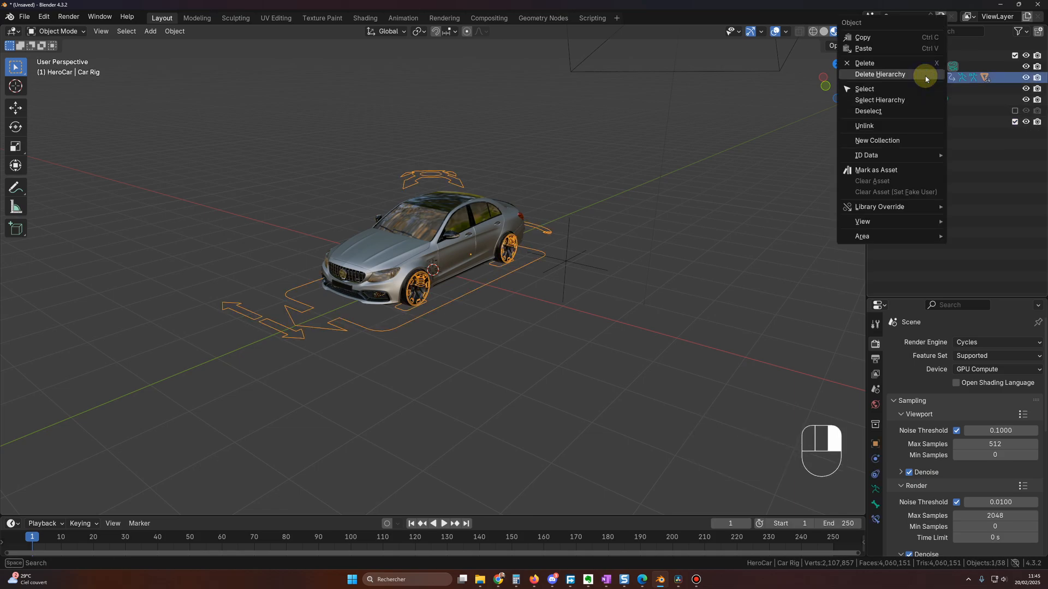
left_click(903, 102)
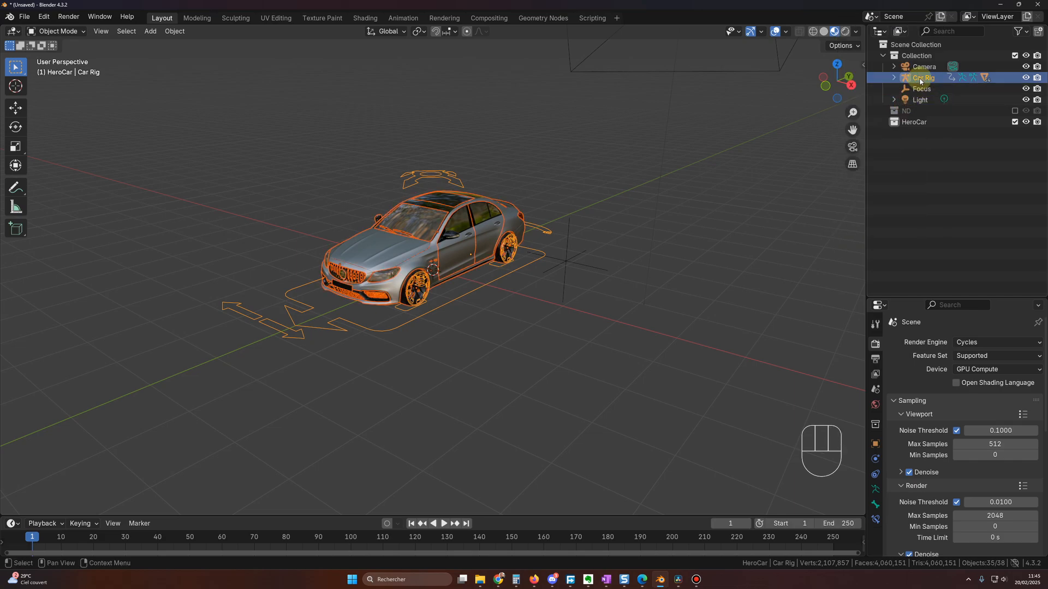
key("m")
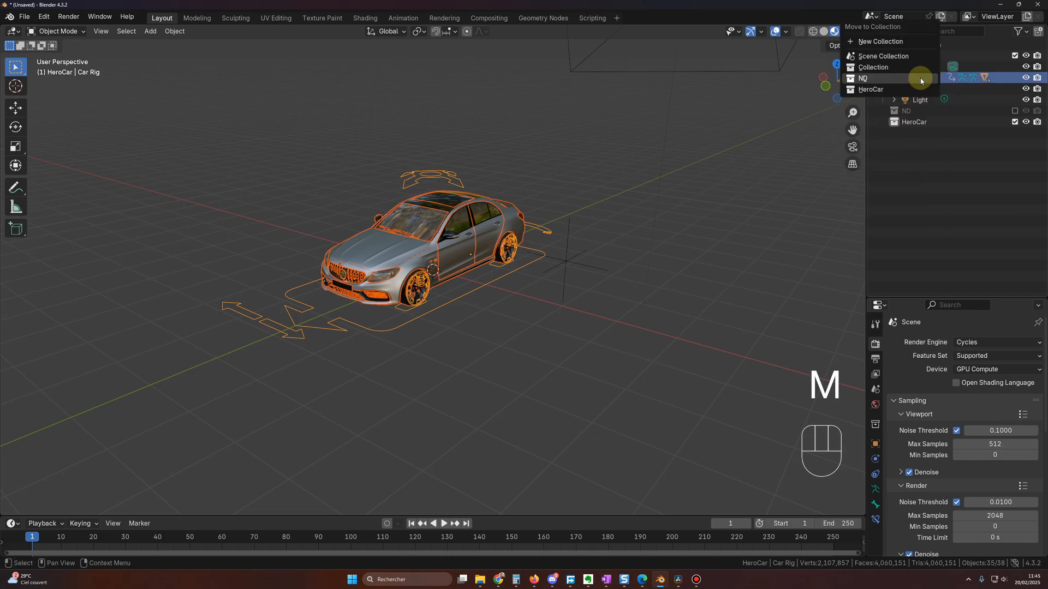
left_click(882, 90)
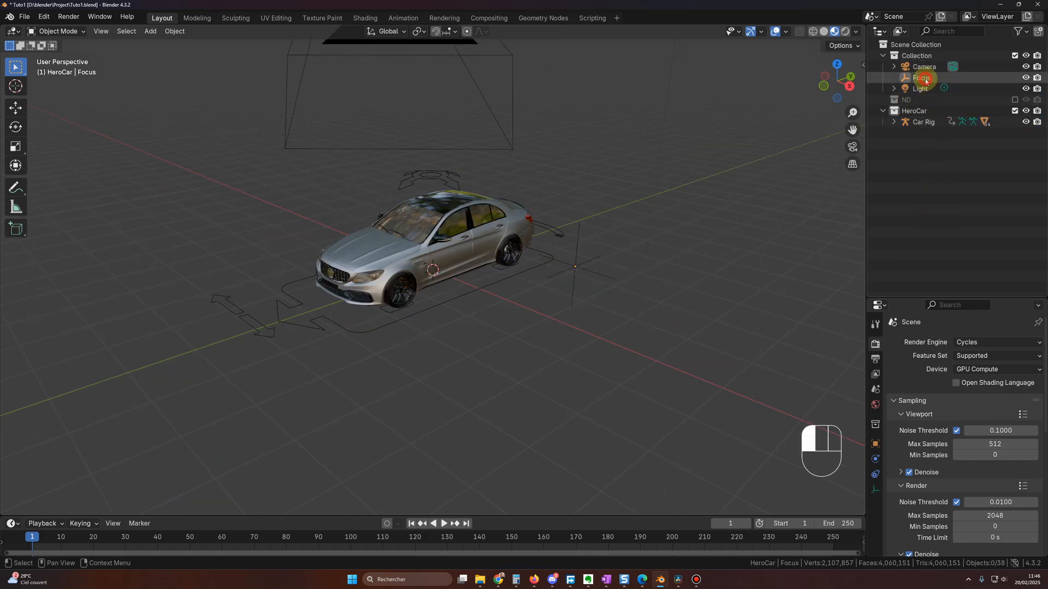
- Delete the Focus empty and the Light from the main collection, keeping only the camera there
left_click(923, 78)
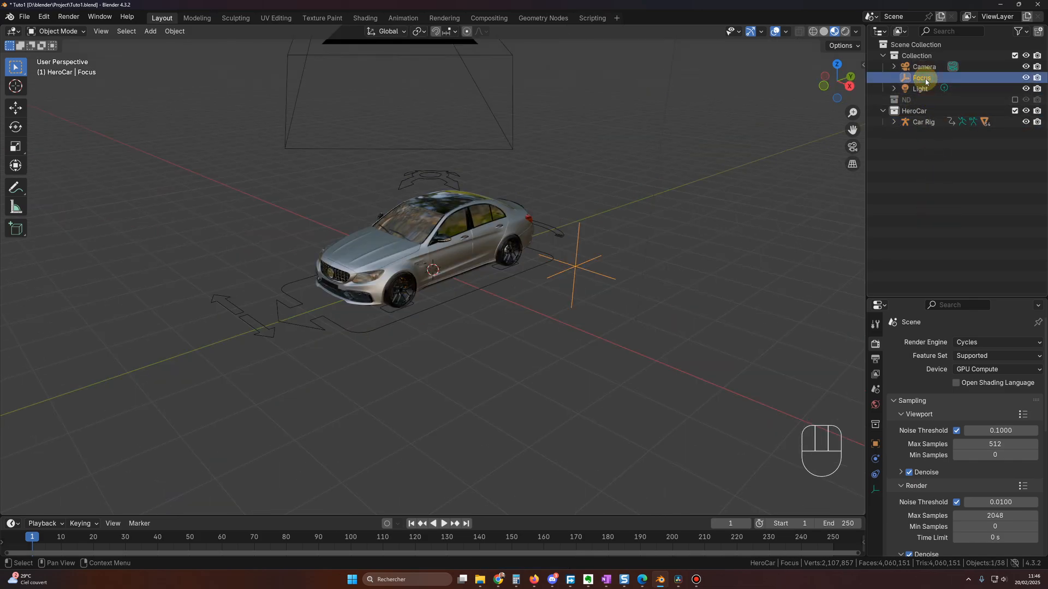
key("Delete")
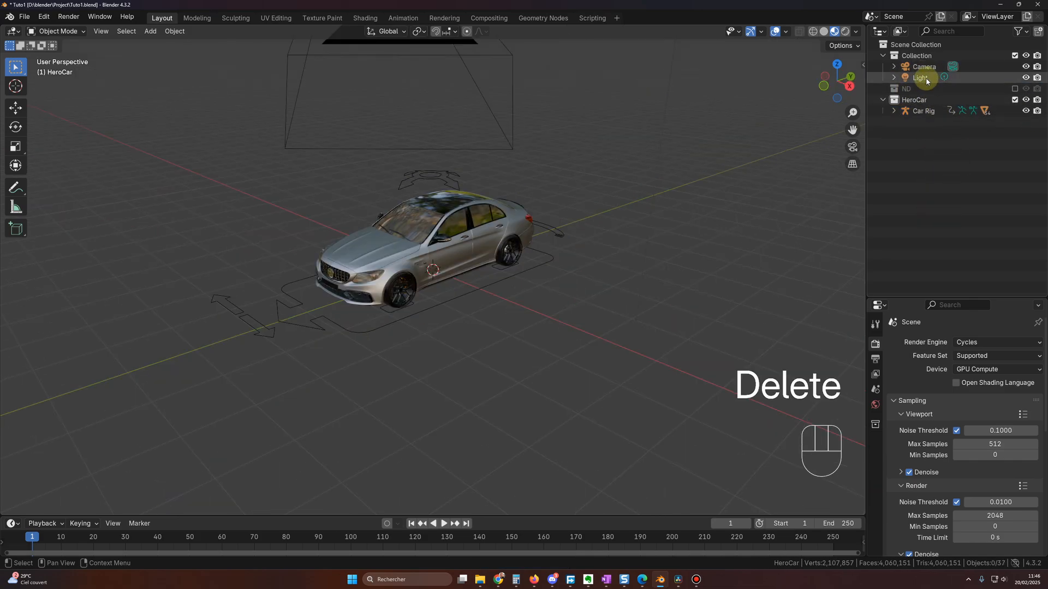
left_click(925, 80)
key("Delete")
middle_click_drag(622, 316, 542, 315)
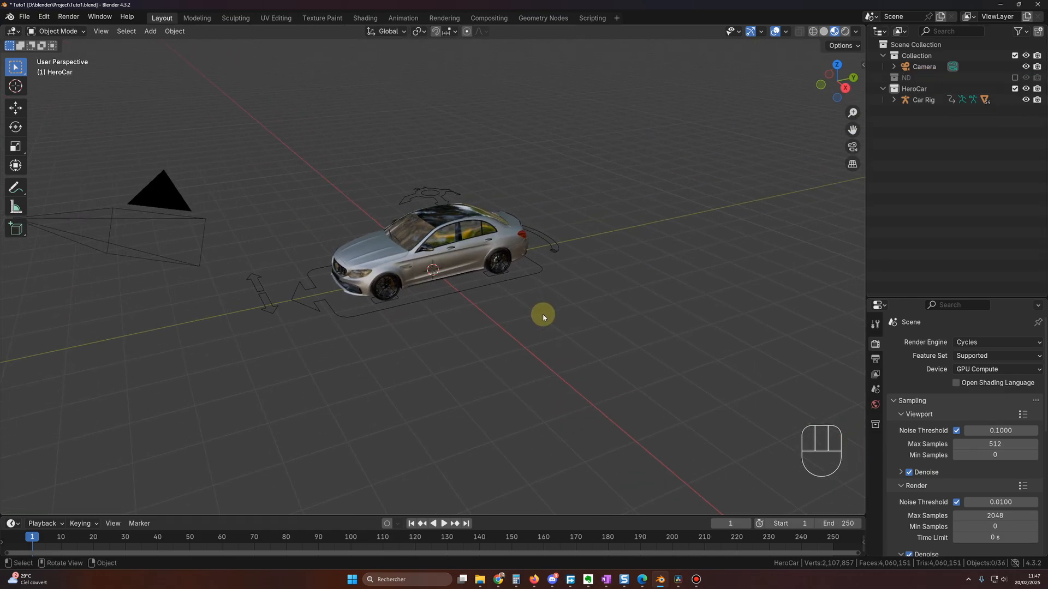
middle_click_drag(543, 317, 556, 312)
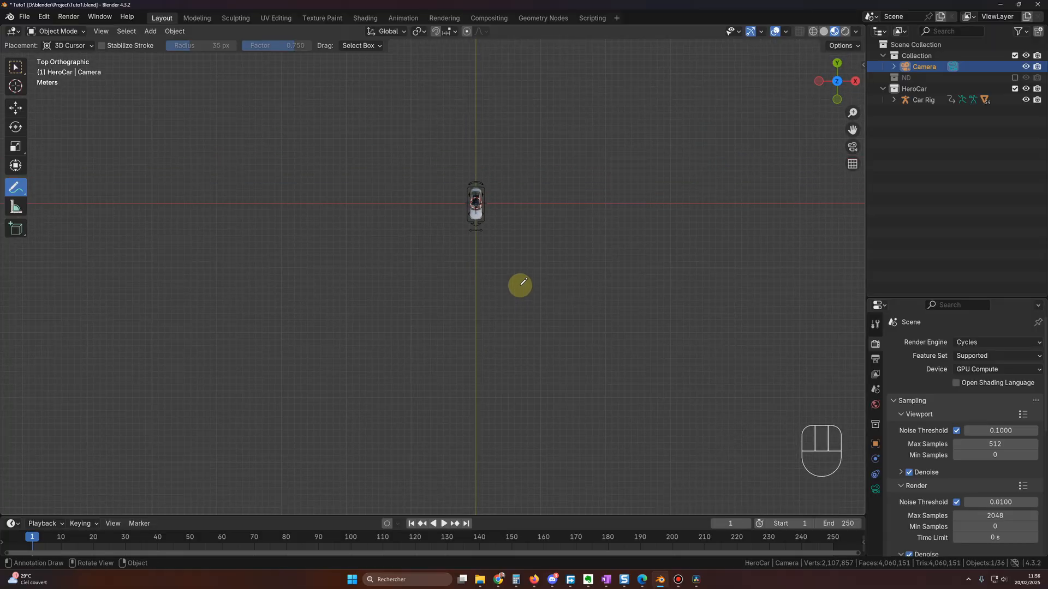
- Annotate a straight travel arrow ahead of the car in top view, plus two diagonal lines toward its front
key("ctrl+z")
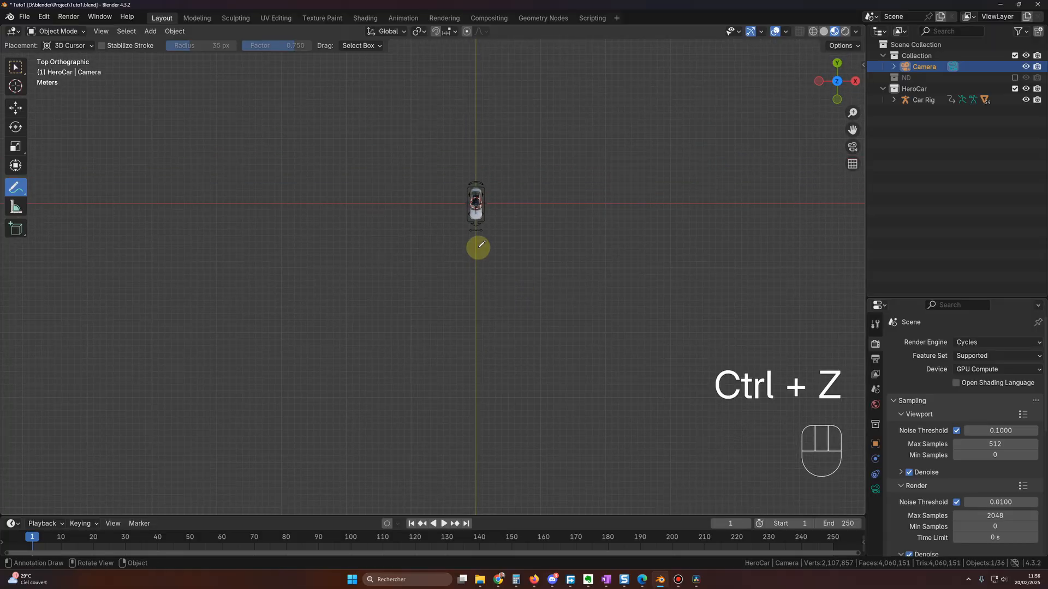
left_click_drag(476, 233, 476, 276)
left_click_drag(473, 374, 477, 455)
key("ctrl+z")
key("ctrl+z")
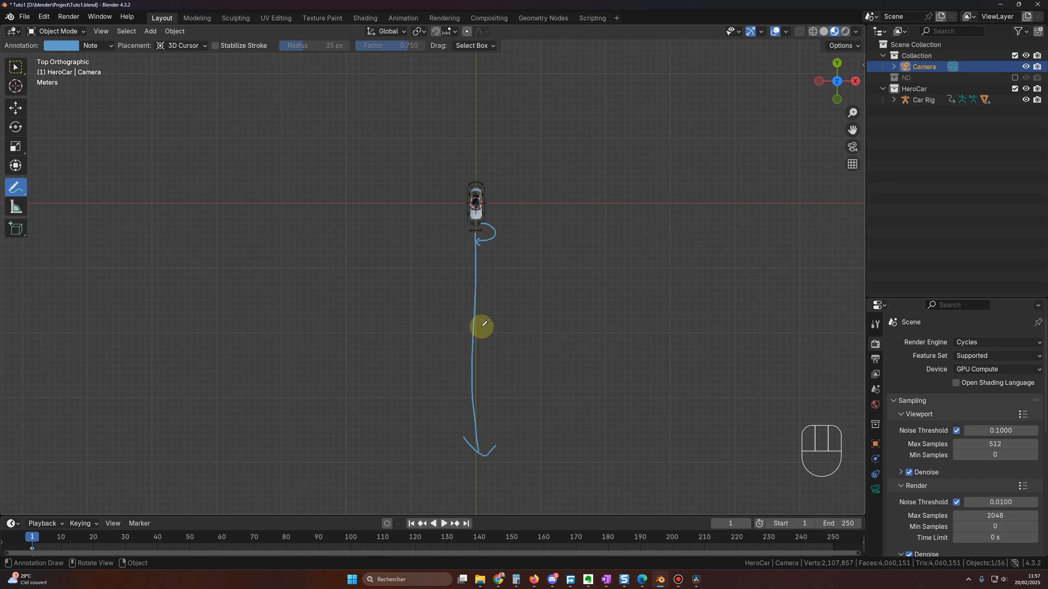
left_click_drag(476, 236, 656, 418)
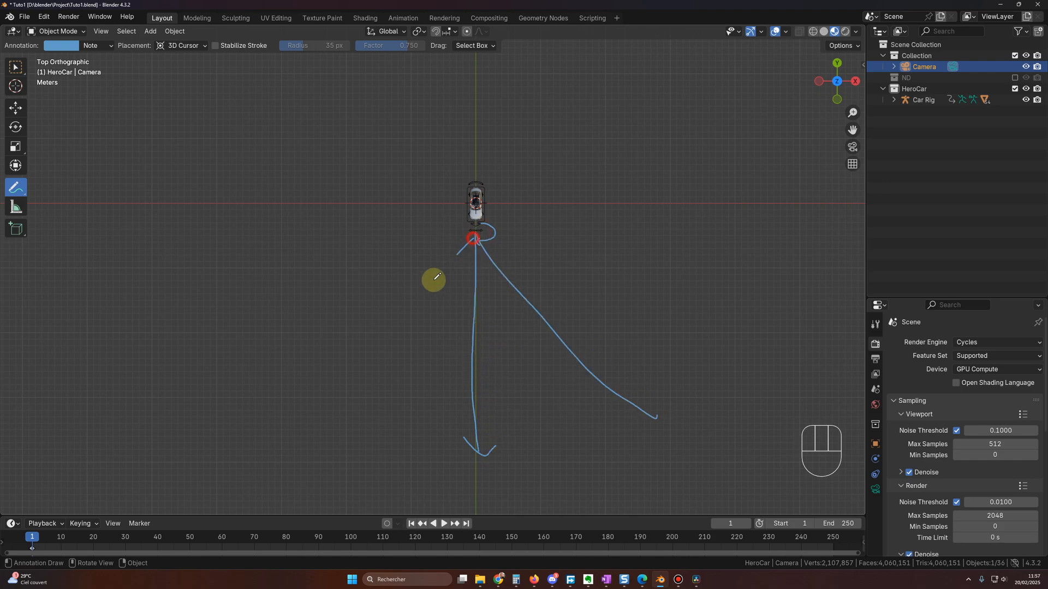
left_click_drag(433, 280, 307, 378)
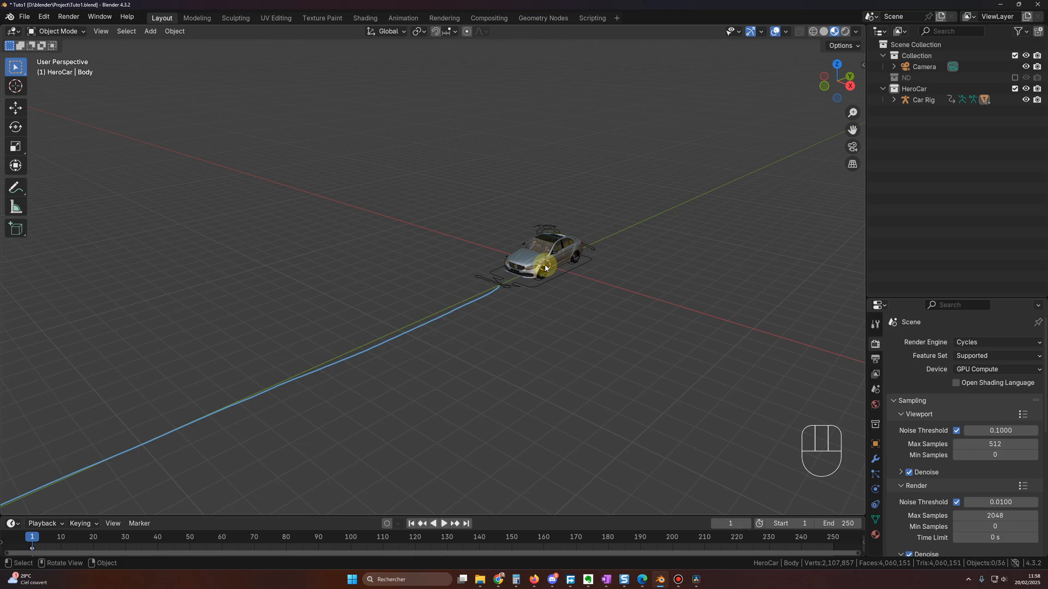
scroll(660, 311, "up", 5)
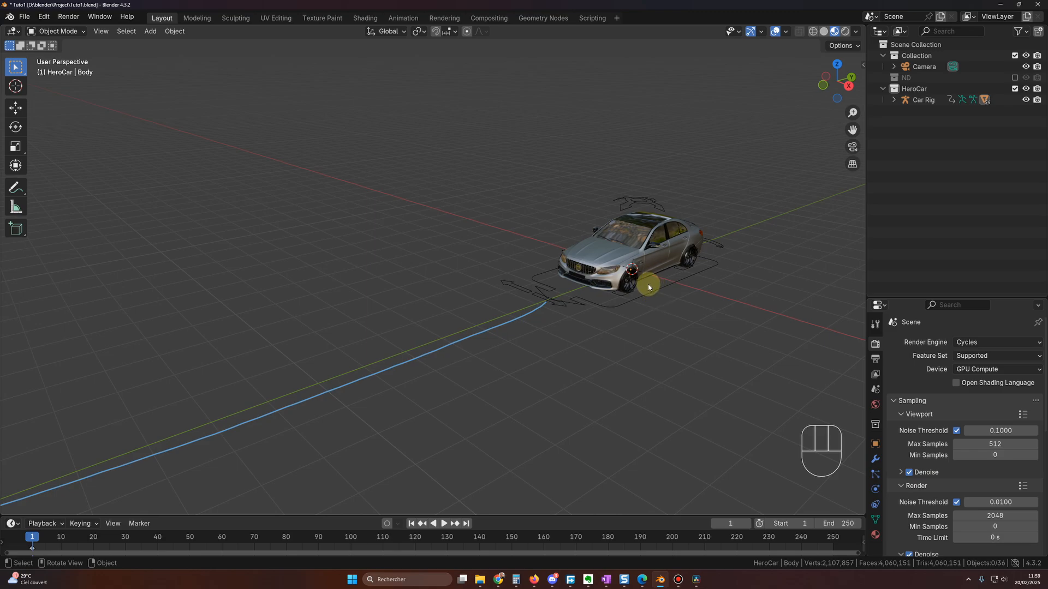
scroll(649, 285, "down", 4)
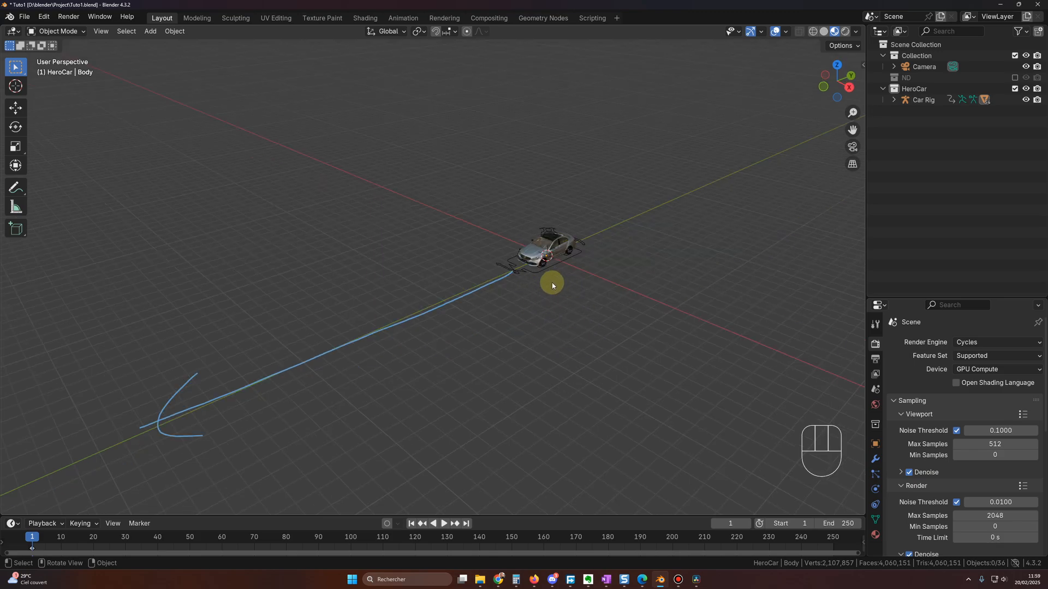
scroll(552, 284, "up", 4)
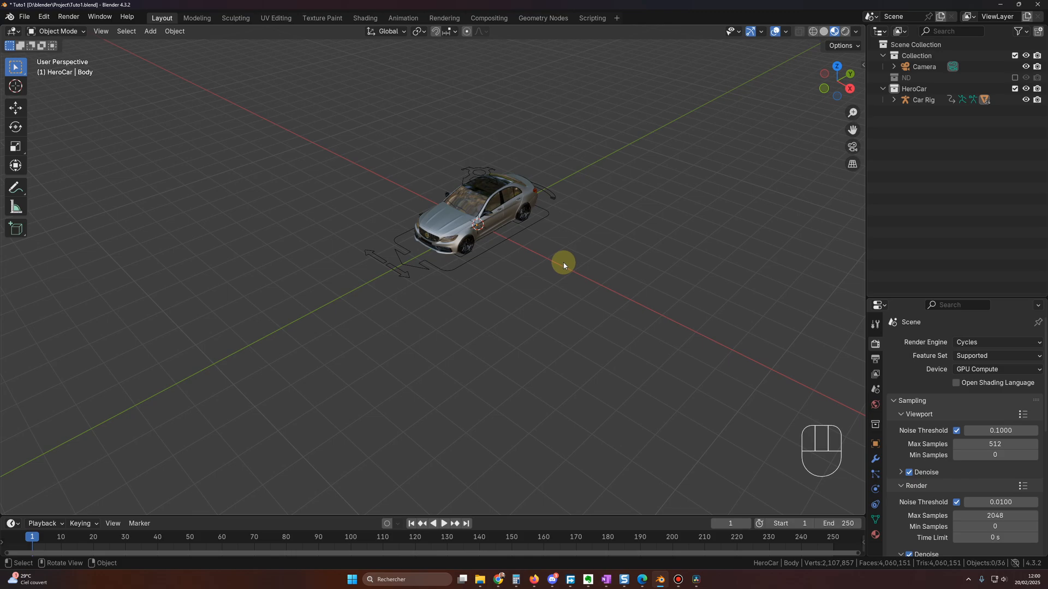
key("Escape")
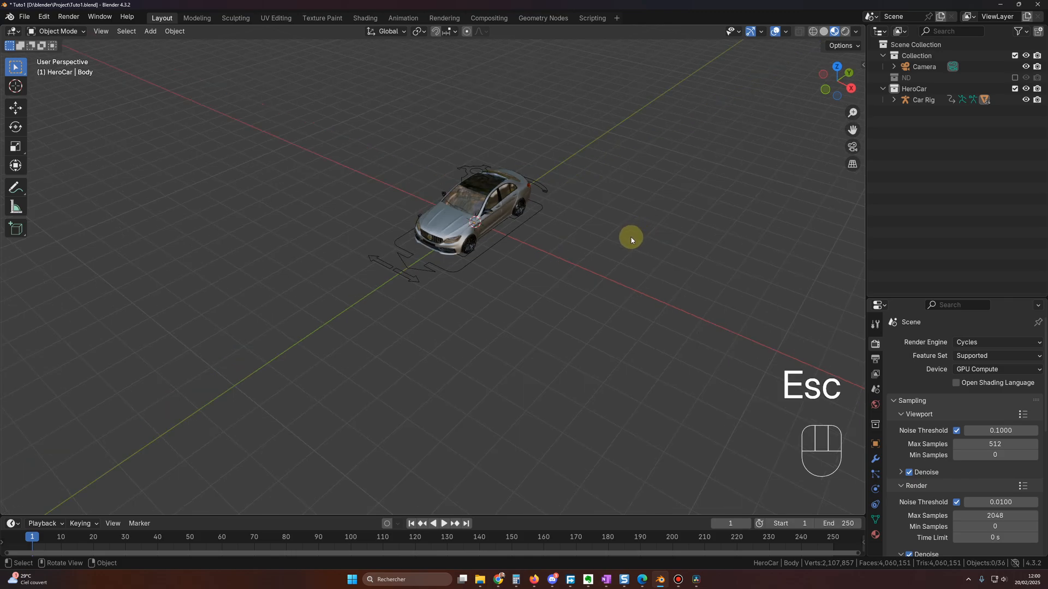
- Add a Path curve to the scene and move it from the HeroCar collection into Collection
key("shift+a")
mouse_move(568, 281)
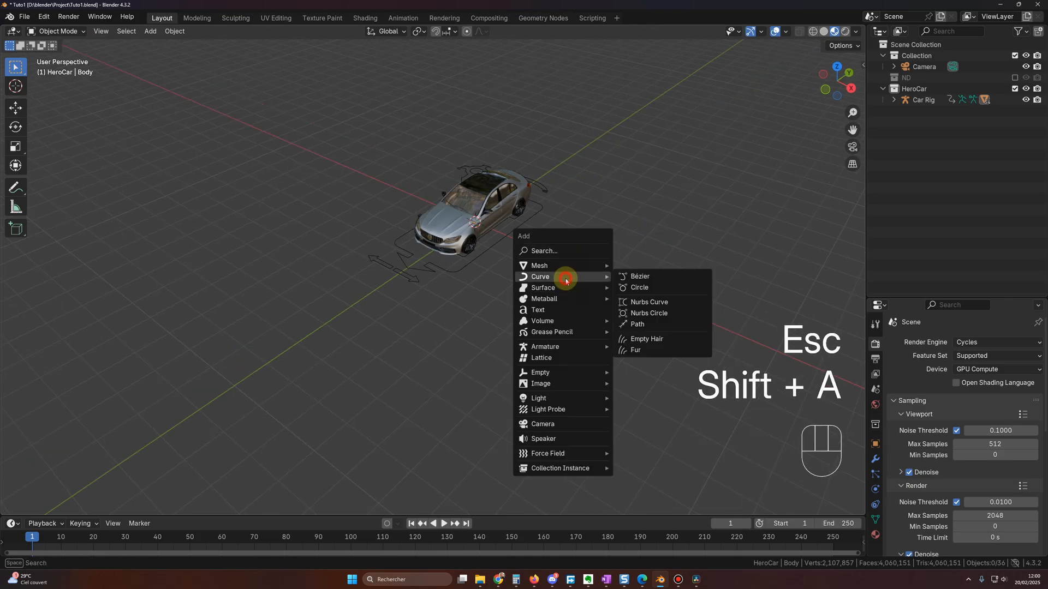
left_click(633, 328)
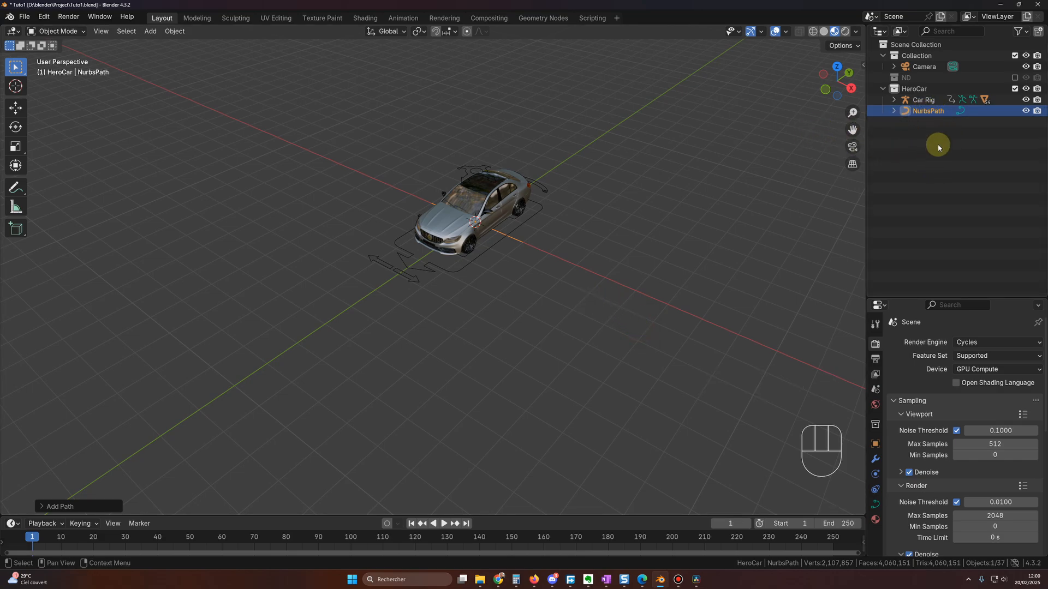
left_click_drag(933, 111, 919, 60)
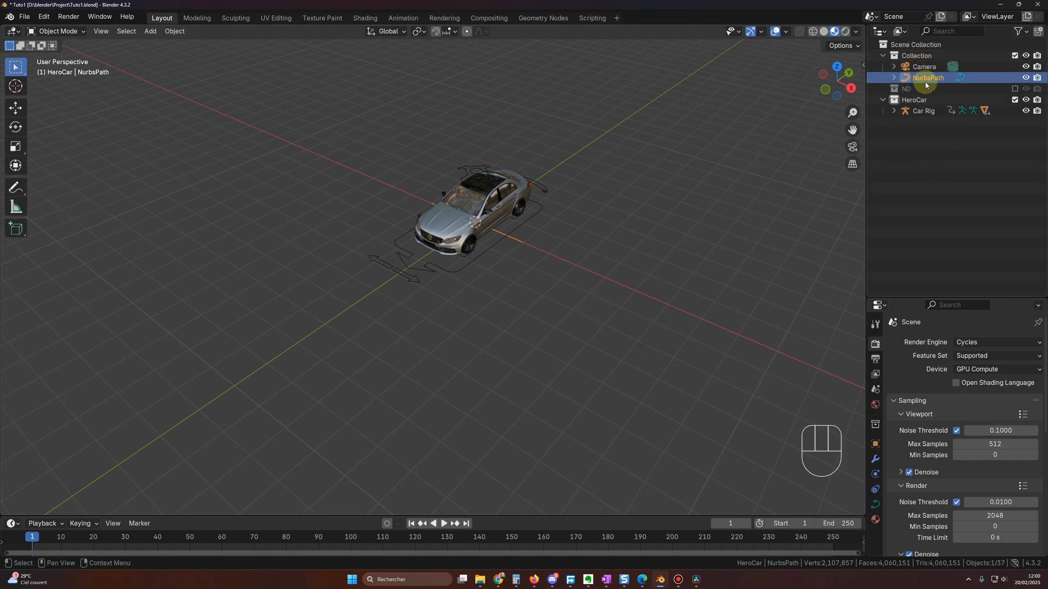
- Rename the new path curve as MainPath
key("F2")
type("Main")
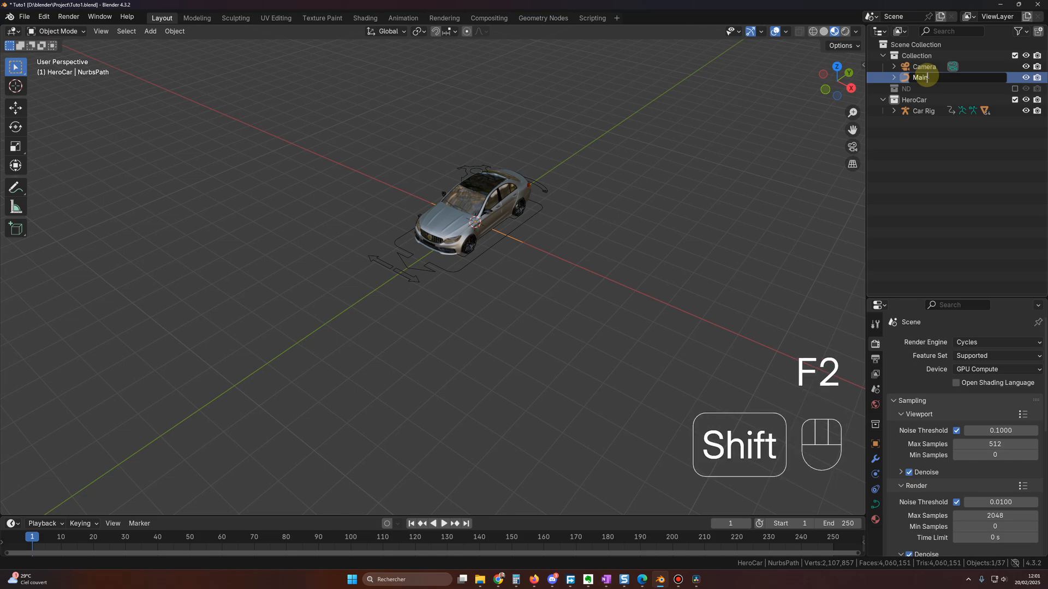
type("Path")
key("Return")
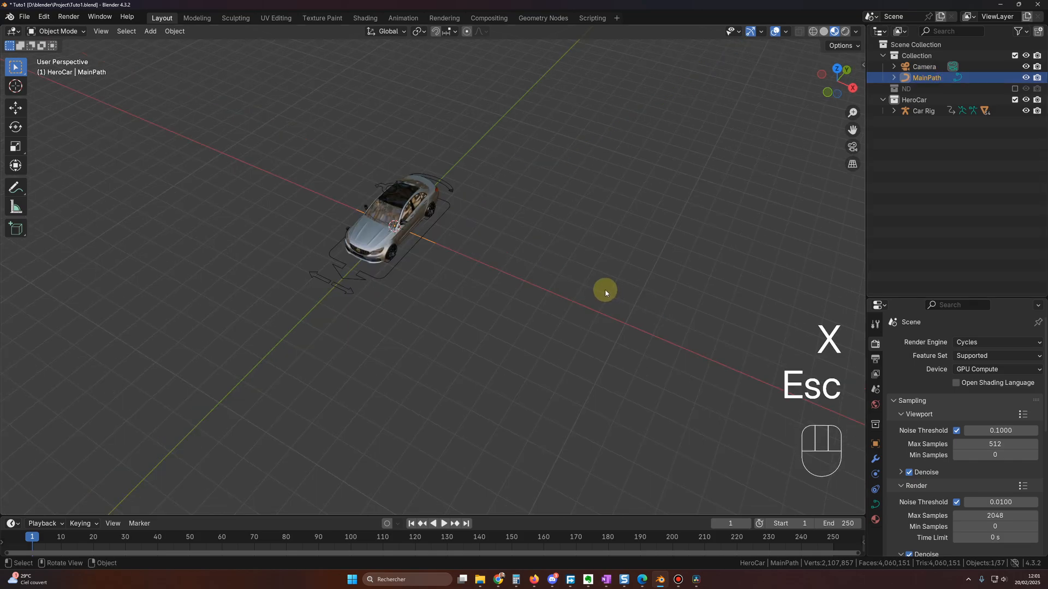
- Move MainPath about 6.35 m along the global X axis so it lies beside the car
key("g")
key("x")
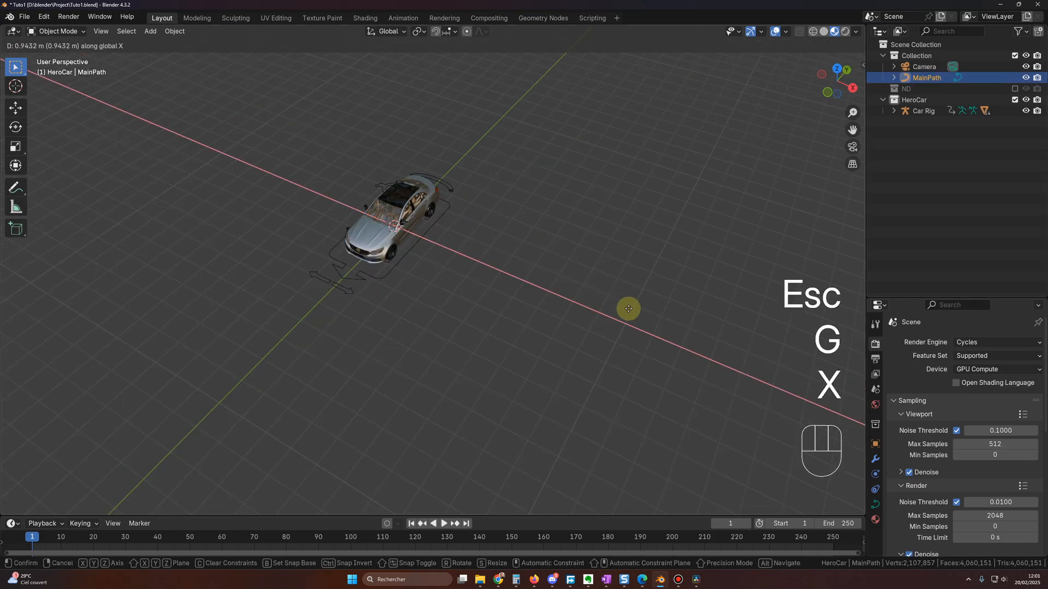
left_click(740, 352)
- Annotate a direction arrow across MainPath parallel to the car's travel, undo it, and return to the Select Box tool
scroll(355, 256, "down", 3)
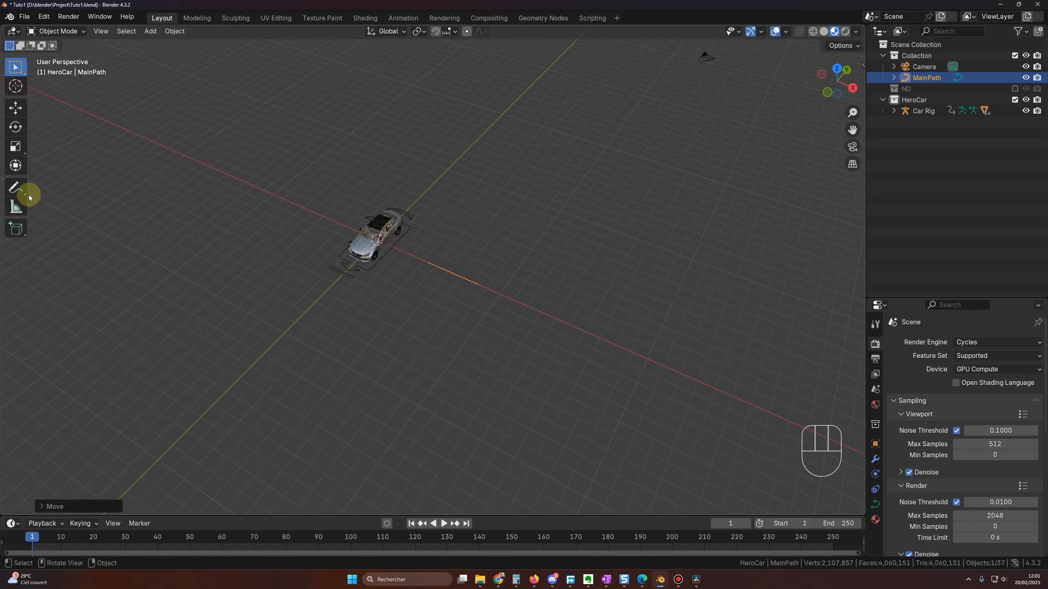
left_click(15, 187)
mouse_move(487, 241)
left_mouse_down()
mouse_move(278, 467)
mouse_move(432, 405)
left_mouse_up()
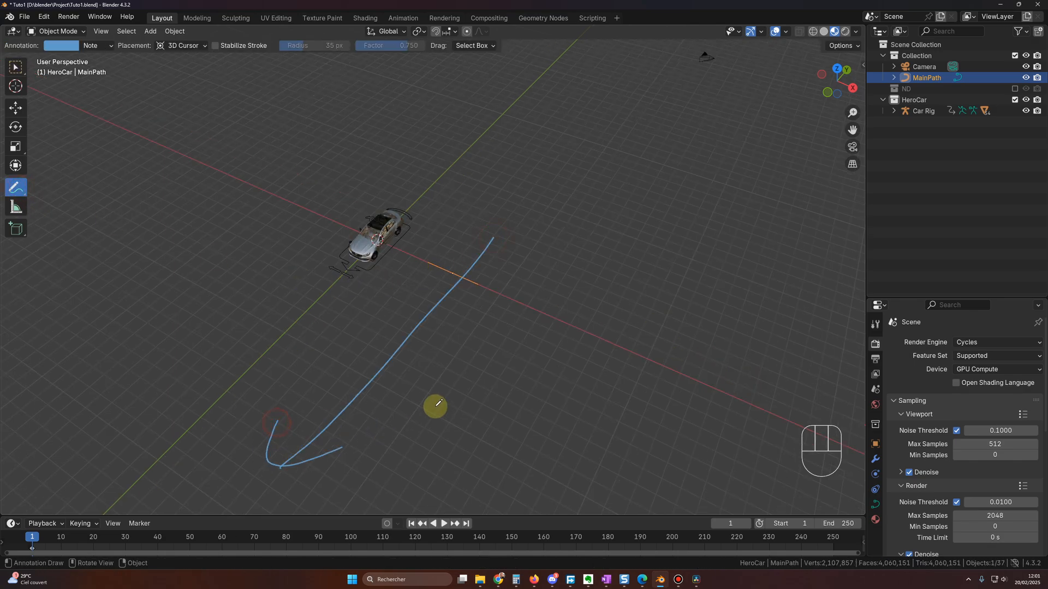
key("ctrl+z")
key("ctrl+z")
scroll(428, 262, "up", 1)
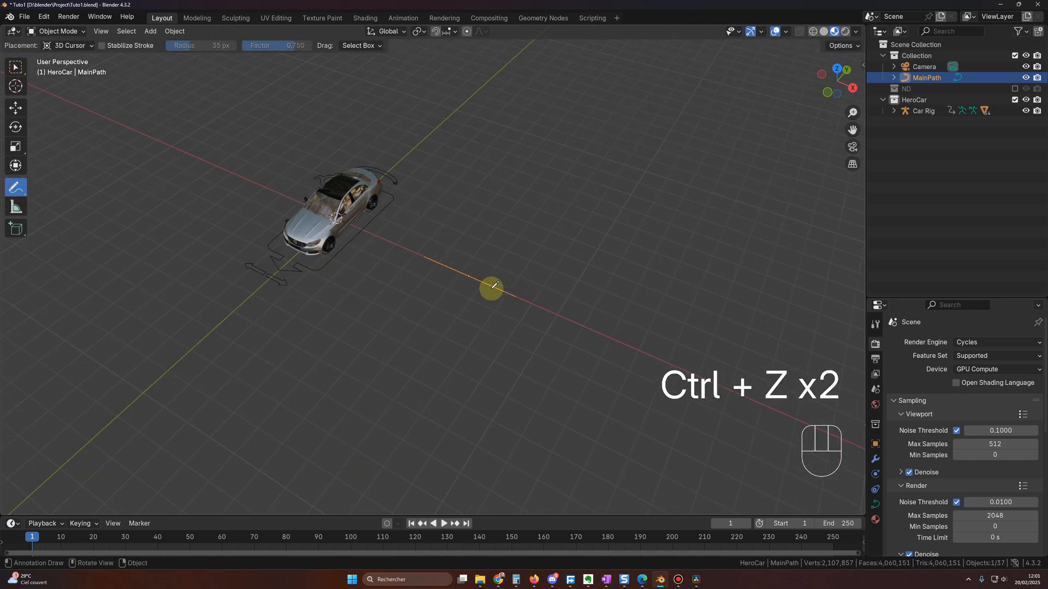
scroll(500, 280, "up", 3)
key("w")
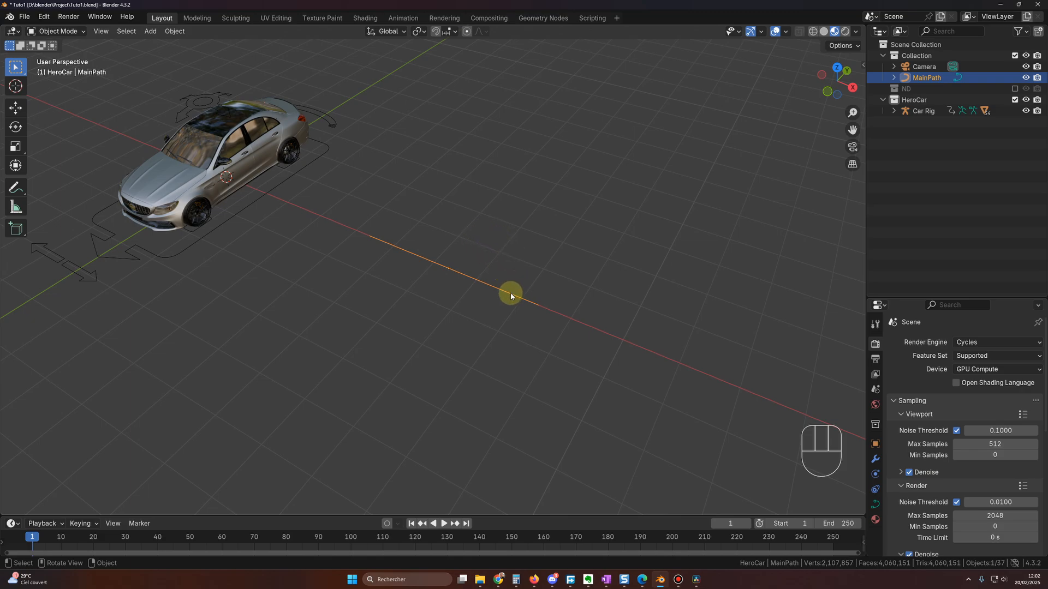
- Enable the Normals overlay for curves in Edit Mode and check the direction of MainPath's normals
key("Tab")
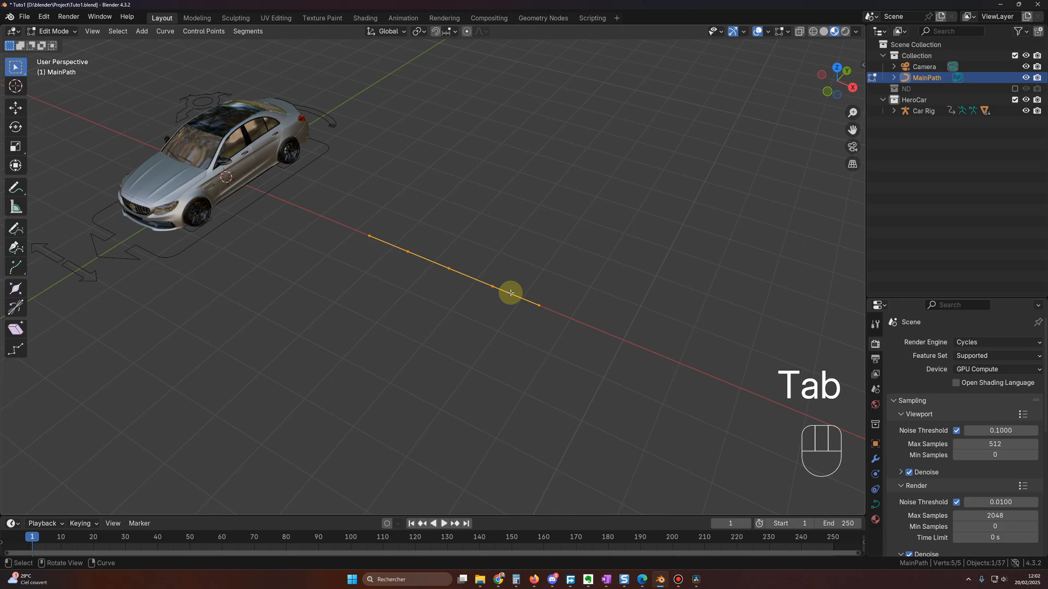
key("Tab")
left_click(57, 31)
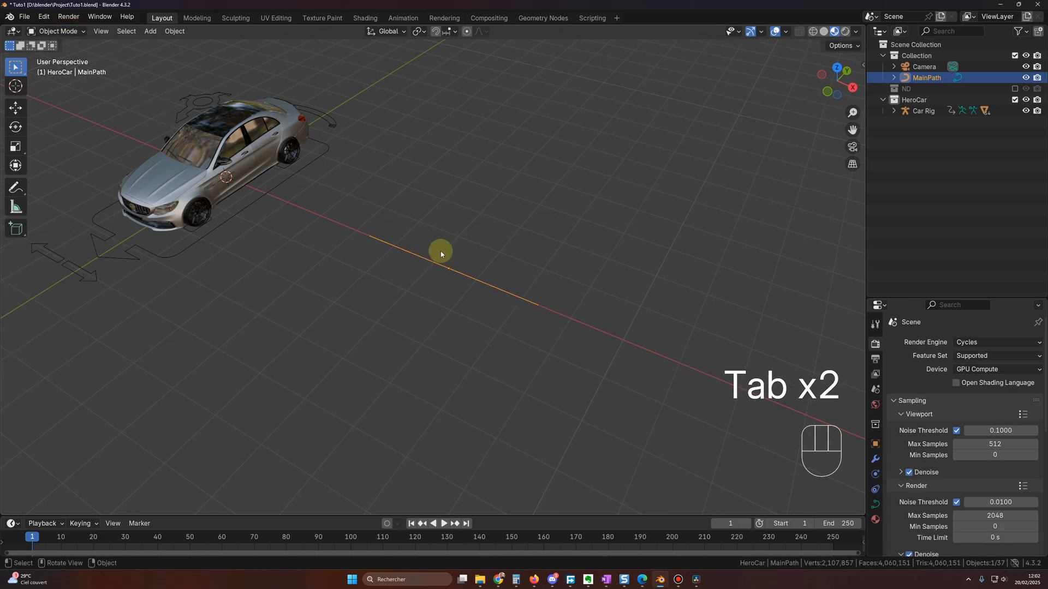
key("Tab")
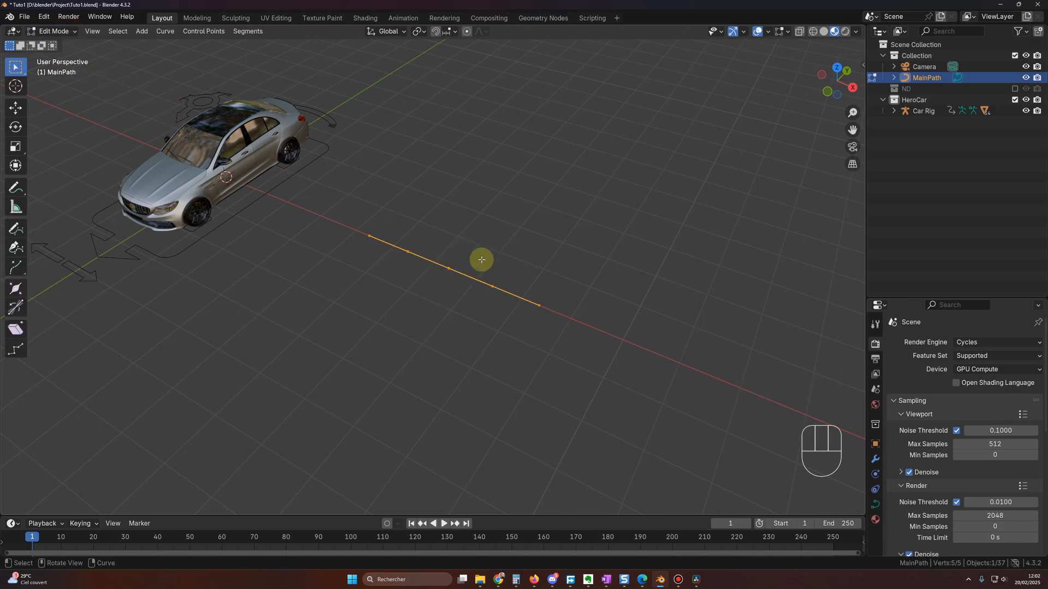
left_click(788, 31)
left_click(730, 79)
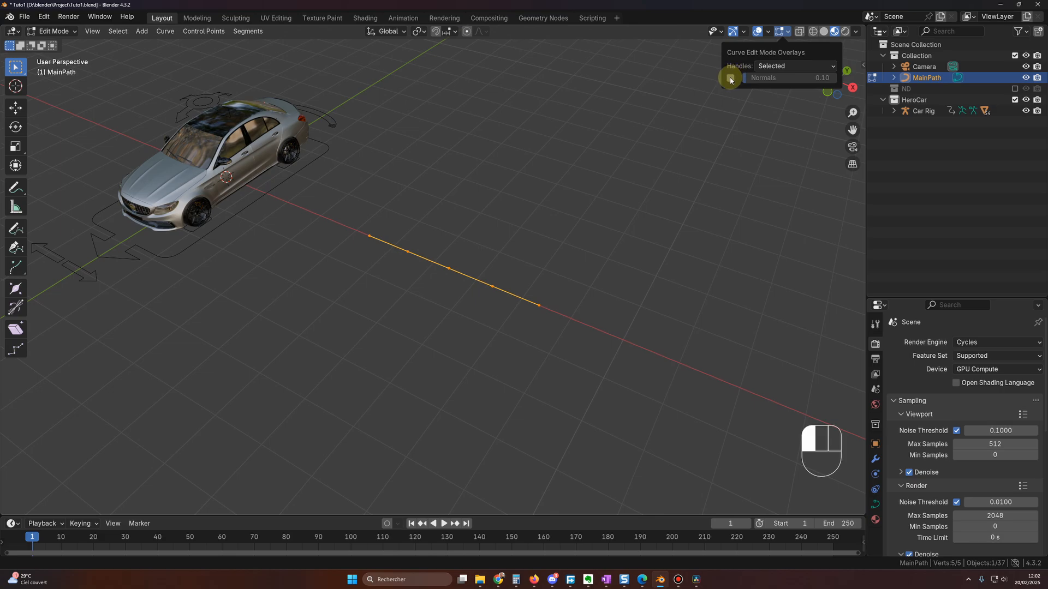
left_click(731, 78)
scroll(601, 248, "up", 4)
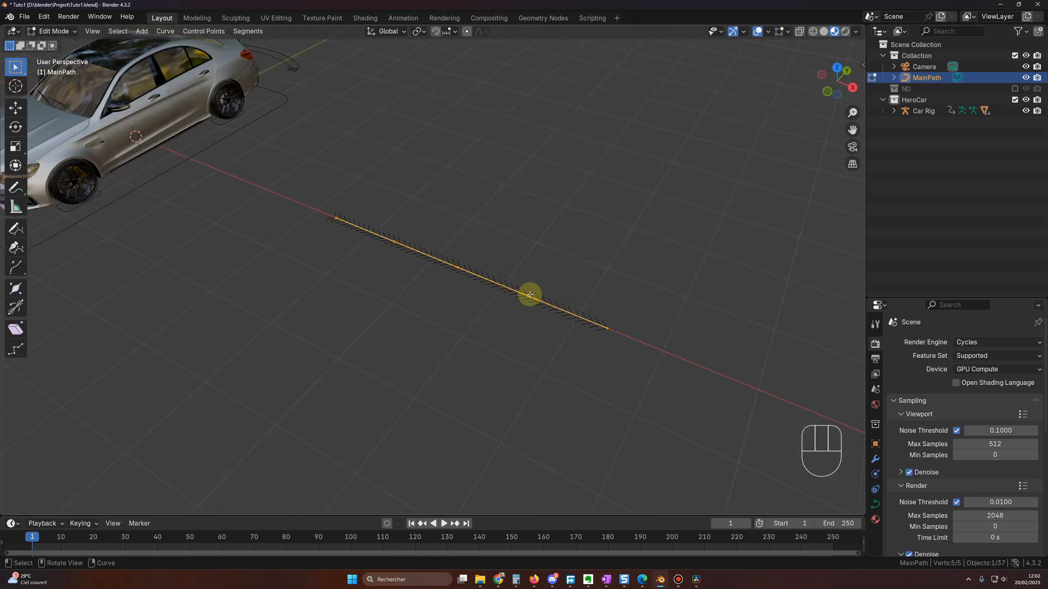
key("Tab")
key("Tab")
scroll(585, 300, "down", 3)
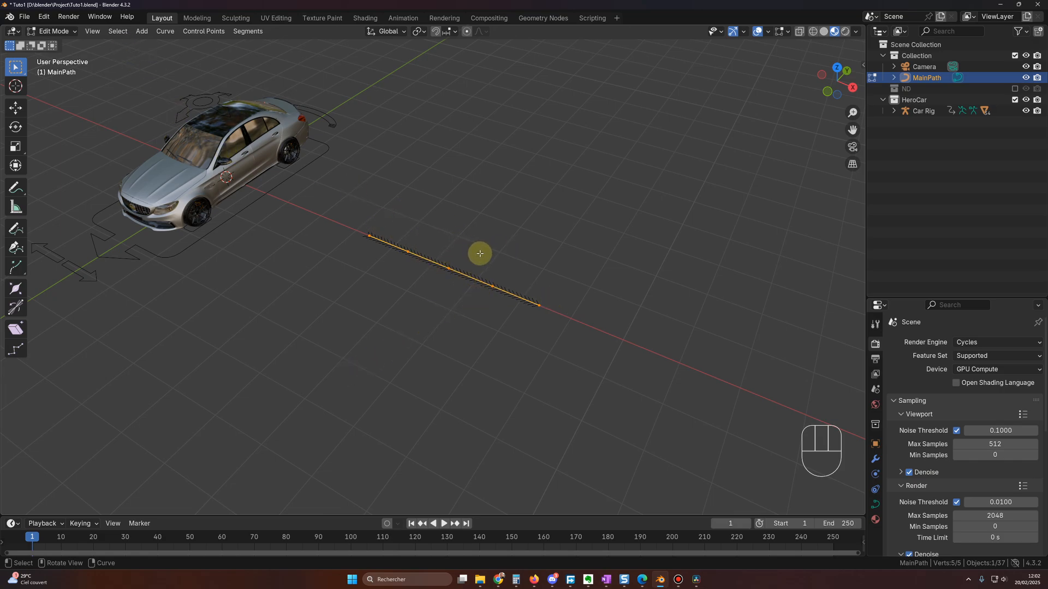
- Return MainPath to Object Mode and display its transform properties
key("Tab")
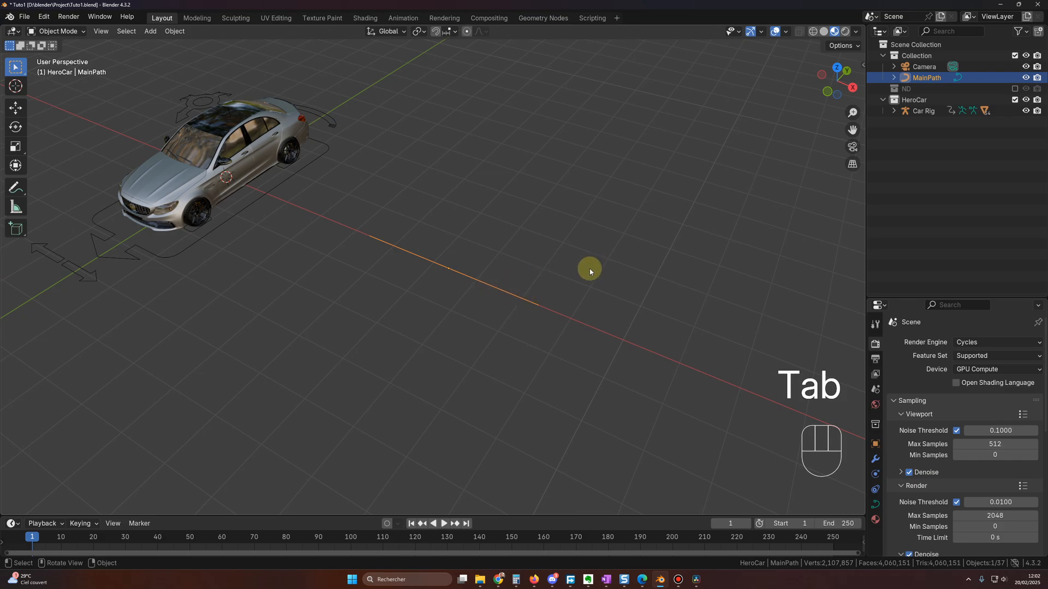
key("n")
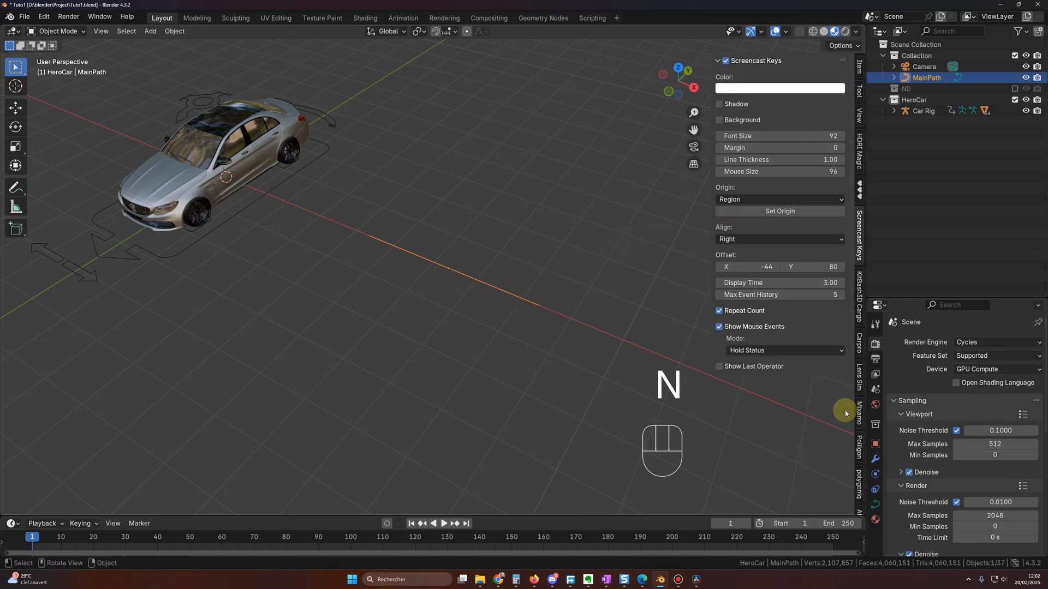
left_click(858, 67)
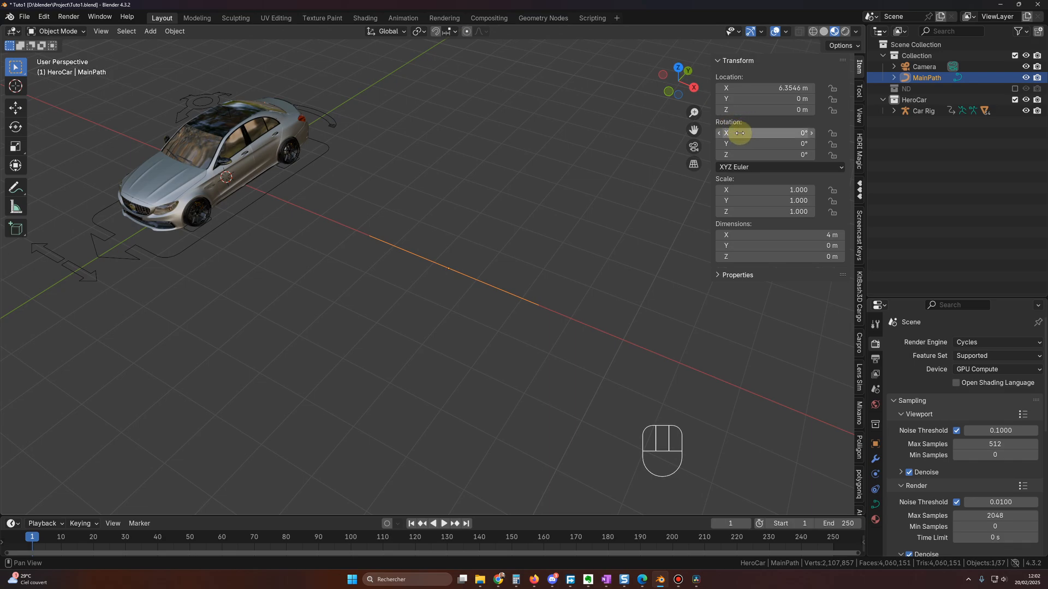
- Try rotating MainPath to -22° around Z and check its normals in Edit Mode
left_click_drag(736, 155, 674, 155)
key("Tab")
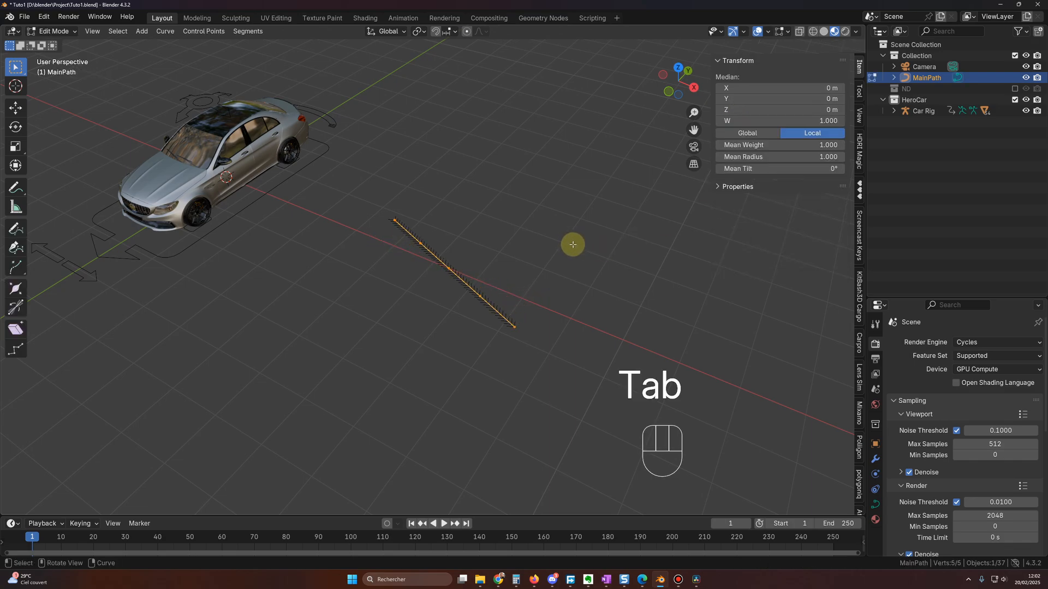
key("Tab")
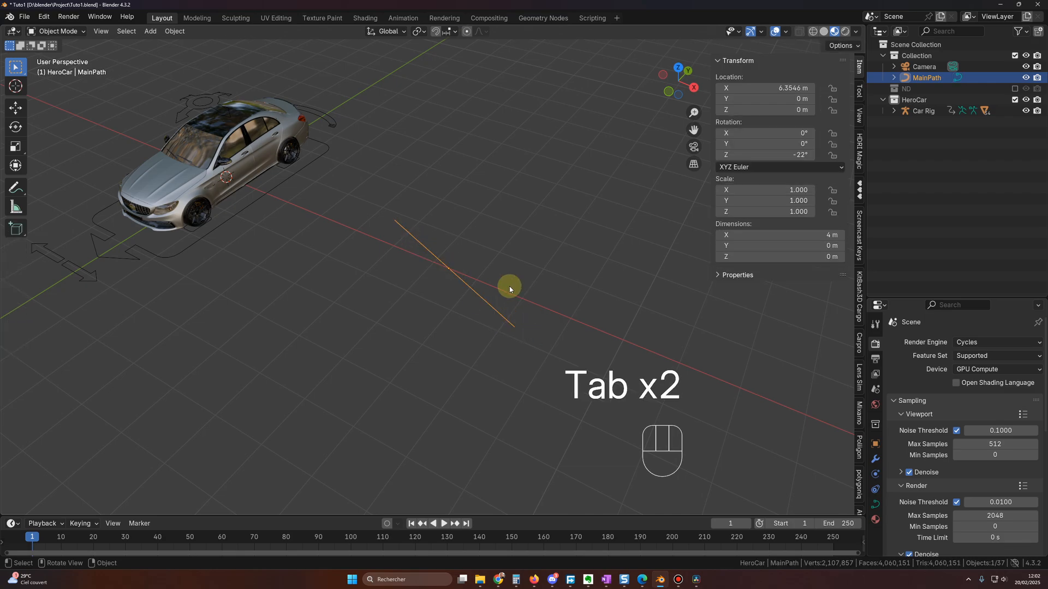
- Set MainPath's Z rotation to -90° so it runs parallel to the car
double_click(771, 155)
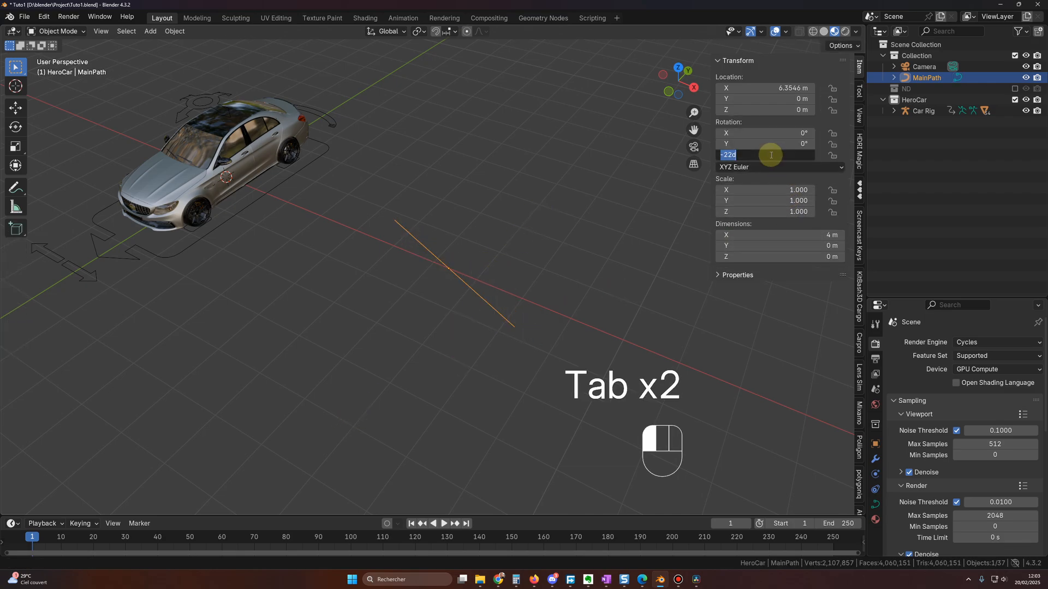
type("-90")
key("Return")
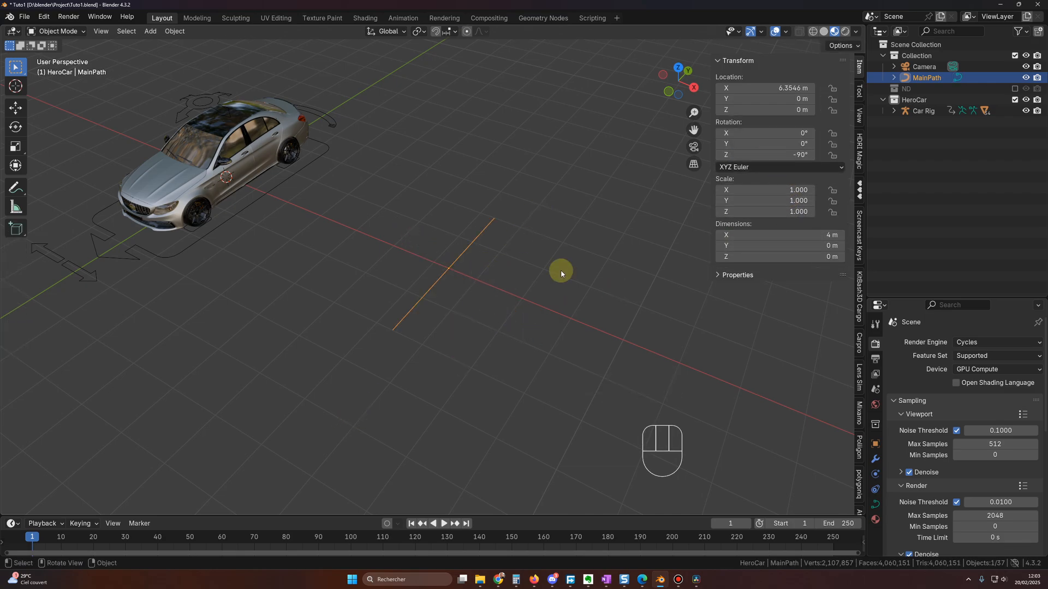
- Recheck the direction of MainPath's normals in Edit Mode and return to Object Mode
key("Tab")
key("Tab")
key("Tab")
key("Tab")
middle_click_drag(561, 272, 577, 363)
middle_click_drag(511, 335, 530, 338)
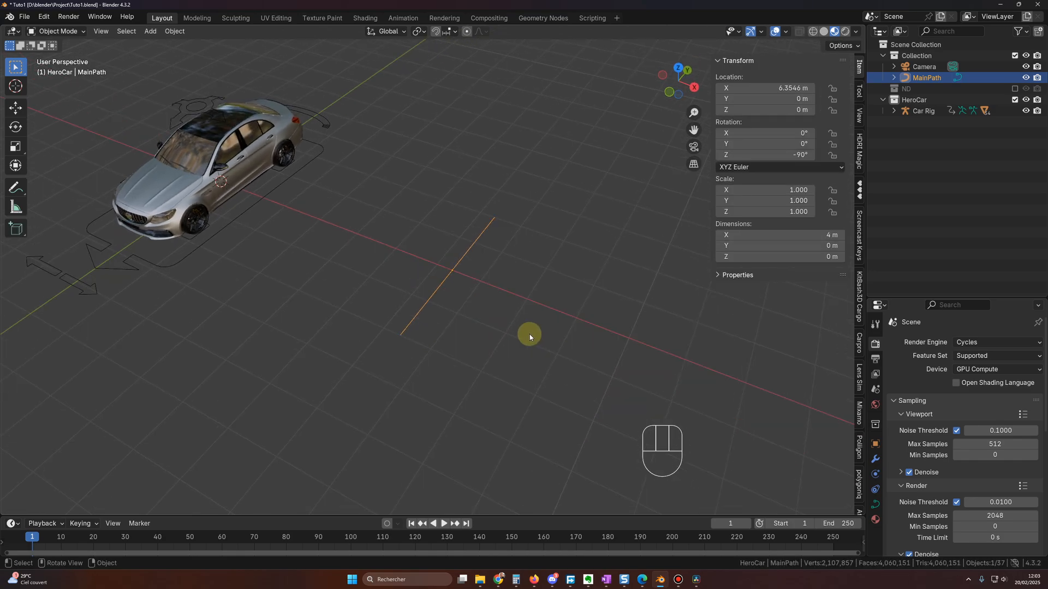
key("ctrl+z")
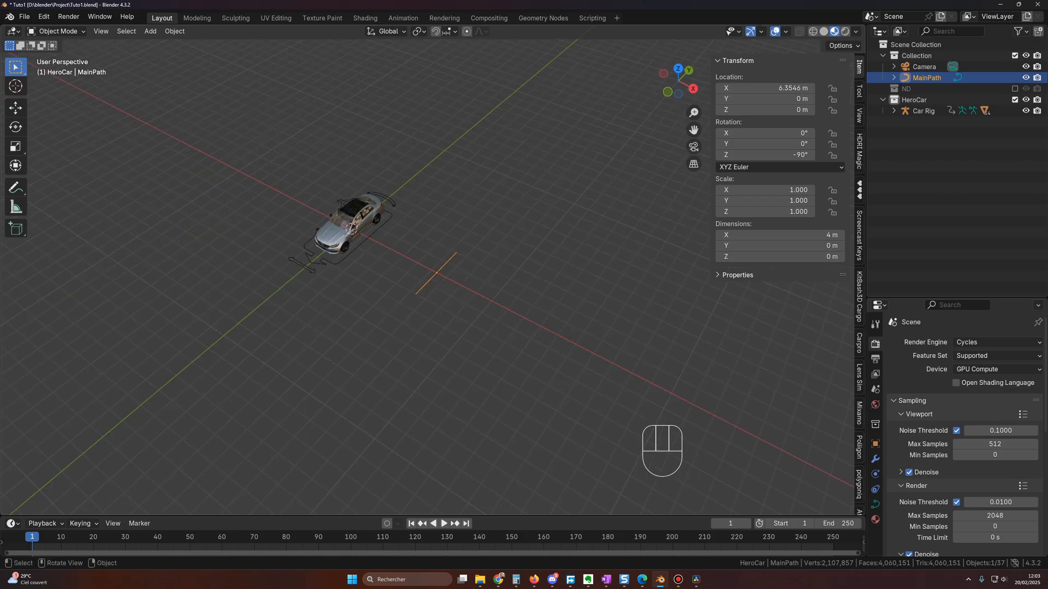
- Scale MainPath up to about 44.1 m long and apply all of its transforms
key("s")
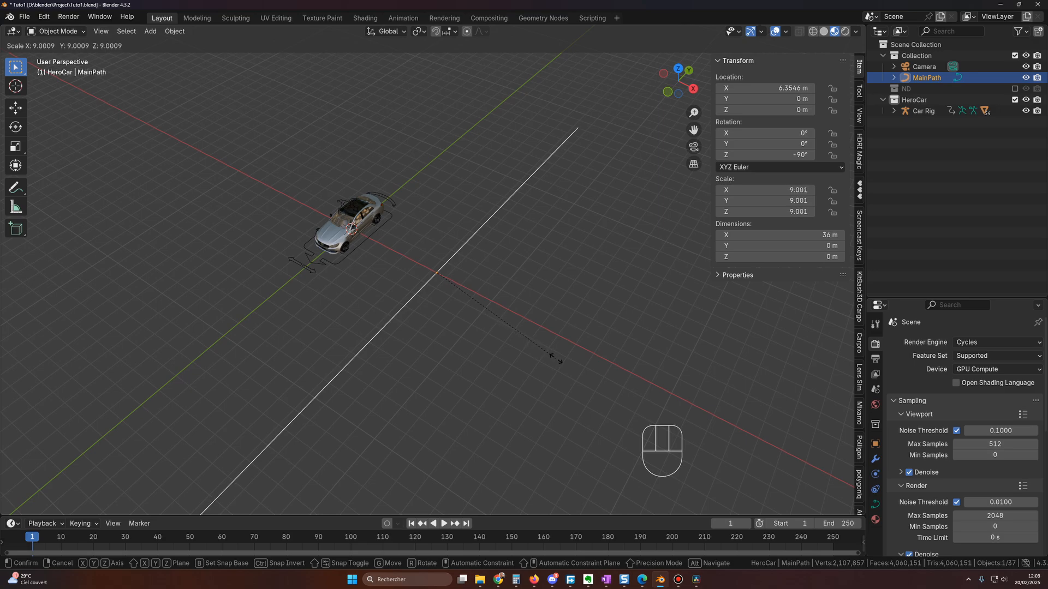
left_click(582, 375)
scroll(470, 297, "down", 3)
middle_click_drag(479, 303, 487, 274)
key("ctrl+a")
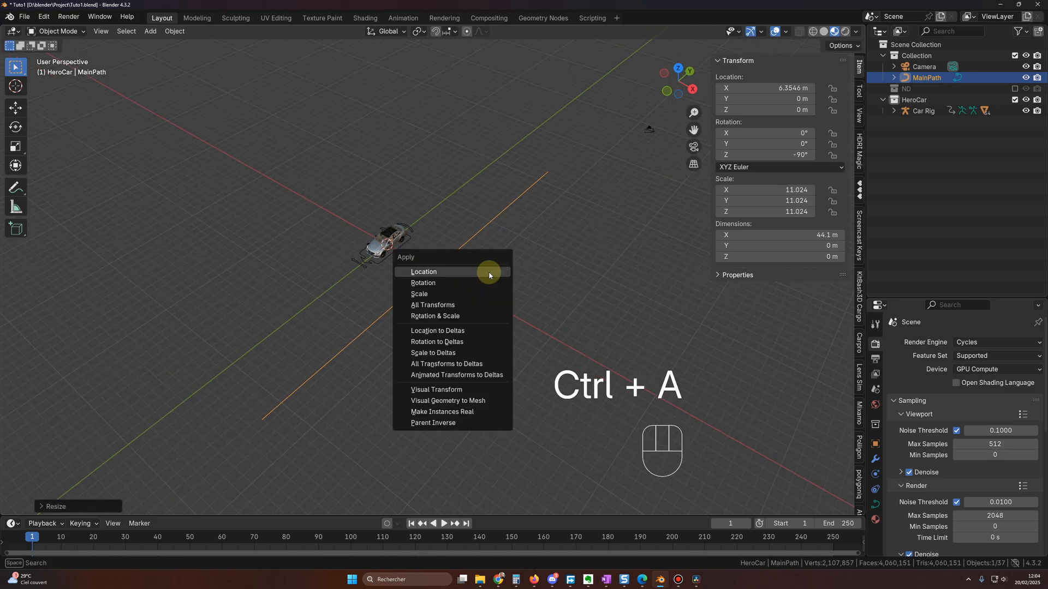
left_click(434, 306)
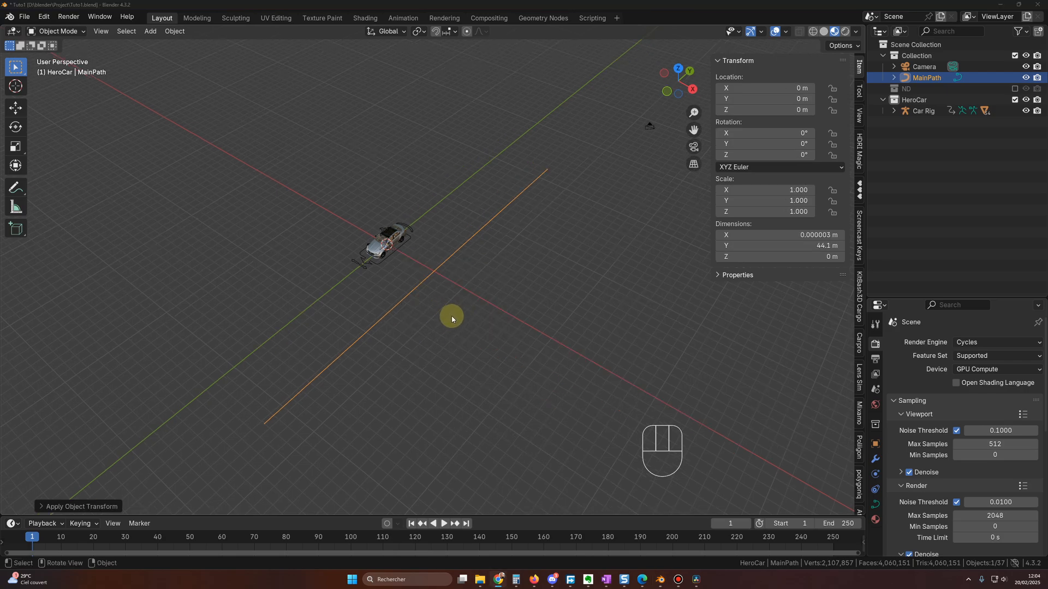
middle_click_drag(451, 319, 460, 311)
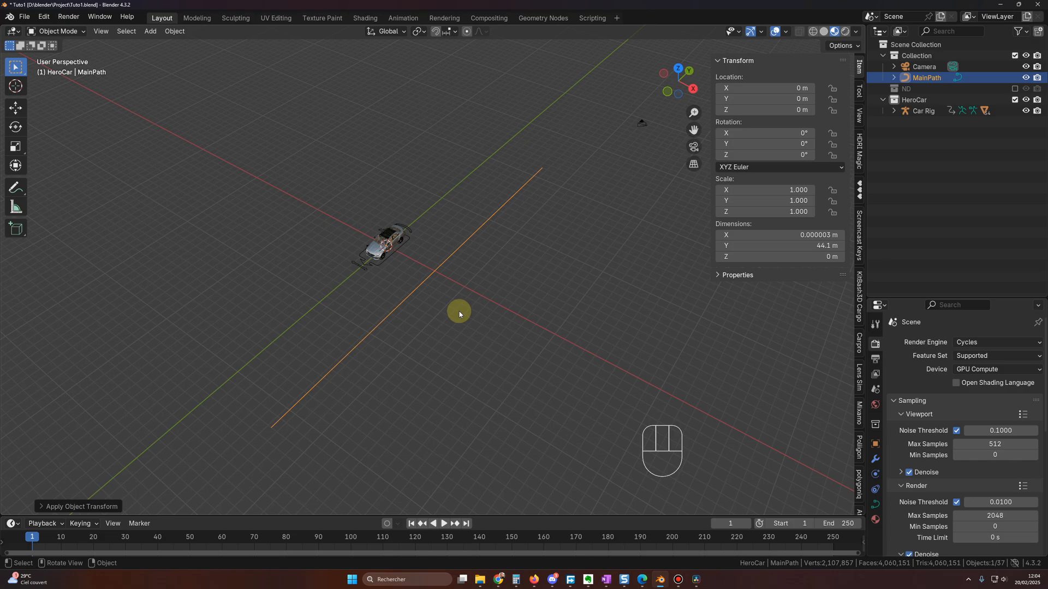
- Put the Car Rig in Pose Mode and select its Root bone around the car
left_click(461, 305)
left_click(401, 251)
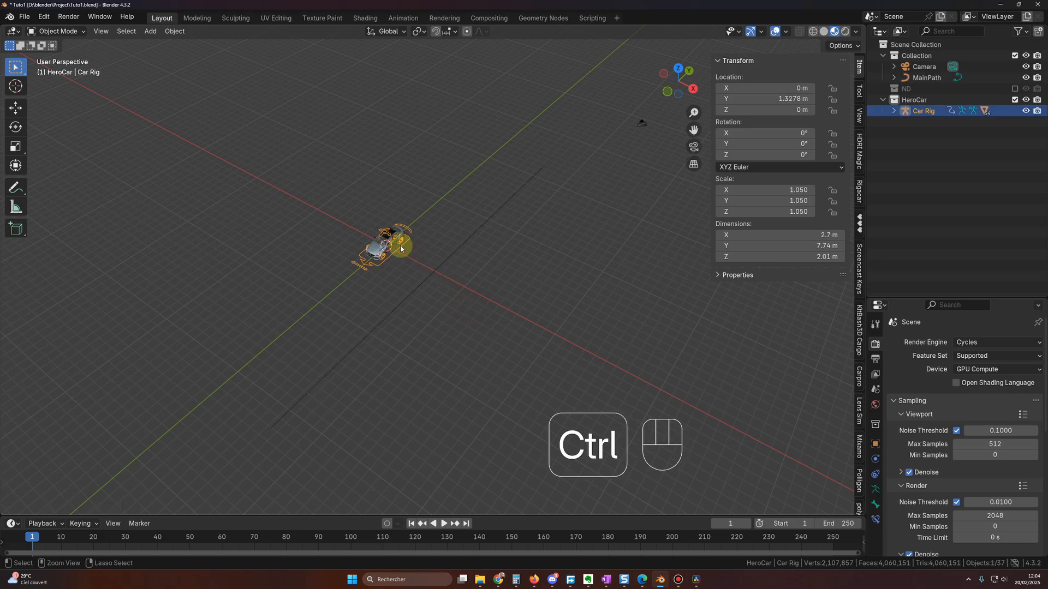
key("ctrl+Tab")
key("Escape")
left_click(64, 32)
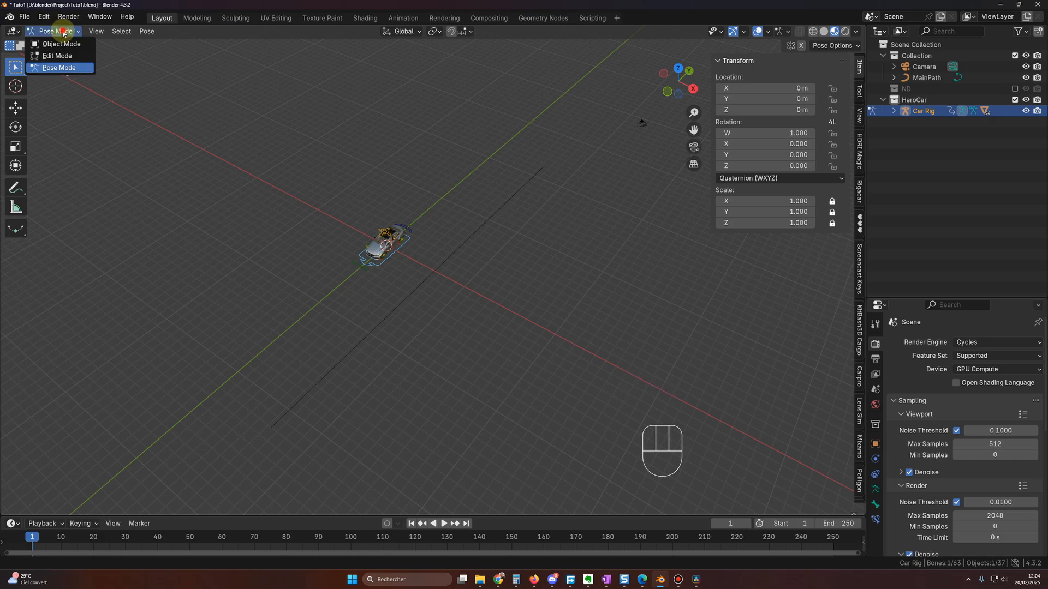
left_click(59, 68)
scroll(406, 263, "up", 4)
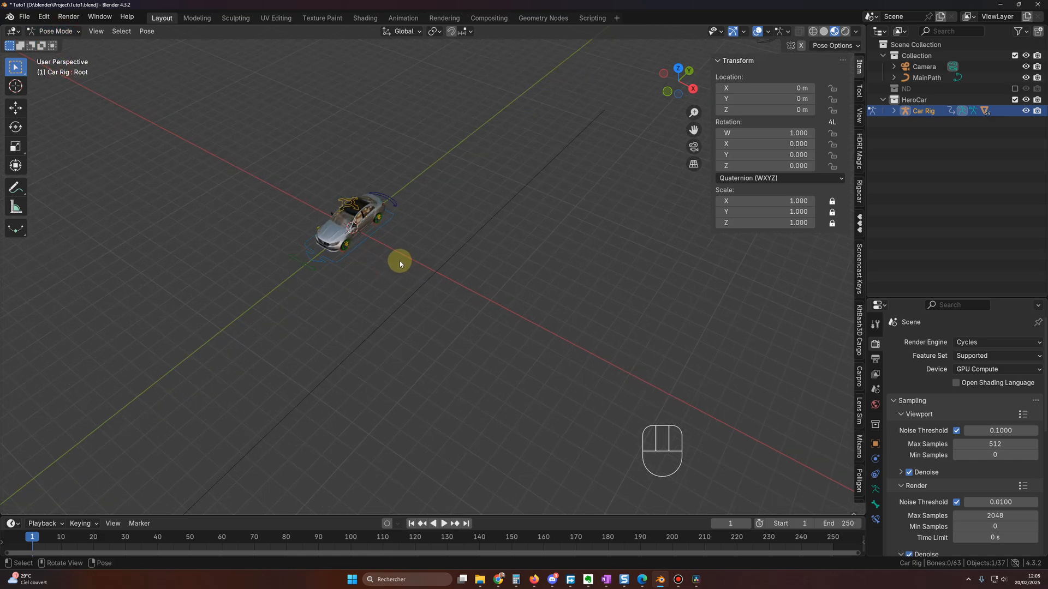
left_click(367, 241)
scroll(862, 499, "down", 1)
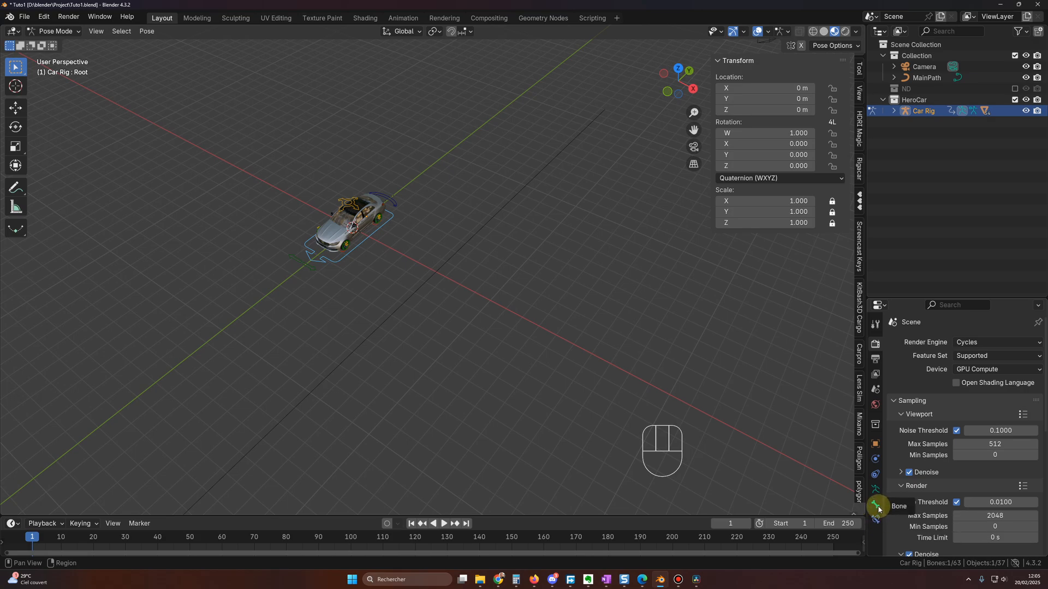
- Add a Follow Path bone constraint to the Root bone with MainPath as its target
left_click(876, 520)
left_click_drag(922, 298, 928, 194)
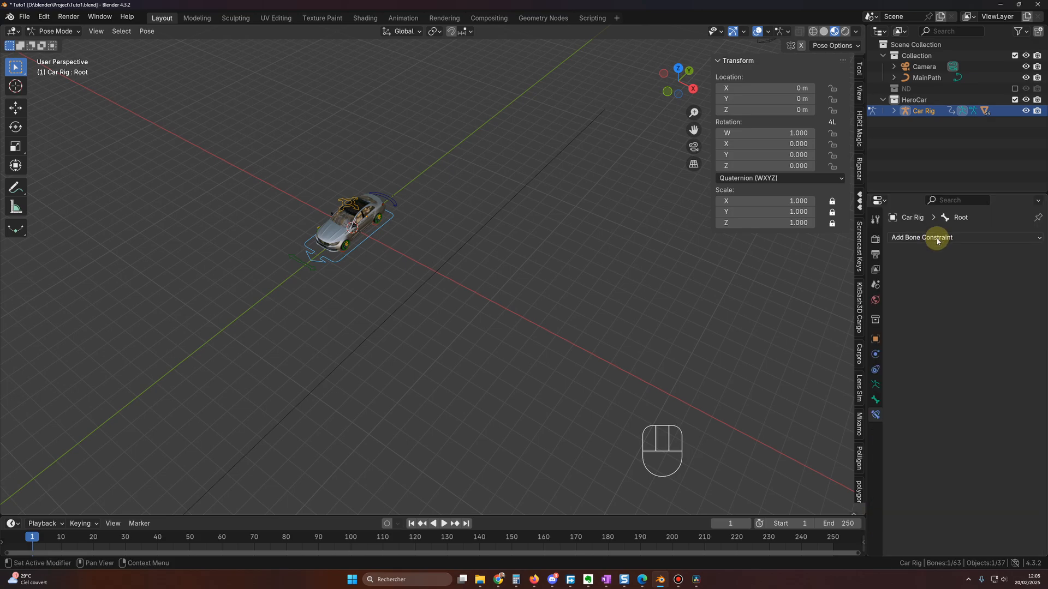
left_click(937, 238)
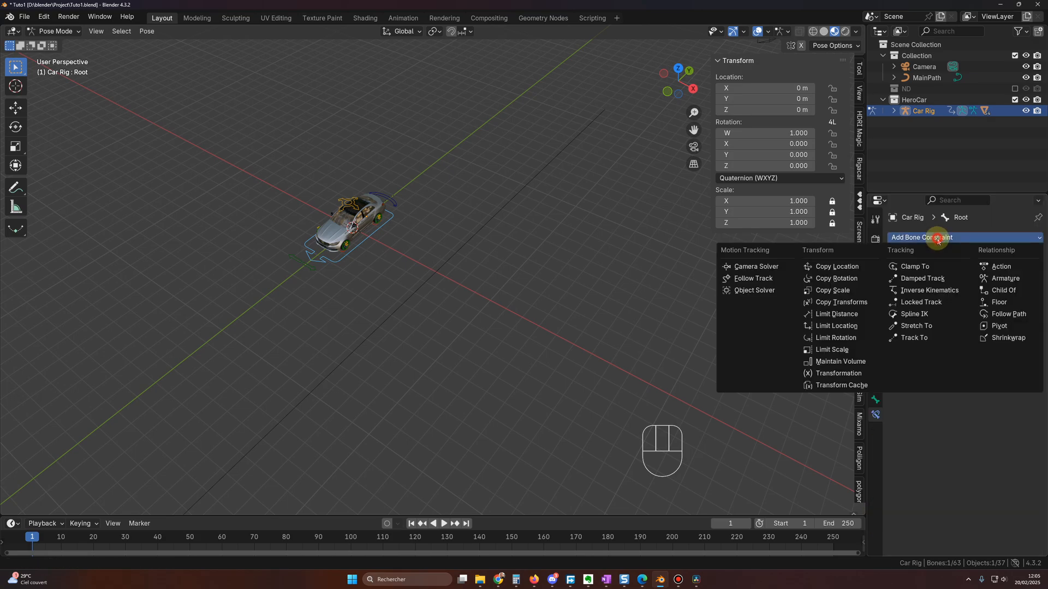
left_click(1009, 314)
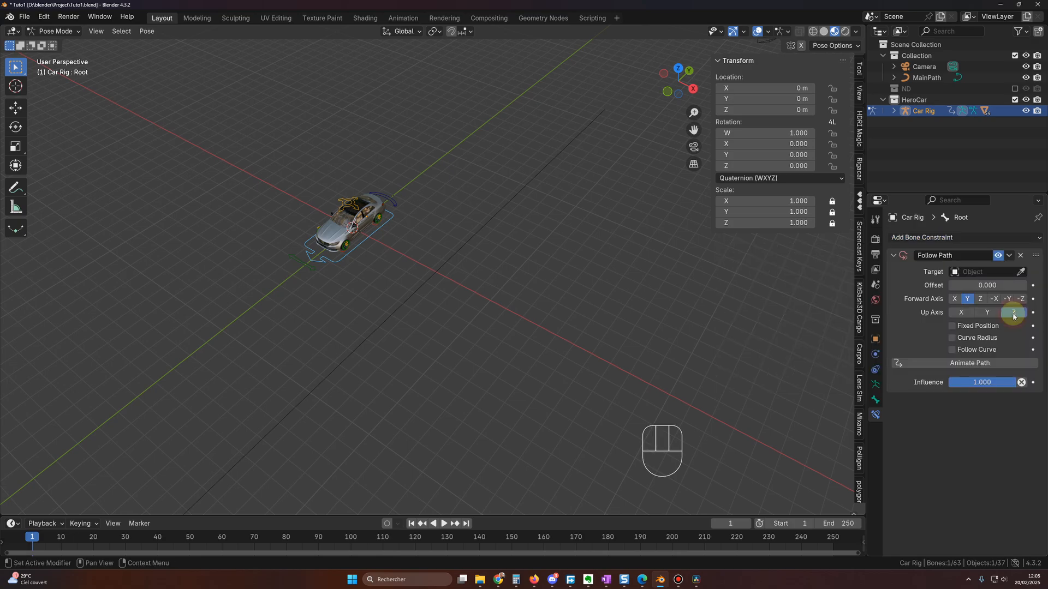
left_click(993, 272)
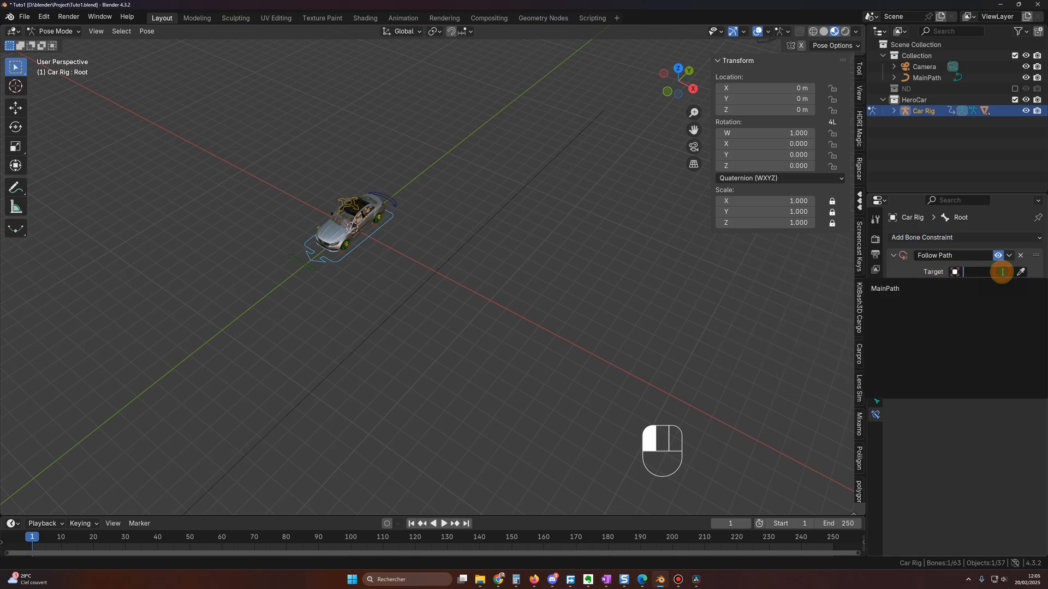
left_click(897, 288)
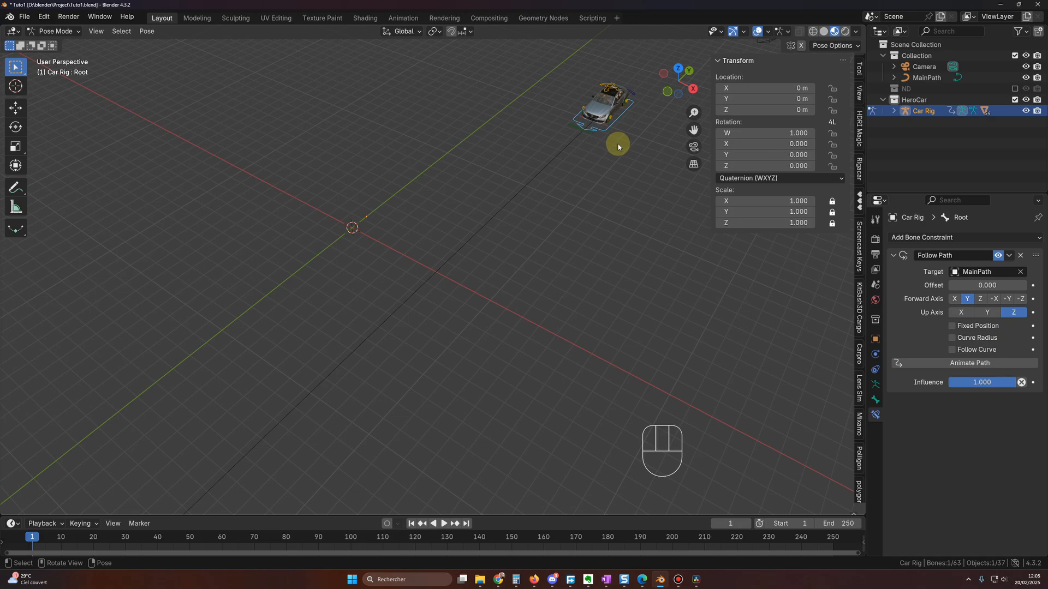
- Try the Car Rig object at a Y location of 10 m and compare the car's position with the path
middle_click_drag(618, 143, 482, 158, "shift")
left_click(875, 339)
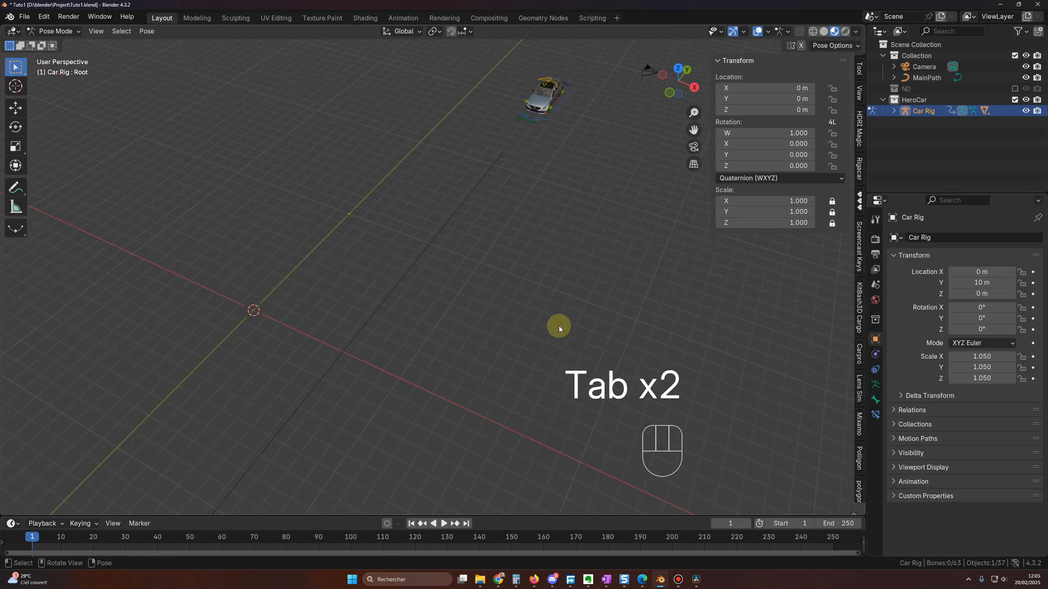
middle_click_drag(559, 328, 531, 271)
middle_click_drag(559, 223, 541, 240)
left_click(875, 416)
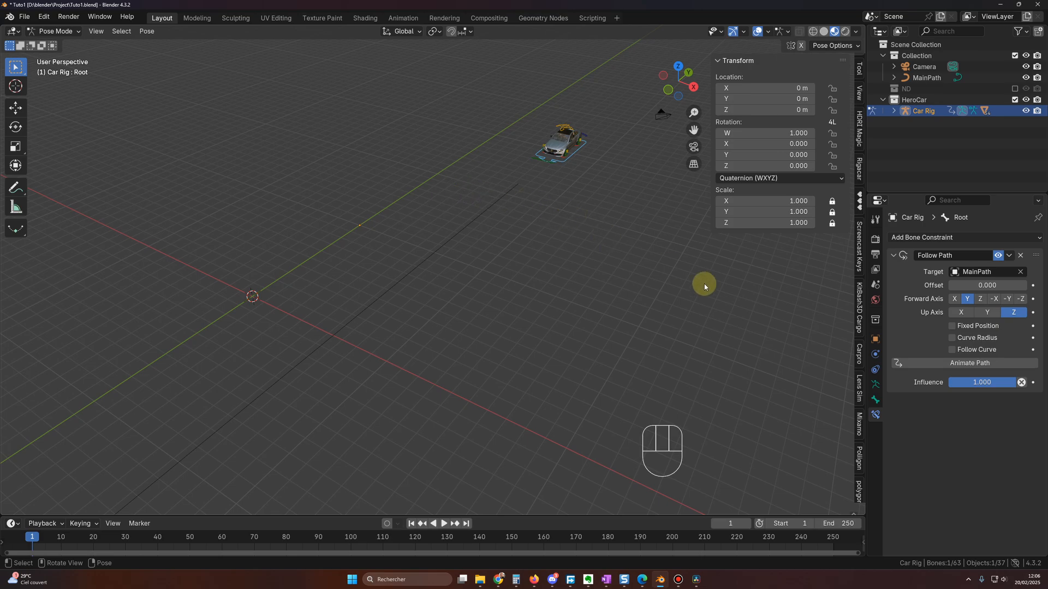
- Set the Car Rig object's Y location to 0 m so the car lines up with the start of MainPath
left_click(875, 340)
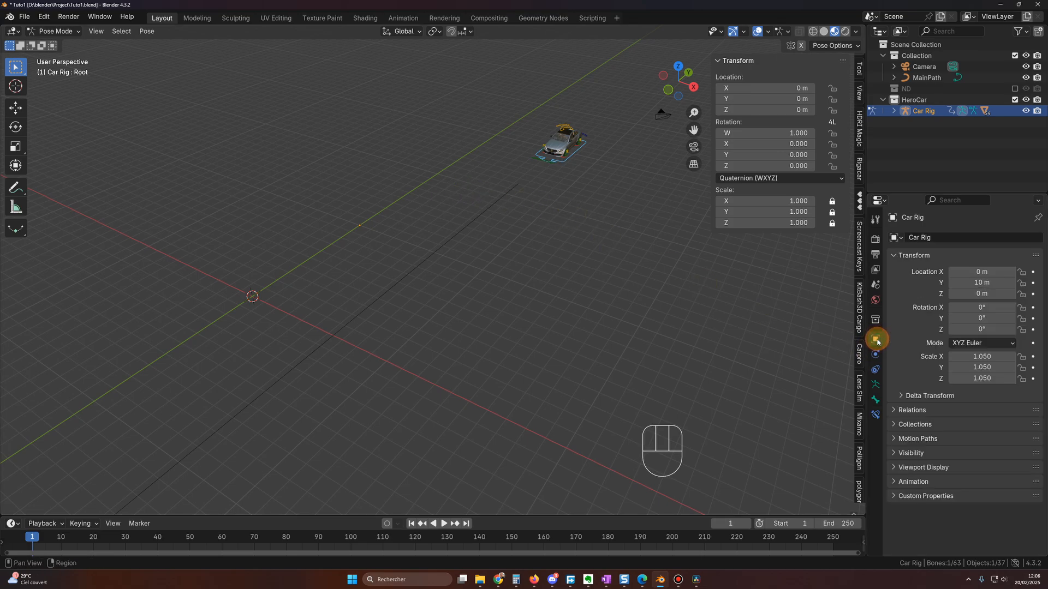
left_click(973, 282)
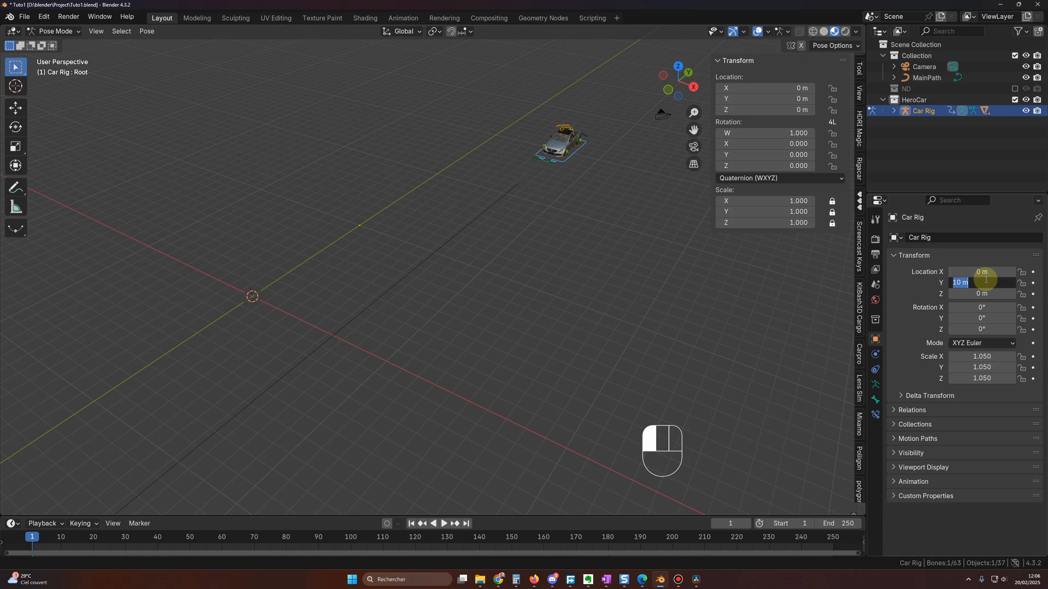
type("0")
key("Return")
scroll(519, 233, "down", 2)
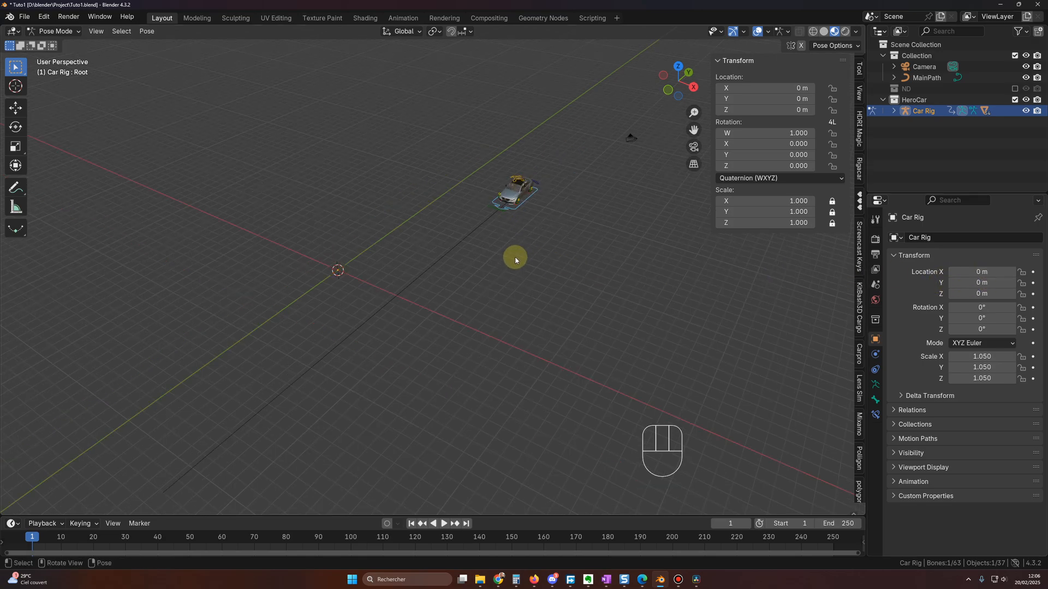
scroll(494, 264, "up", 2)
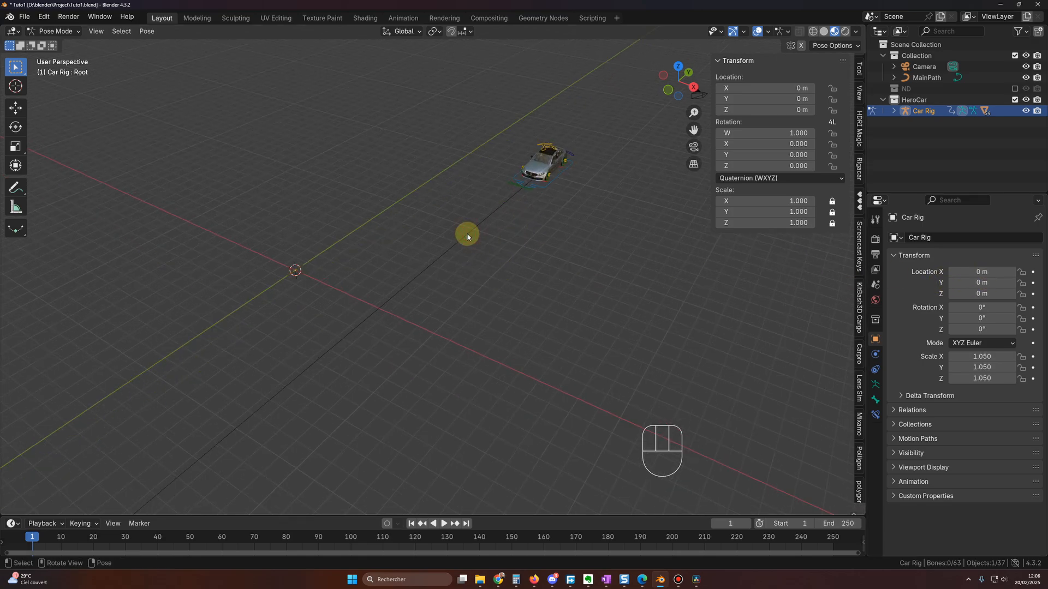
- Enable Follow Curve on the Root bone's Follow Path constraint and try an Offset of -18.400
left_click(876, 416)
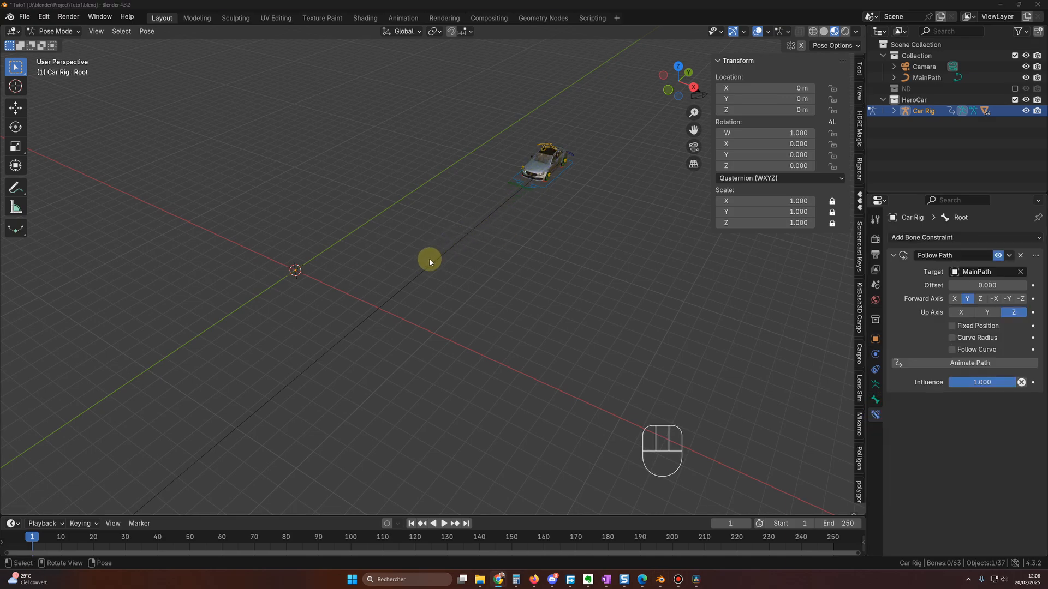
left_click(952, 349)
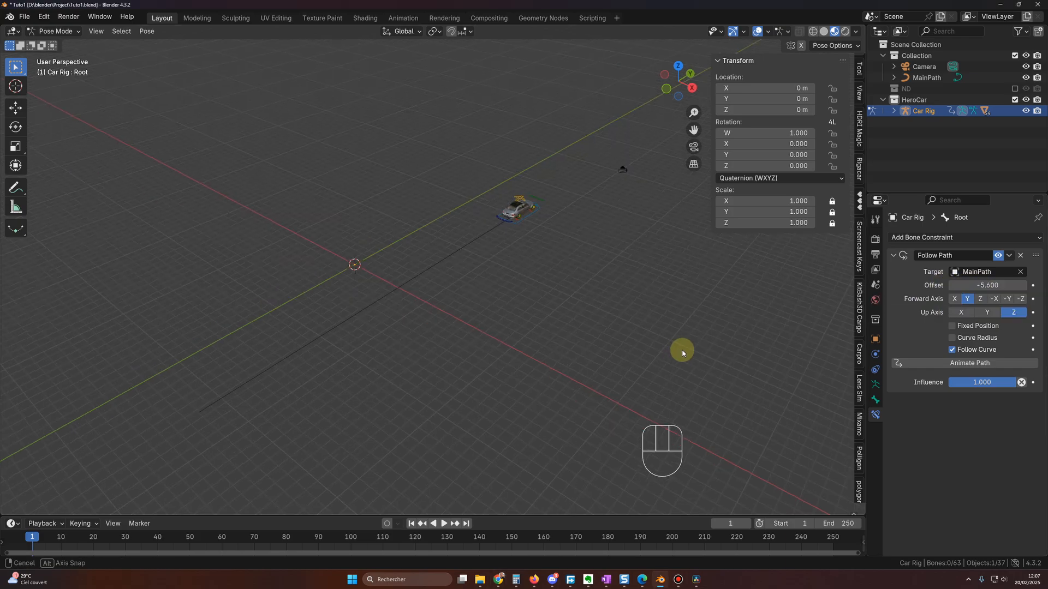
mouse_move(965, 286)
left_mouse_down()
mouse_move(1012, 286)
mouse_move(829, 286)
mouse_move(982, 286)
mouse_move(962, 277)
left_mouse_up()
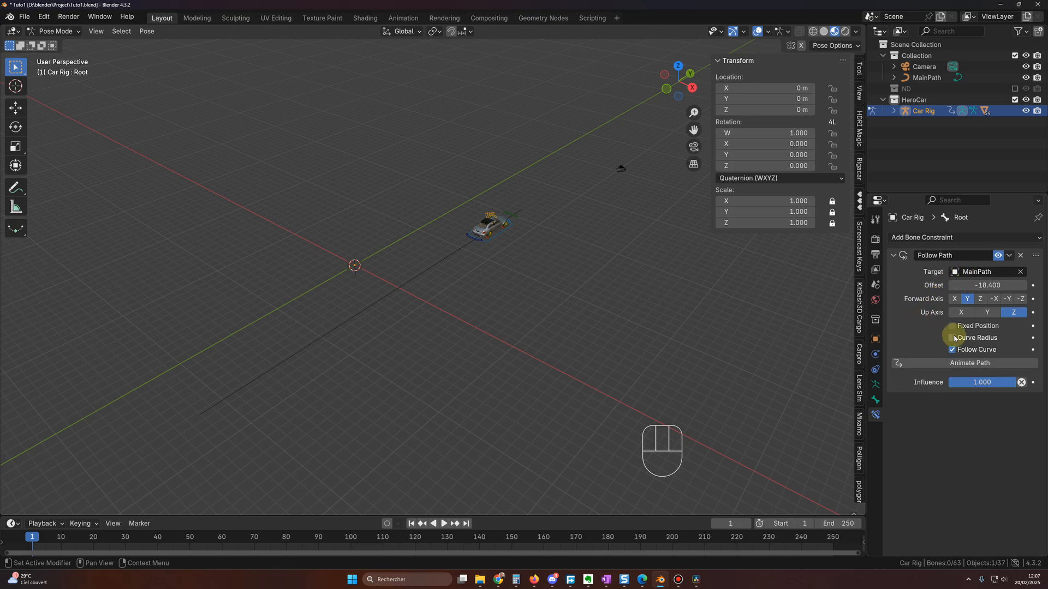
- Enable Fixed Position on the Follow Path constraint and test the Offset Factor, returning it to 0.000
left_click(952, 327)
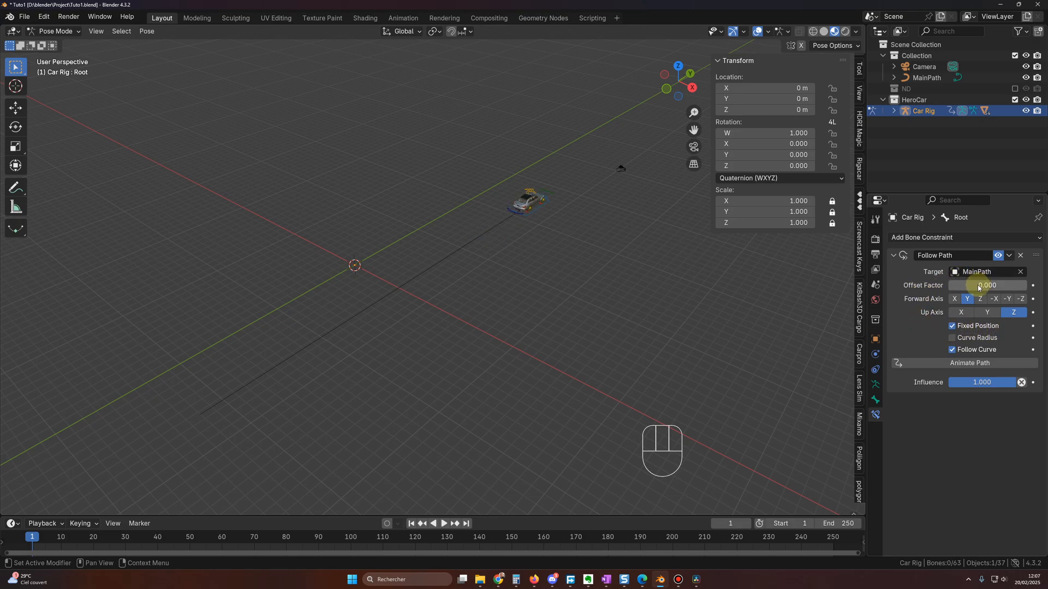
mouse_move(979, 288)
left_mouse_down()
mouse_move(999, 287)
mouse_move(976, 287)
mouse_move(989, 288)
left_mouse_up()
left_click_drag(987, 285, 949, 288)
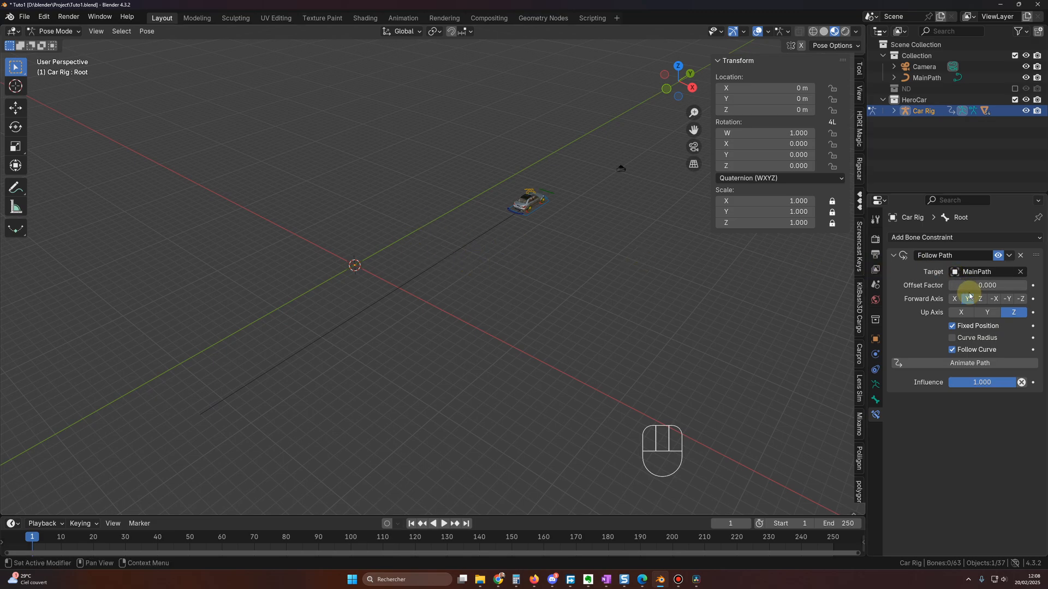
- Set the constraint's Forward Axis to -Y and test the car's travel with the Offset Factor, ending at 0.000
scroll(519, 169, "up", 3)
middle_click_drag(568, 203, 568, 196)
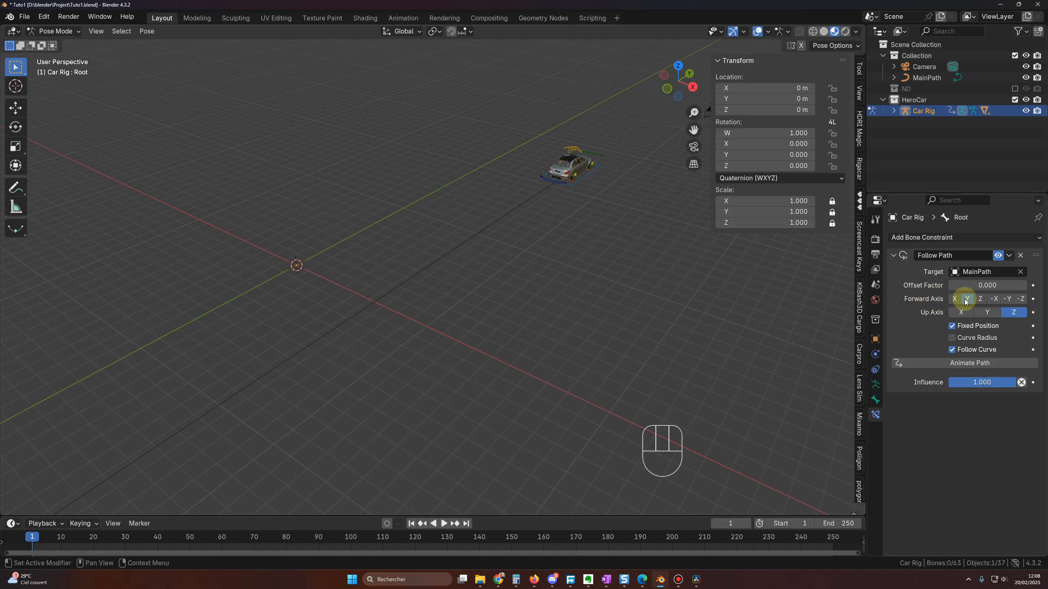
left_click(1008, 298)
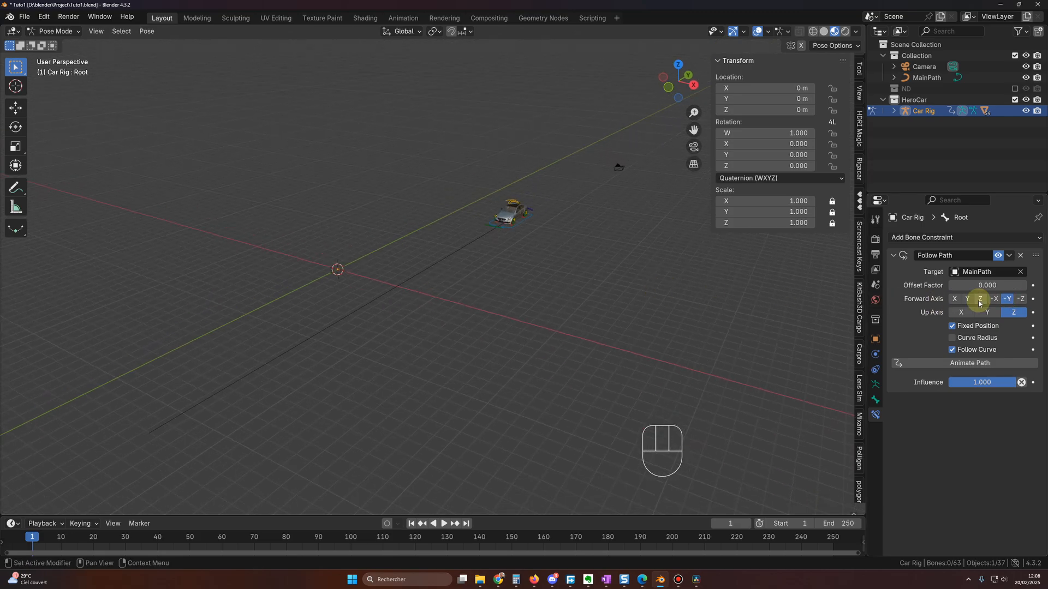
mouse_move(957, 285)
left_mouse_down()
mouse_move(1015, 285)
mouse_move(948, 285)
left_mouse_up()
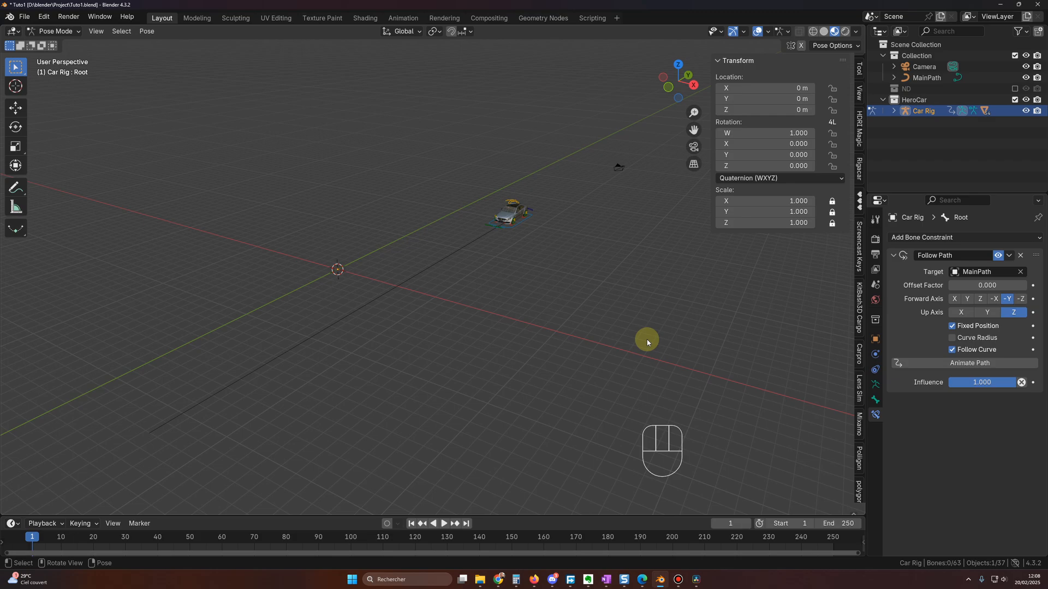
- Enlarge the timeline and insert a keyframe for the constraint's Offset Factor of 0.000 at frame 1
left_click_drag(382, 516, 235, 487)
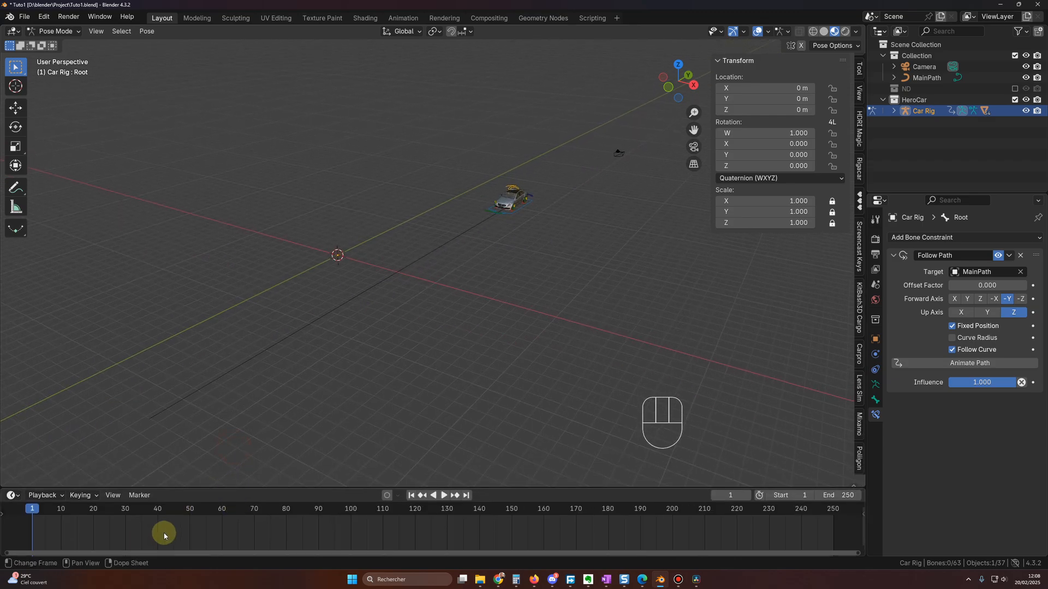
key("space")
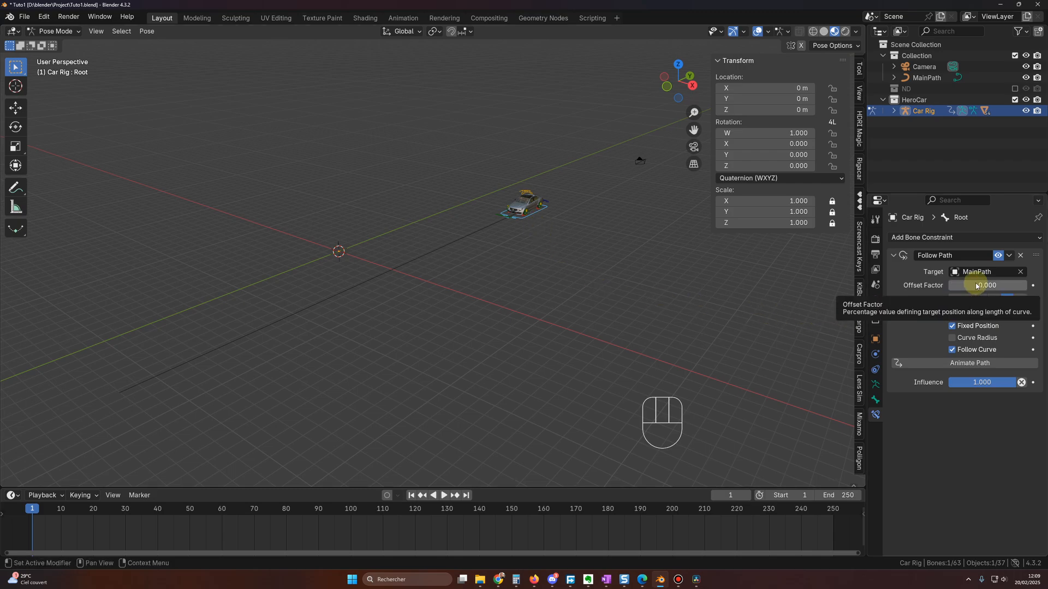
key("i")
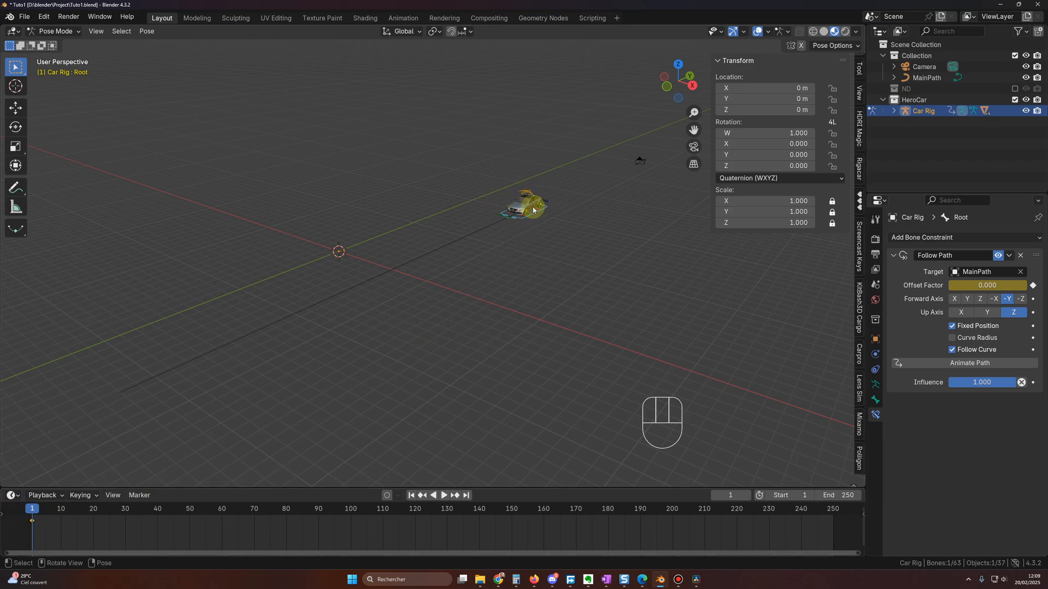
- Go to frame 80, set the Offset Factor to 1.000 and insert a keyframe for it
left_click_drag(43, 516, 282, 525)
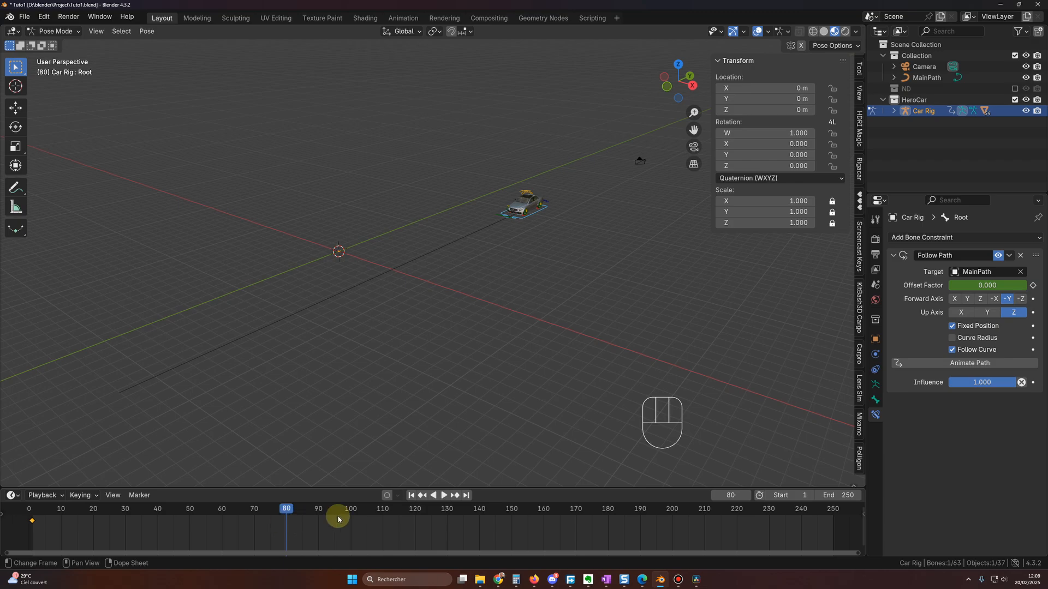
left_click_drag(963, 285, 1025, 285)
scroll(432, 341, "down", 2)
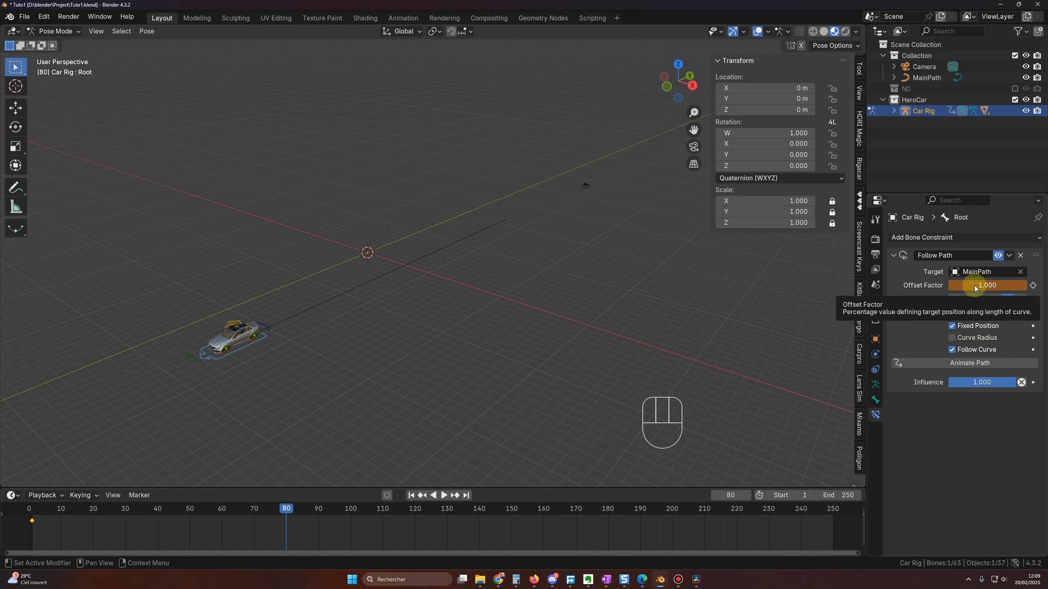
key("i")
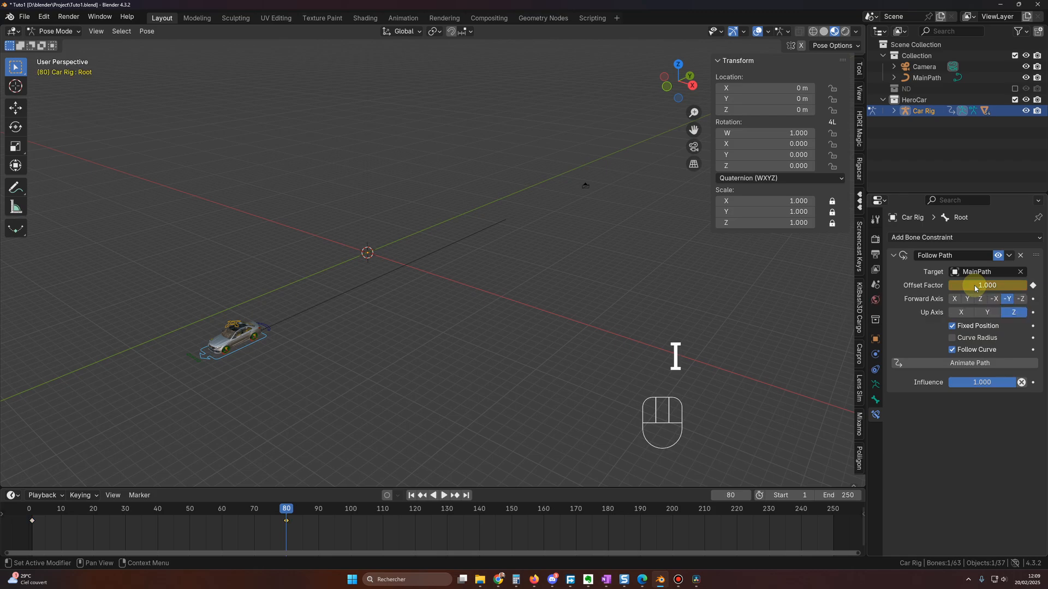
- Play the car's animation along MainPath from frame 1 several times to review its motion
left_click(35, 511)
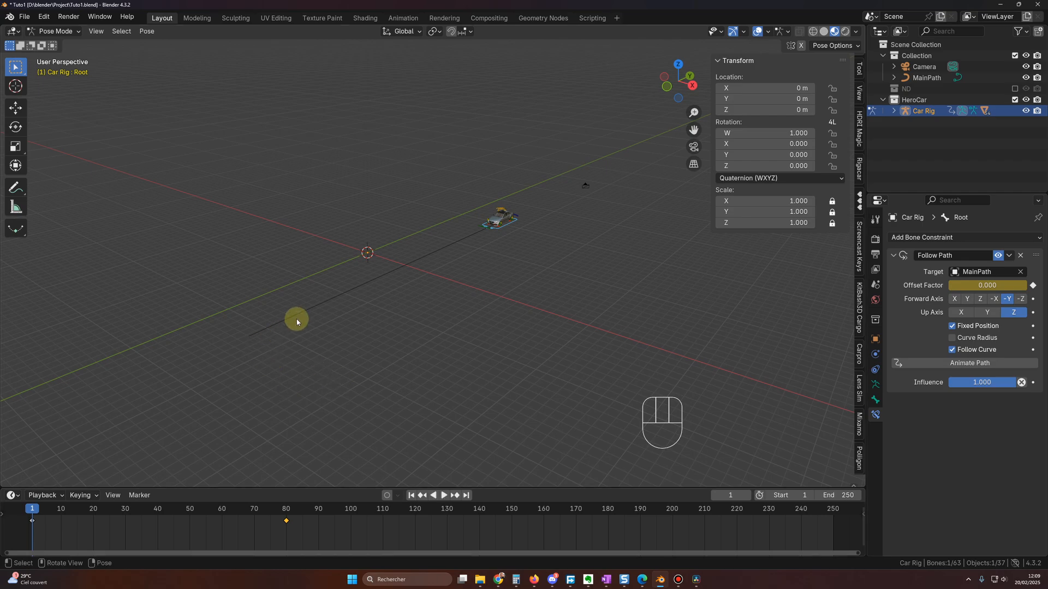
key("space")
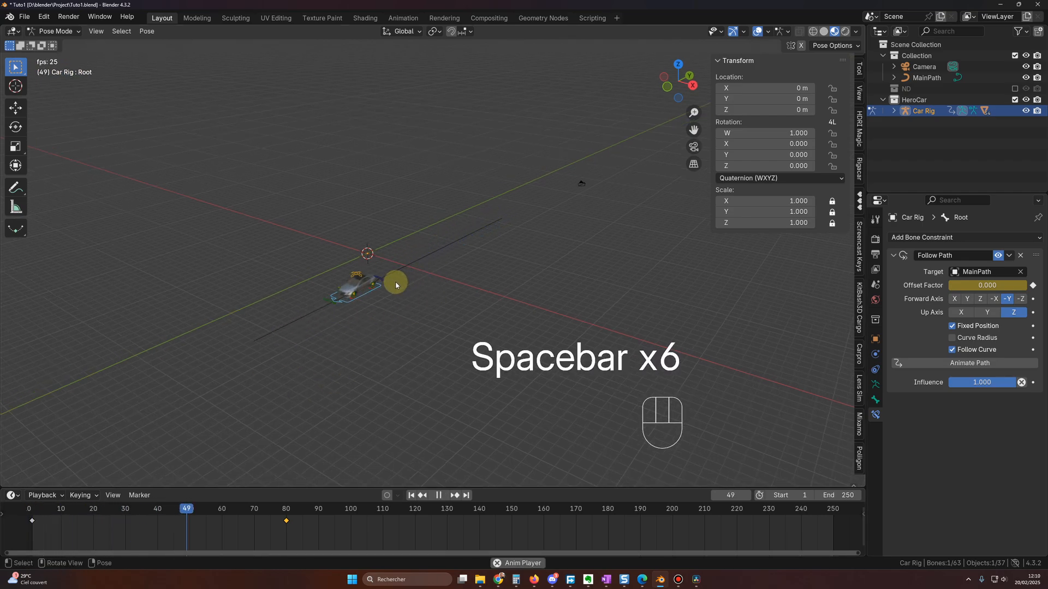
key("space")
left_click(91, 532)
key("space")
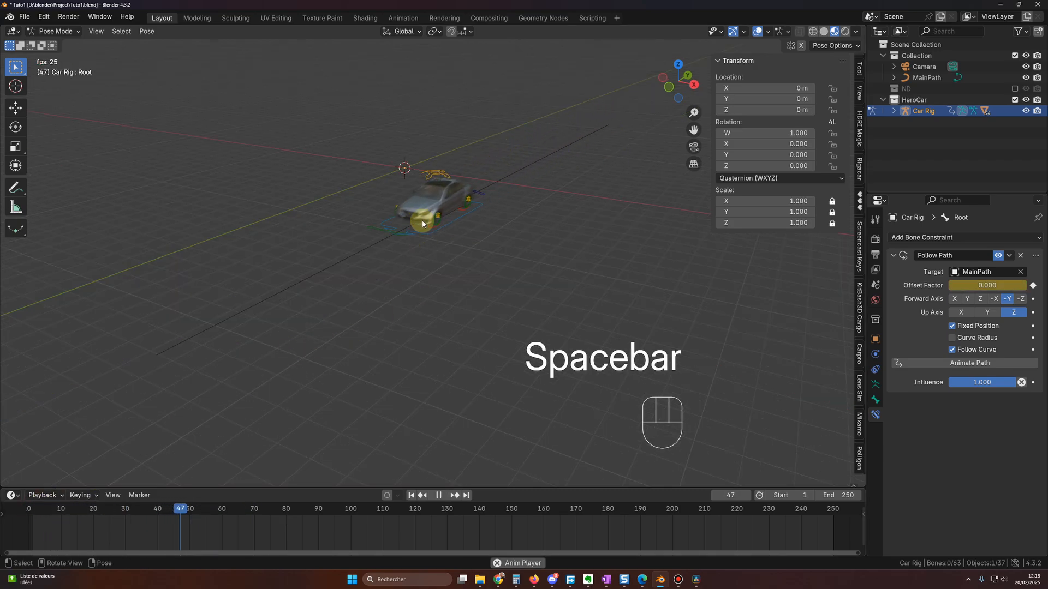
key("space")
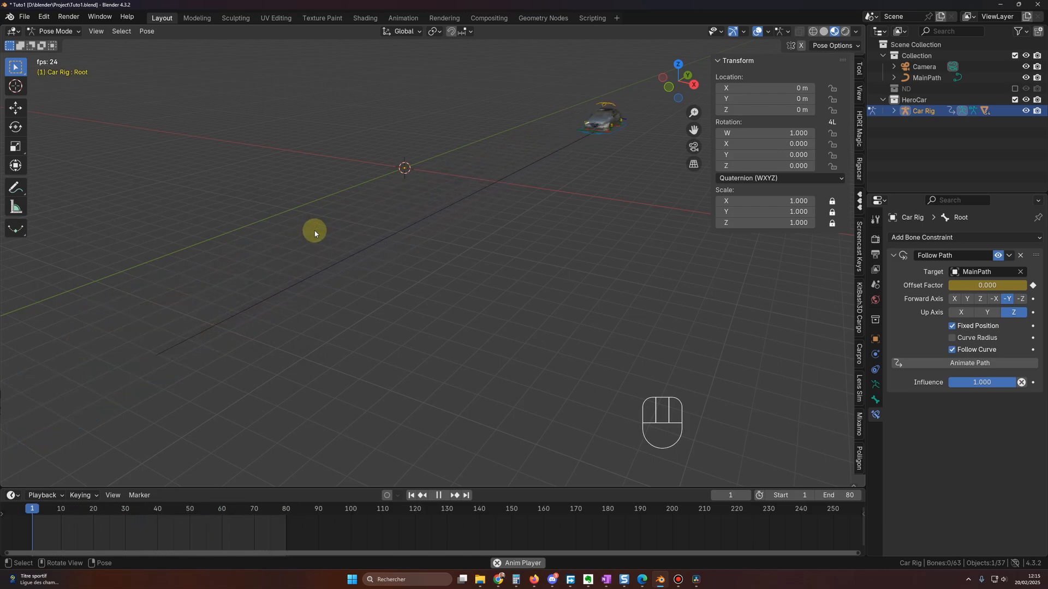
key("space")
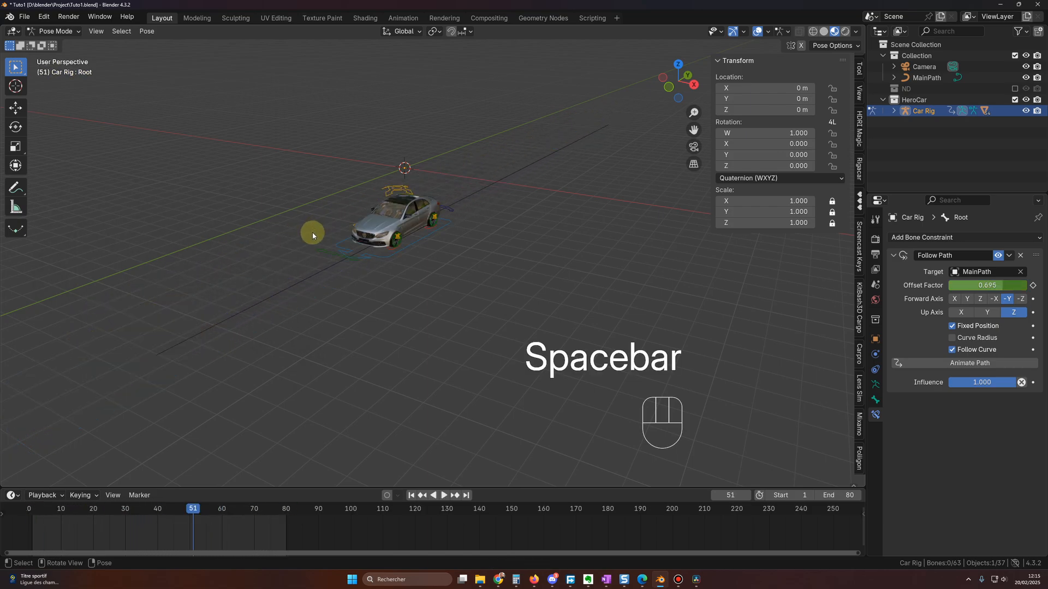
- Select the car's Root bone, set the interpolation of all its keyframes to Linear and play the animation from the start
left_click(413, 241)
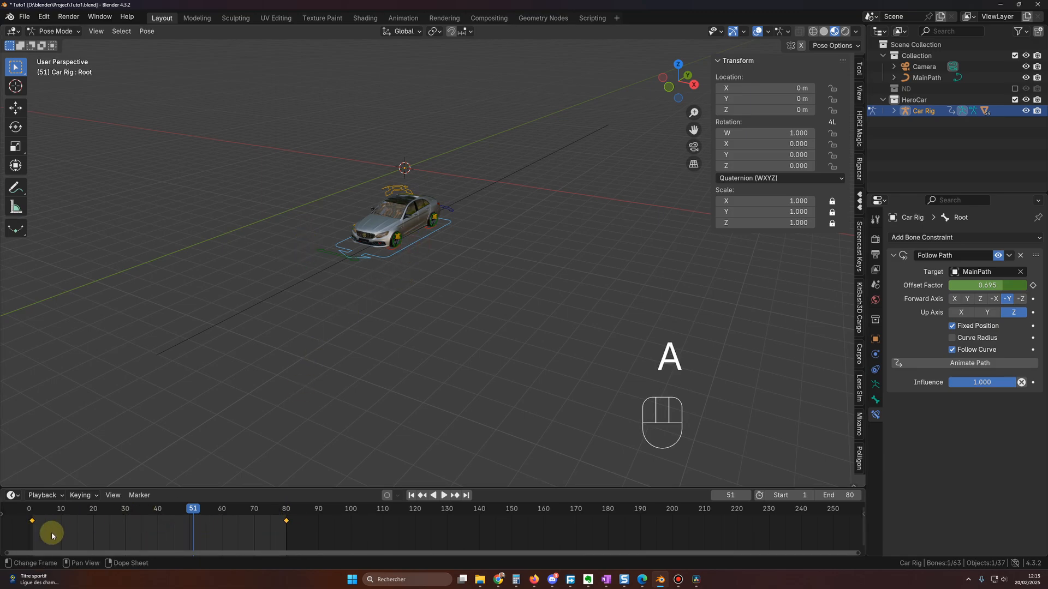
right_click(160, 527)
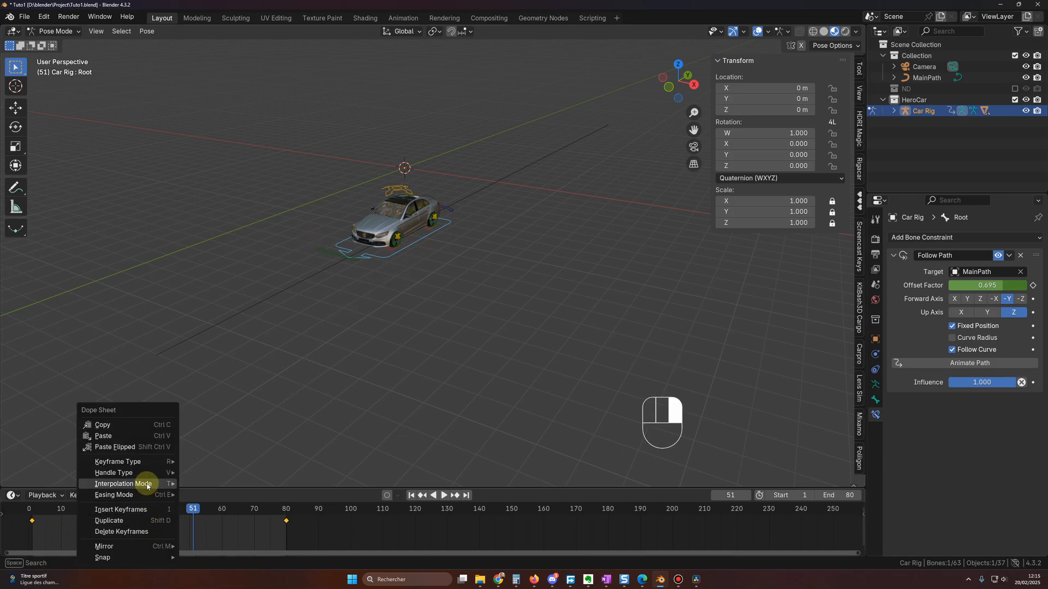
mouse_move(147, 486)
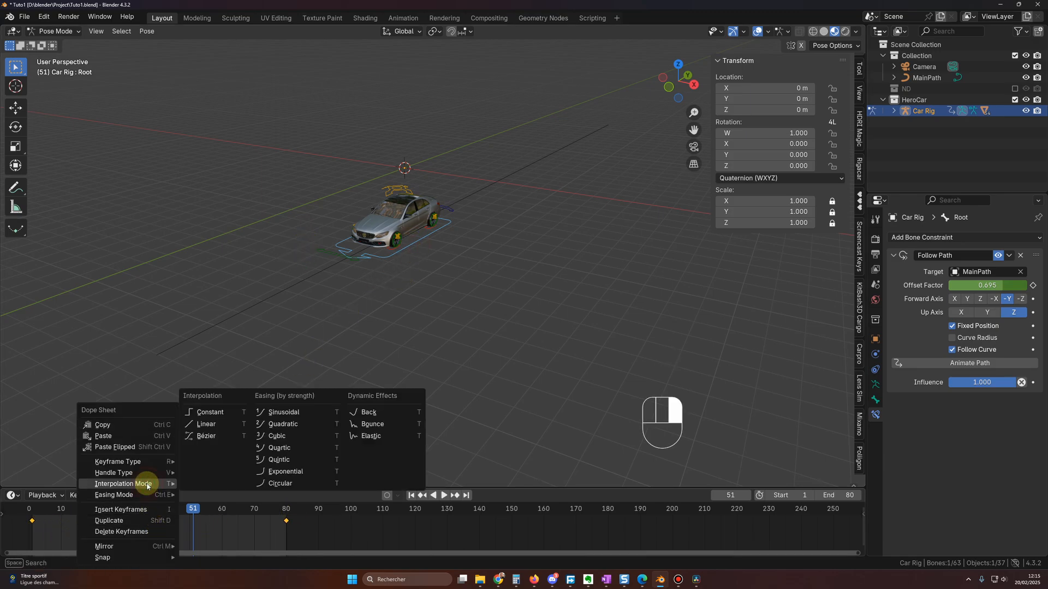
left_click(207, 425)
key("shift+Left")
key("space")
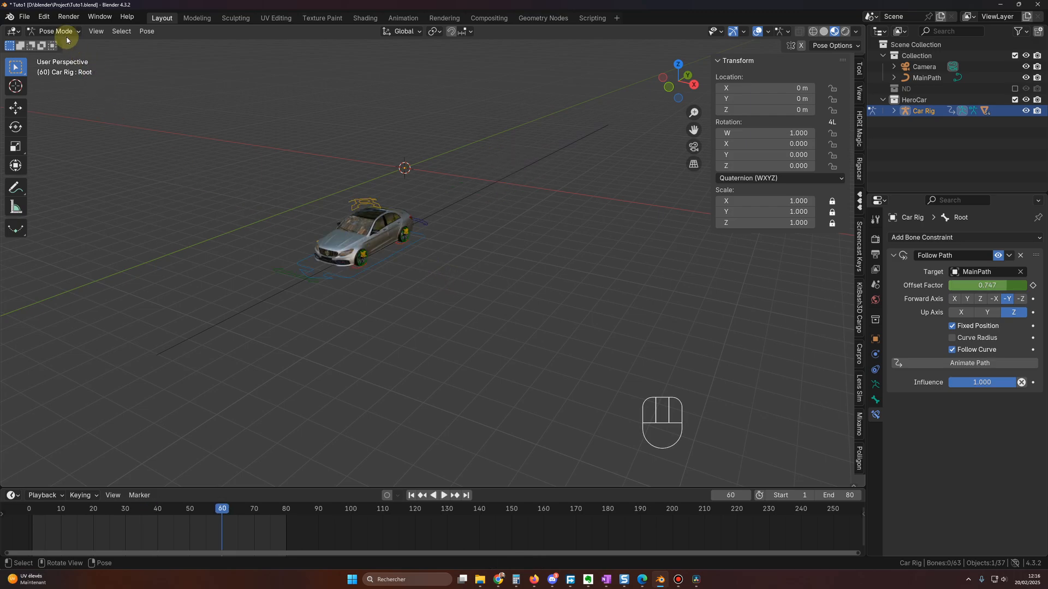
- Switch the car rig from Pose Mode to Object Mode, preview the animation and return to frame 2
left_click(67, 31)
left_click(54, 43)
left_click(71, 514)
key("space")
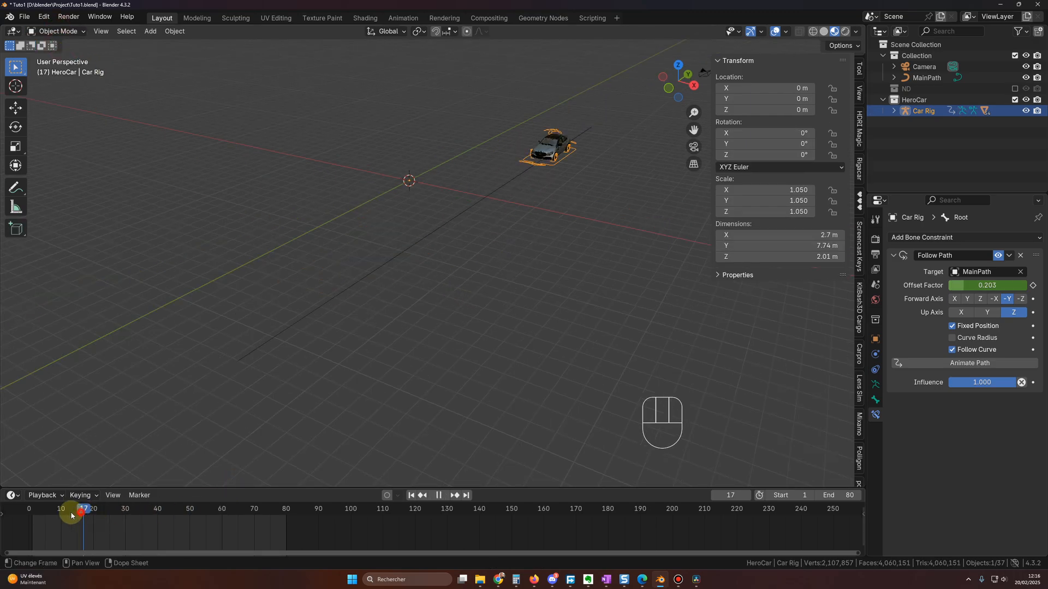
left_click(35, 510)
- Put the MainPath curve in Edit Mode and extrude the end point farthest from the car about 10 m along negative Y
left_click(421, 243)
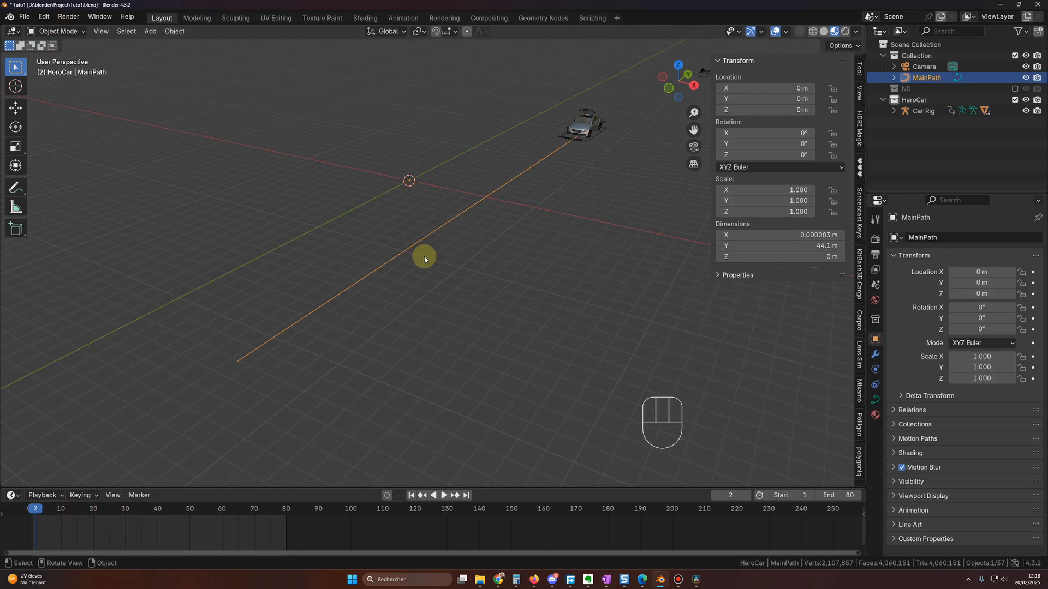
key("Tab")
middle_click_drag(424, 254, 460, 335)
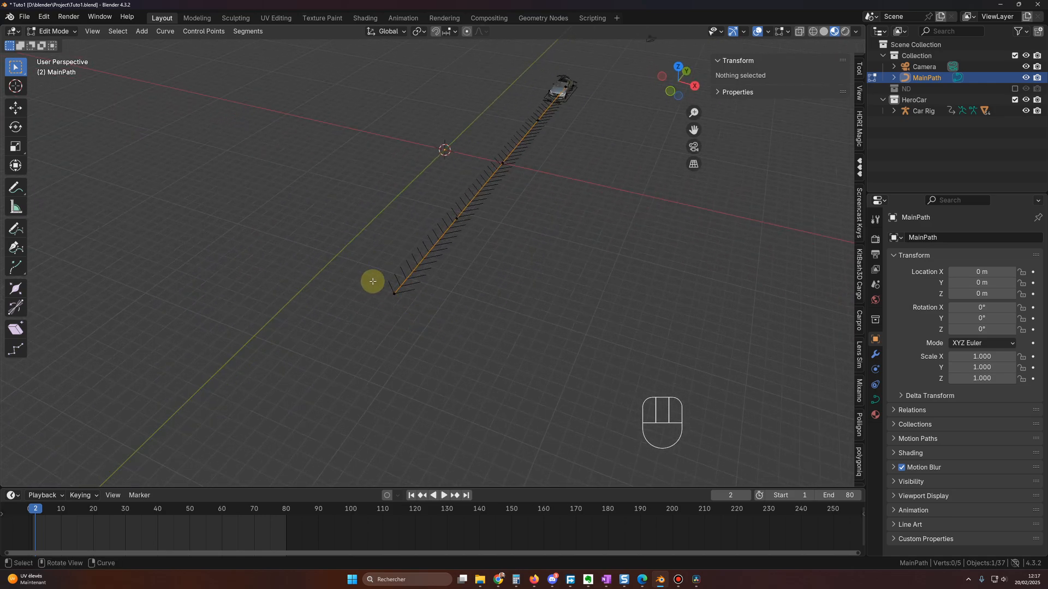
left_click_drag(370, 280, 407, 307)
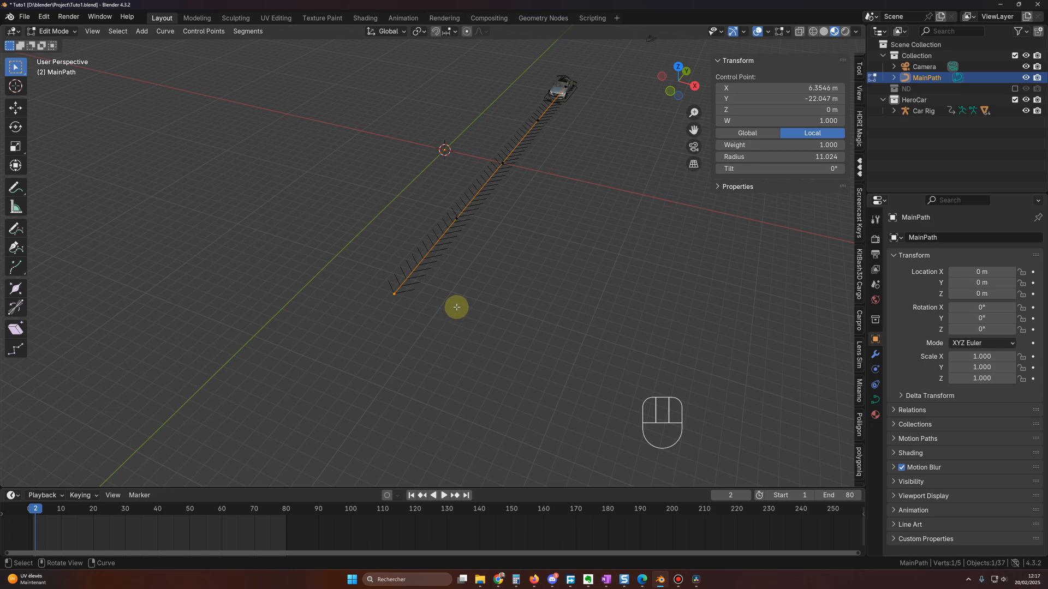
key("e")
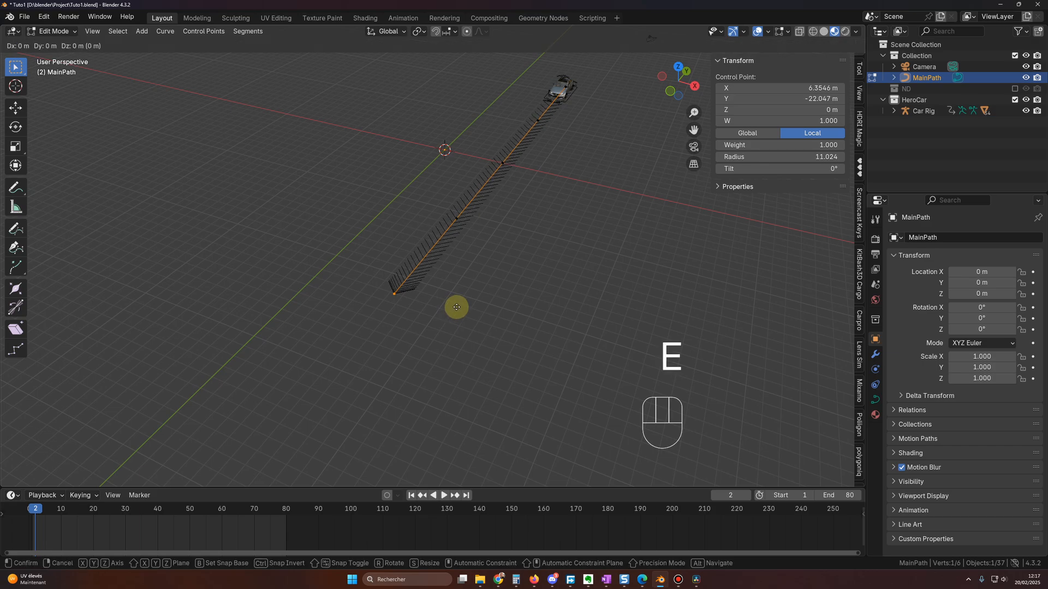
key("y")
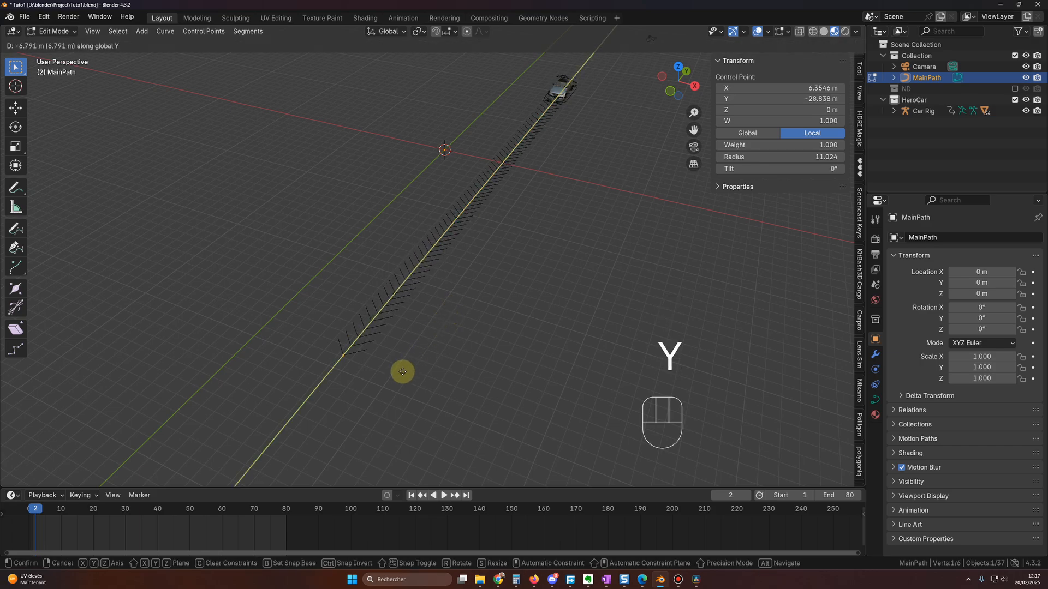
left_click(367, 401)
- Lengthen MainPath with two more extrusions of its end point along negative Y, about 11.3 m and 11.5 m
scroll(416, 395, "down", 3)
middle_click_drag(416, 395, 470, 320, "shift")
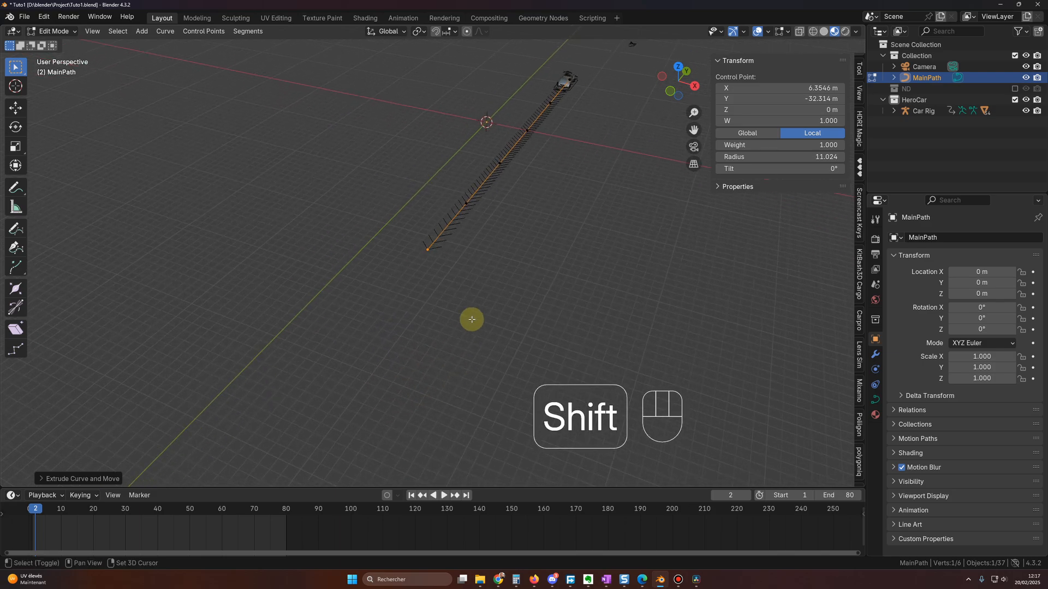
key("e")
key("y")
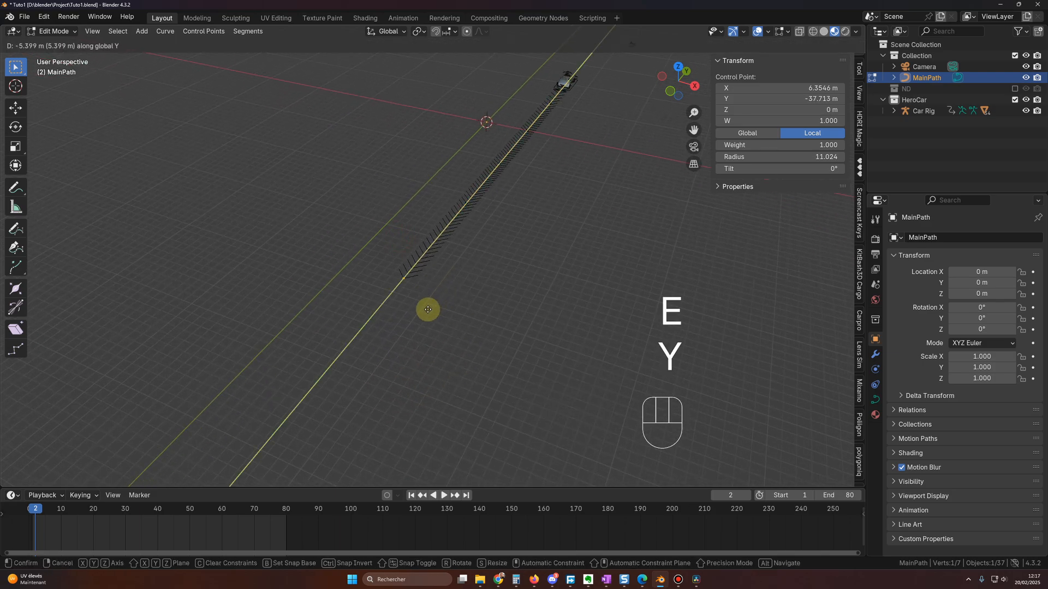
left_click(397, 340)
left_click_drag(392, 344, 403, 349)
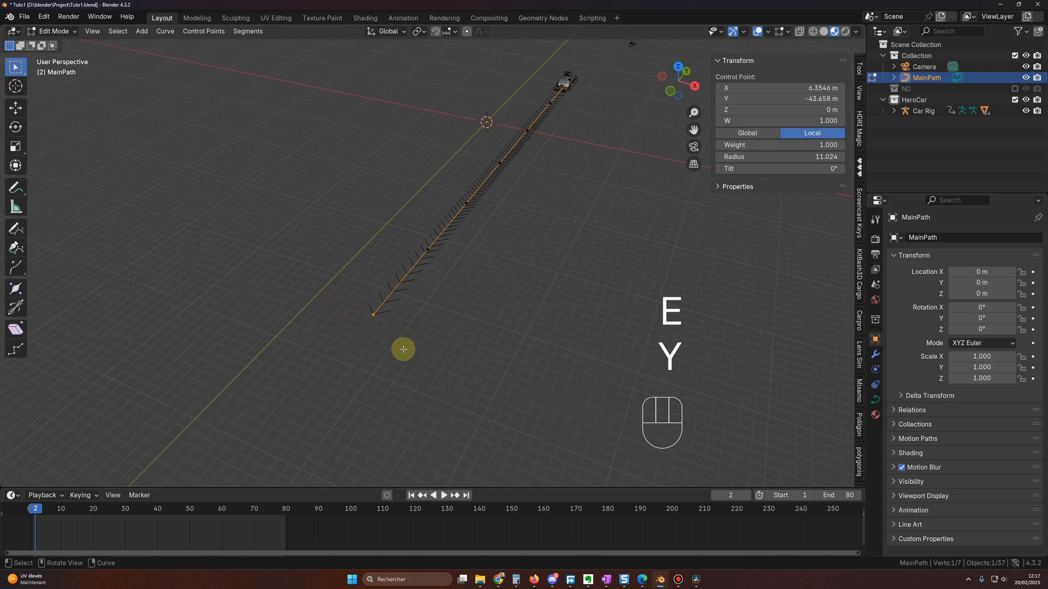
key("e")
key("y")
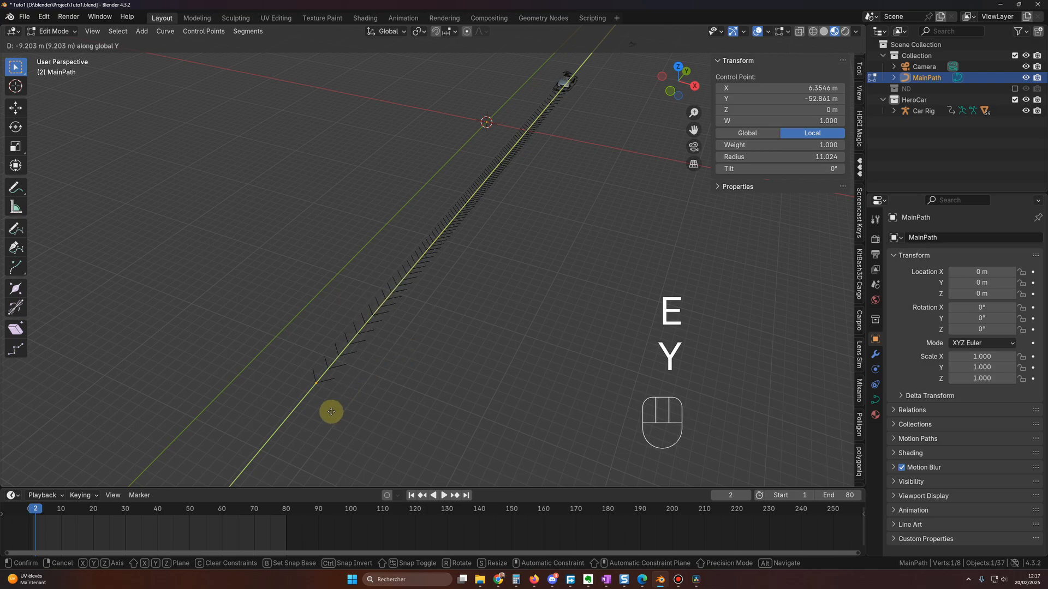
left_click(314, 424)
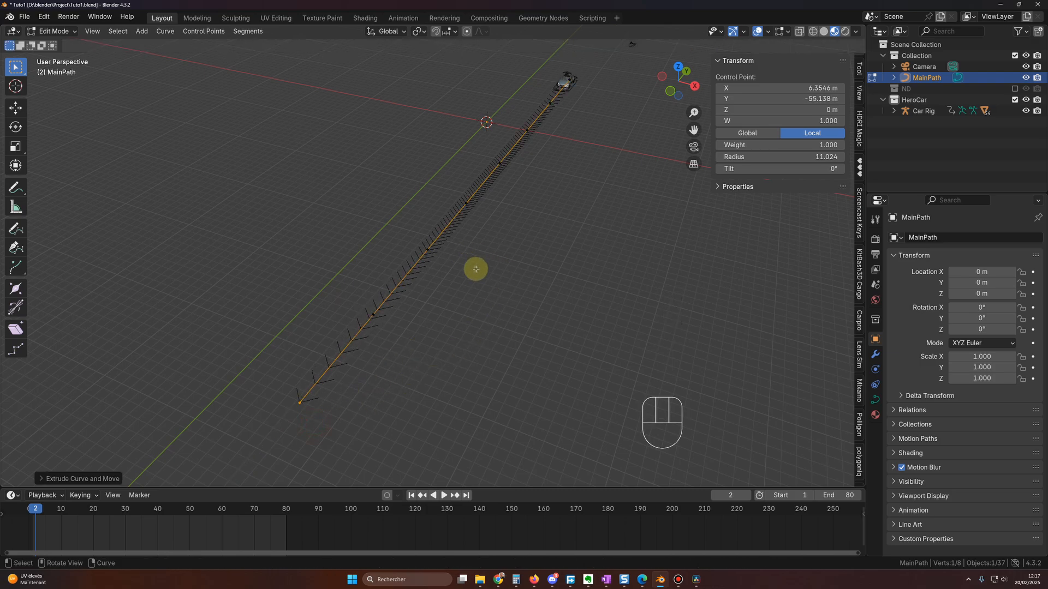
middle_click_drag(500, 286, 487, 286)
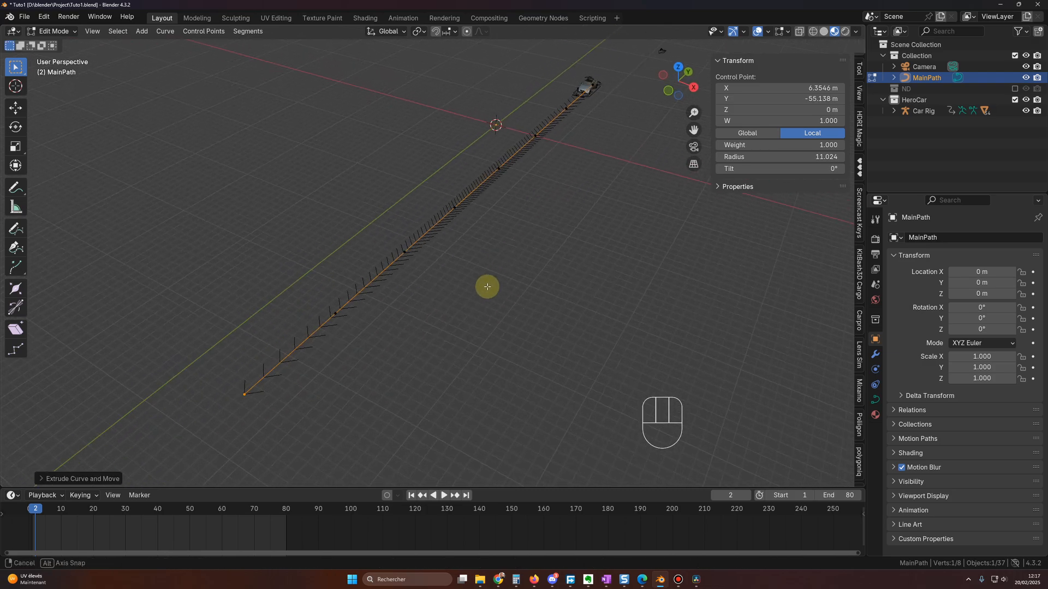
- Return MainPath to Object Mode and set its Y dimension to 90 m
key("Tab")
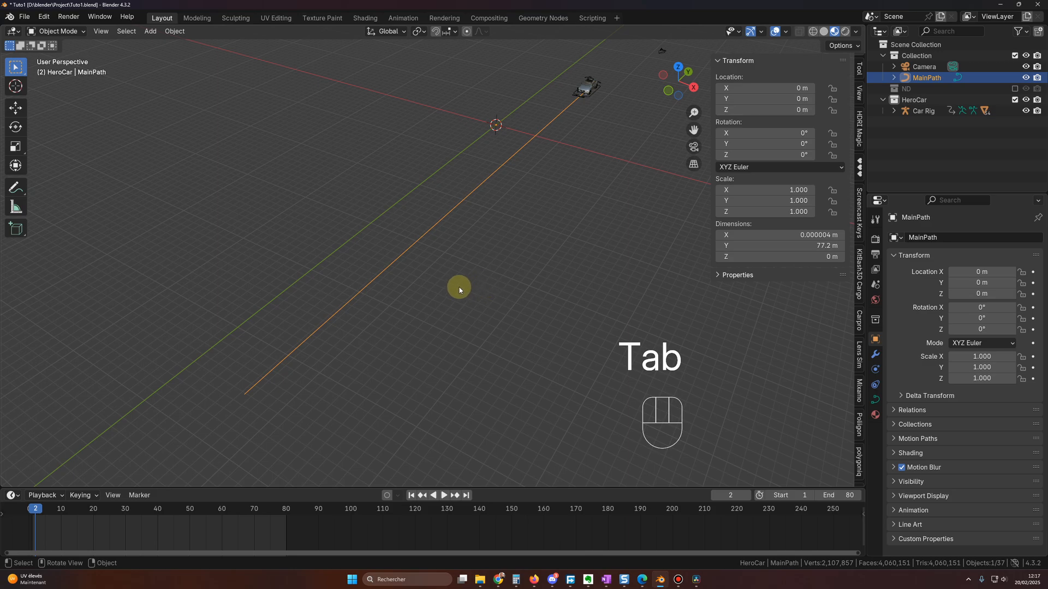
scroll(459, 287, "down", 2)
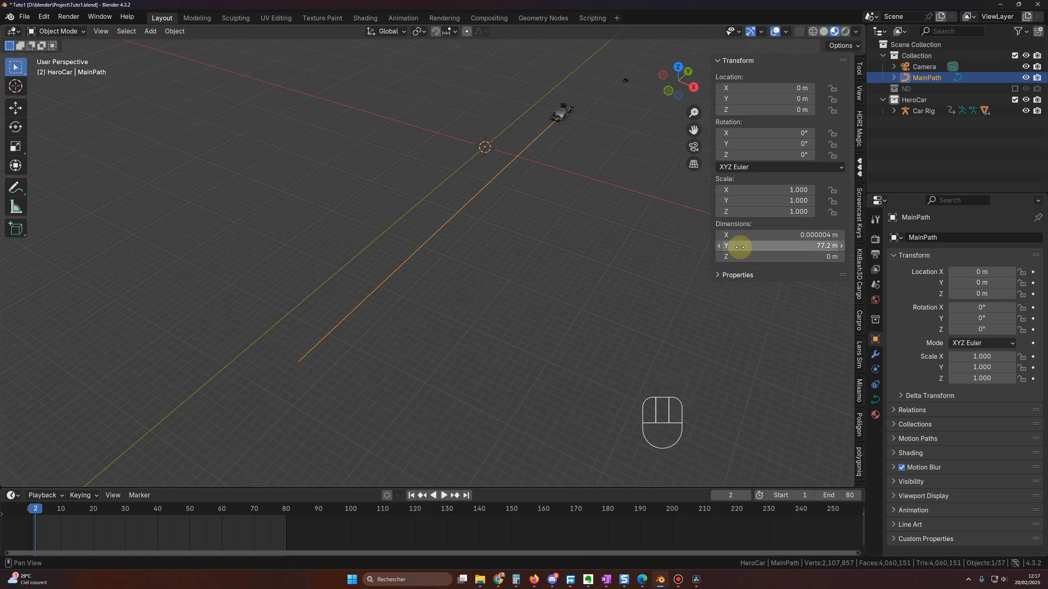
left_click(770, 244)
type("90")
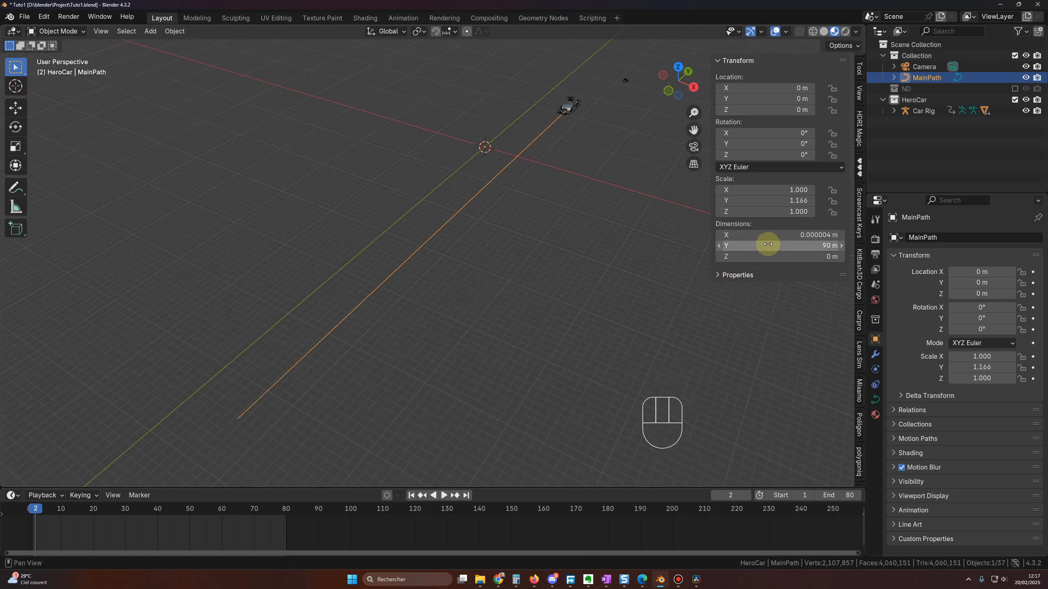
key("Return")
middle_click_drag(572, 267, 590, 155)
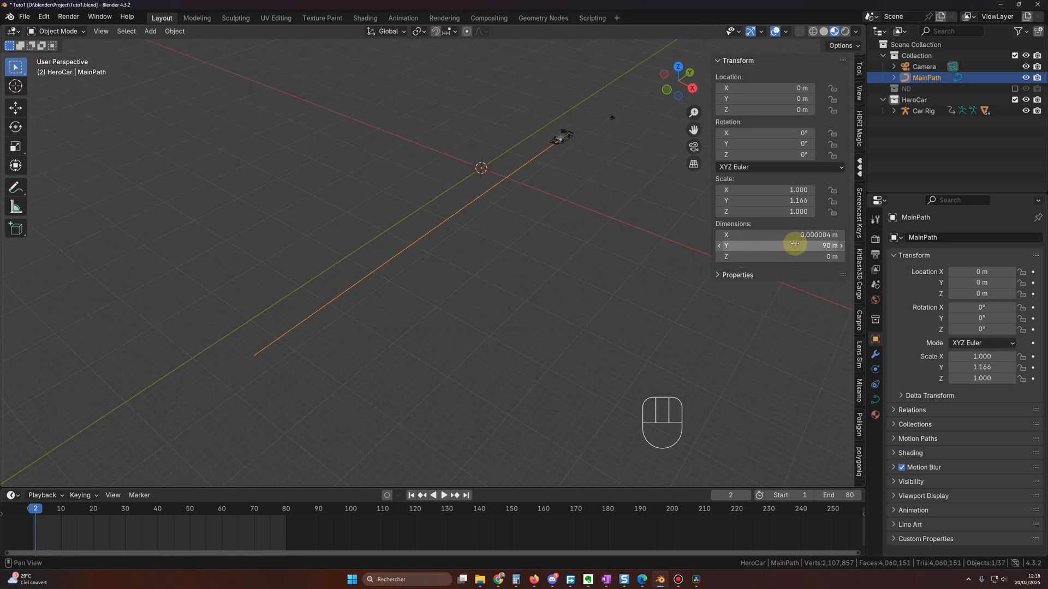
middle_click_drag(549, 287, 561, 288)
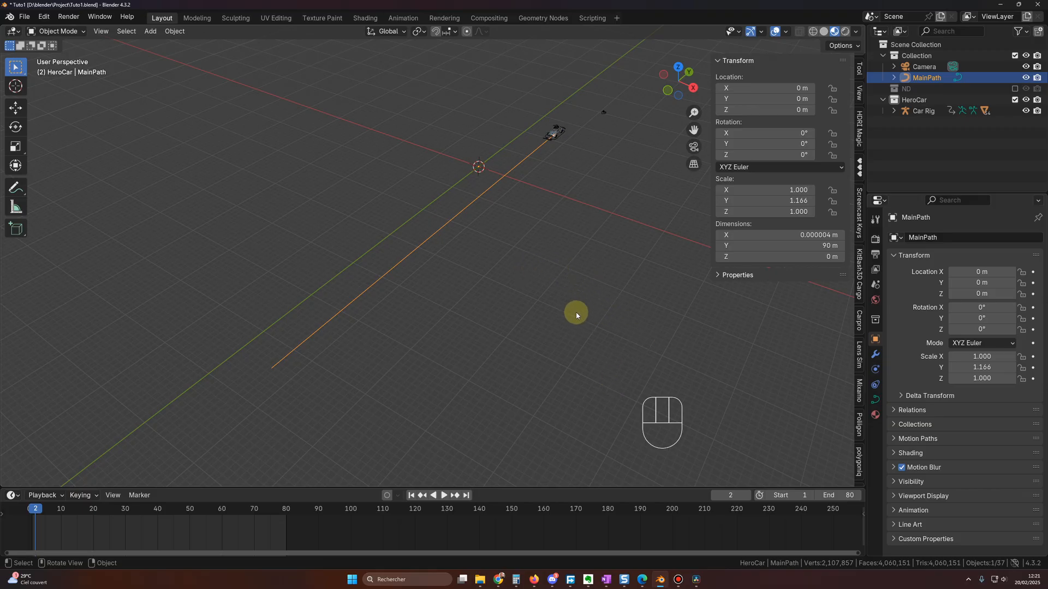
- Show the scene's output settings to check the frame rate and move the playhead to frame 1
left_click(876, 256)
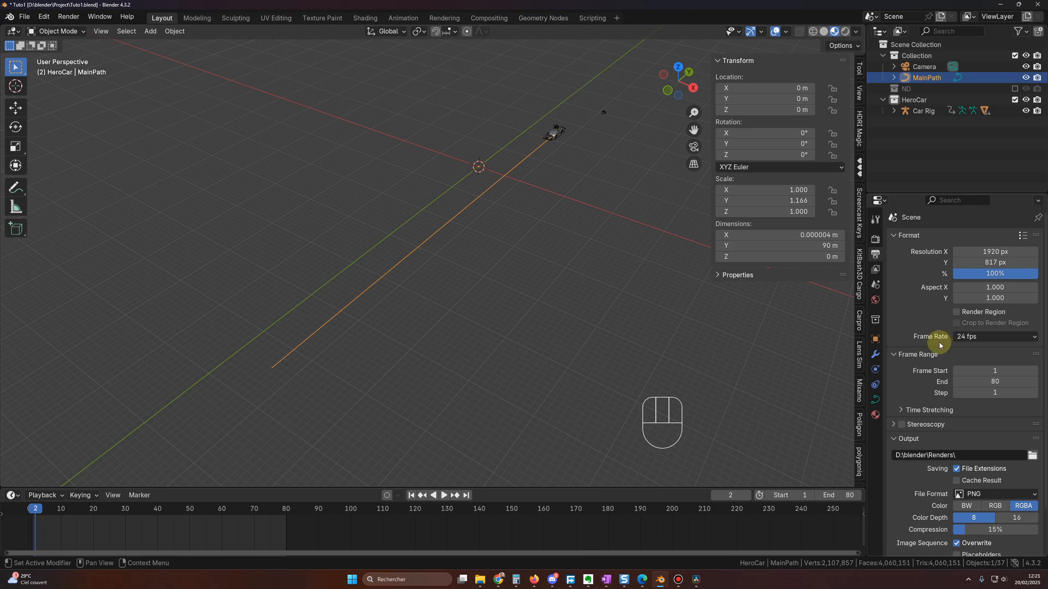
left_click(35, 511)
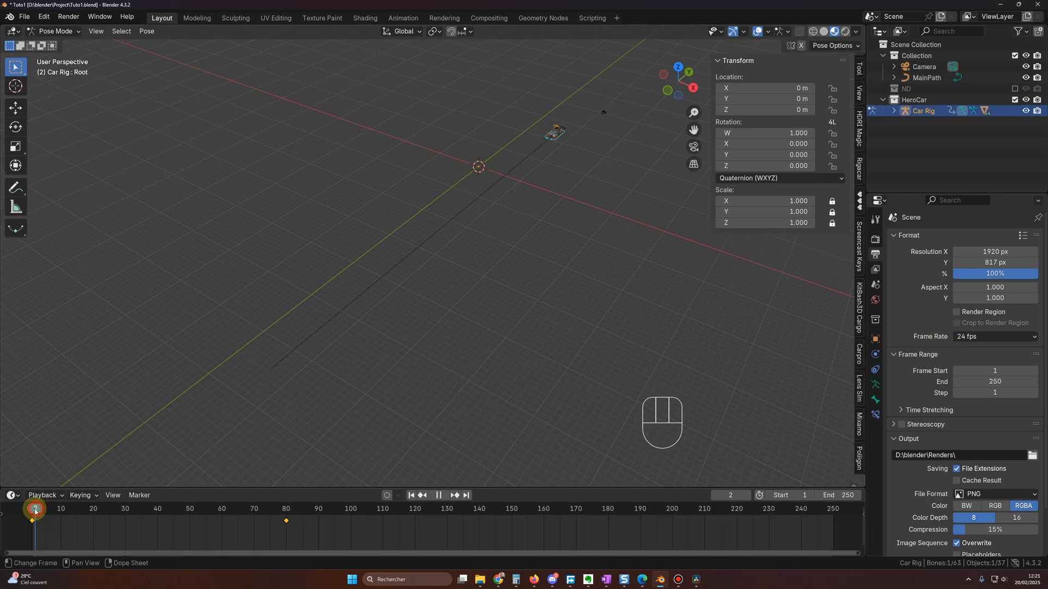
left_click_drag(35, 511, 32, 511)
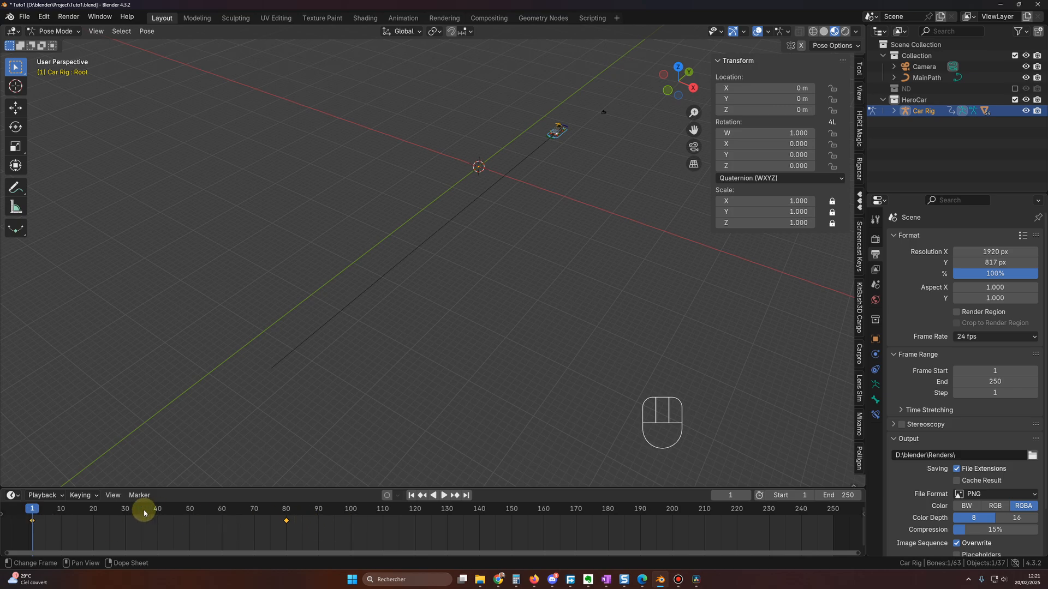
- Divide 80 by 24 in the Calculator to get the animation's duration in seconds, and return to Blender
type("80/2")
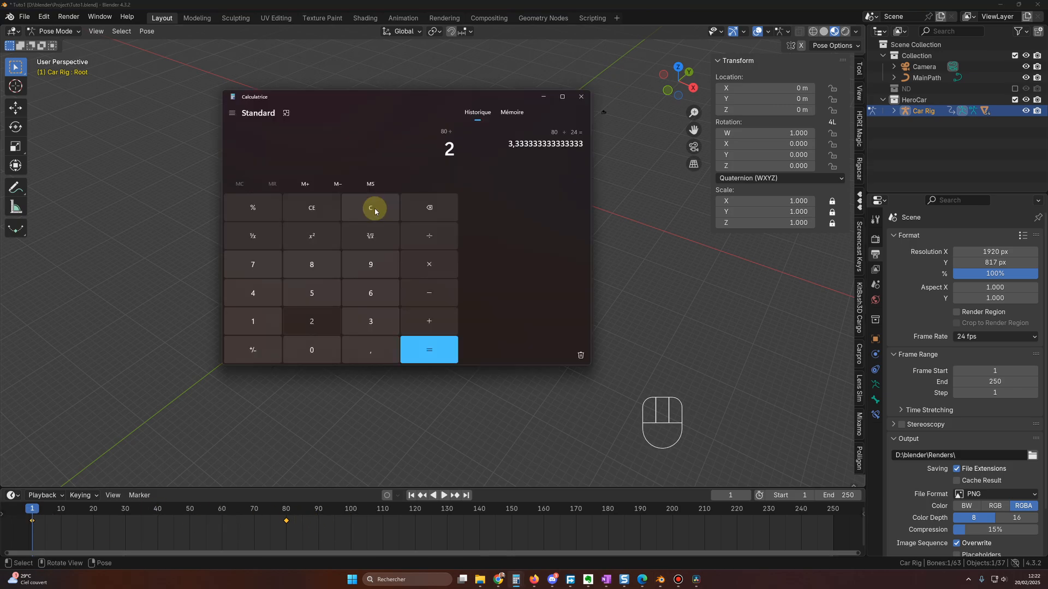
type("4")
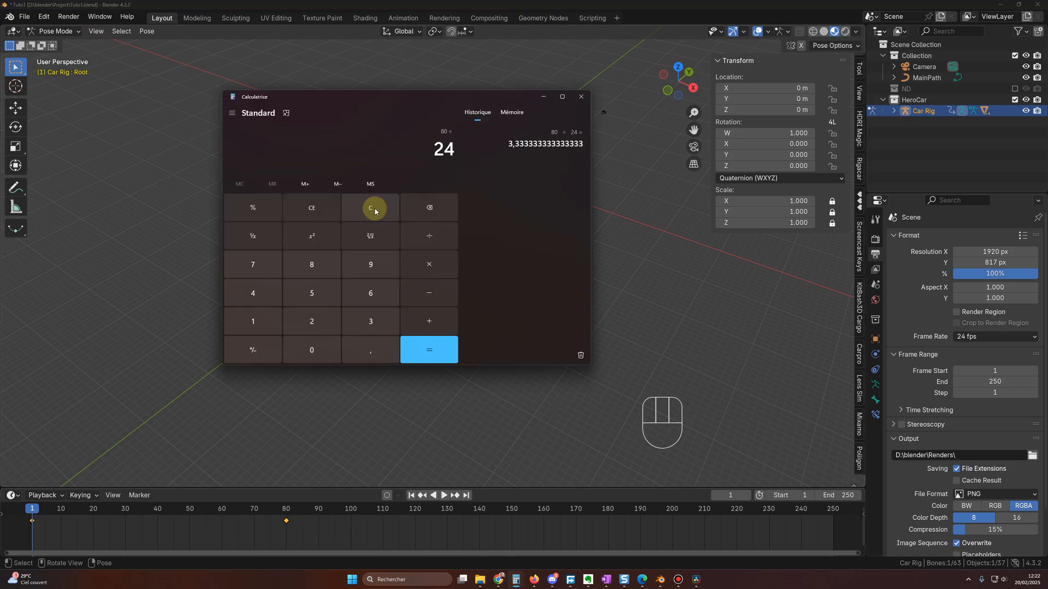
key("Return")
left_click(628, 274)
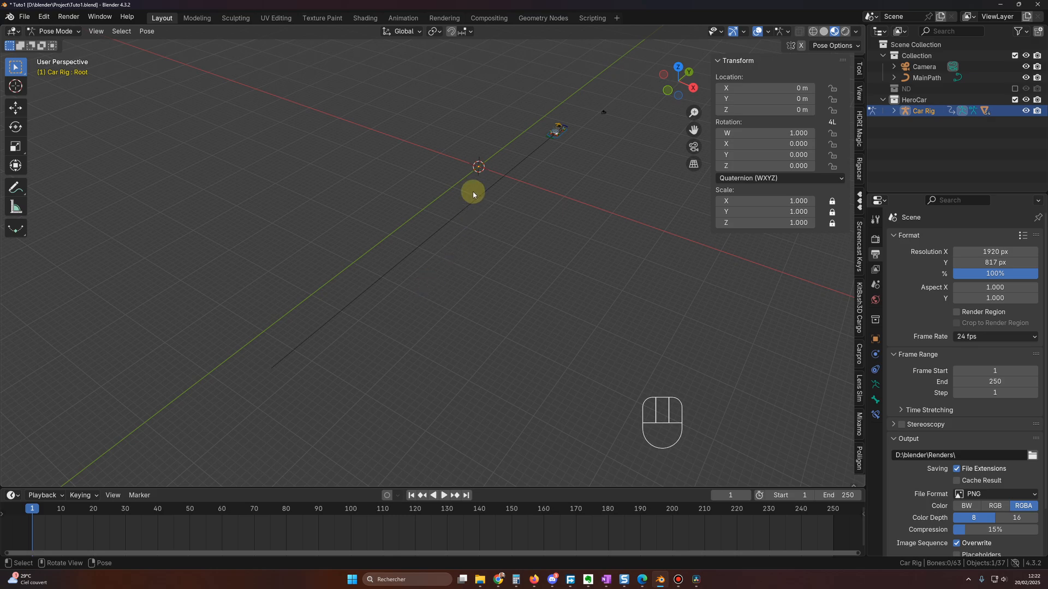
- Switch to the SPEED CALCULATION spreadsheet in Google Sheets and view the file commands that include making a copy
key("alt+Tab")
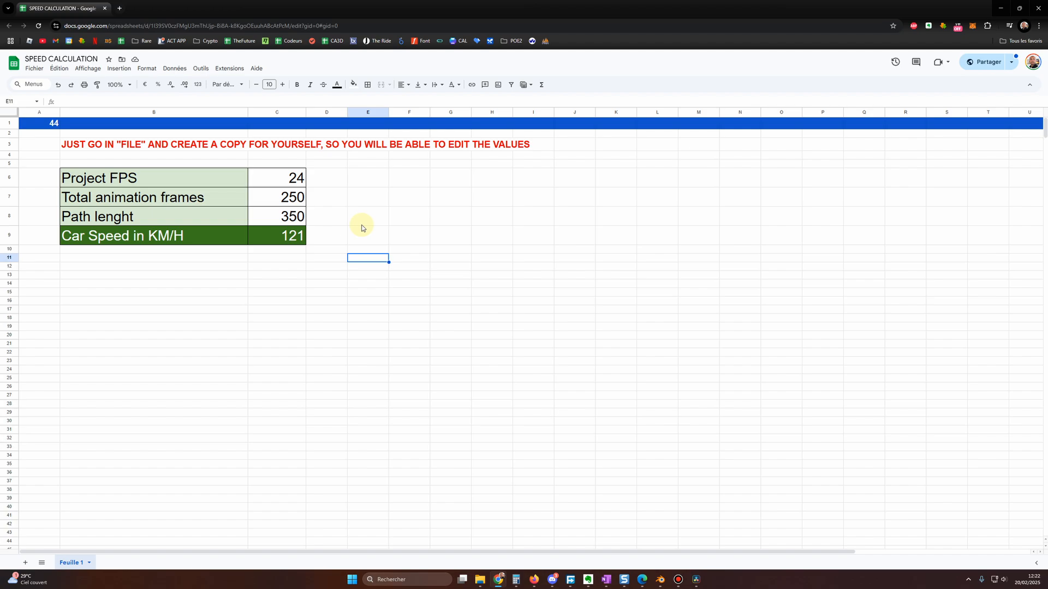
key("Up")
key("Right")
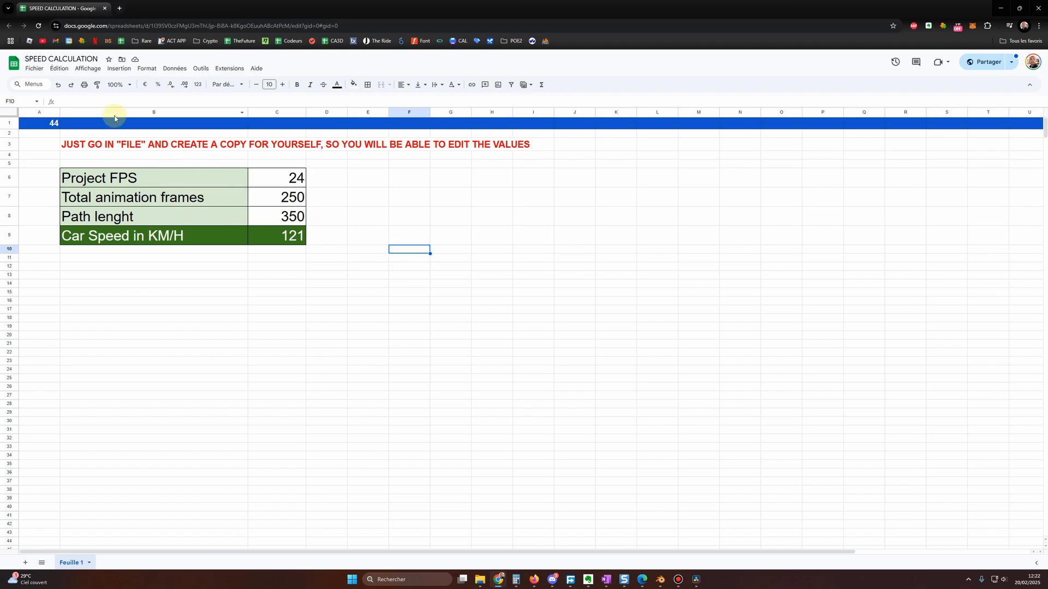
left_click(33, 68)
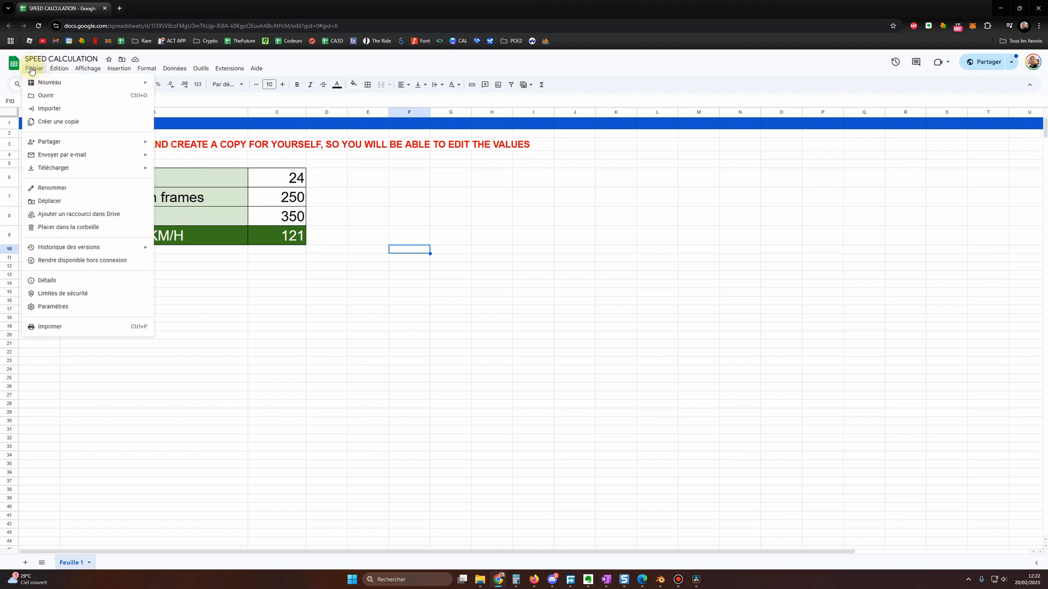
left_click(302, 189)
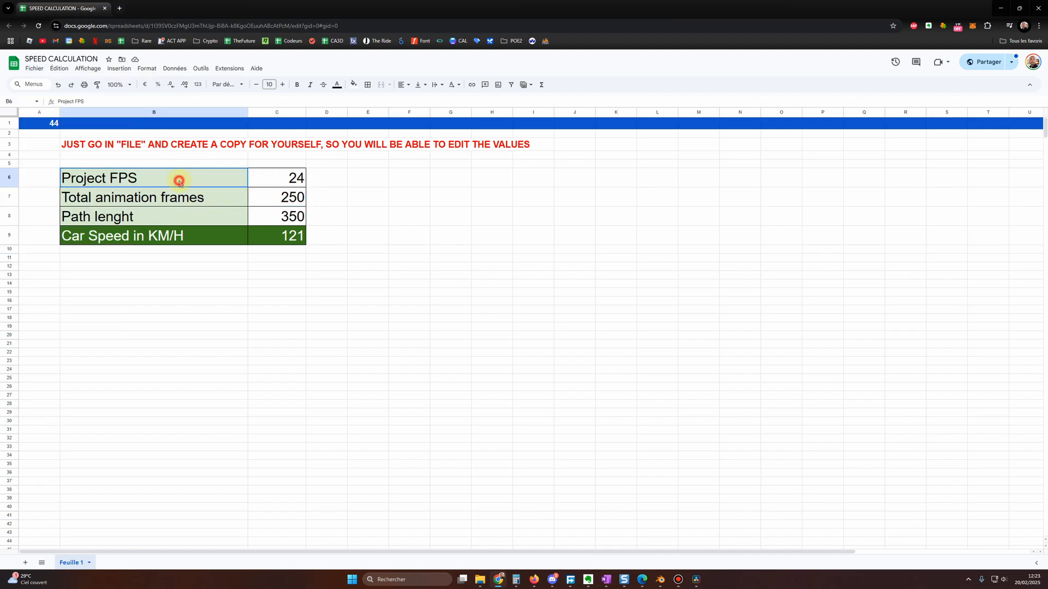
- Set the total animation frames to 80 and the path length to 90 in the speed calculation table
left_click(180, 165)
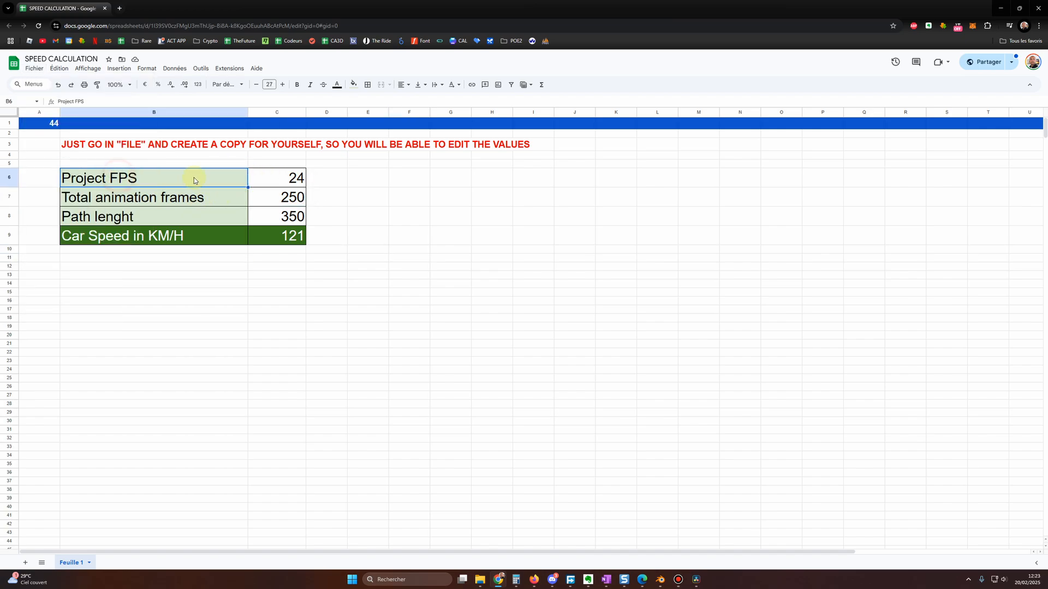
left_click(278, 177)
left_click(92, 201)
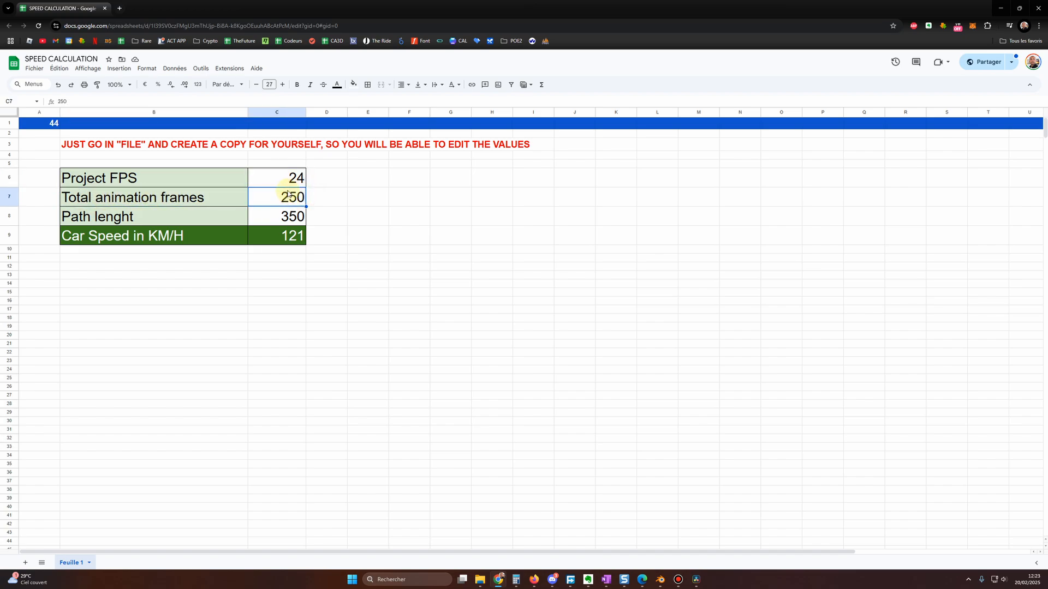
type("80")
key("Return")
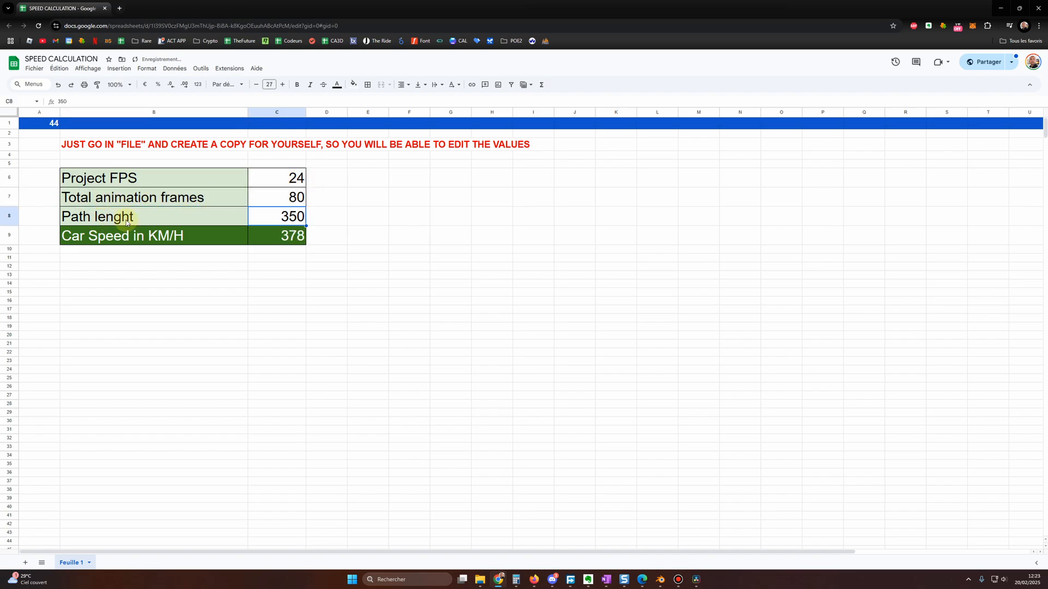
type("90")
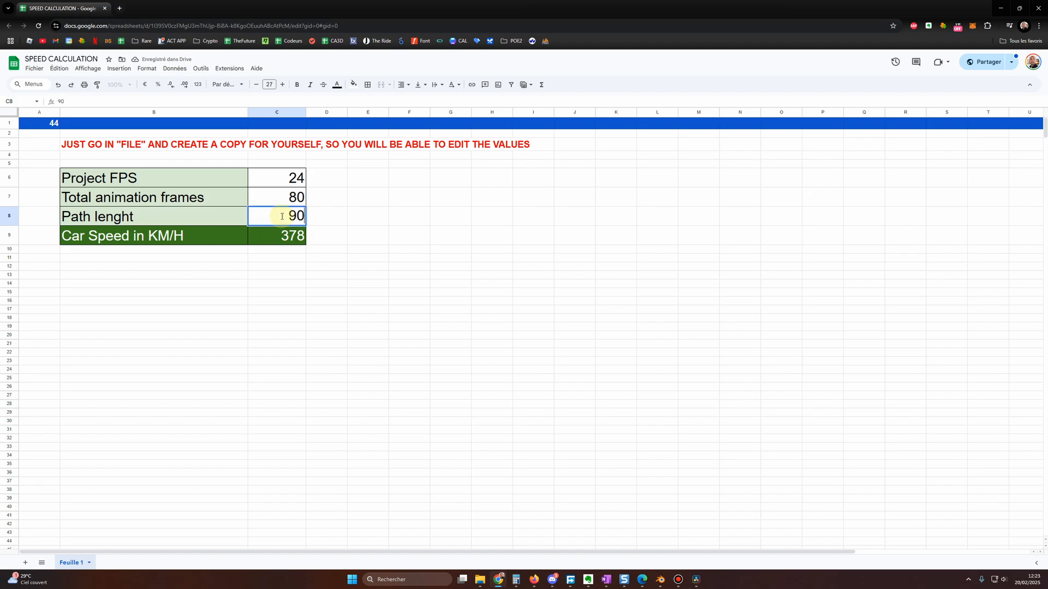
key("Return")
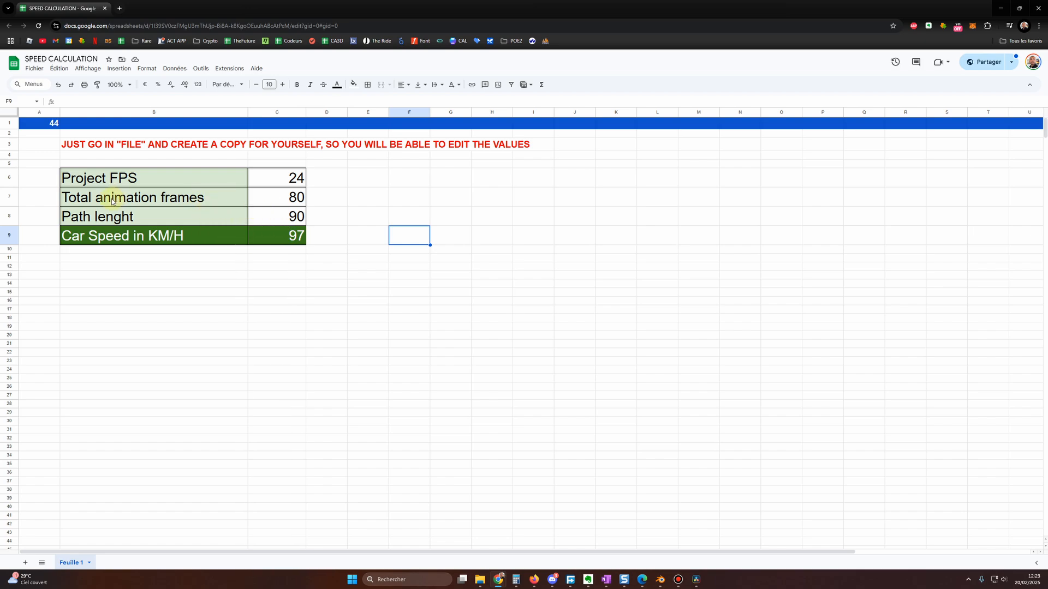
left_click(268, 197)
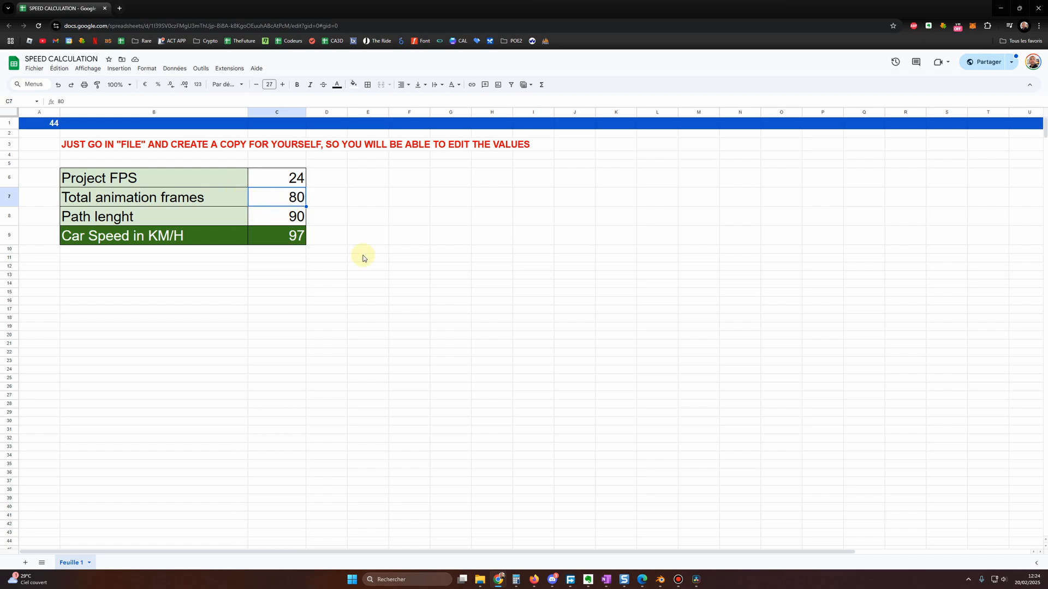
- Return to Blender, put the Car Rig in Pose Mode and select its Root bone
left_click(657, 573)
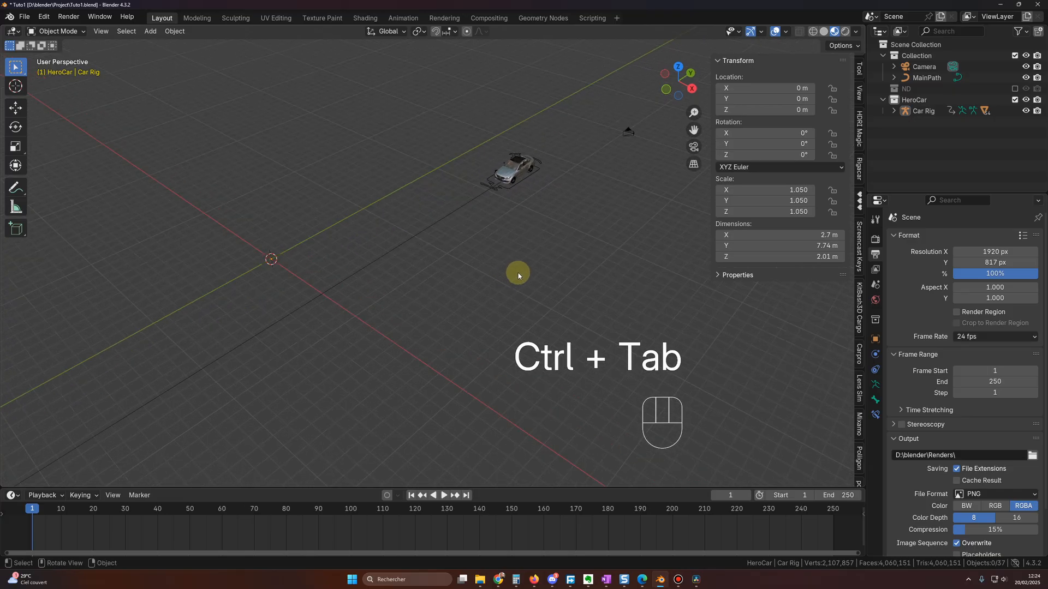
left_click(518, 157)
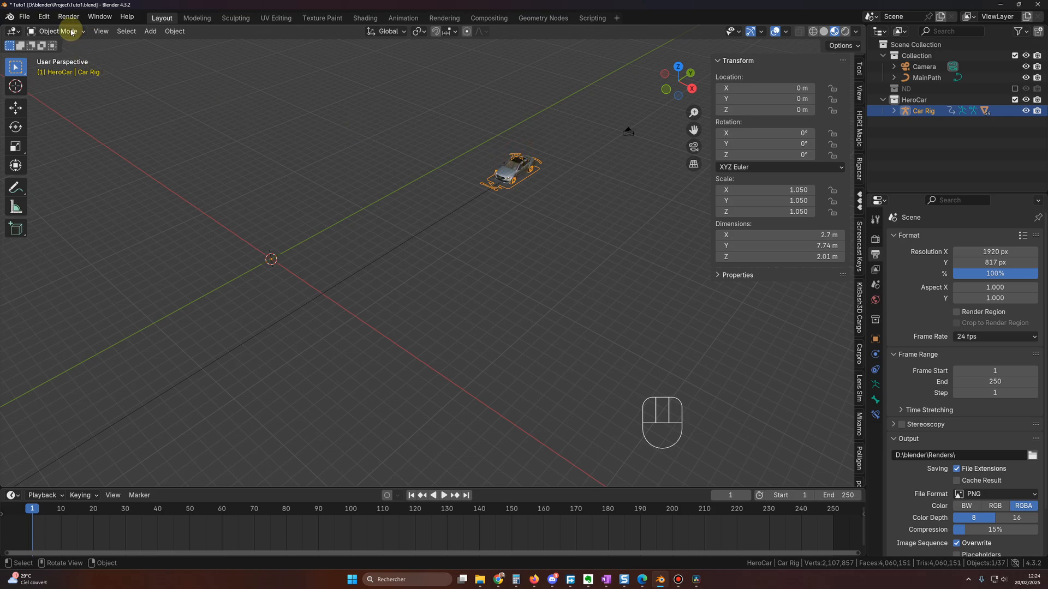
left_click(65, 31)
left_click(59, 67)
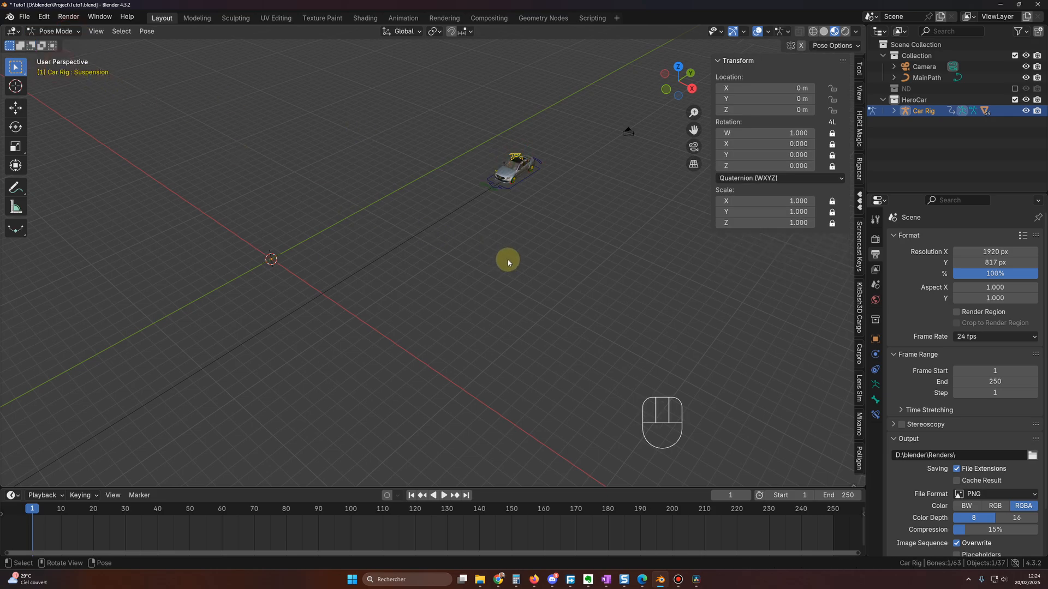
left_click(526, 177)
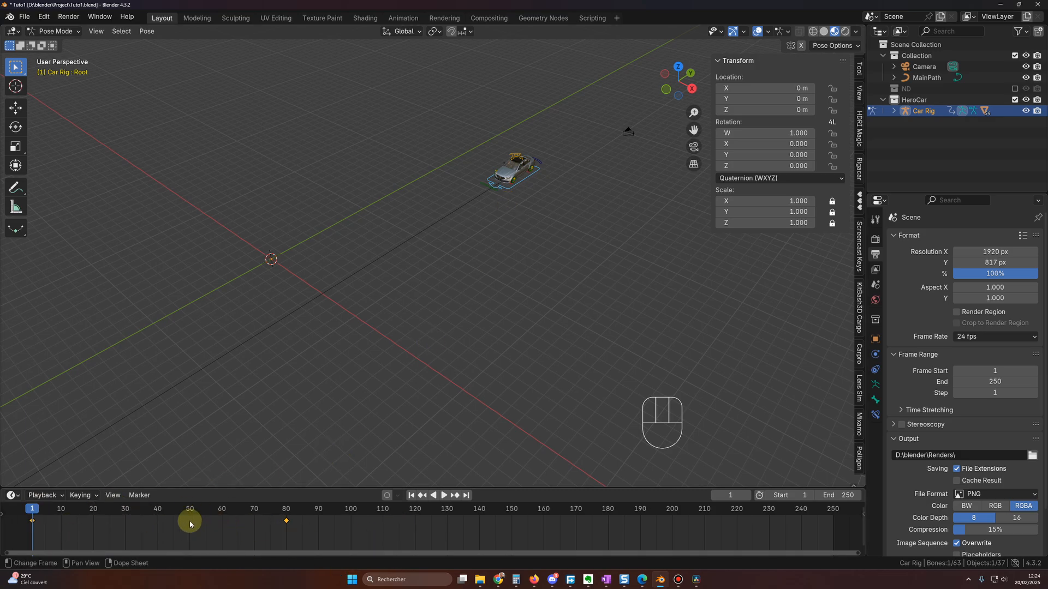
- Scrub the animation to frame 19 and move the Root bone's last keyframe to frame 250
left_click_drag(47, 511, 94, 517)
scroll(95, 517, "down", 2)
scroll(348, 435, "down", 3)
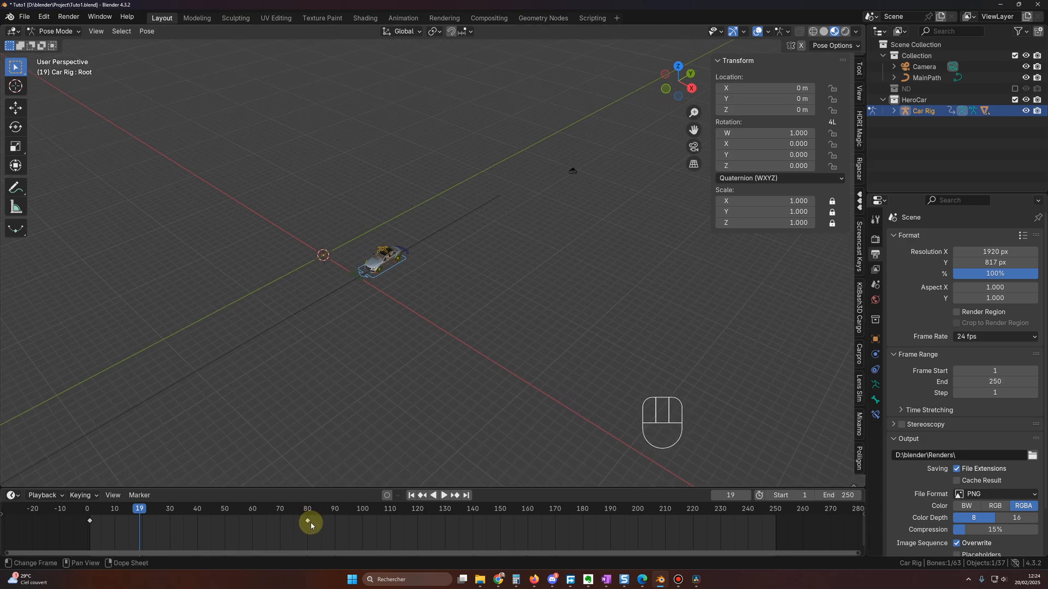
middle_click_drag(281, 441, 332, 442, "shift")
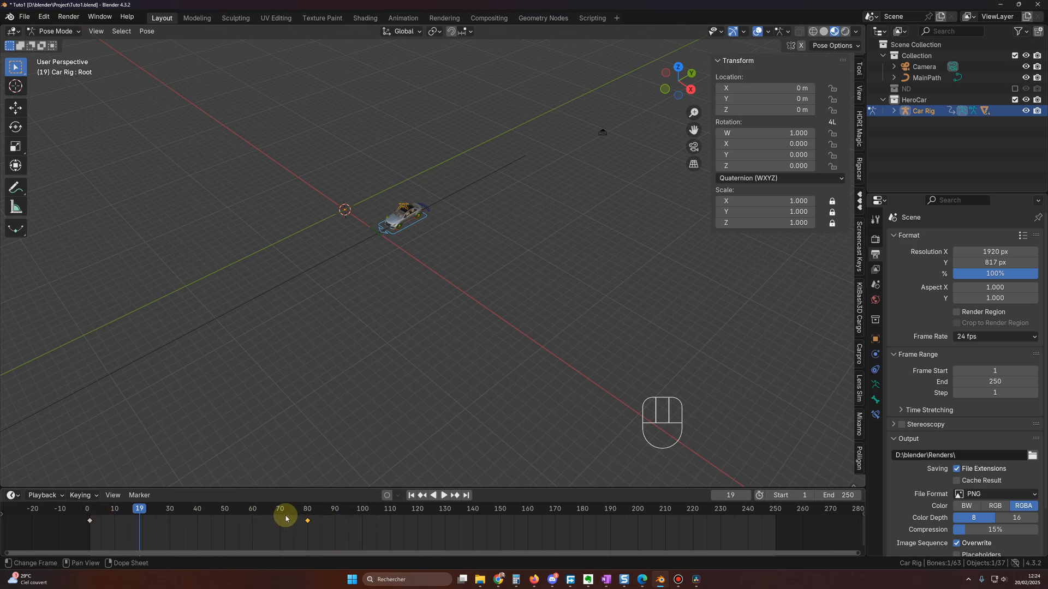
left_click(351, 529)
left_click(307, 521)
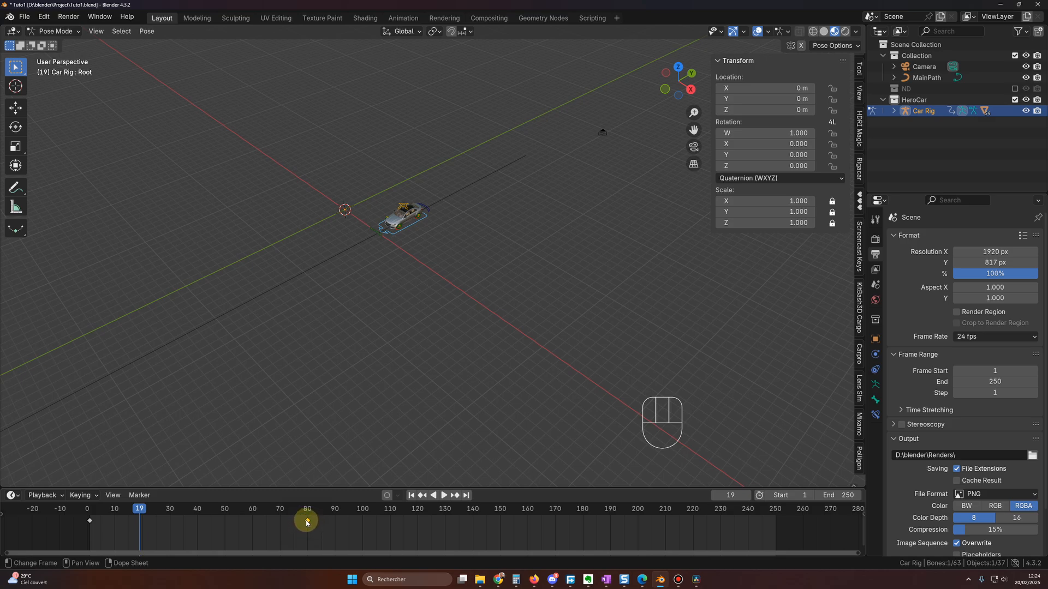
key("g")
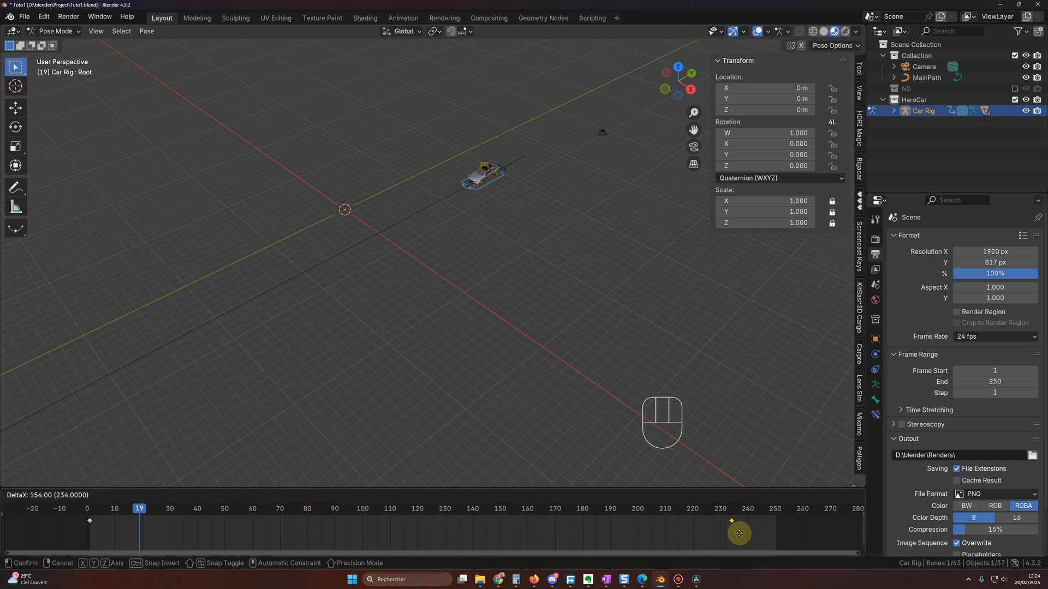
left_click(776, 534)
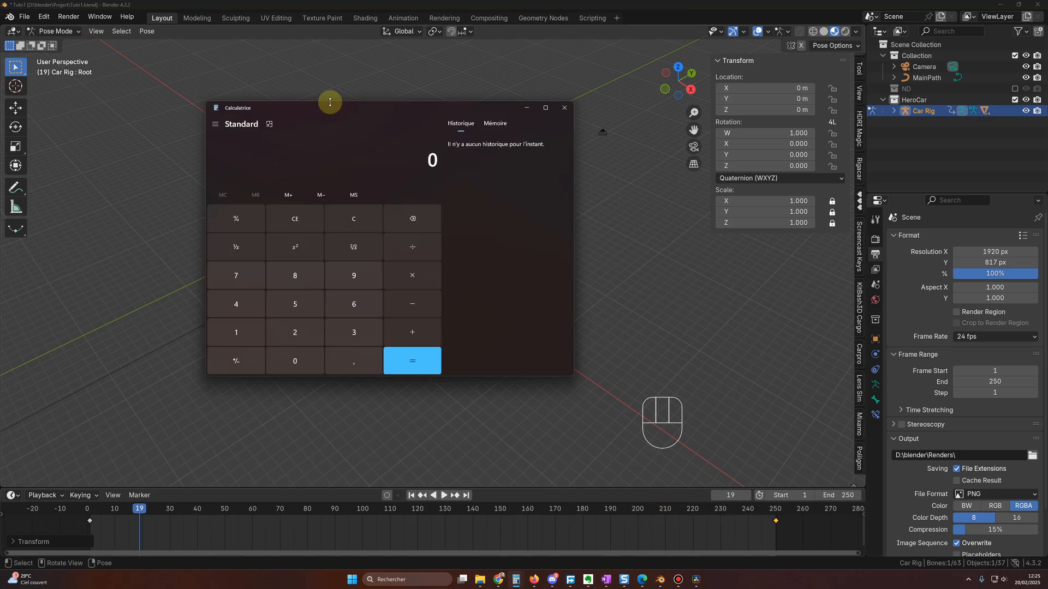
- Divide 250 by 24 in the Calculator, return to Blender and play the car's animation along the path
type("/24")
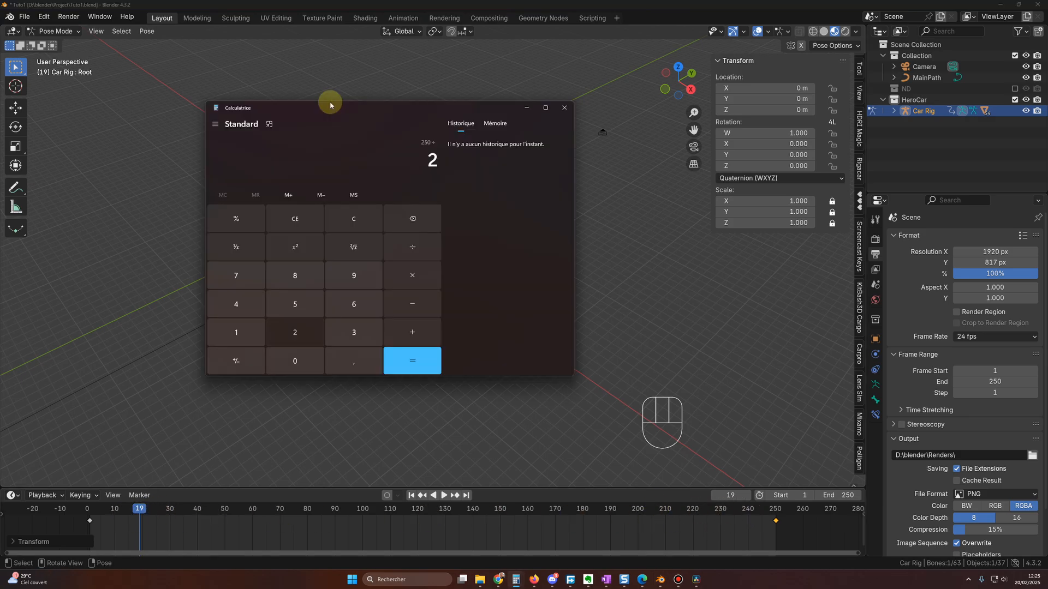
key("Return")
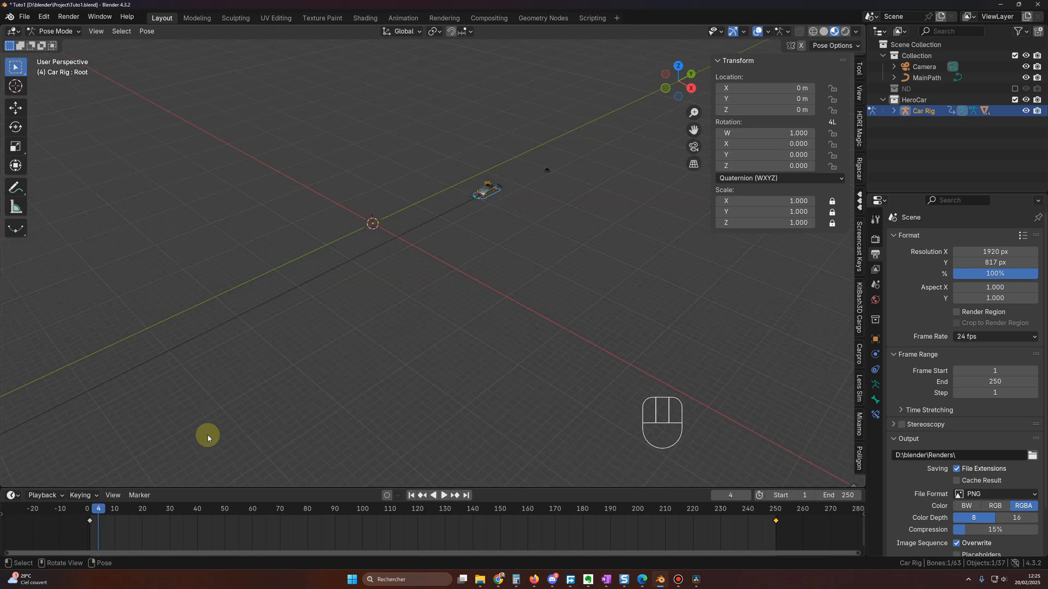
key("space")
middle_click_drag(244, 417, 258, 412)
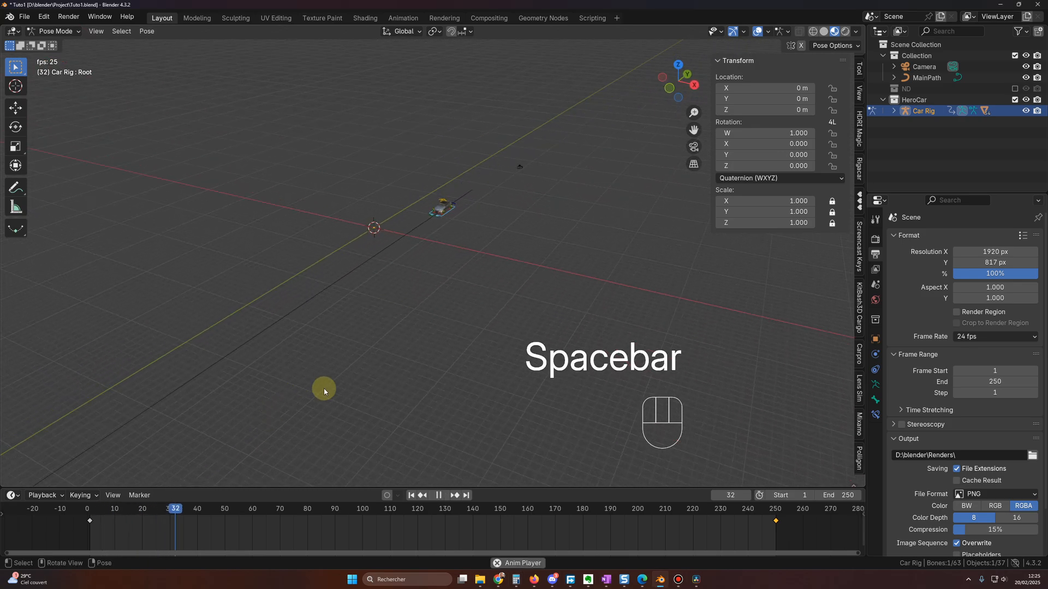
scroll(334, 375, "up", 1)
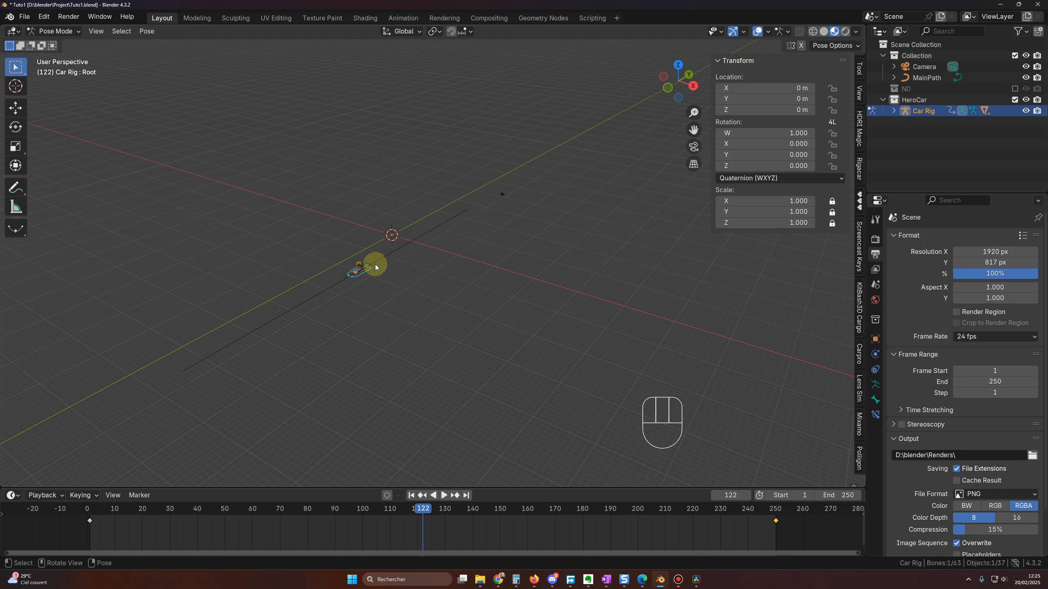
- Switch to the speed calculation spreadsheet and set the total animation frames to 250
key("alt+Tab")
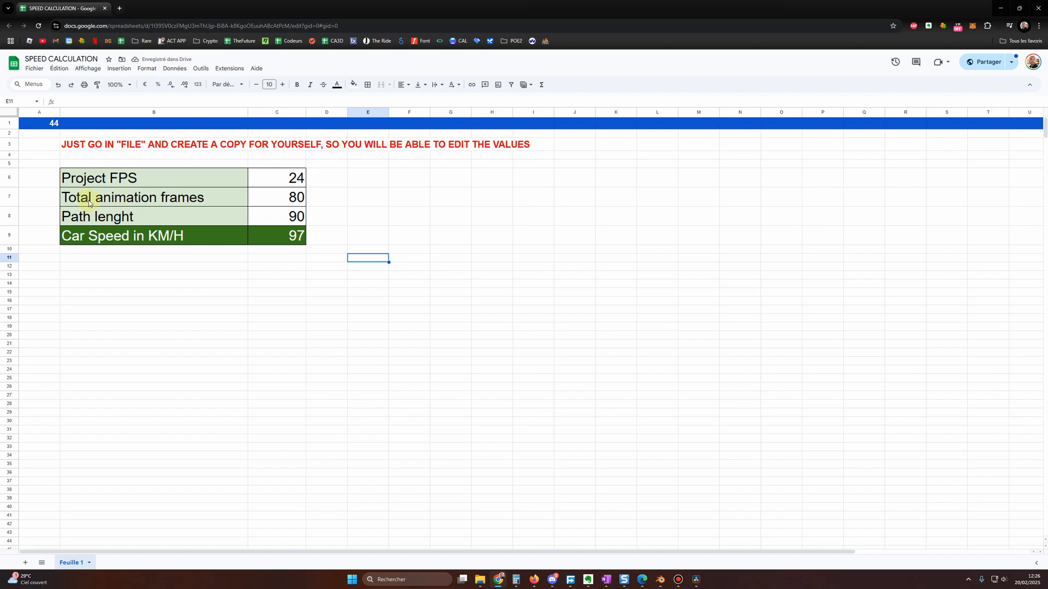
left_click(281, 198)
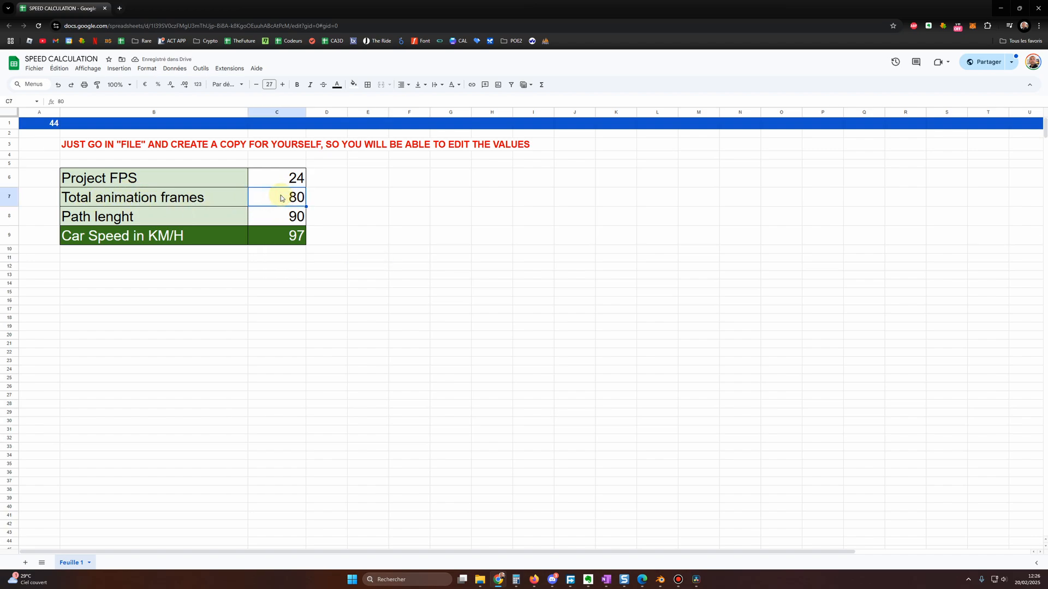
type("25")
key("Return")
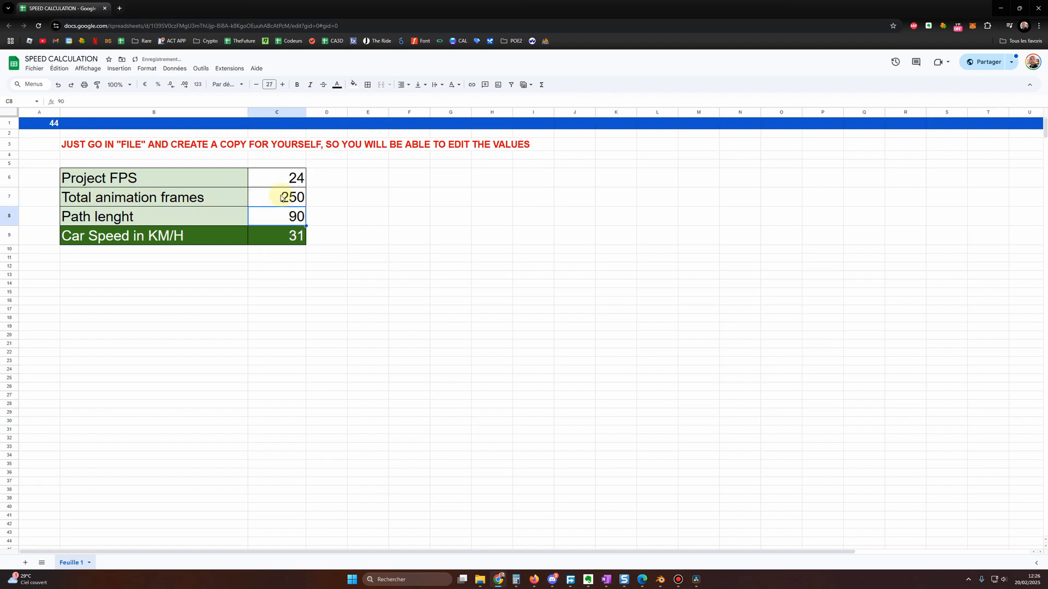
- Try a path length of 200 in the speed calculation table
left_click(368, 235)
type("200")
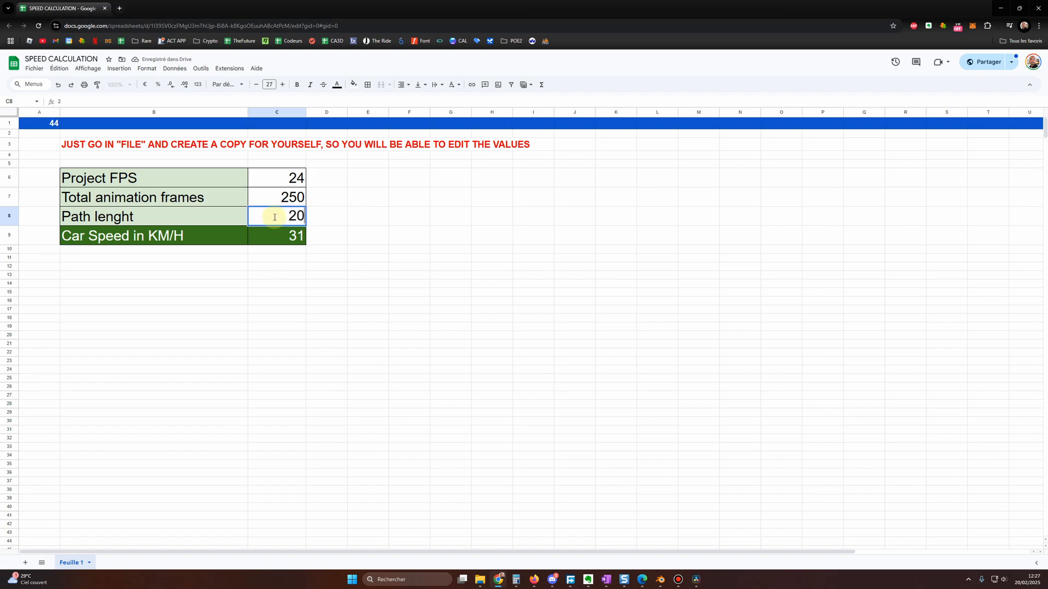
key("Return")
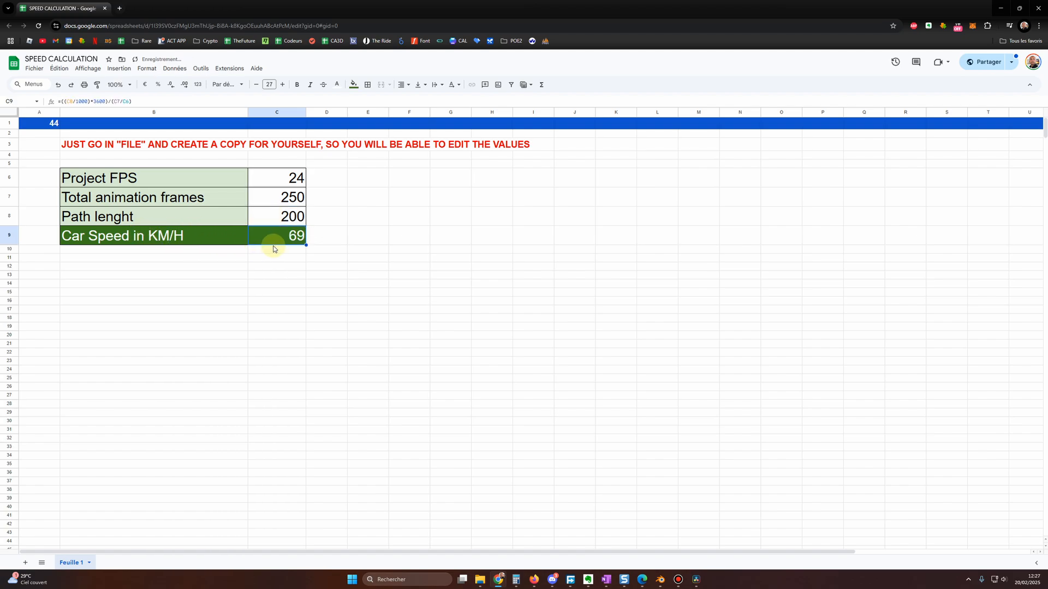
left_click(360, 239)
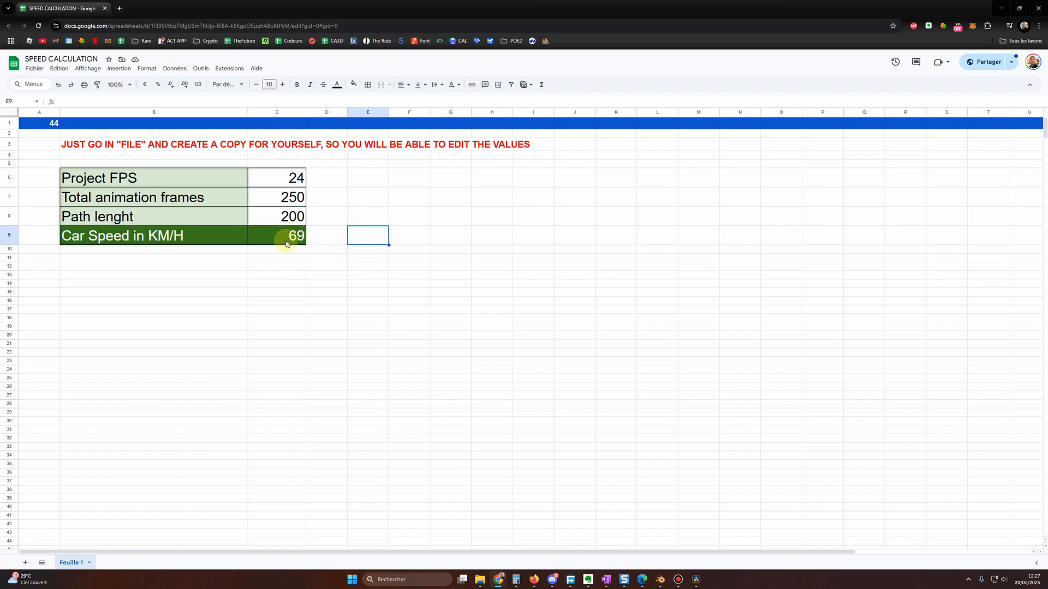
- Set the path length to 300 in the speed calculation table
left_click(284, 220)
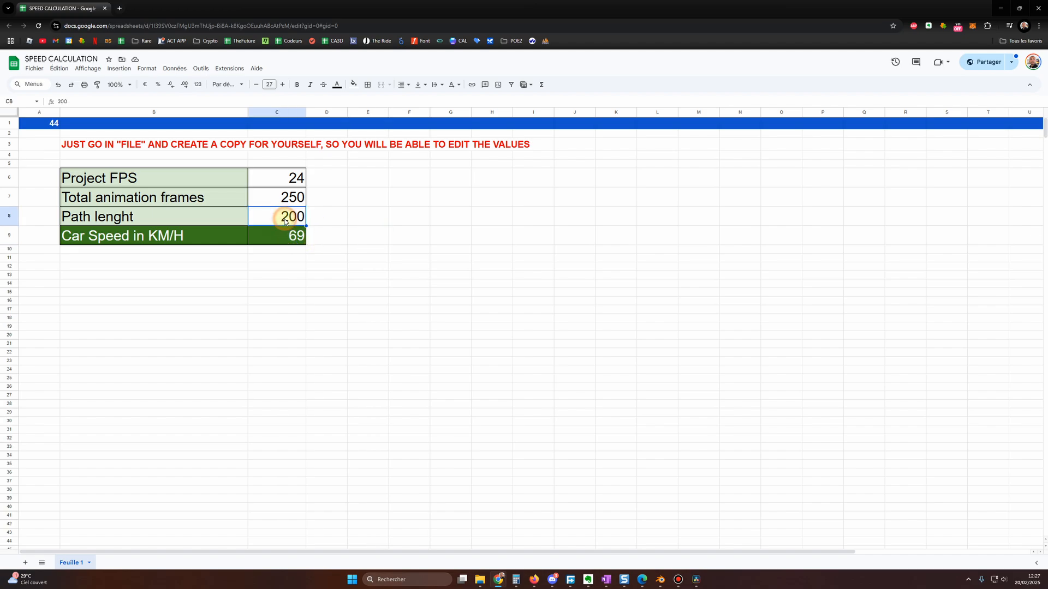
type("300")
key("Return")
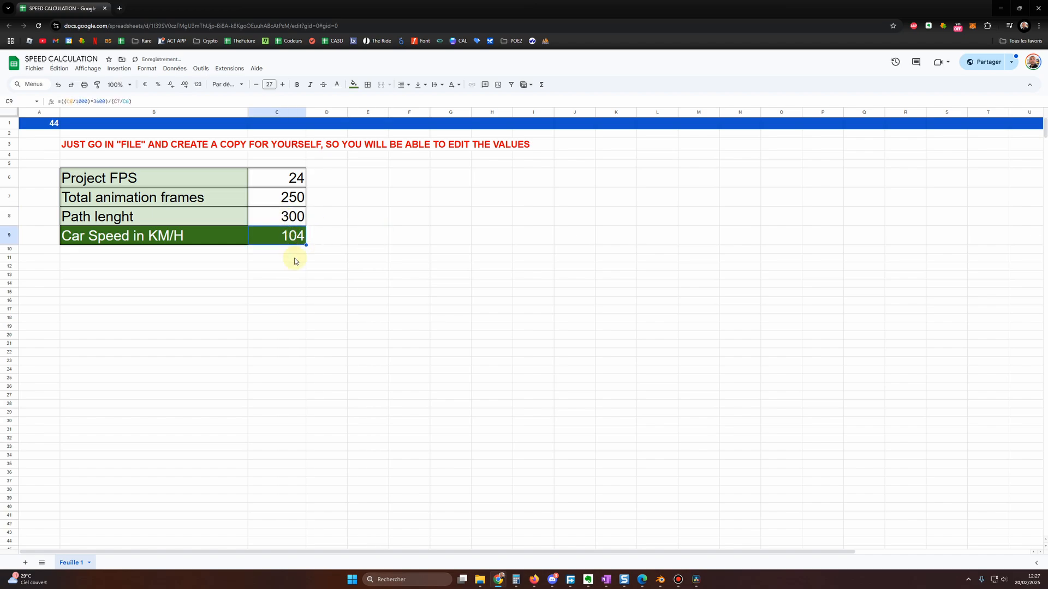
left_click(298, 258)
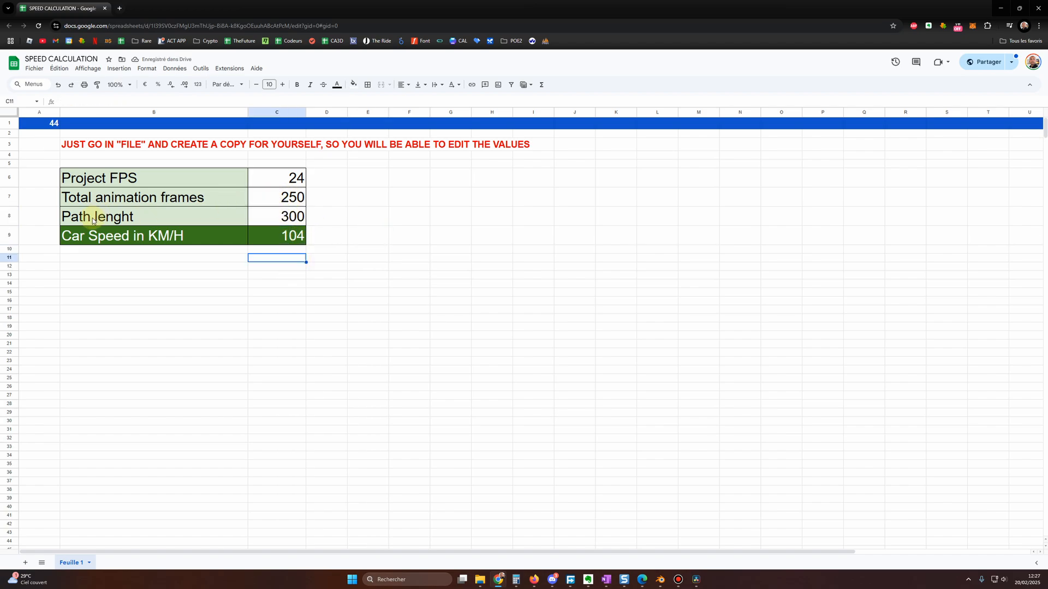
- Return to Blender and switch the Car Rig from Pose Mode to Object Mode
key("alt+Tab")
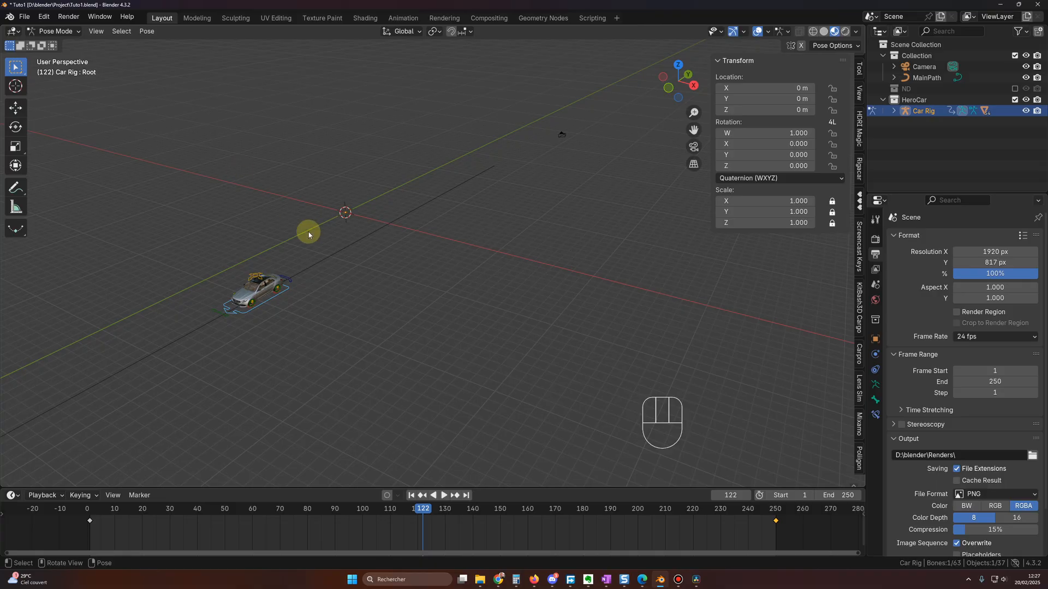
middle_click_drag(335, 285, 400, 253, "shift")
left_click(61, 33)
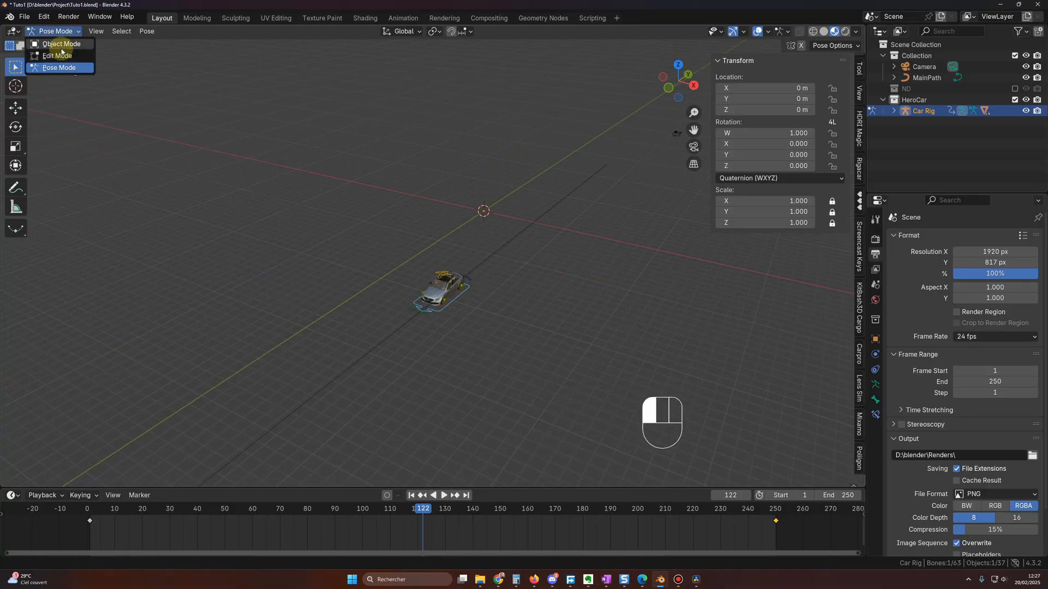
left_click(62, 46)
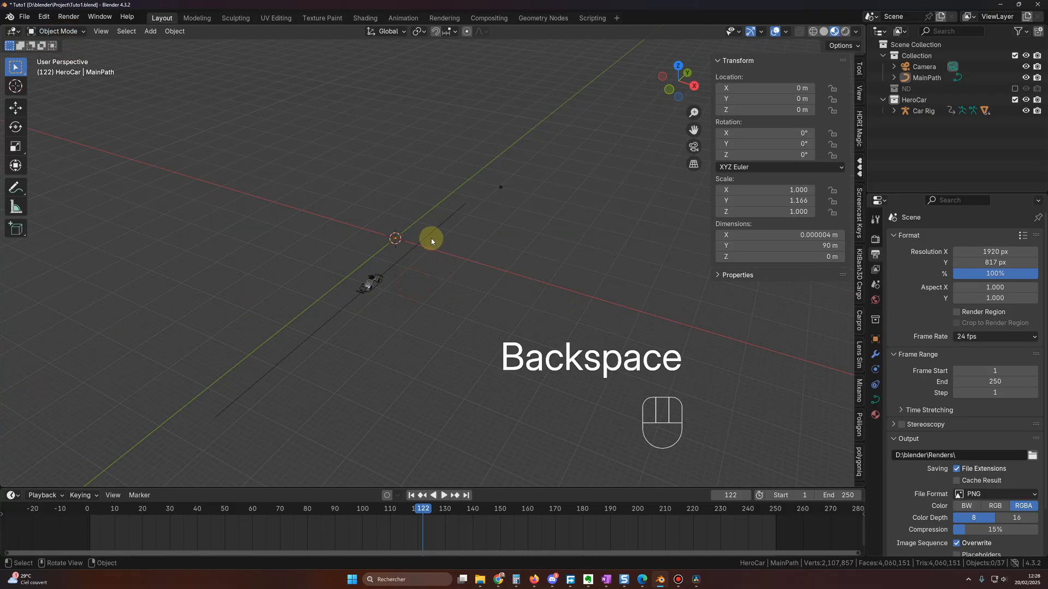
- Set MainPath's Y dimension to 300 m and play the animation briefly to preview the car's speed
left_click(431, 240)
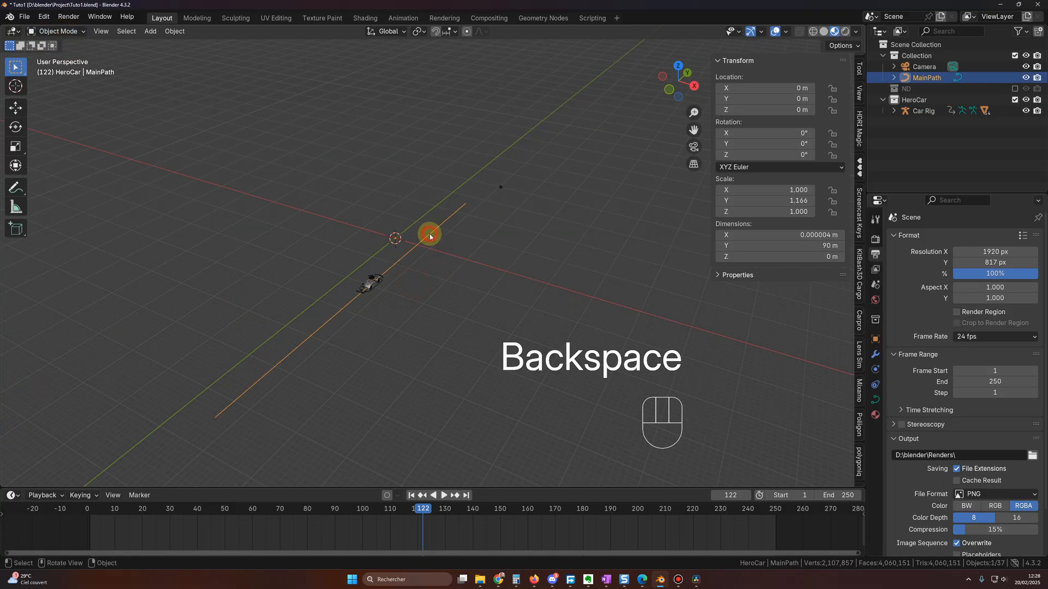
left_click(758, 246)
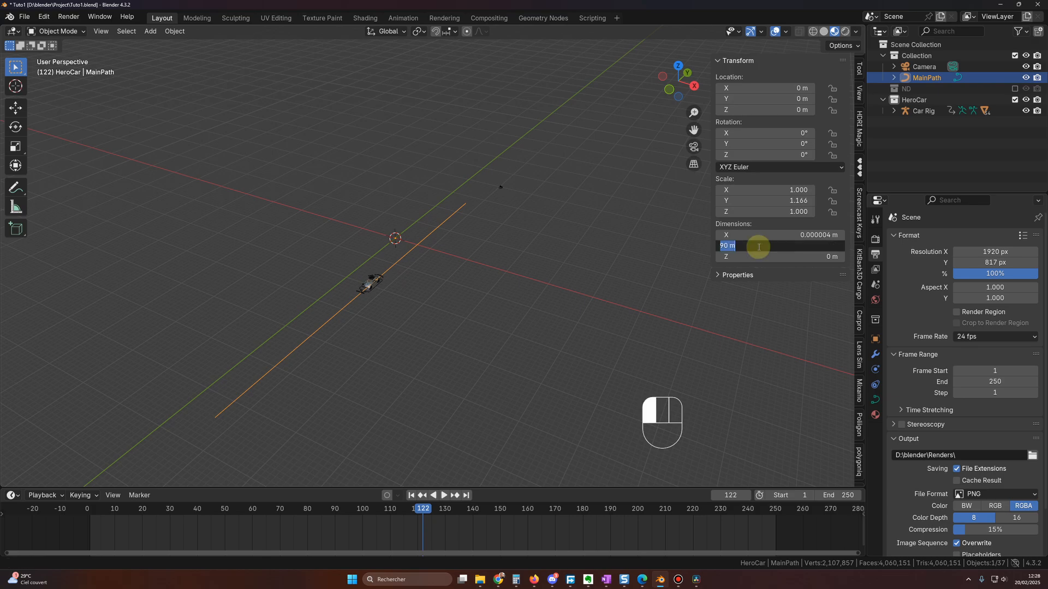
type("300")
key("Return")
key("space")
key("space")
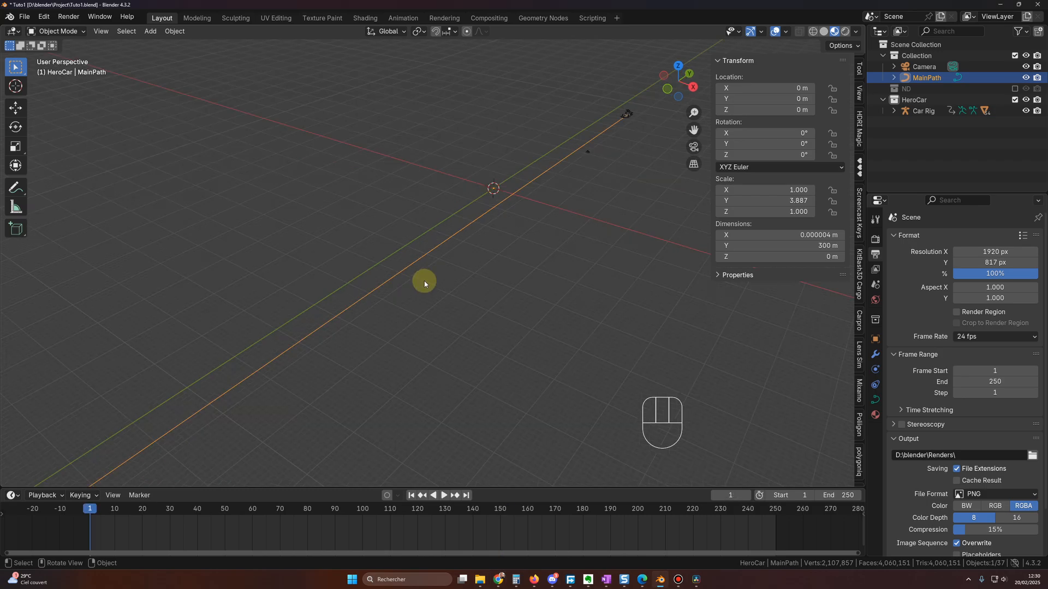
- Select the MainPath curve and enter Edit Mode to access its control points
left_click(430, 276)
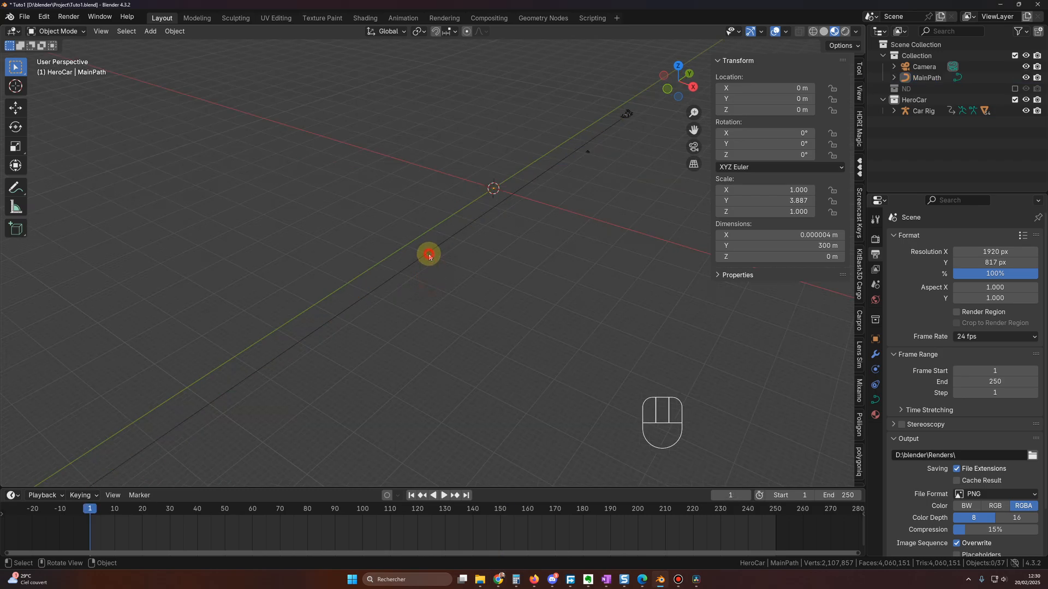
left_click(429, 254)
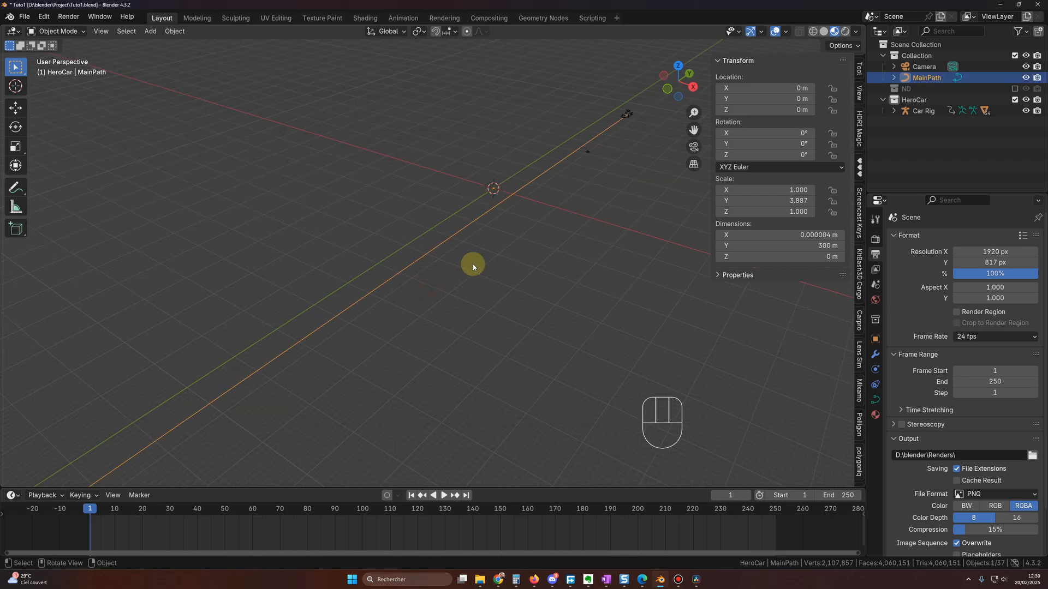
key("Tab")
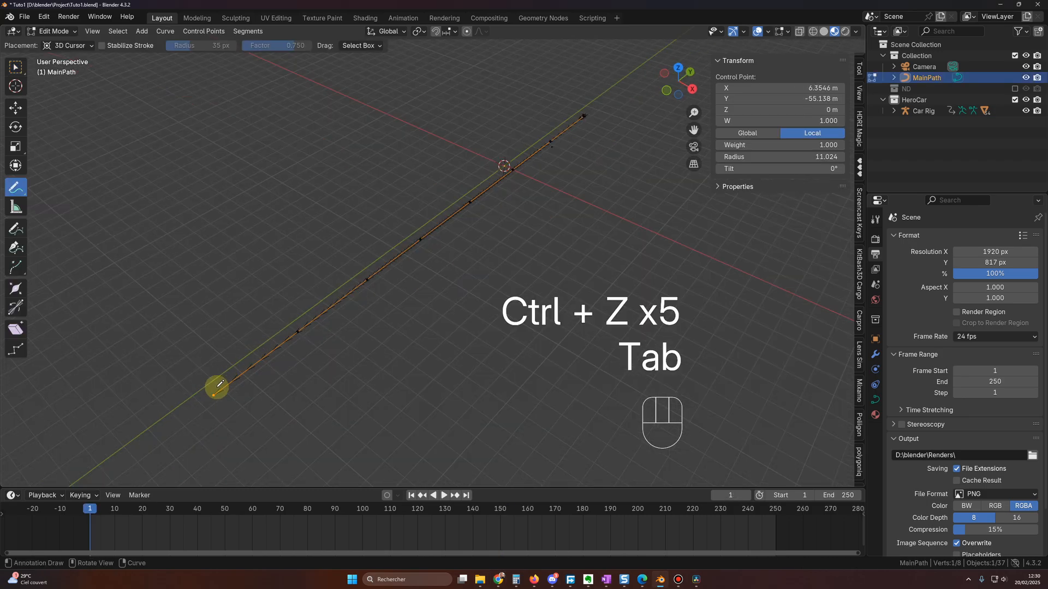
- Mark MainPath's control points with freehand annotation strokes and undo the marks
mouse_move(202, 377)
left_mouse_down()
mouse_move(224, 386)
mouse_move(201, 377)
left_mouse_up()
mouse_move(291, 316)
left_mouse_down()
mouse_move(291, 344)
mouse_move(284, 314)
left_mouse_up()
mouse_move(364, 269)
left_mouse_down()
mouse_move(358, 276)
mouse_move(376, 272)
left_mouse_up()
left_click_drag(408, 229, 415, 224)
mouse_move(465, 193)
left_mouse_down()
mouse_move(483, 196)
mouse_move(445, 189)
left_mouse_up()
key("ctrl+z")
key("ctrl+z")
key("ctrl+z")
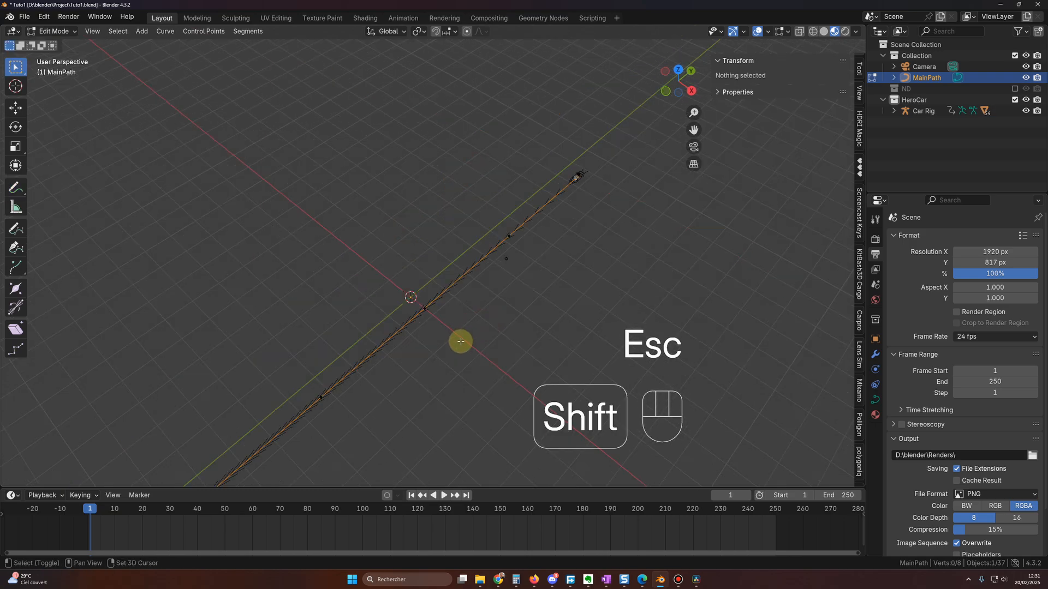
- Slide the central MainPath control point along Y to about 7.99 m and the next one to about -0.44 m
middle_click_drag(459, 341, 458, 320, "shift")
key("g")
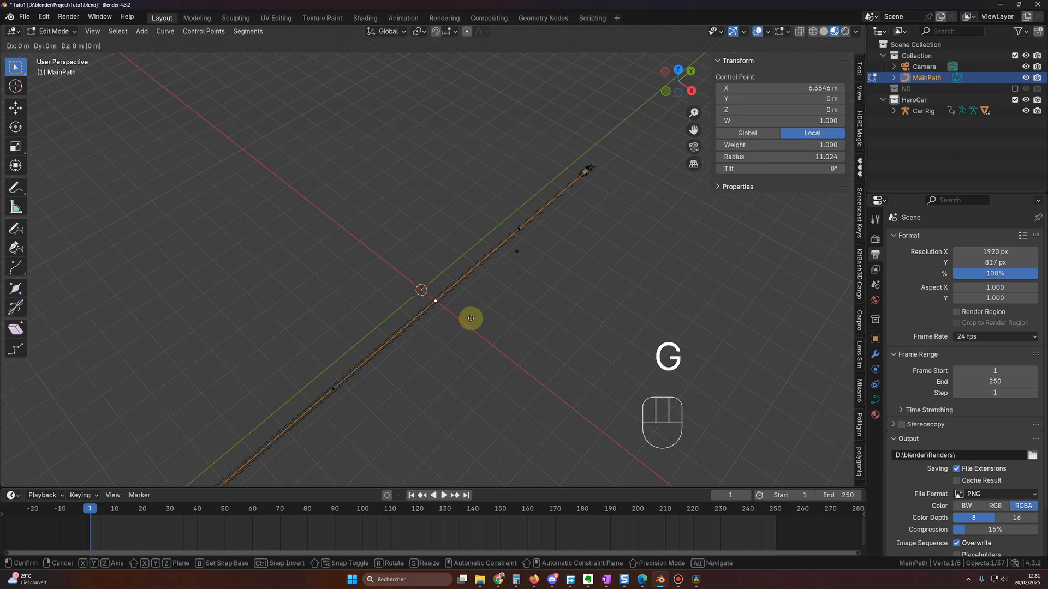
key("y")
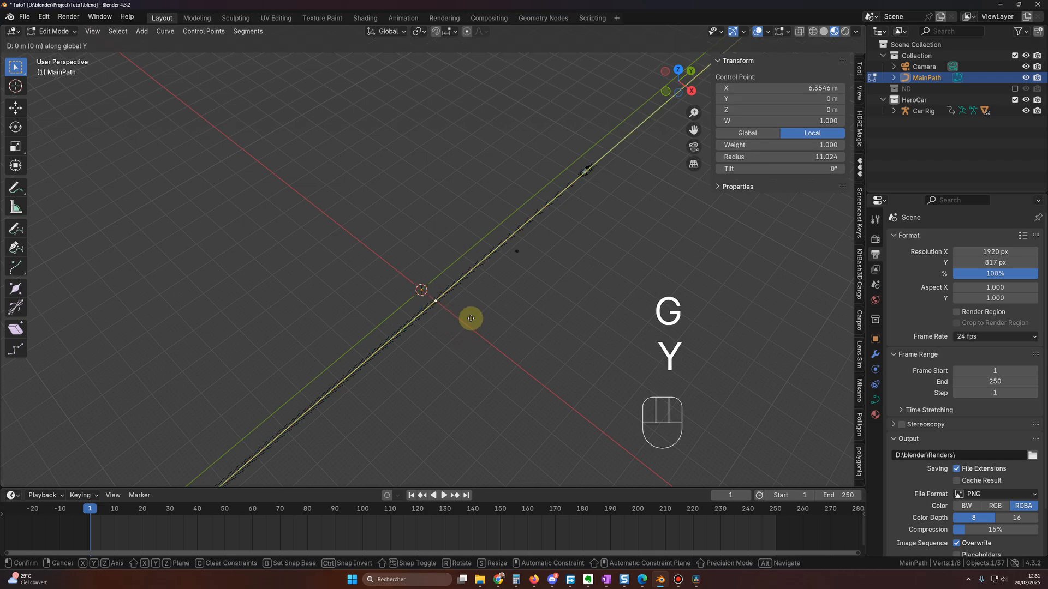
left_click(533, 273)
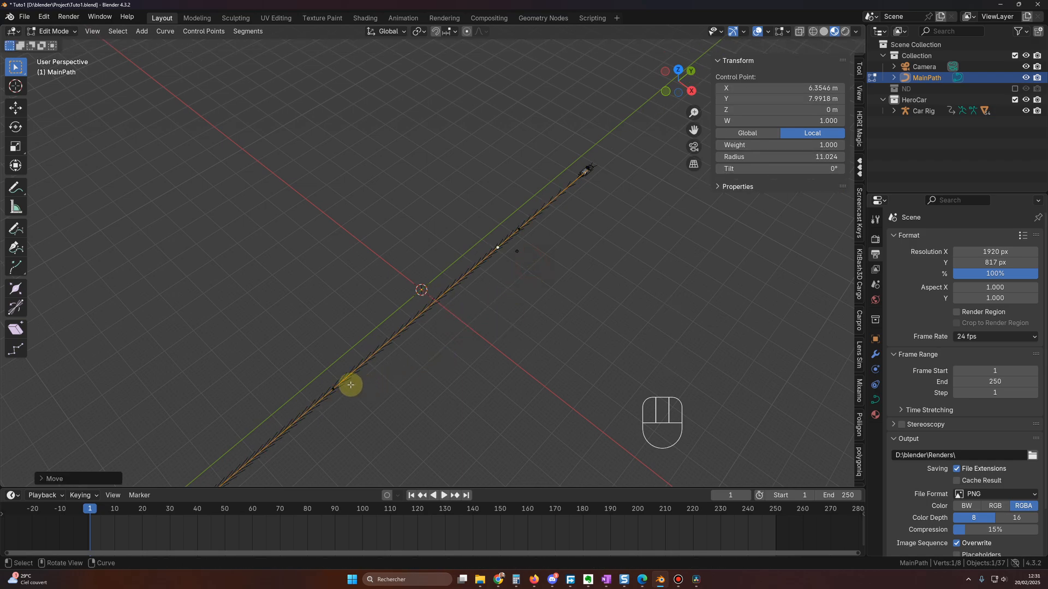
left_click(334, 389)
key("g")
key("y")
left_click(426, 311)
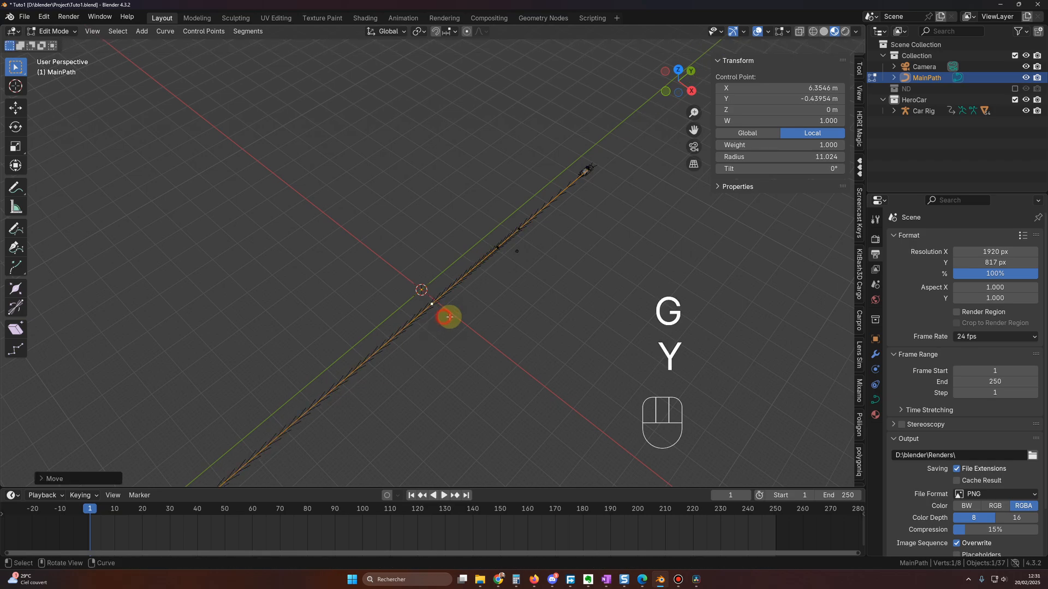
- Move the control point at Y 7.99 m along X to about 1.24 m, and check the bend in Object Mode
scroll(540, 318, "up", 2)
left_click(529, 241)
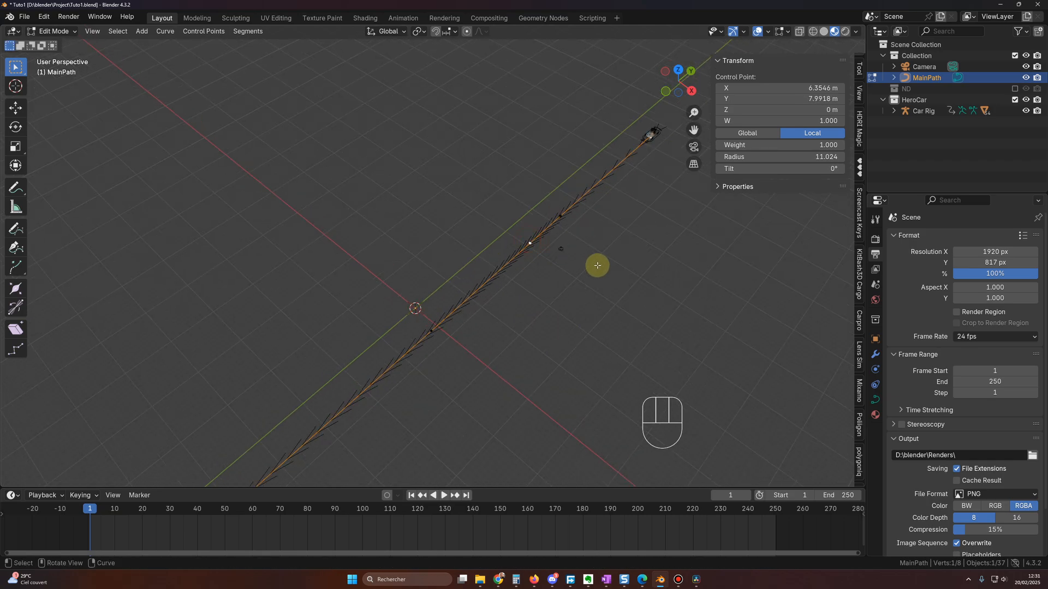
key("g")
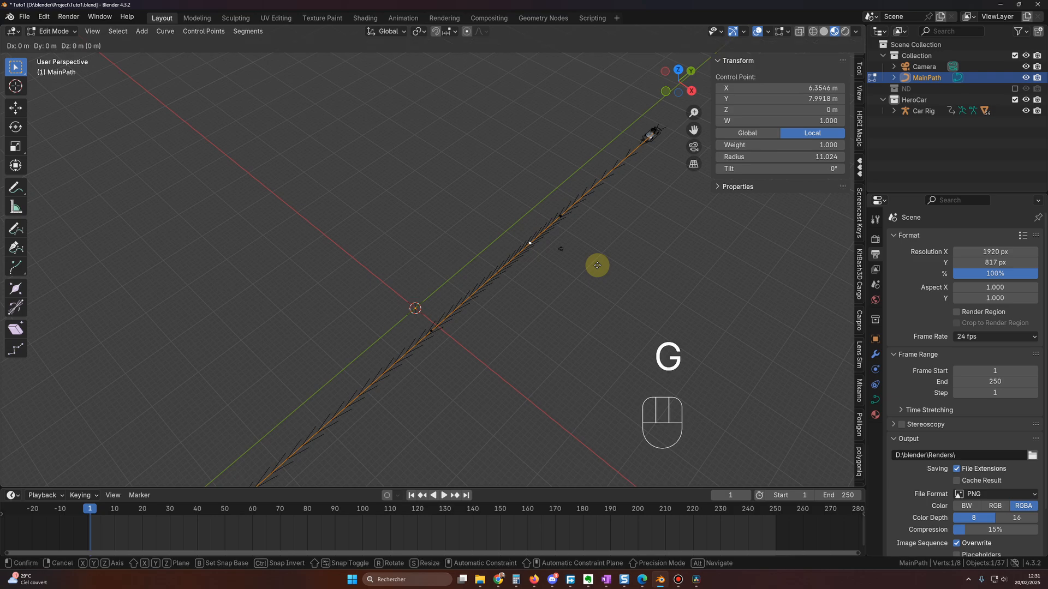
key("x")
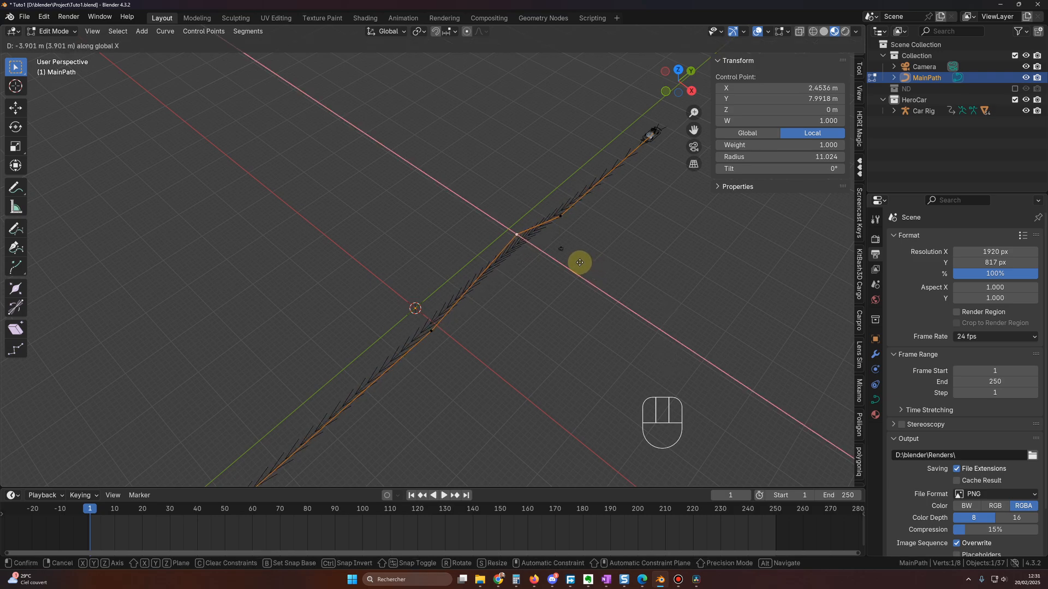
left_click(575, 261)
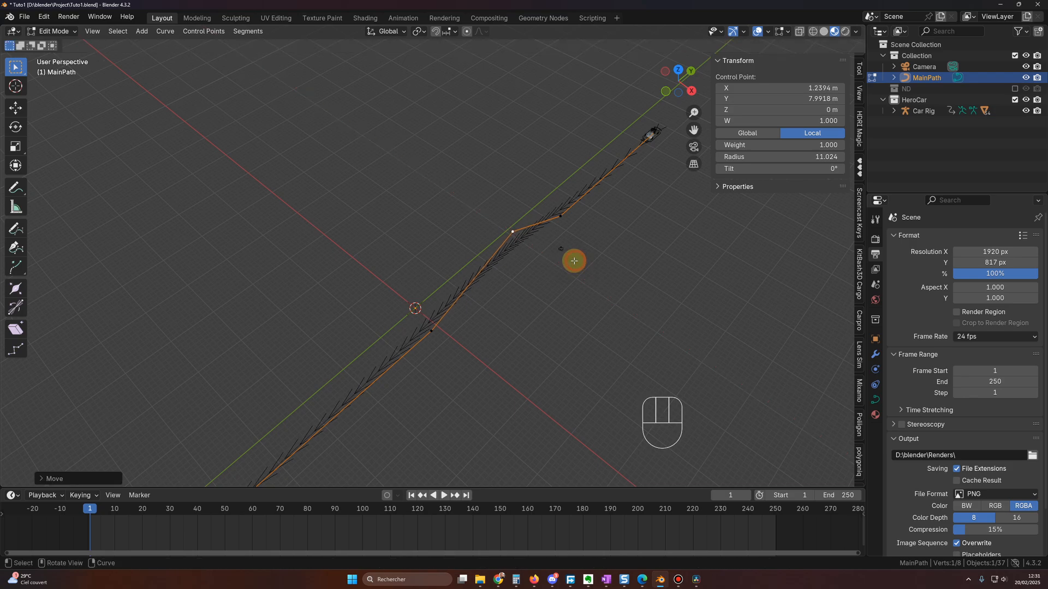
key("Tab")
key("Tab")
- Subdivide the segments between the three control points in the straight half of MainPath
middle_click_drag(491, 346, 538, 268, "shift")
scroll(531, 278, "down", 3)
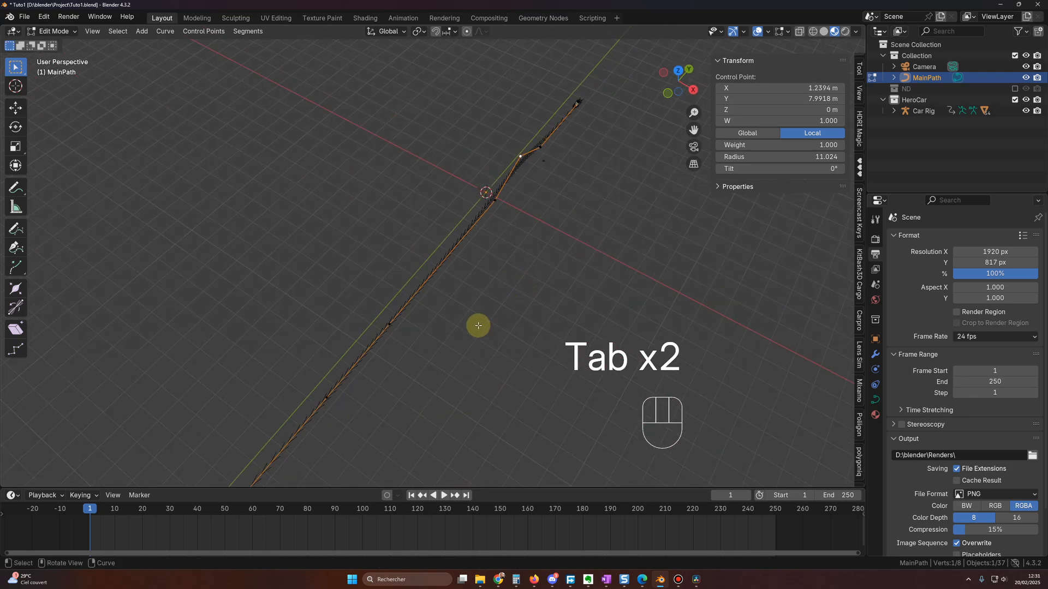
middle_click_drag(477, 327, 503, 316, "shift")
scroll(516, 276, "up", 2)
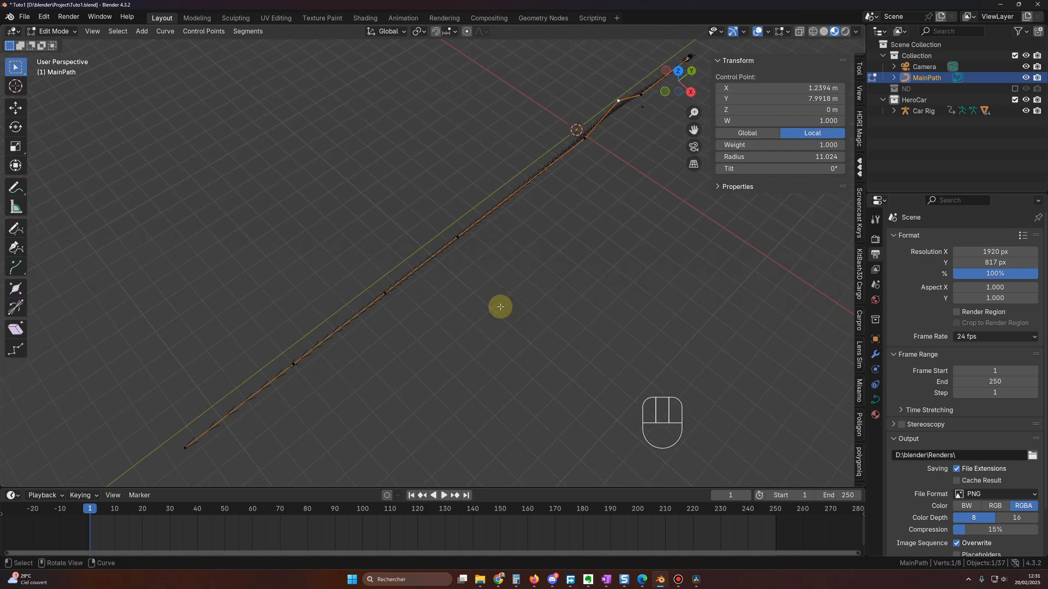
left_click_drag(227, 203, 491, 383)
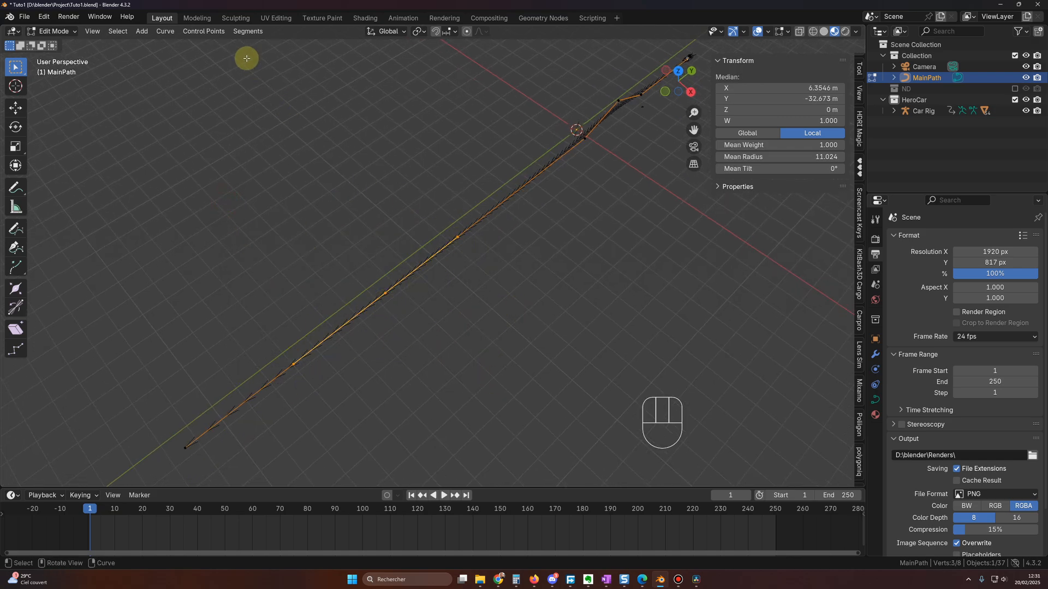
left_click(247, 31)
left_click(256, 42)
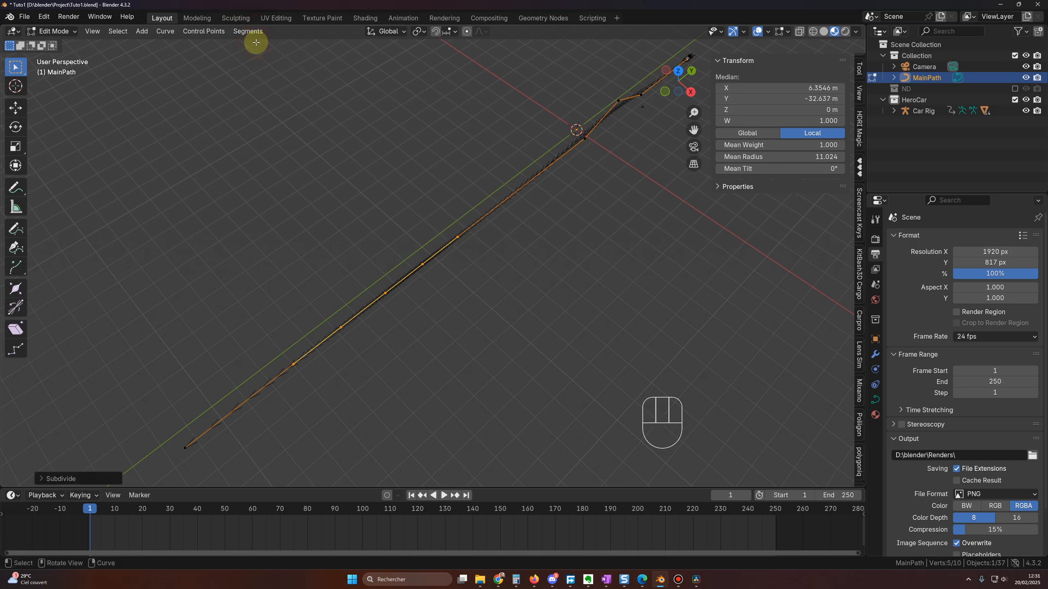
- Move three neighbouring control points of the subdivided section along Y to a median of about -23.77 m
left_click(493, 299)
scroll(493, 300, "up", 3)
left_click(532, 275)
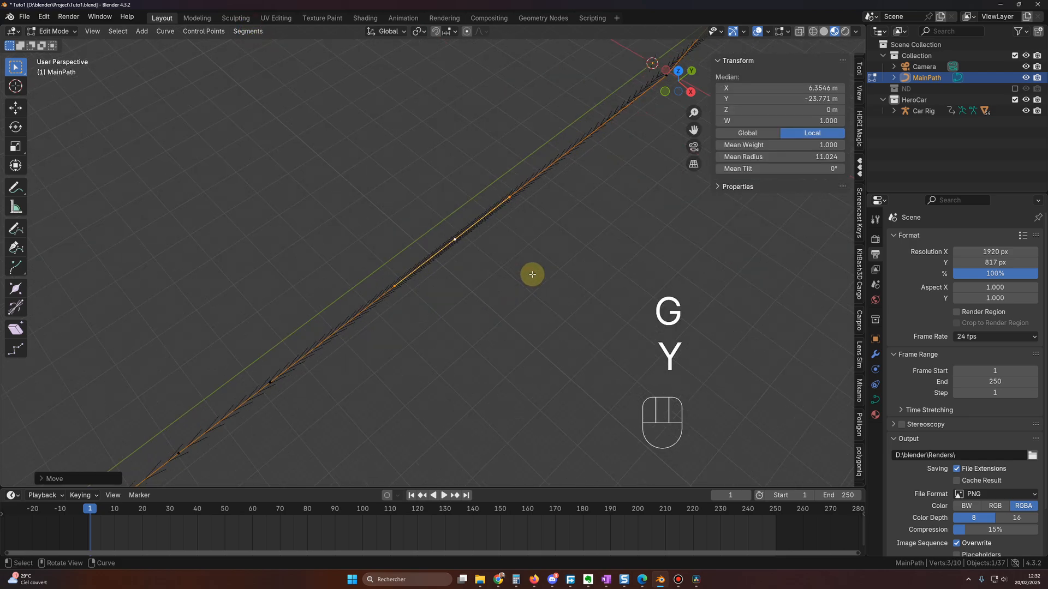
- Move the middle one of these control points along X to about 11.12 m and check the second bend in Object Mode
left_click(487, 276)
left_click(453, 241)
scroll(453, 241, "down", 2)
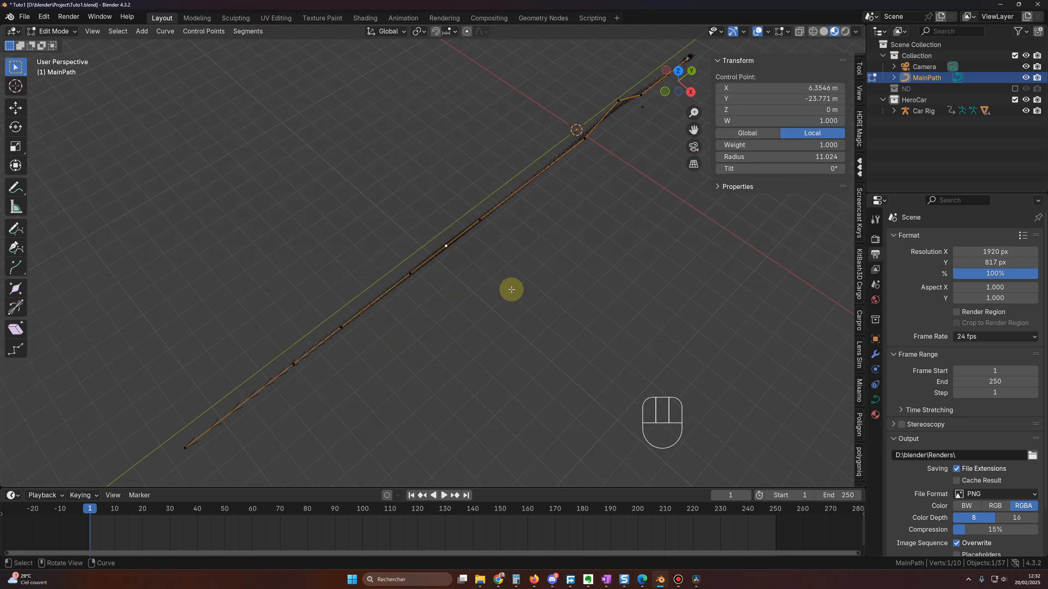
key("g")
key("x")
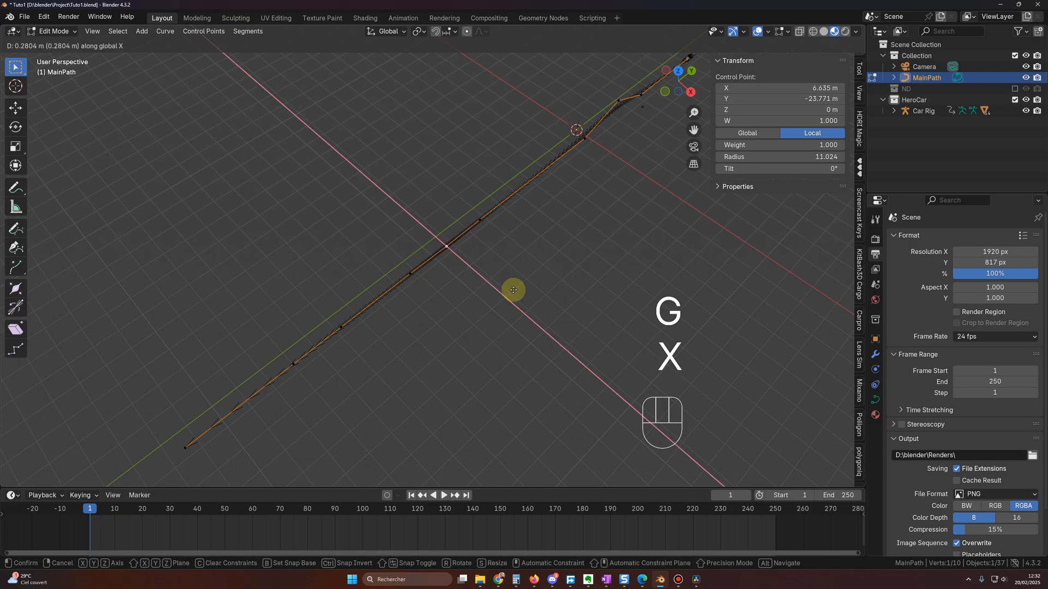
left_click(521, 295)
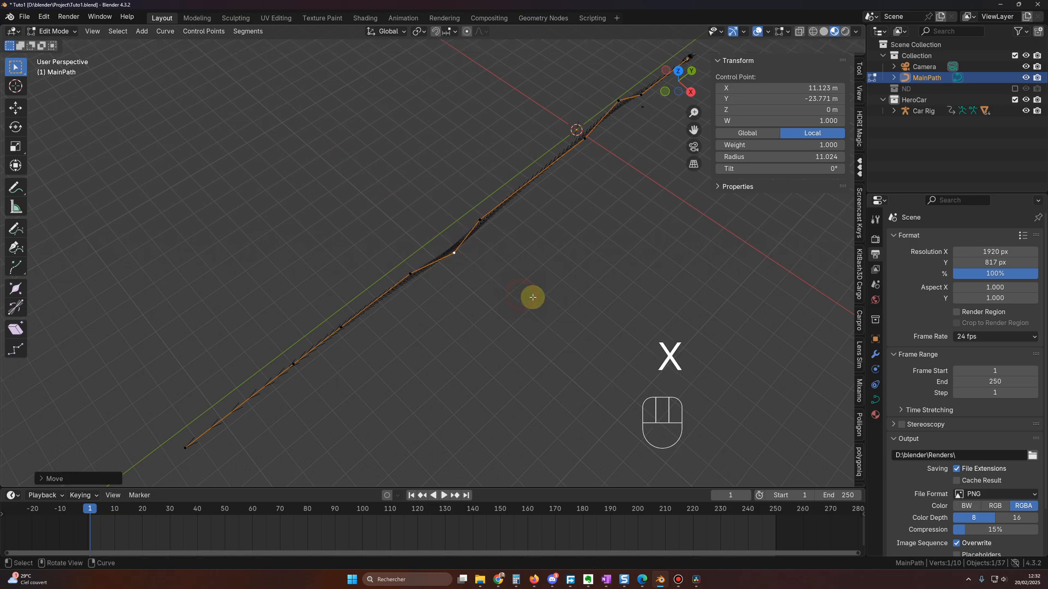
key("Tab")
key("Tab")
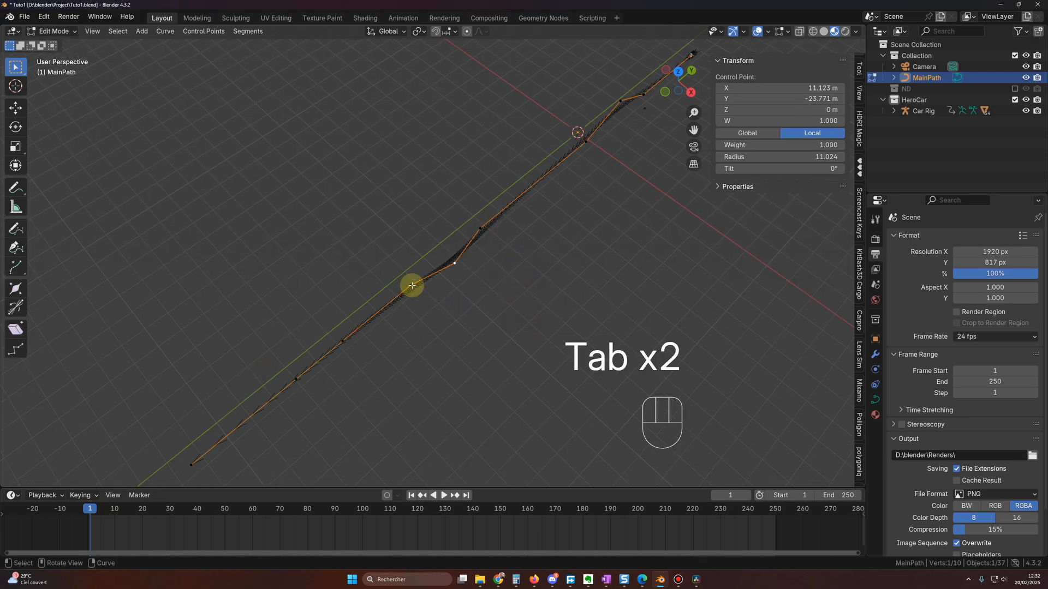
- Move the control point just beyond the second bend along Y to about -34.89 m, and return to Object Mode
left_click(411, 285)
key("g")
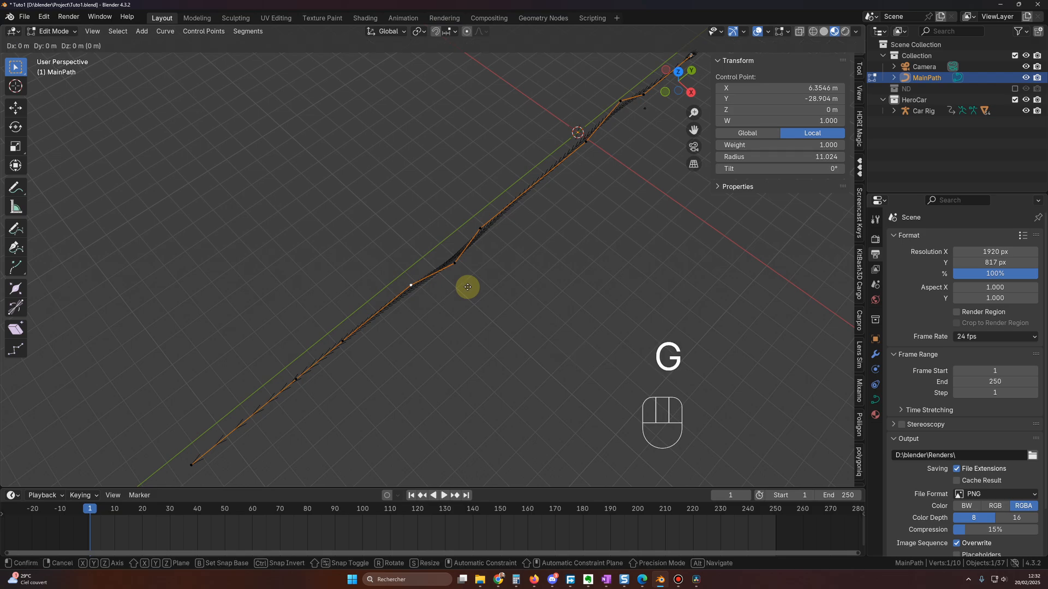
key("y")
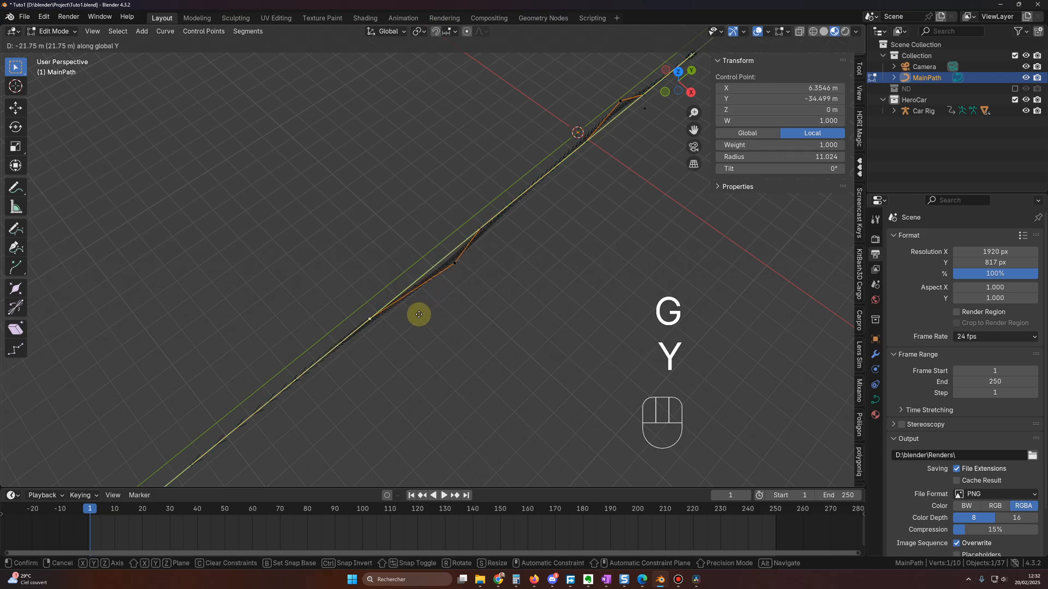
left_click(416, 315)
key("Tab")
- Scrub the timeline to frame 51 and examine how the car follows the first bend of MainPath
middle_click_drag(497, 308, 510, 283)
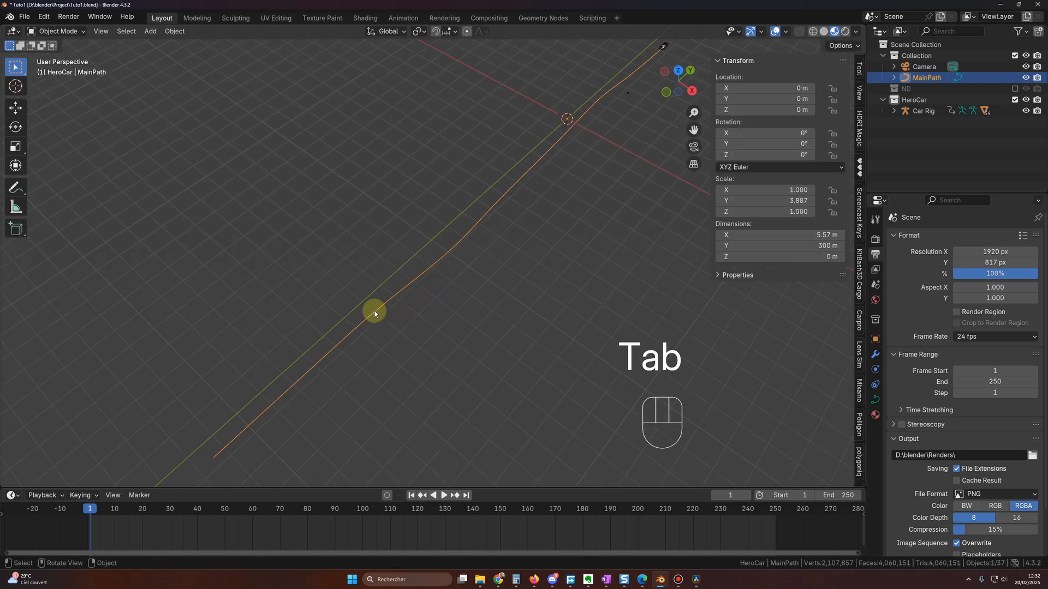
mouse_move(556, 180)
middle_mouse_down("shift")
mouse_move(522, 316)
mouse_move(457, 372)
middle_mouse_up("shift")
scroll(464, 371, "up", 4)
scroll(462, 376, "down", 1)
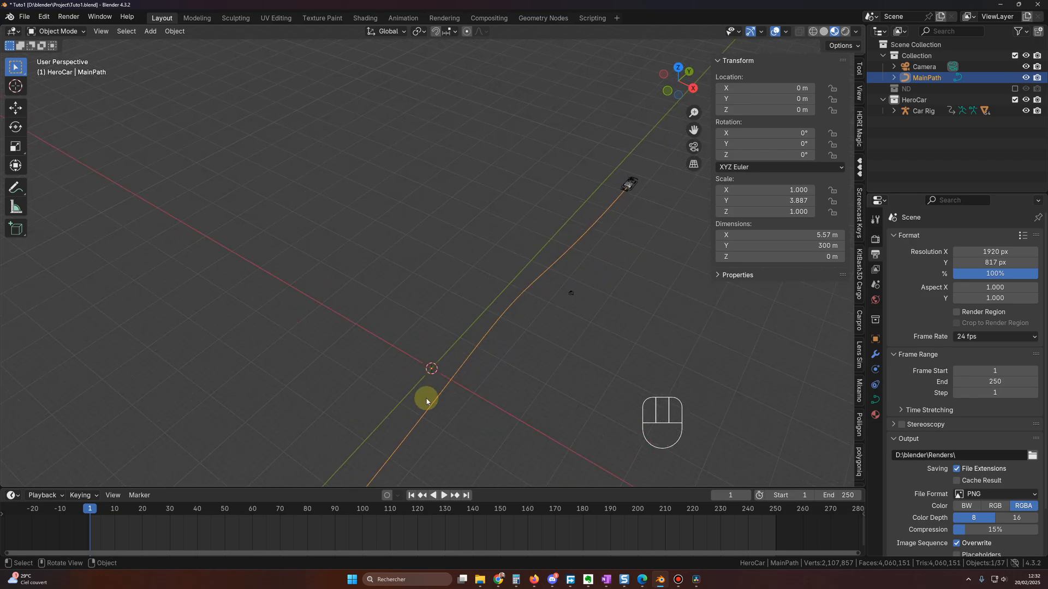
left_click_drag(93, 511, 227, 528)
scroll(564, 409, "up", 2)
middle_click_drag(563, 409, 447, 323, "shift")
left_click(475, 210)
key("KP_Decimal")
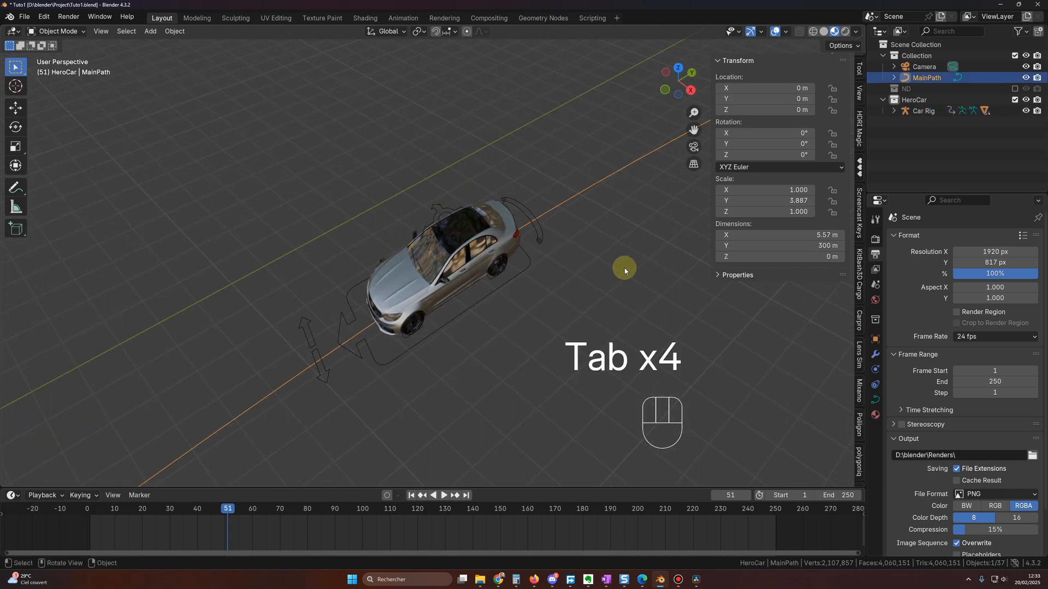
scroll(621, 270, "down", 2)
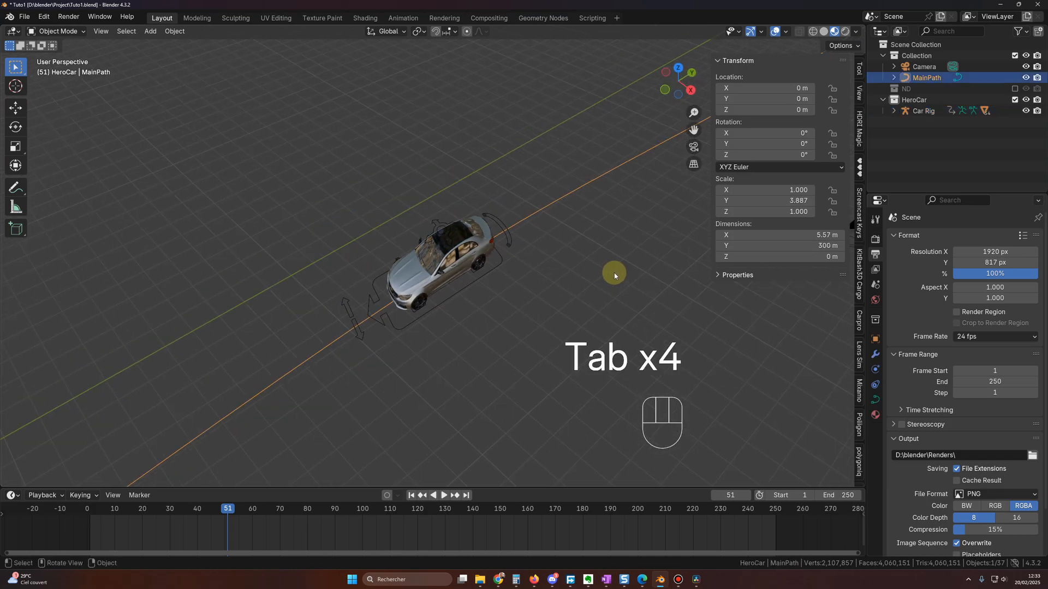
- Move the first bend's control point outward along X, widening MainPath to about 9.94 m in X, and return to Object Mode
key("Tab")
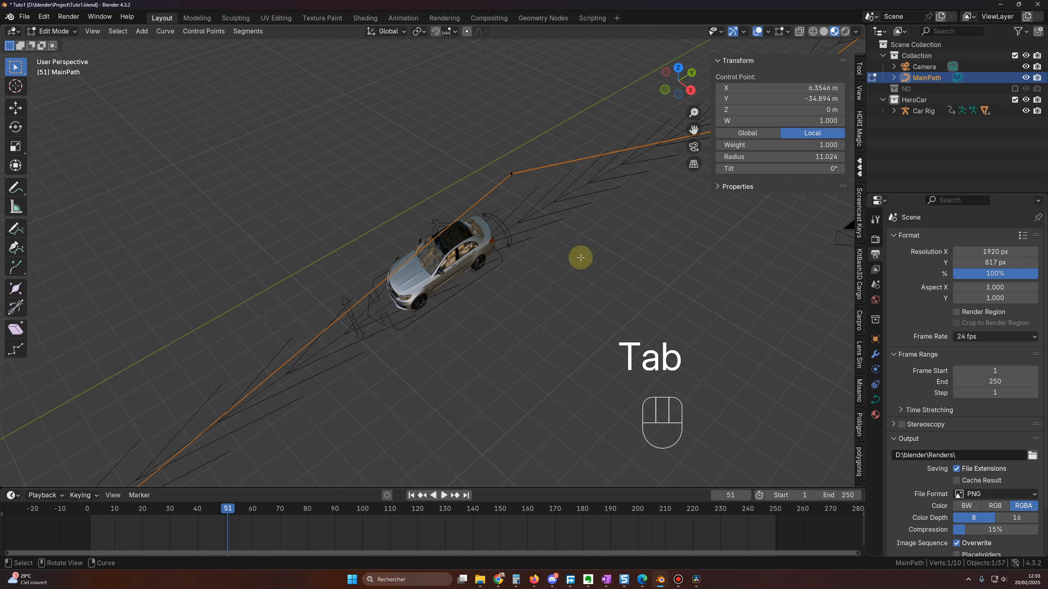
left_click(510, 174)
middle_click_drag(598, 237, 608, 236)
key("g")
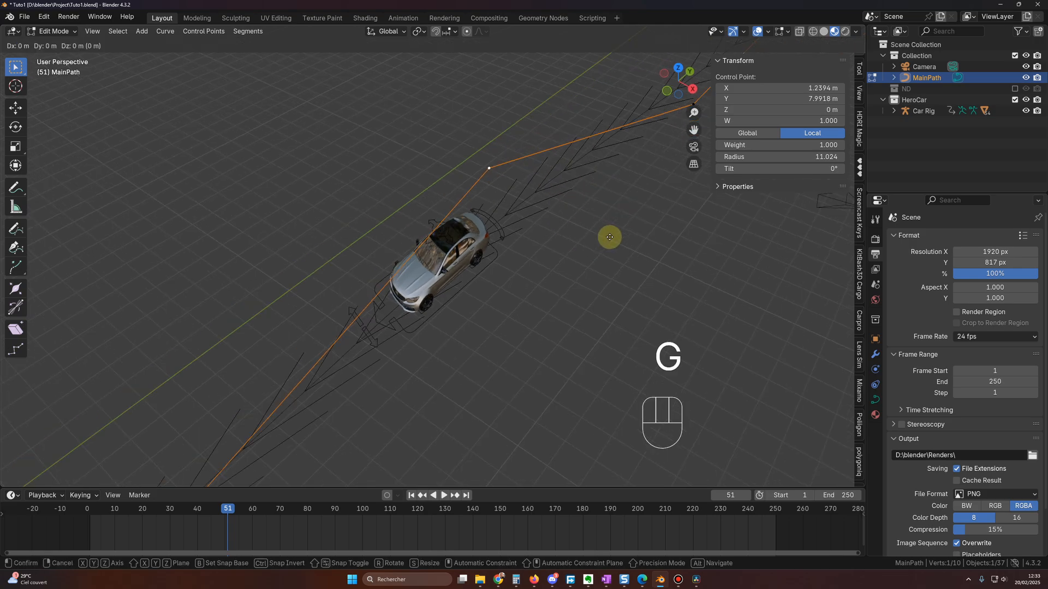
key("x")
key("Tab")
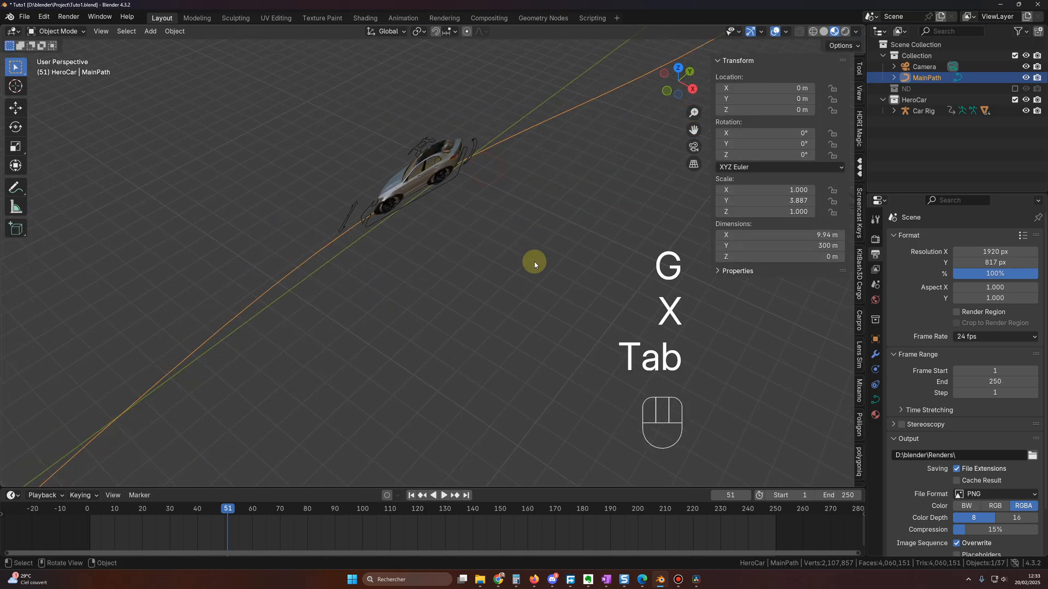
- Undo the last two edits to the MainPath curve and return to Object Mode
middle_click_drag(534, 262, 437, 283)
key("ctrl+z")
key("ctrl+z")
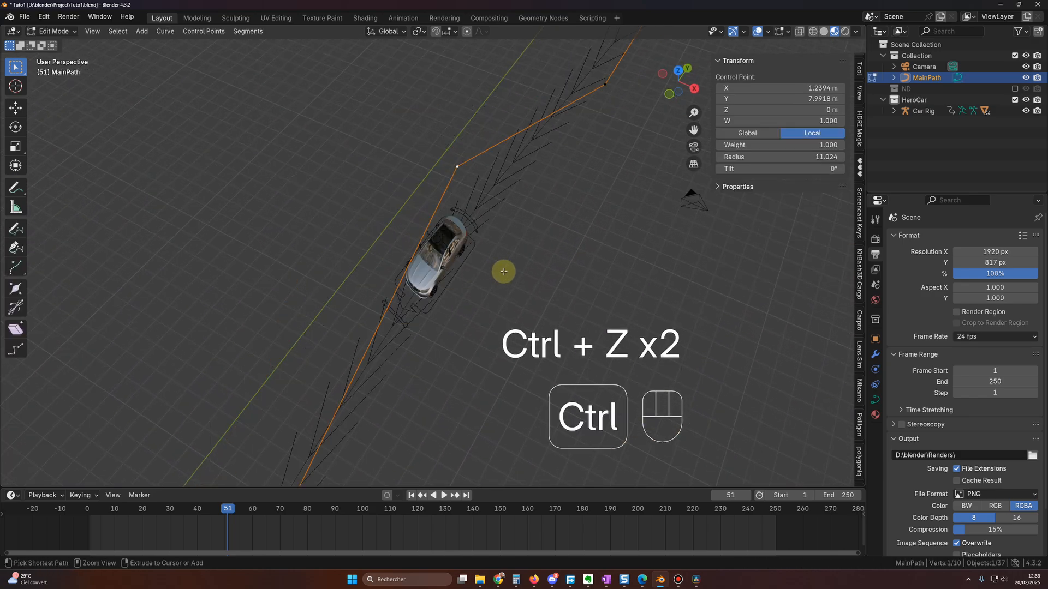
key("Tab")
- Apply the scale of the MainPath curve
middle_click_drag(452, 305, 498, 292)
middle_click_drag(478, 257, 584, 229)
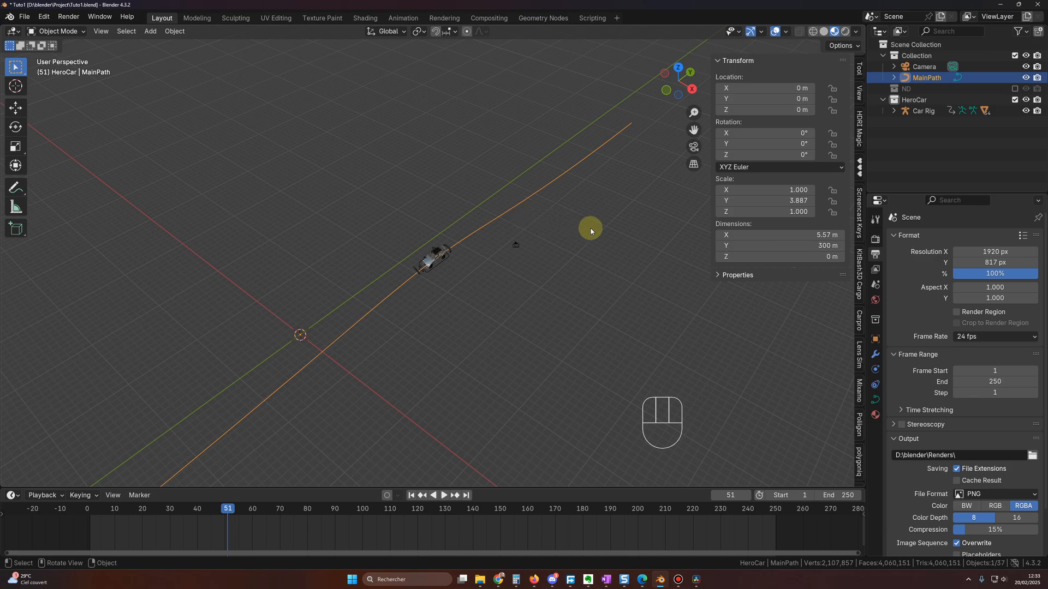
key("ctrl+a")
left_click(559, 228)
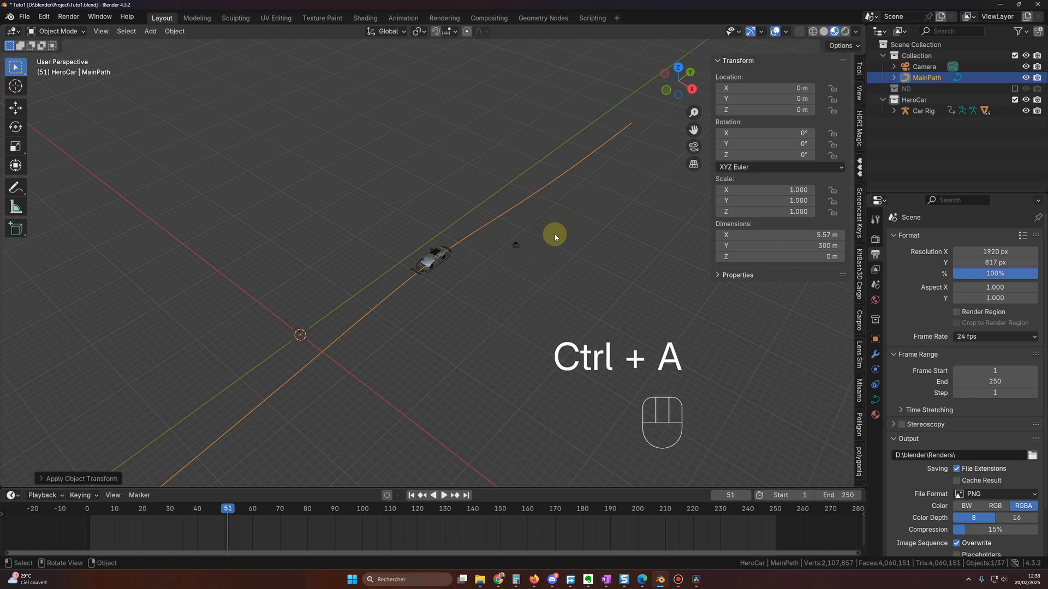
- Play the animation from frame 1 and inspect how the car follows the path from several angles
middle_click_drag(554, 235, 404, 330)
left_click(90, 509)
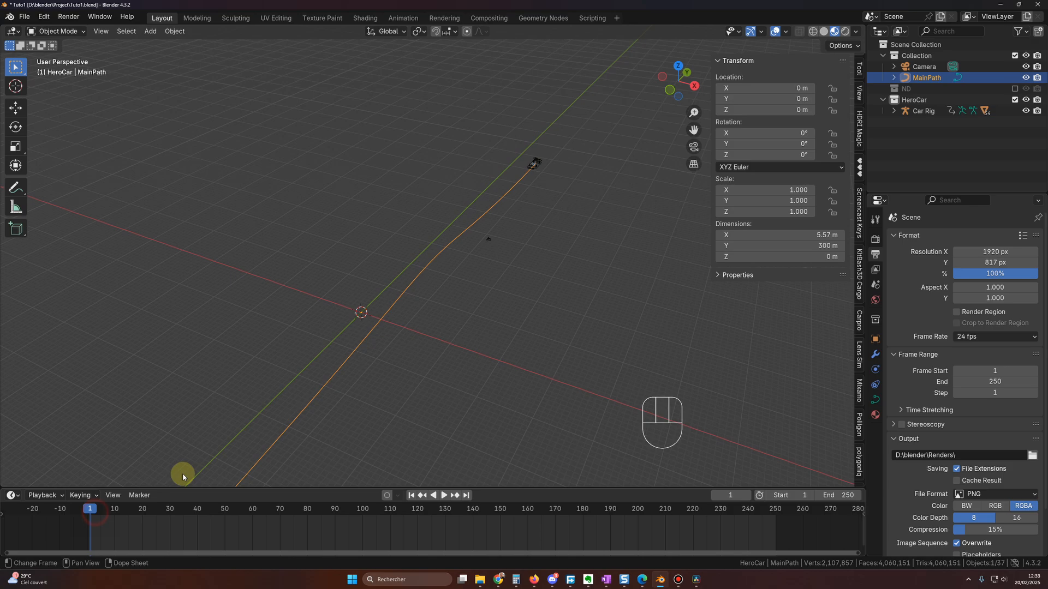
key("space")
middle_click_drag(374, 410, 430, 376)
middle_click_drag(421, 430, 493, 330)
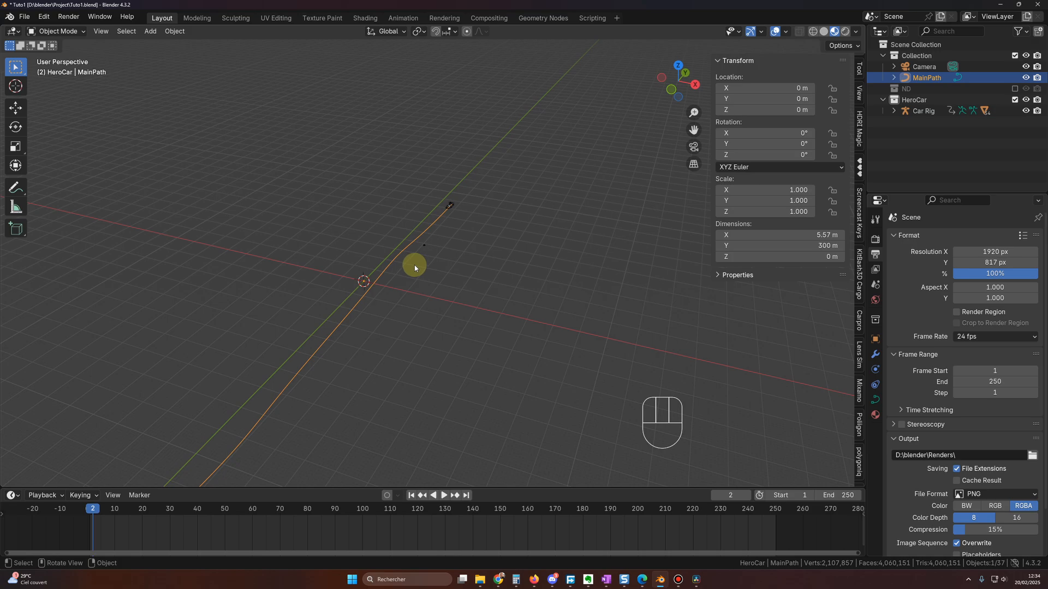
middle_click_drag(456, 319, 448, 317)
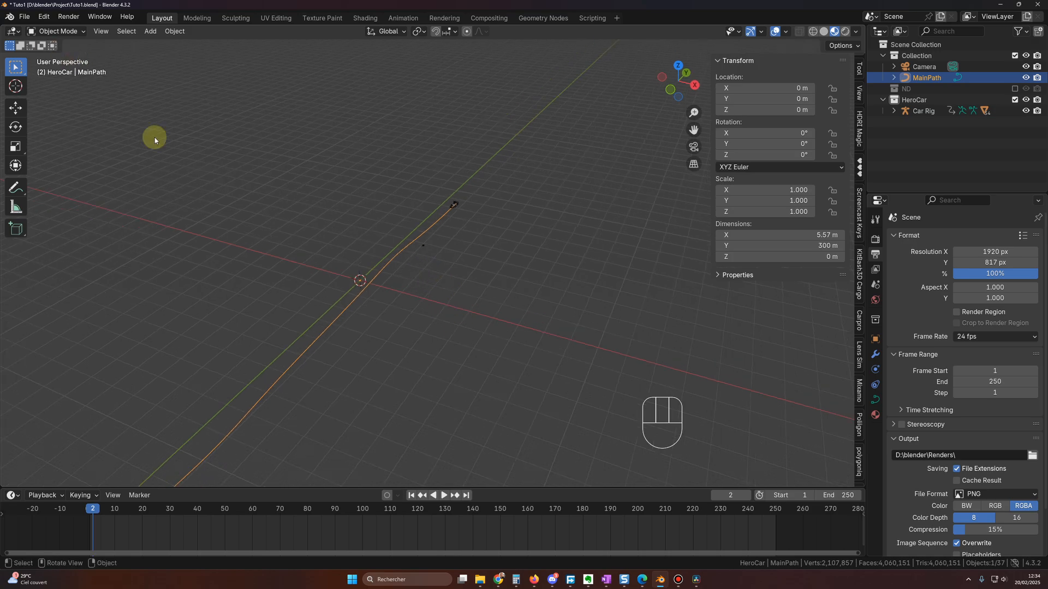
- Append the spath_2 object from New-anim1.blend in the Project folder, filtering the objects by "path"
left_click(26, 17)
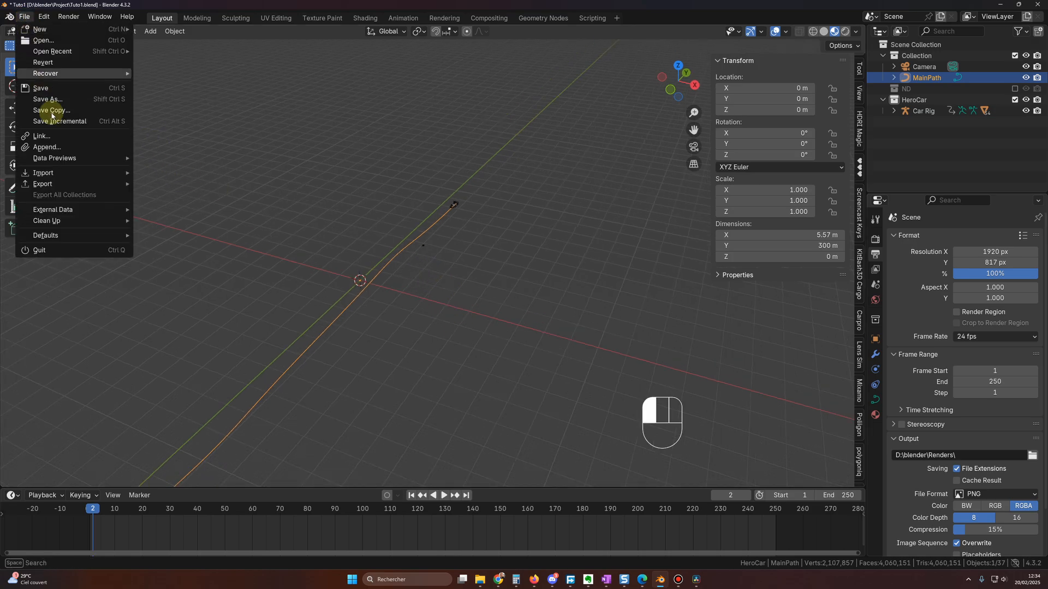
left_click(53, 147)
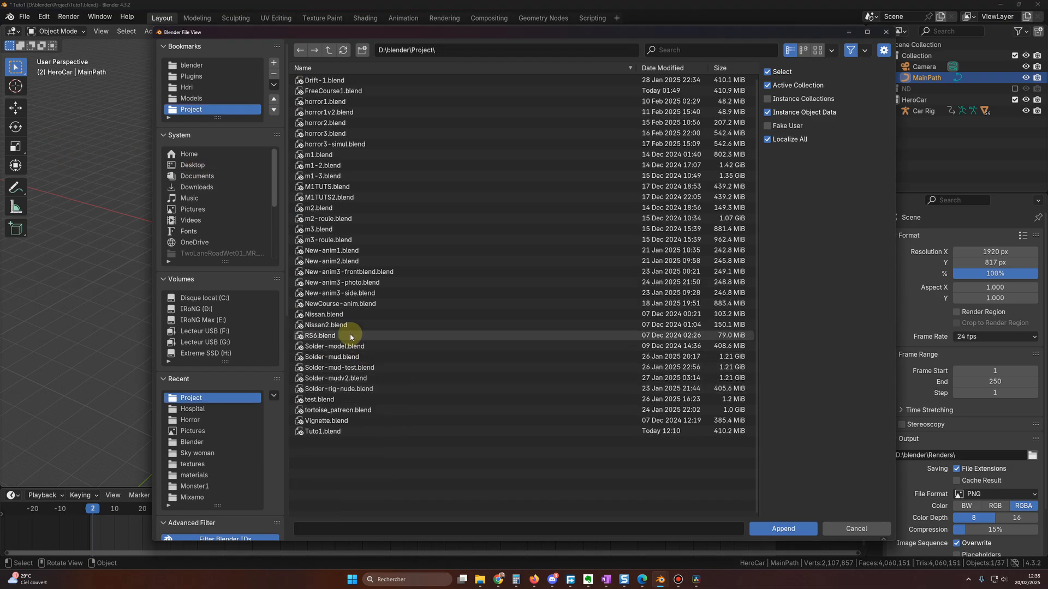
double_click(330, 251)
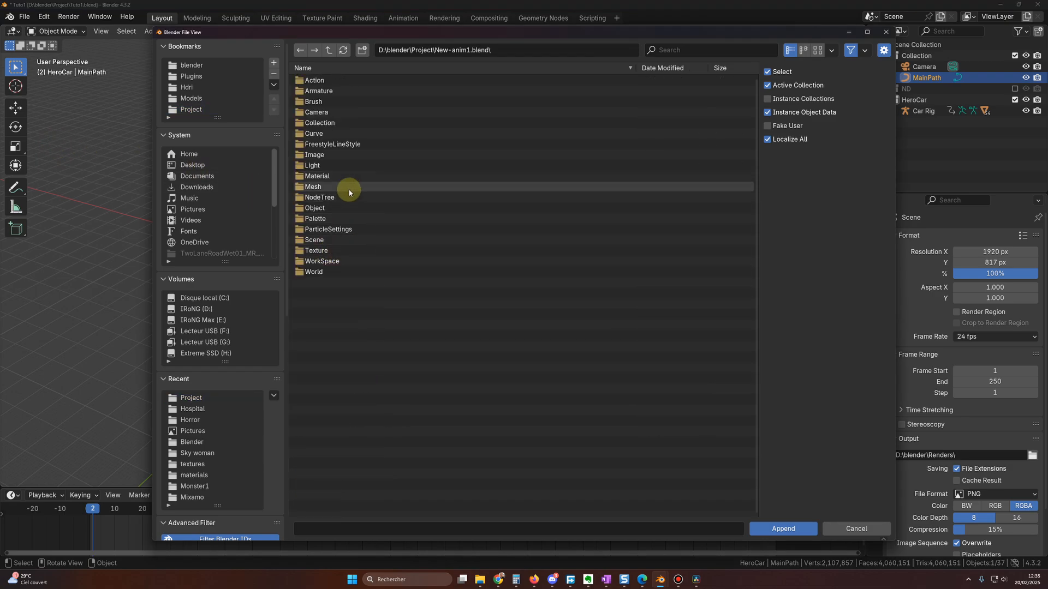
double_click(311, 203)
left_click(689, 50)
type("path")
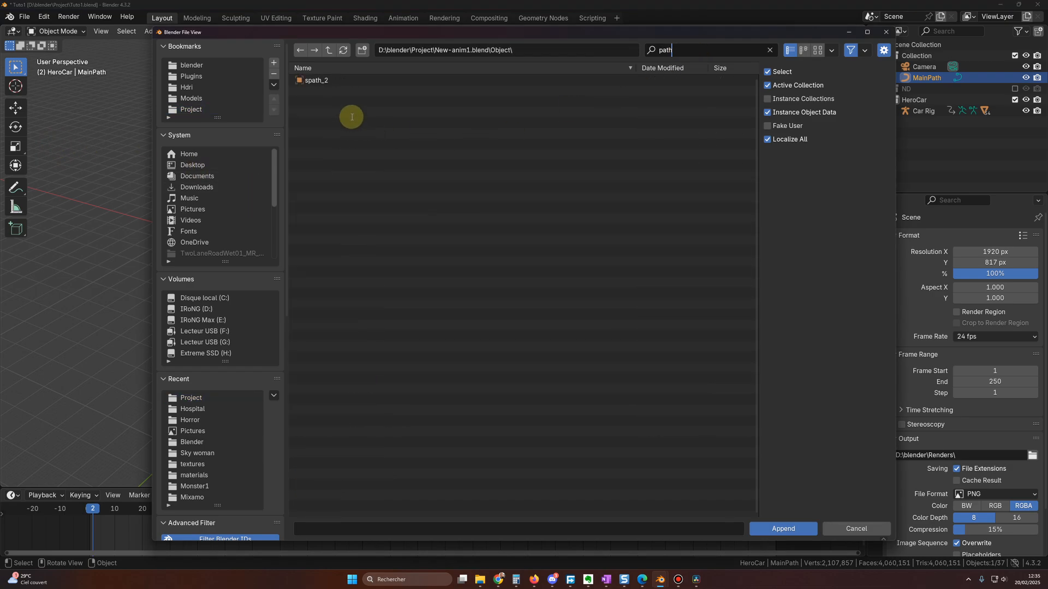
left_click(314, 80)
left_click(781, 527)
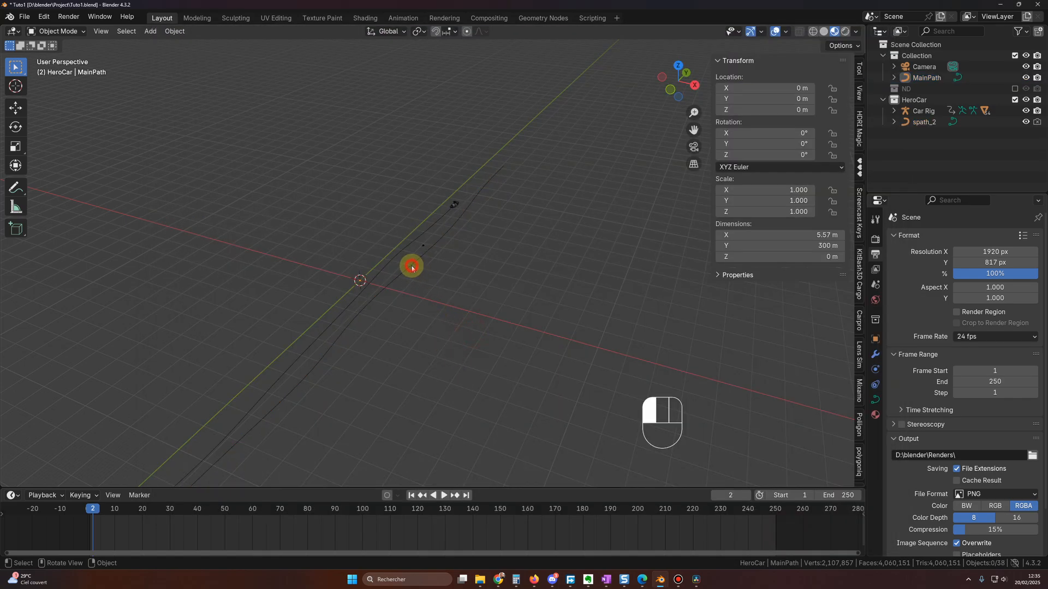
- Set the Follow Path target of the car rig's Root bone to spath_2 and preview the animation
left_click(411, 267)
middle_click_drag(452, 344, 412, 341)
middle_click_drag(476, 255, 489, 313)
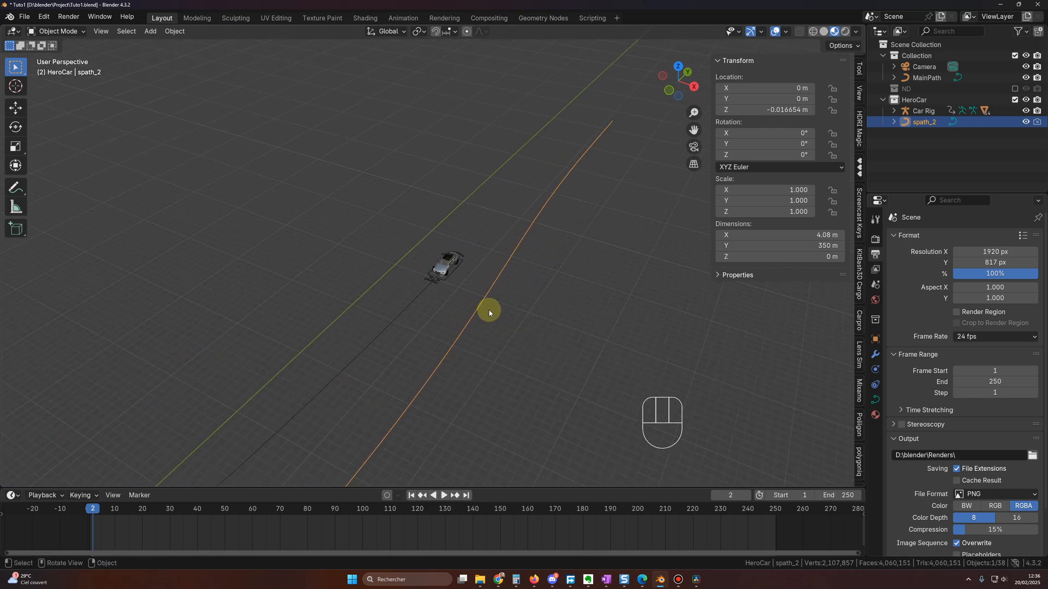
left_click(458, 266)
middle_click_drag(456, 265, 497, 328)
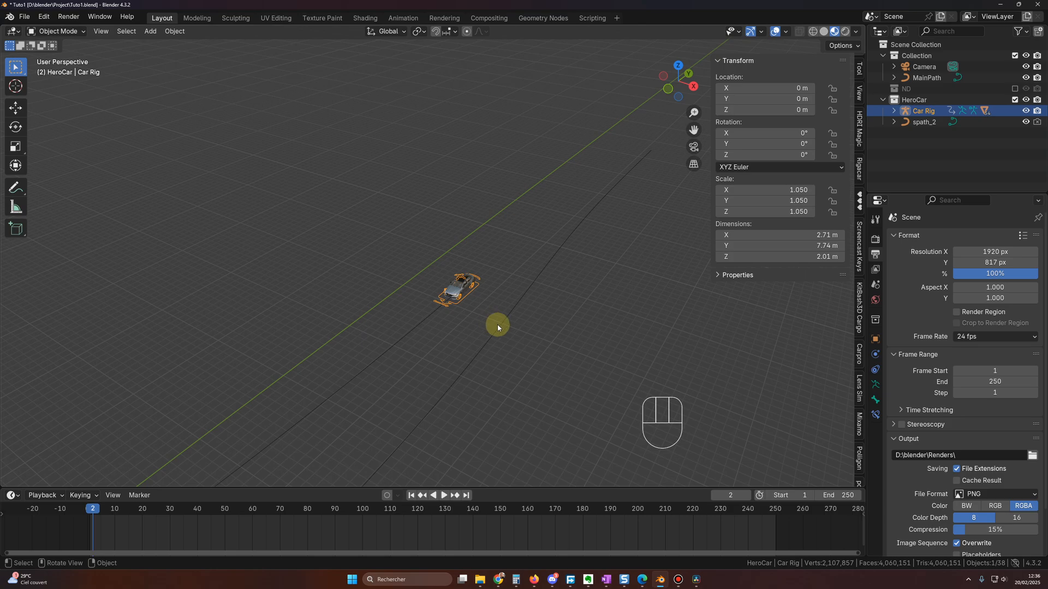
key("ctrl+Tab")
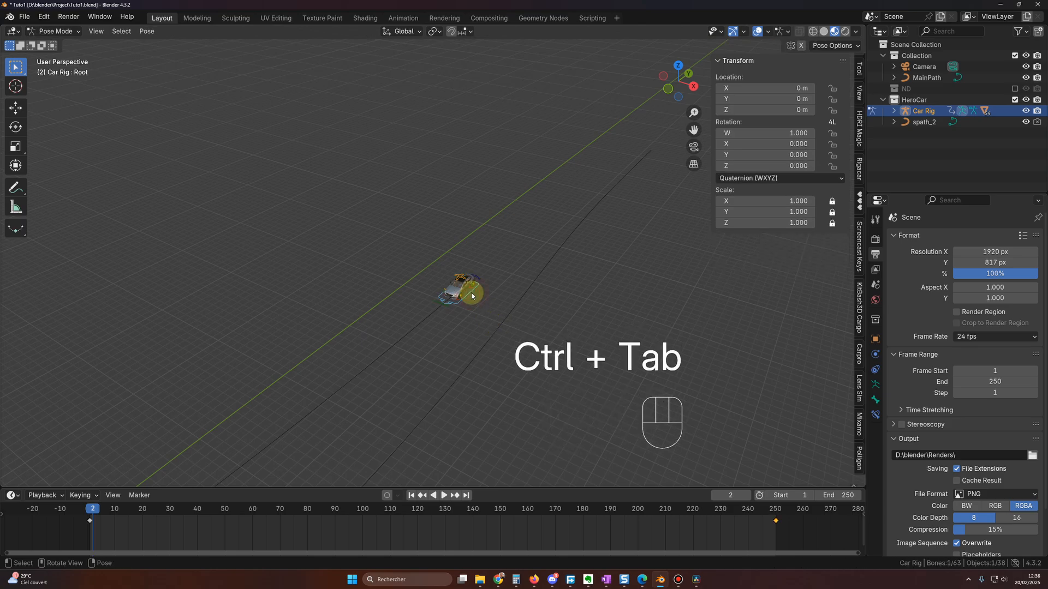
left_click(876, 417)
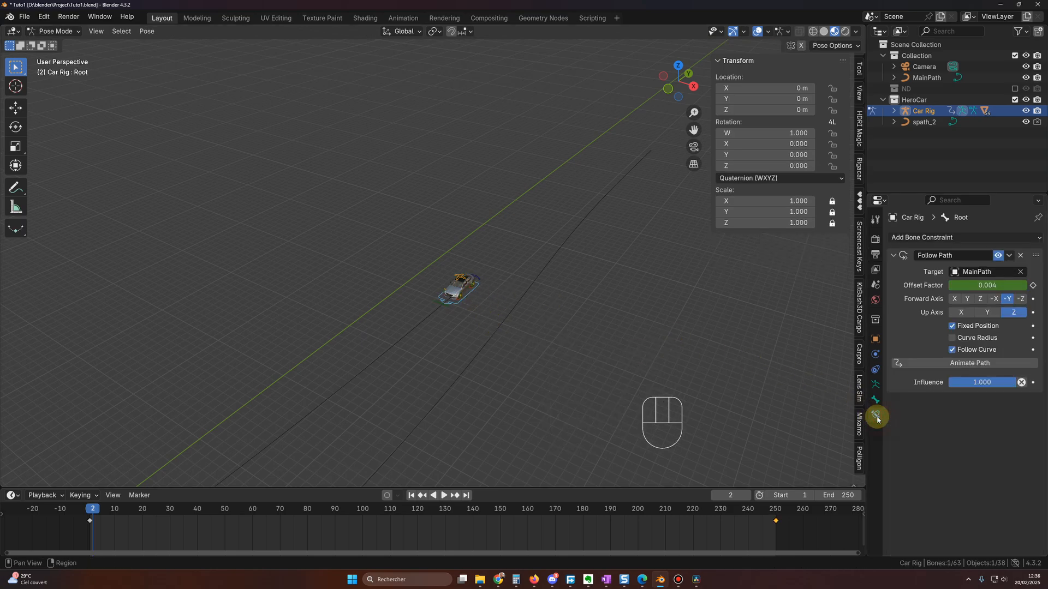
left_click(992, 272)
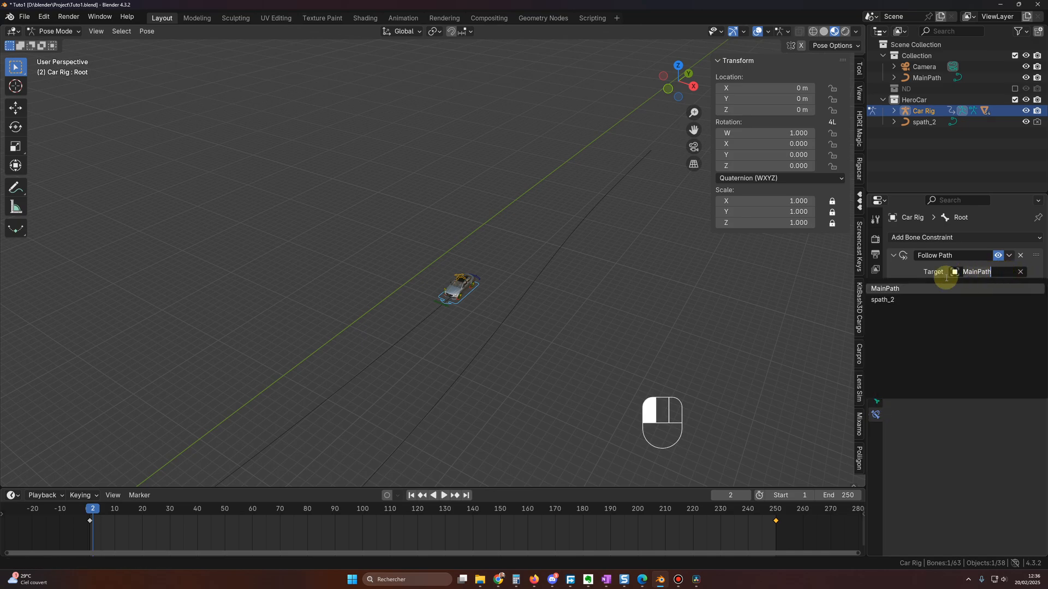
left_click(882, 299)
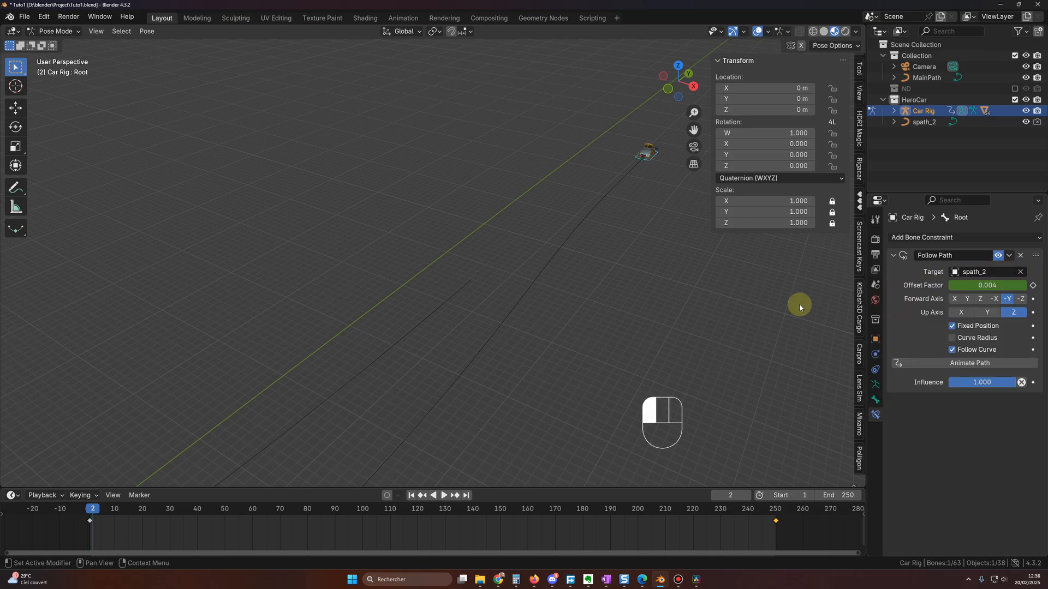
key("space")
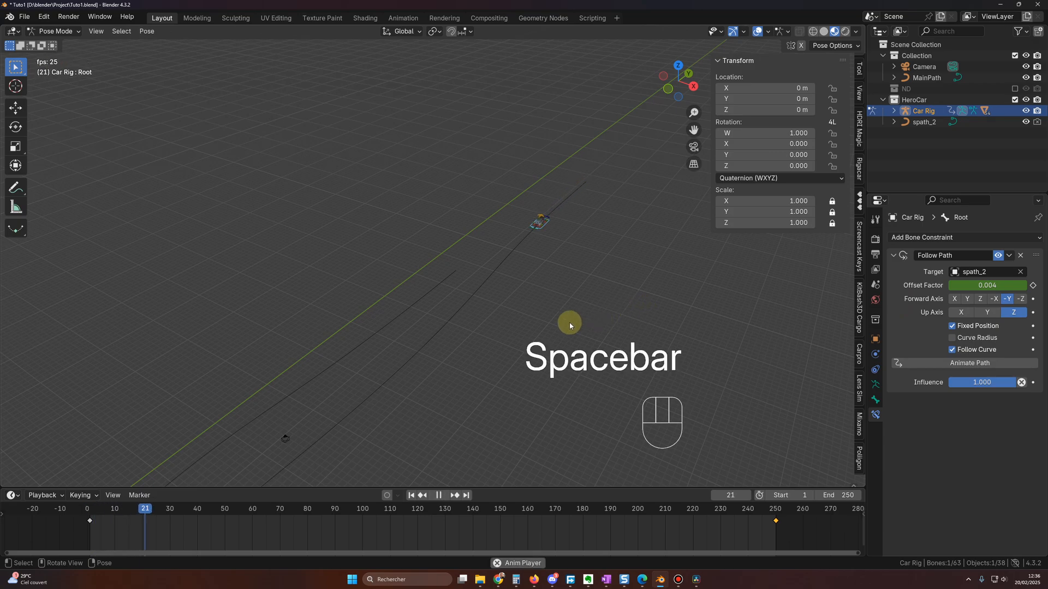
key("space")
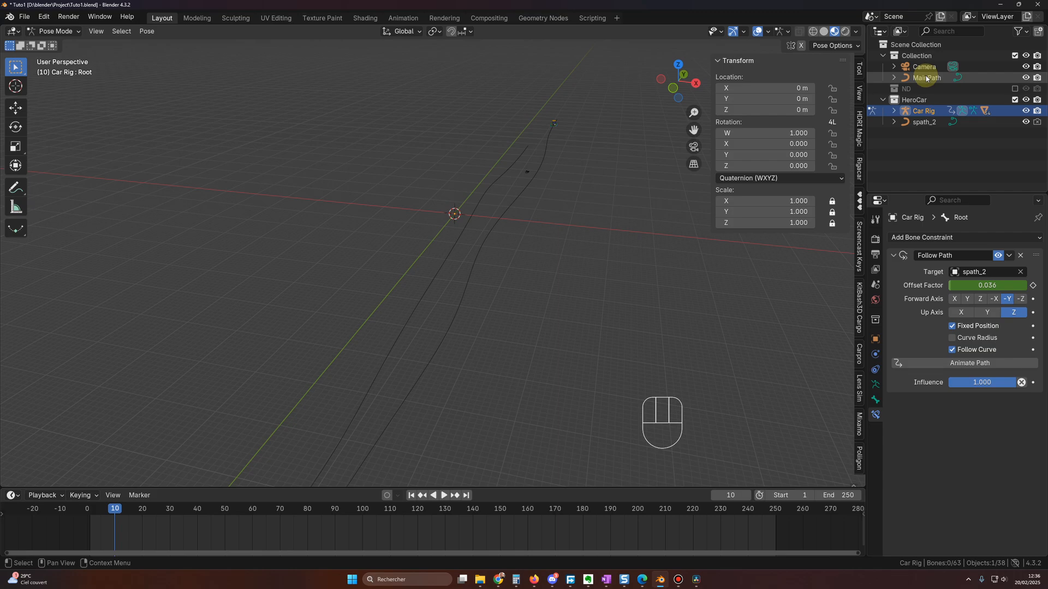
- Delete the old MainPath curve and move spath_2 into the collection named Collection
left_click(925, 78)
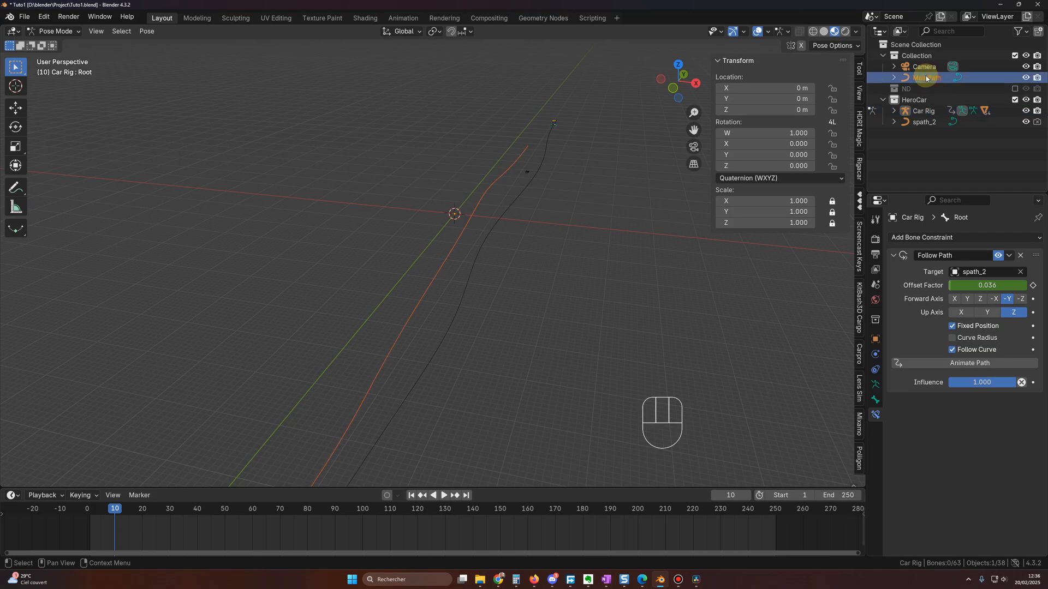
key("Delete")
left_click(932, 112)
key("m")
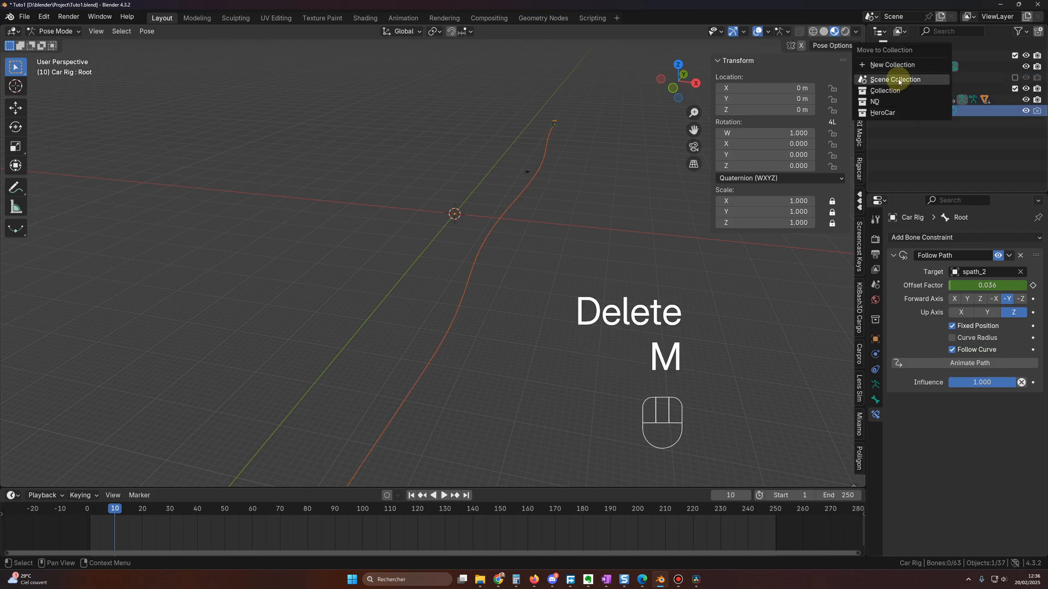
left_click(909, 90)
- Rename the spath_2 curve as MainPath
key("F2")
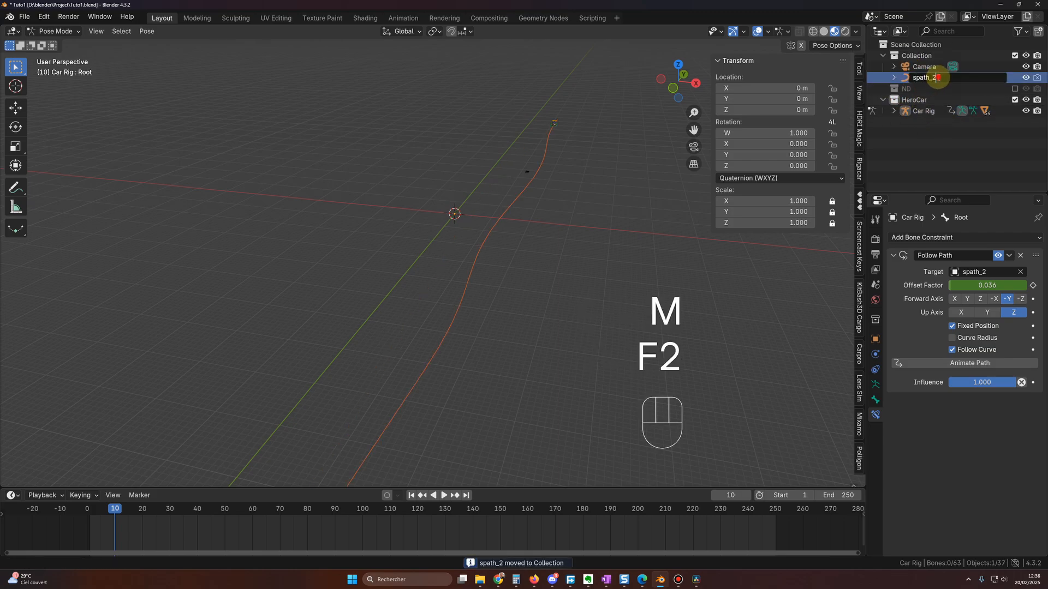
type("MainPa")
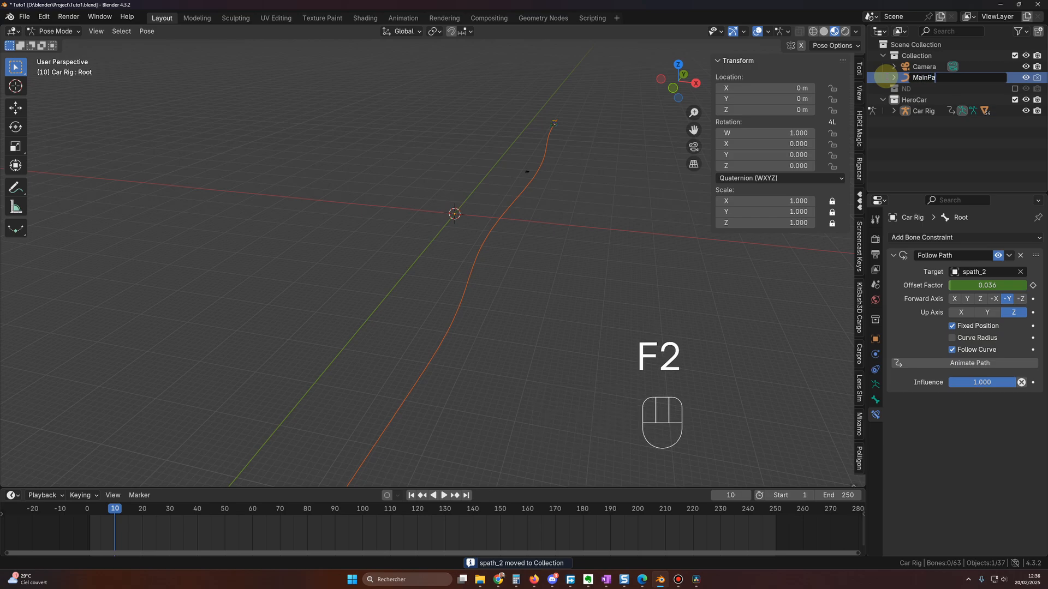
type("th")
key("Return")
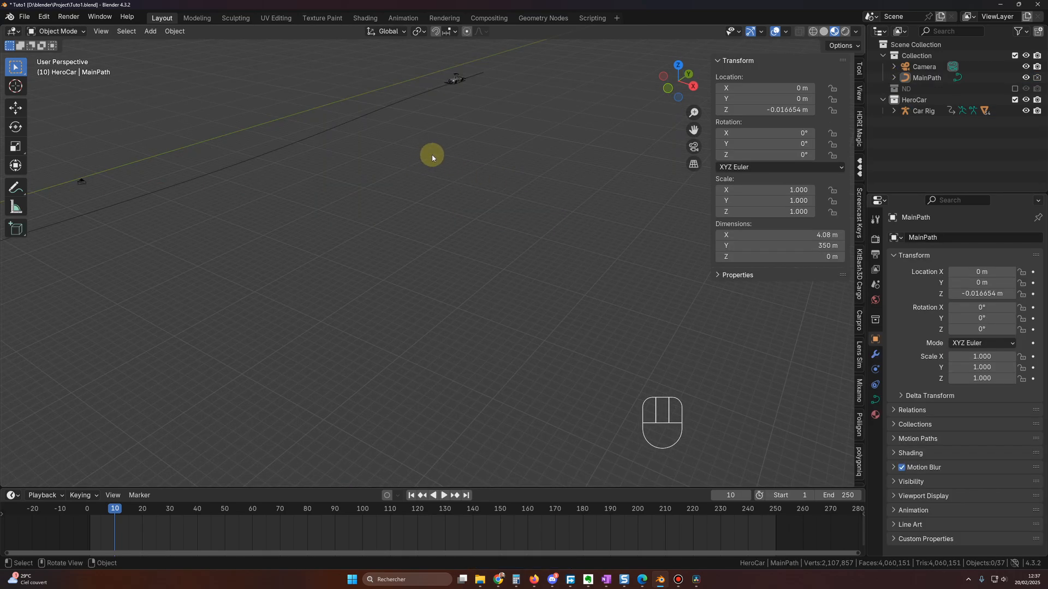
- Check the MainPath curve's length, try 300 total animation frames in the Google Sheets speed calculation, undo it, and return to Blender
middle_click_drag(432, 158, 405, 164, "shift")
left_click(405, 164)
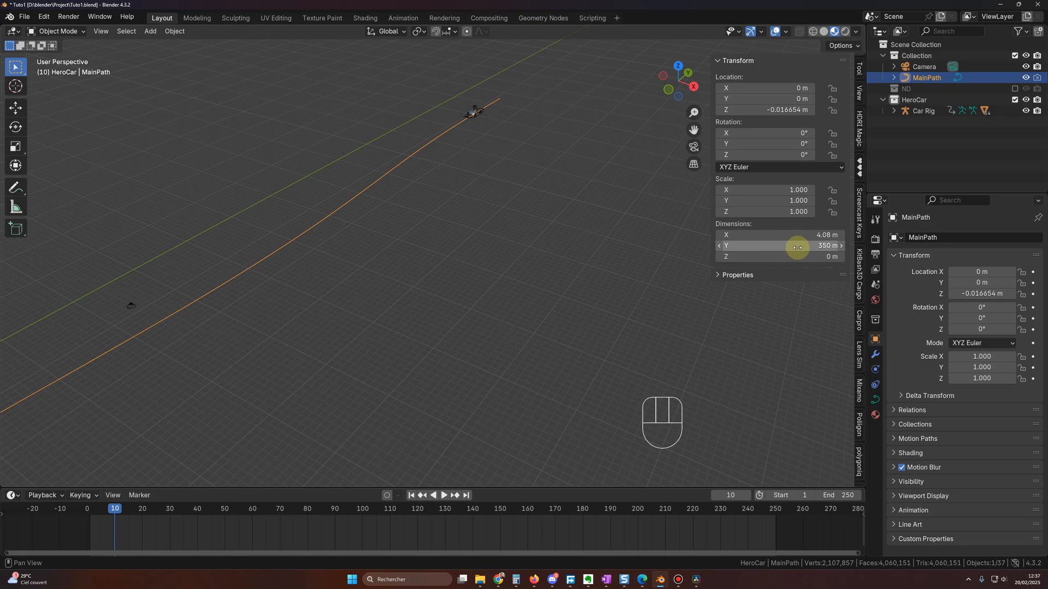
left_click(498, 579)
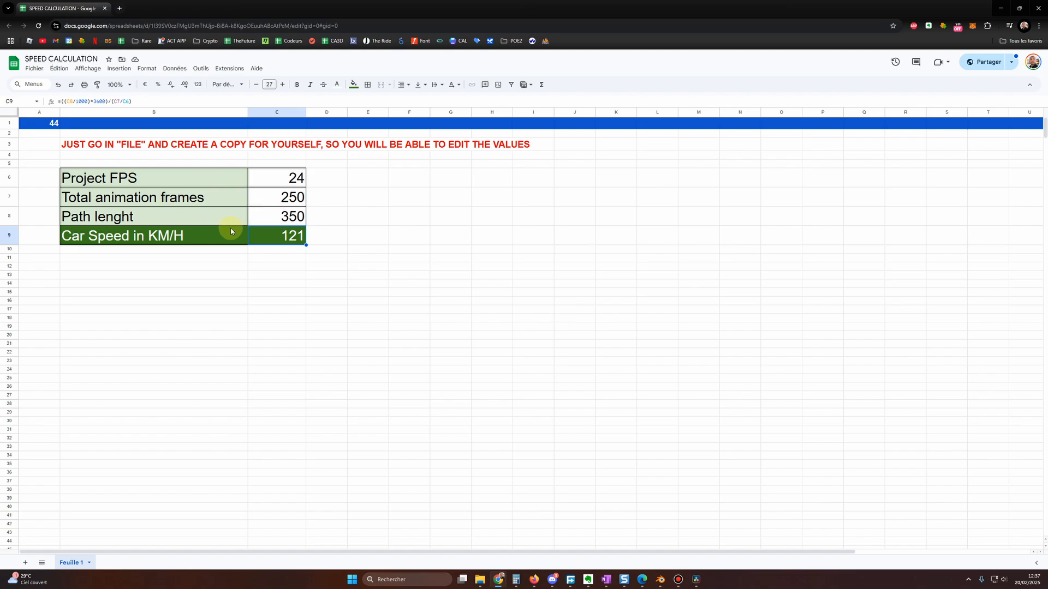
left_click(275, 198)
type("300")
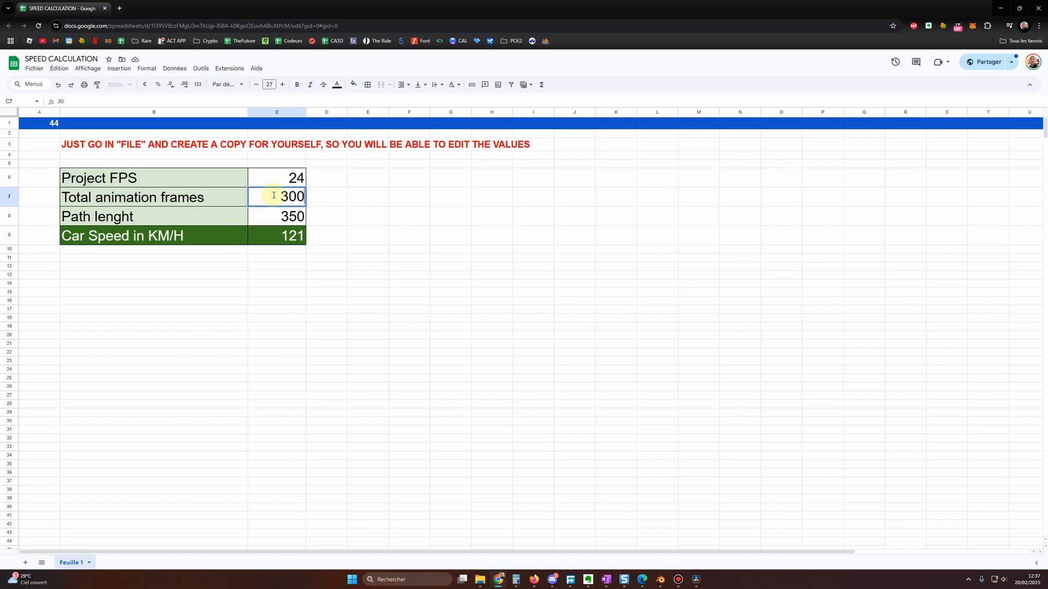
key("Return")
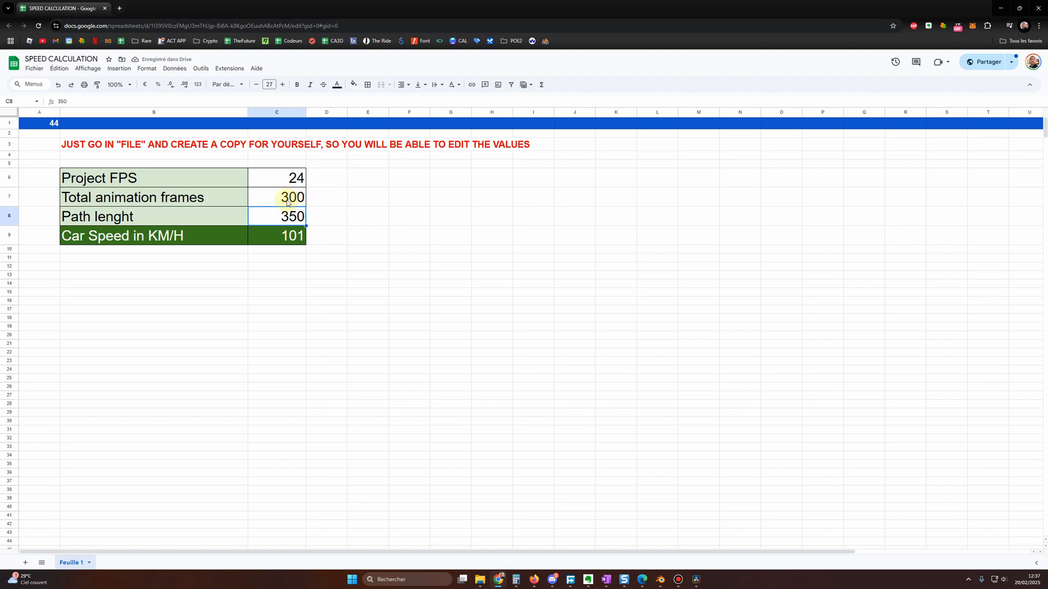
key("ctrl+z")
key("alt+Tab")
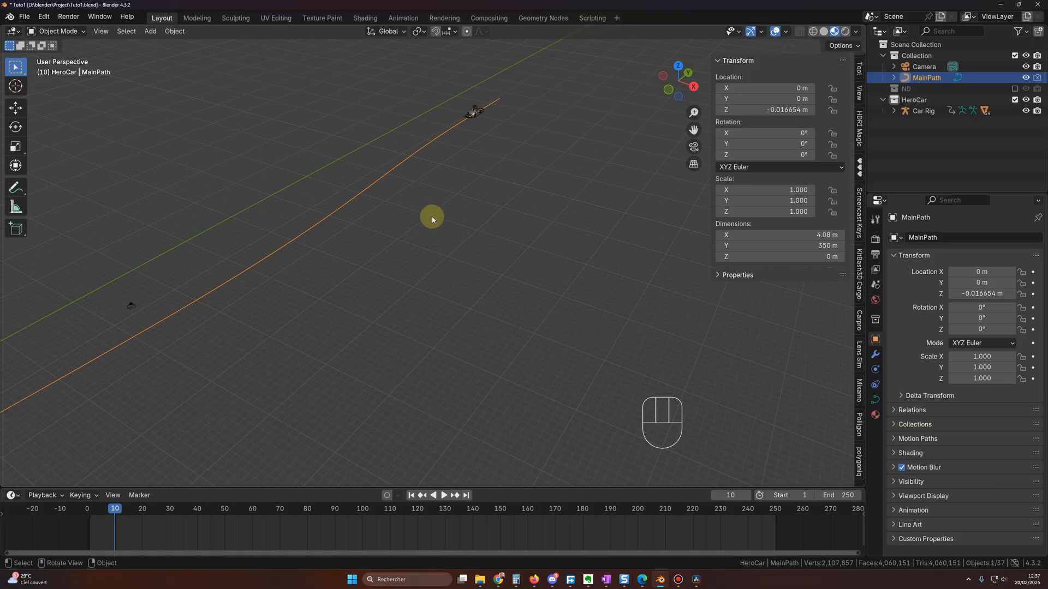
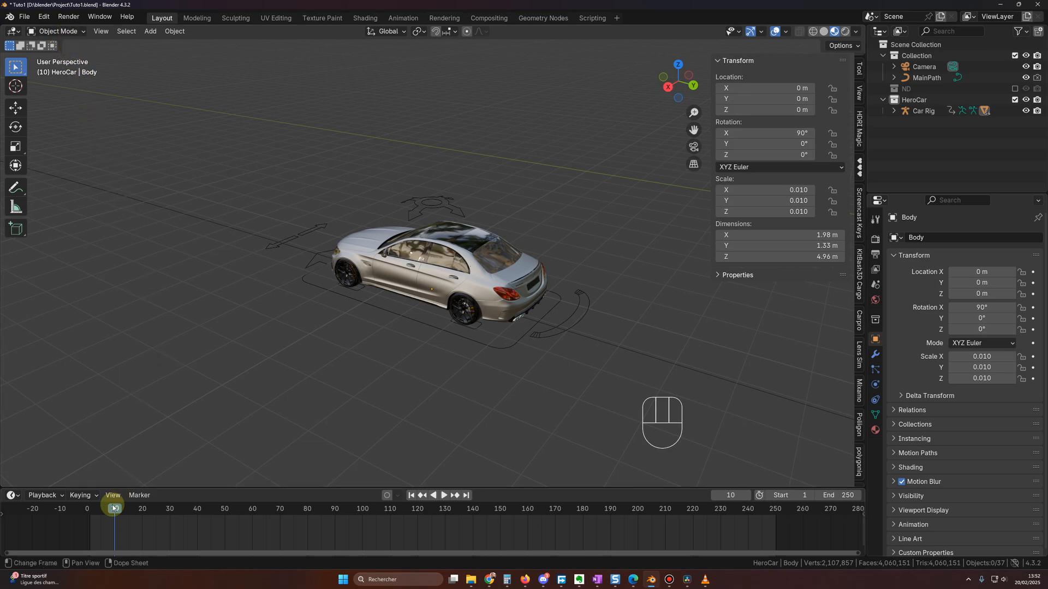
- At frame 1, frame the car rig in a low rear side view and align the camera to that view
left_click_drag(113, 510, 90, 509)
scroll(346, 364, "down", 3)
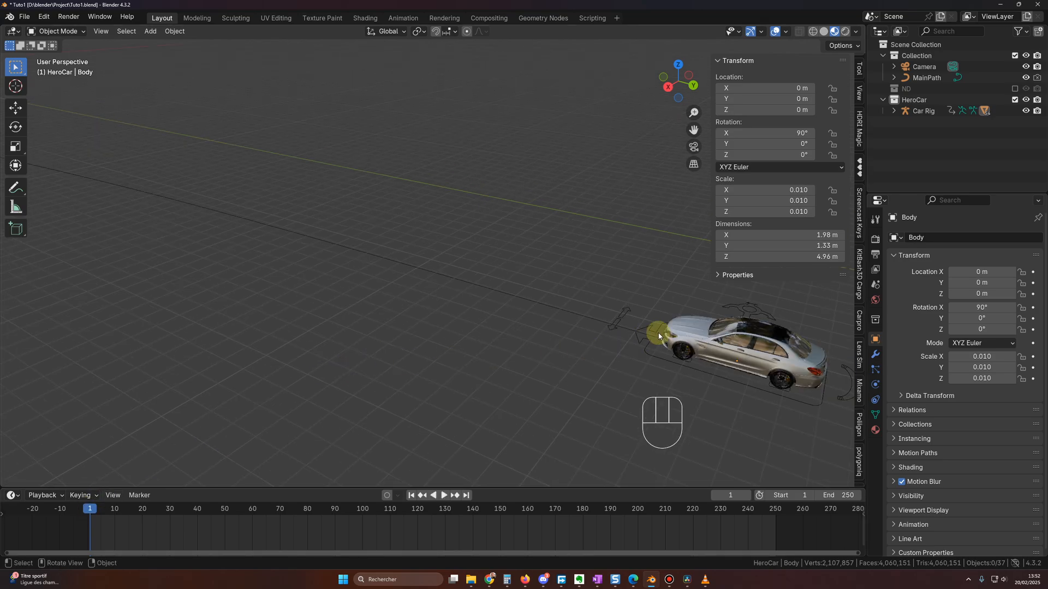
left_click(658, 334)
key("KP_Decimal")
middle_click_drag(559, 372, 489, 352)
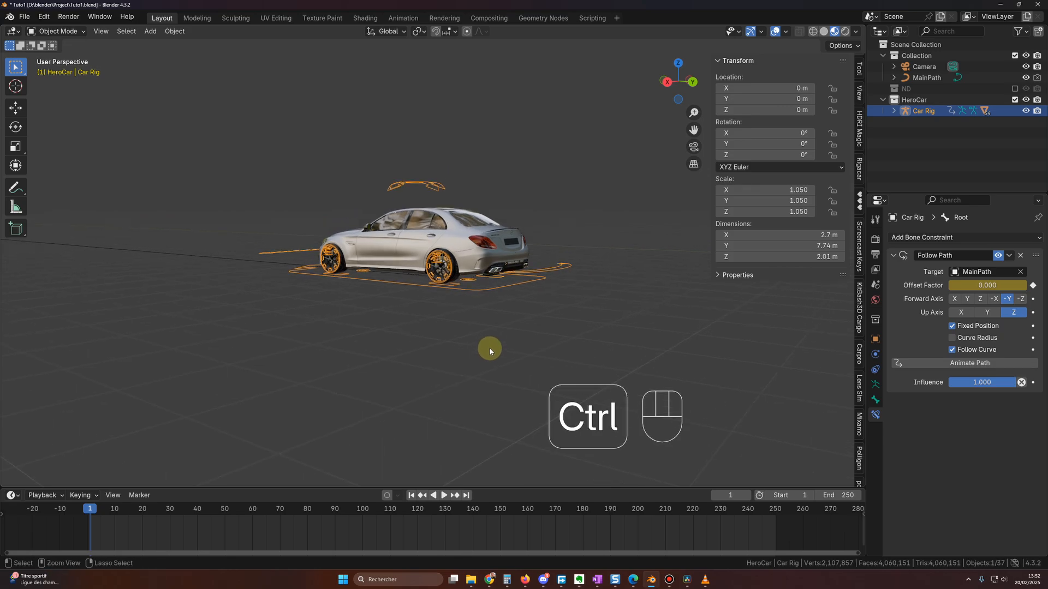
key("ctrl+alt+KP_0")
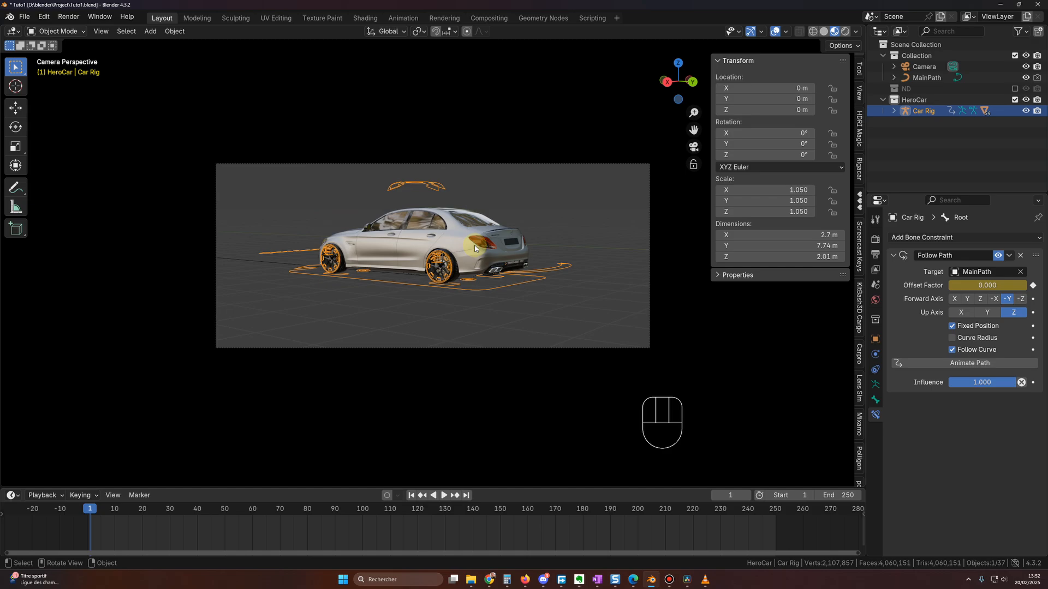
- Select the camera and keyframe its location, rotation and scale at frame 1
key("ctrl+z")
left_click(928, 67)
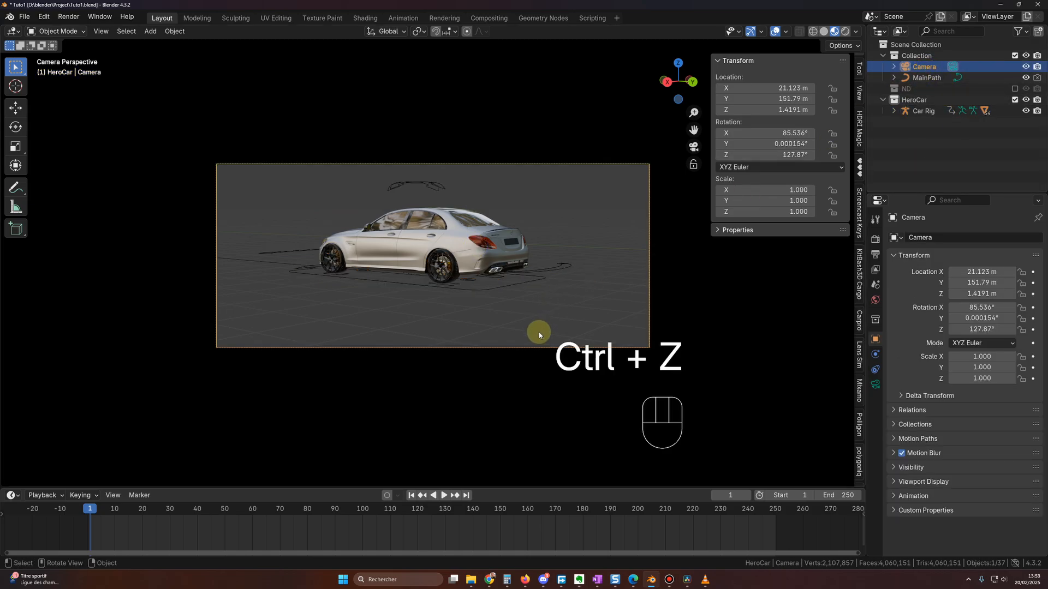
key("i")
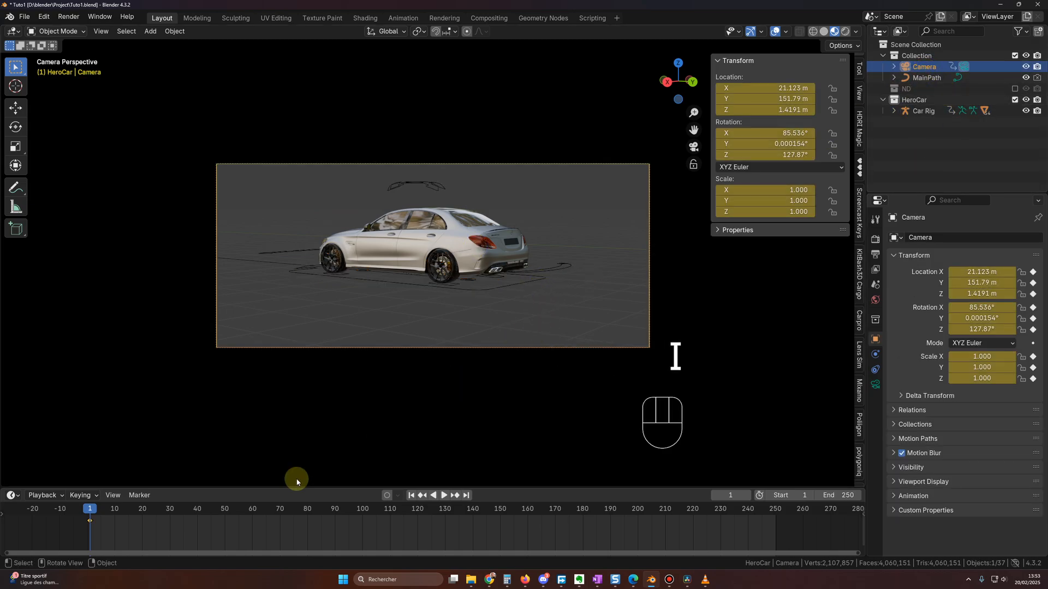
- Go to frame 250 and locate the car at the far end of the path, focusing on its back glass
key("KP_0")
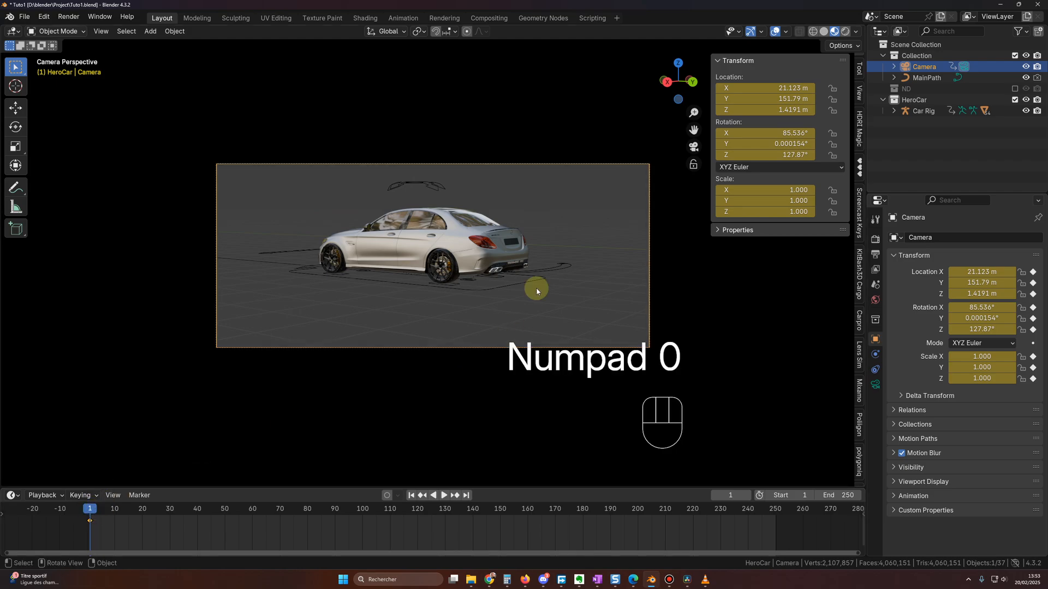
middle_click_drag(452, 384, 447, 386)
scroll(447, 386, "down", 6)
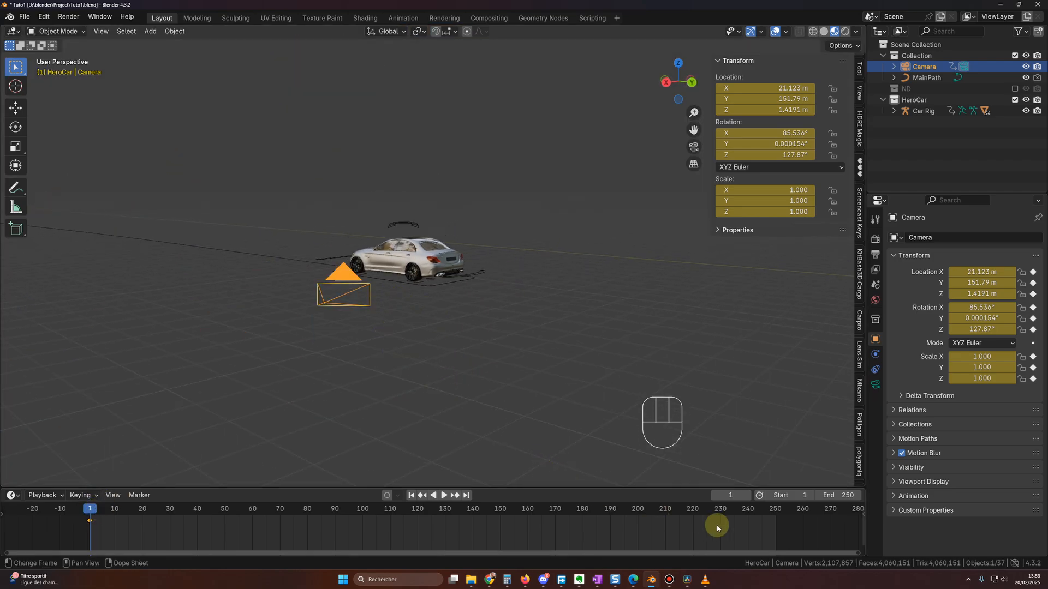
left_click_drag(742, 513, 772, 514)
scroll(473, 391, "down", 3)
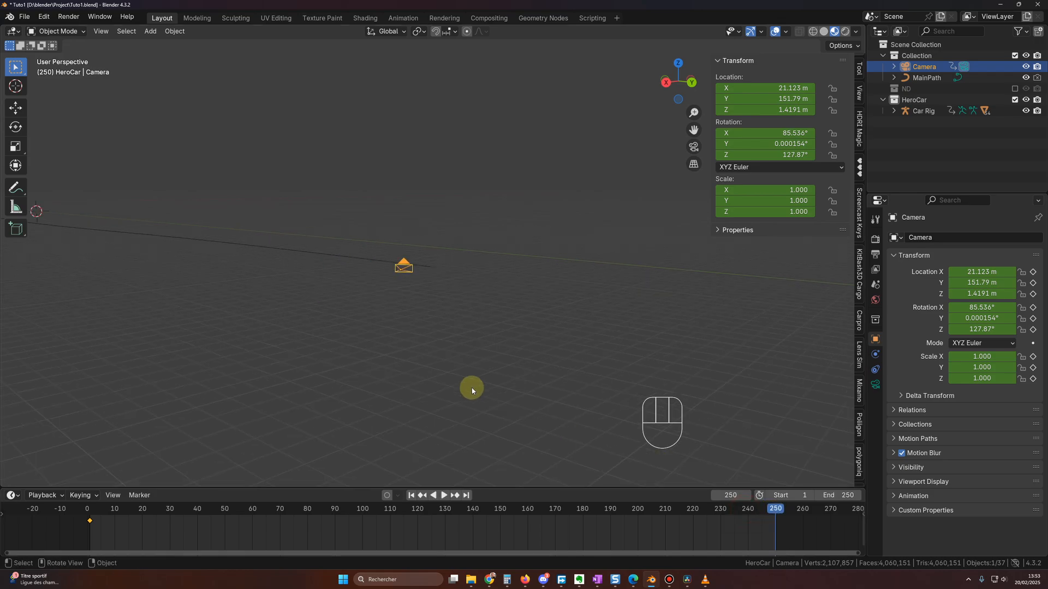
middle_click_drag(256, 322, 654, 405)
left_click(152, 287)
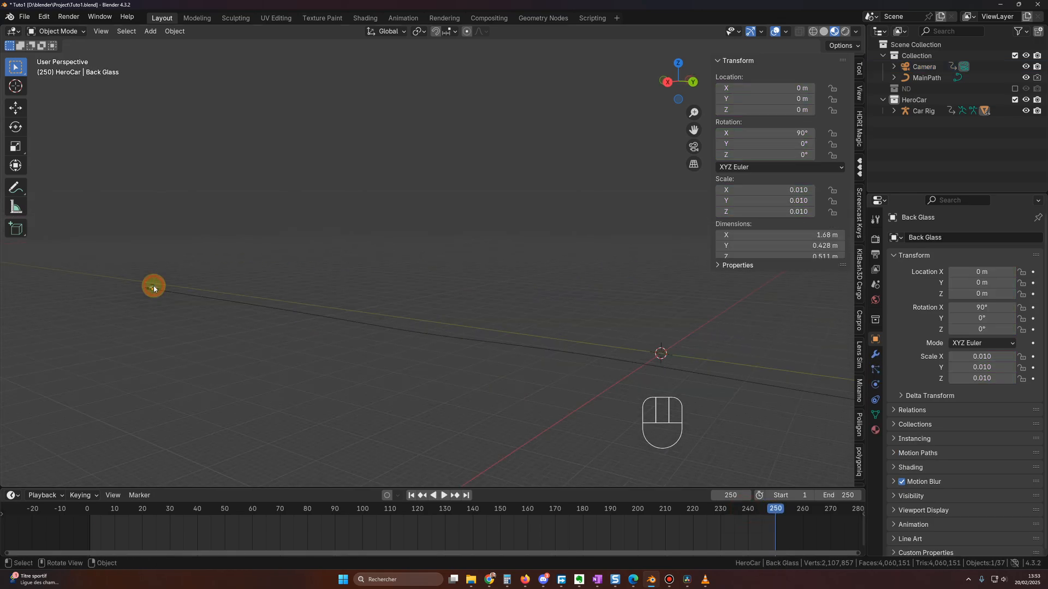
key("KP_Decimal")
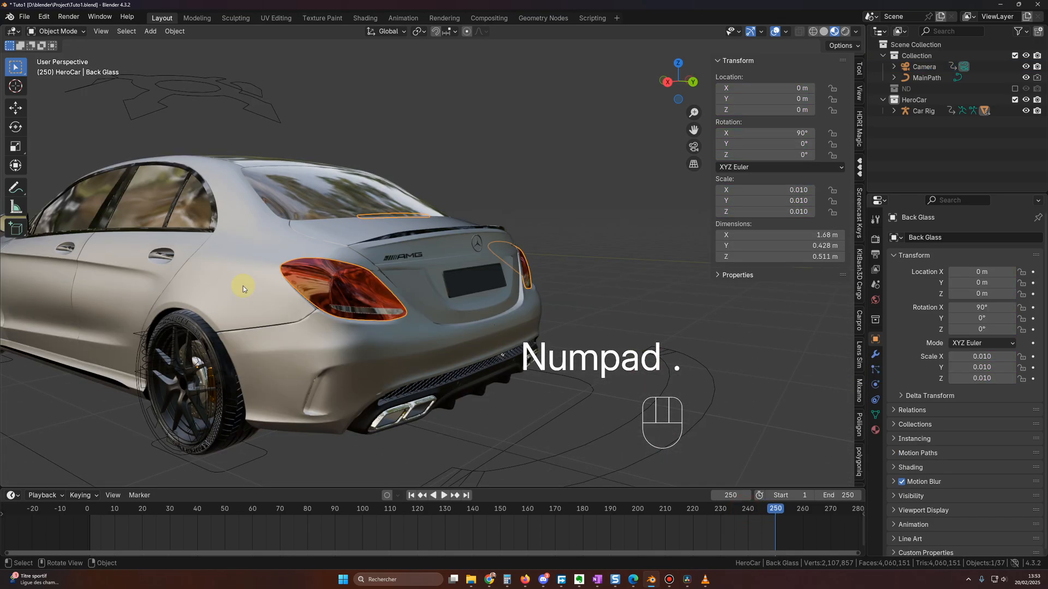
- Frame the whole car in a low rear side view at frame 250 and align the camera to that view
middle_click_drag(243, 285, 289, 307)
left_click(463, 181)
scroll(400, 394, "down", 2)
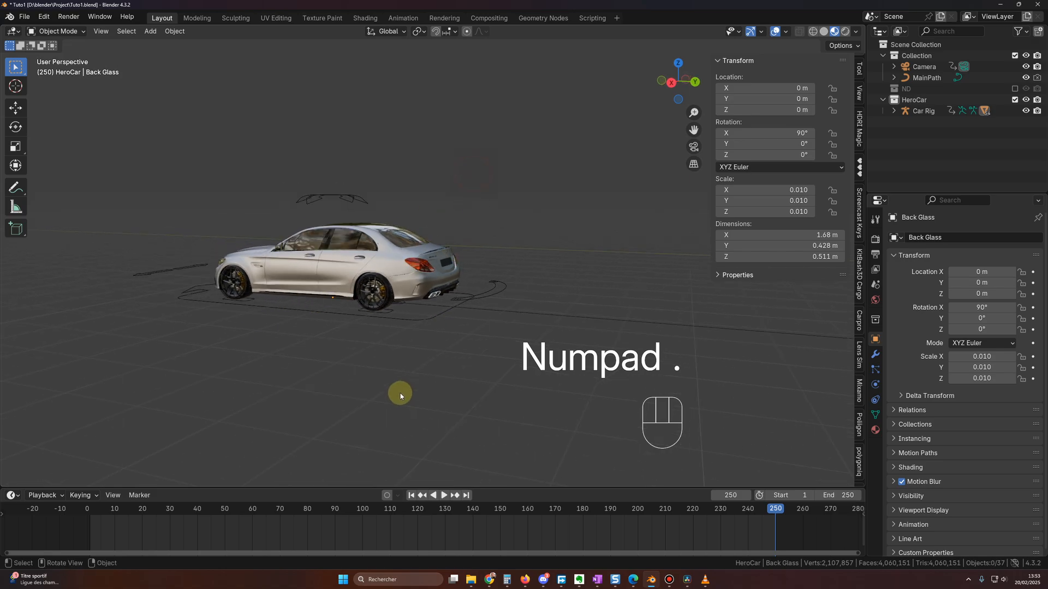
middle_click_drag(400, 395, 422, 395)
middle_click_drag(423, 395, 422, 367, "ctrl")
middle_click_drag(422, 367, 426, 394)
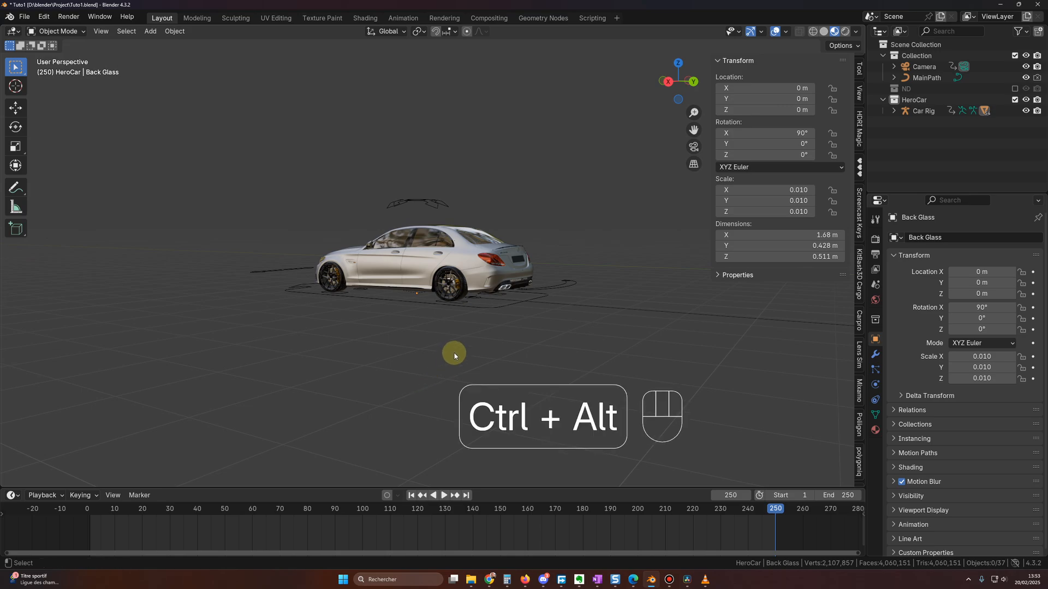
key("ctrl+alt+KP_0")
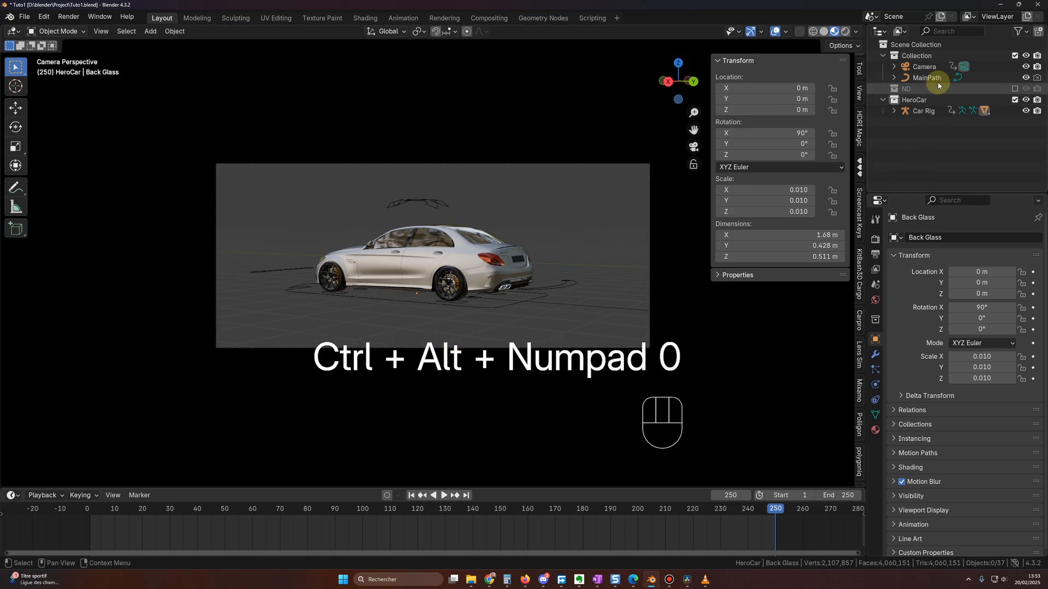
- Select the camera and keyframe its location, rotation and scale at frame 250
left_click(922, 67)
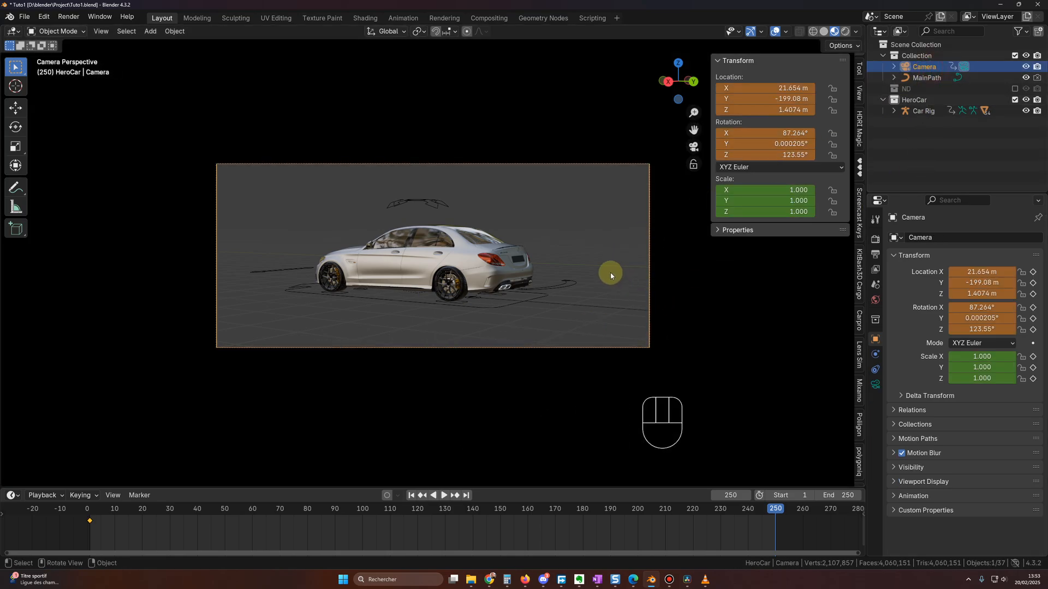
key("i")
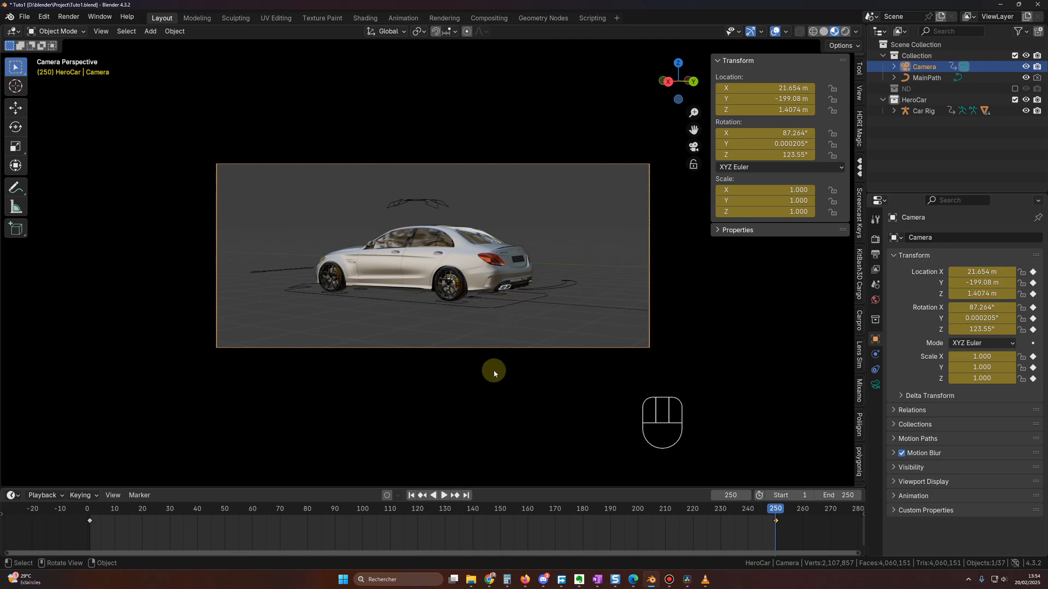
middle_click_drag(493, 369, 492, 378)
key("KP_0")
- Enable the Camera to View lock and try orbiting the camera slightly lower around the car from the camera view
left_click(860, 93)
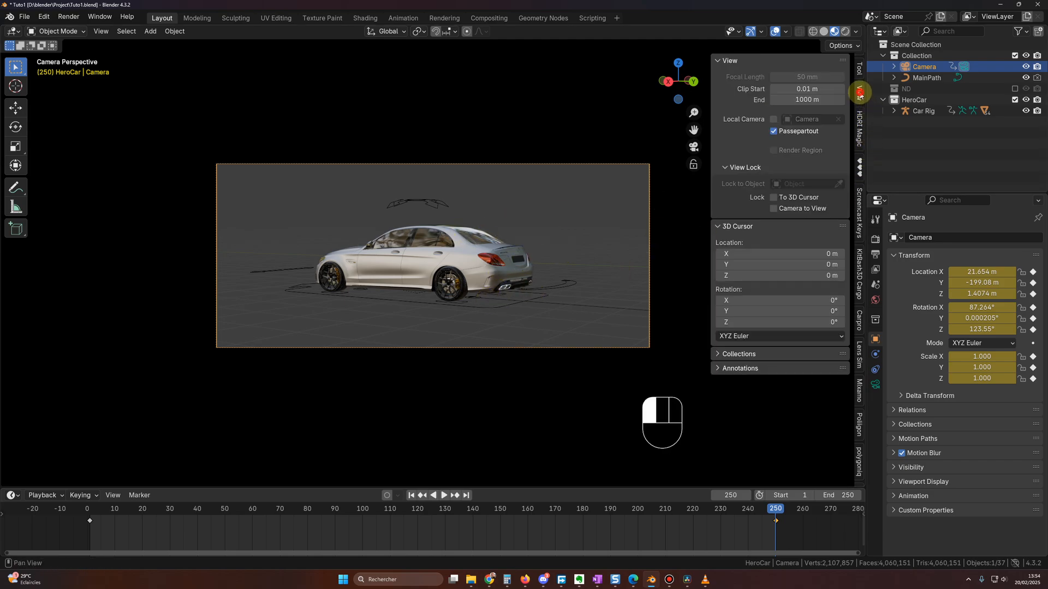
left_click(774, 208)
middle_click_drag(460, 322, 519, 317)
left_click(538, 409)
key("KP_0")
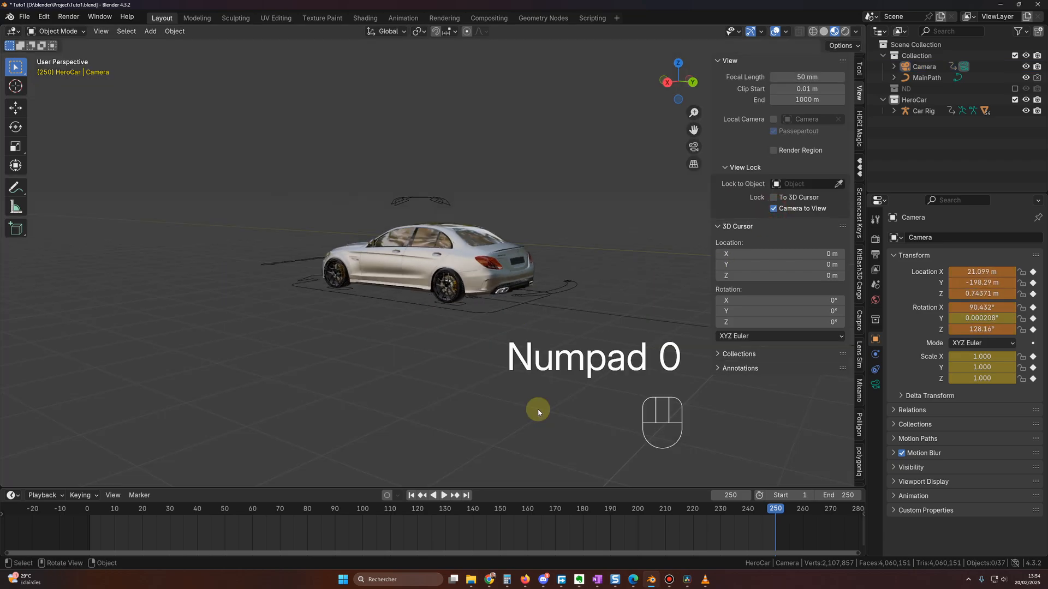
key("KP_0")
key("KP_0")
key("KP_0")
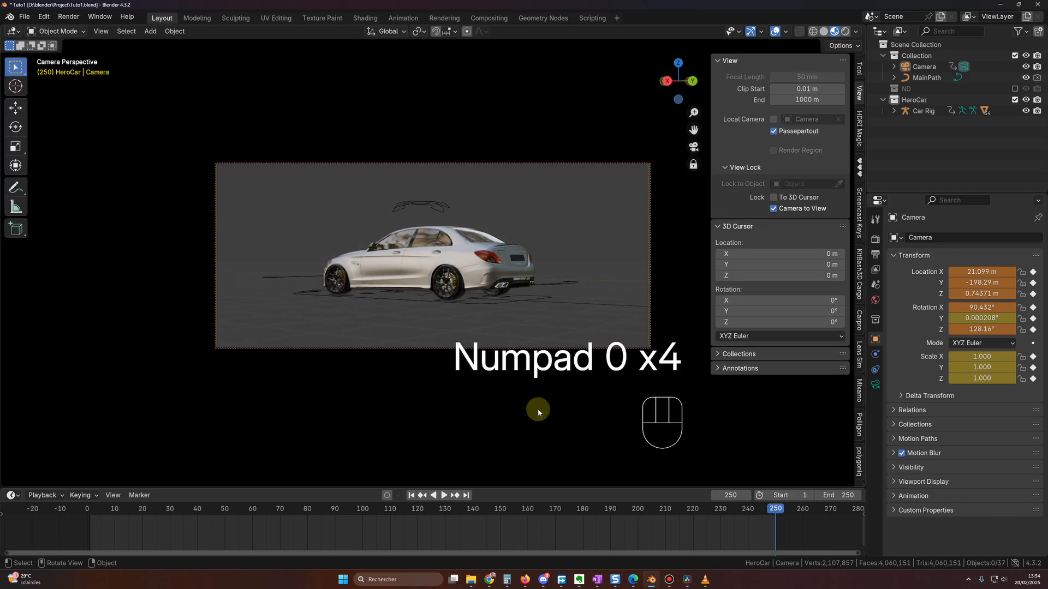
- Select the camera and preview its animation through the camera view, starting from frame 1
left_click(925, 67)
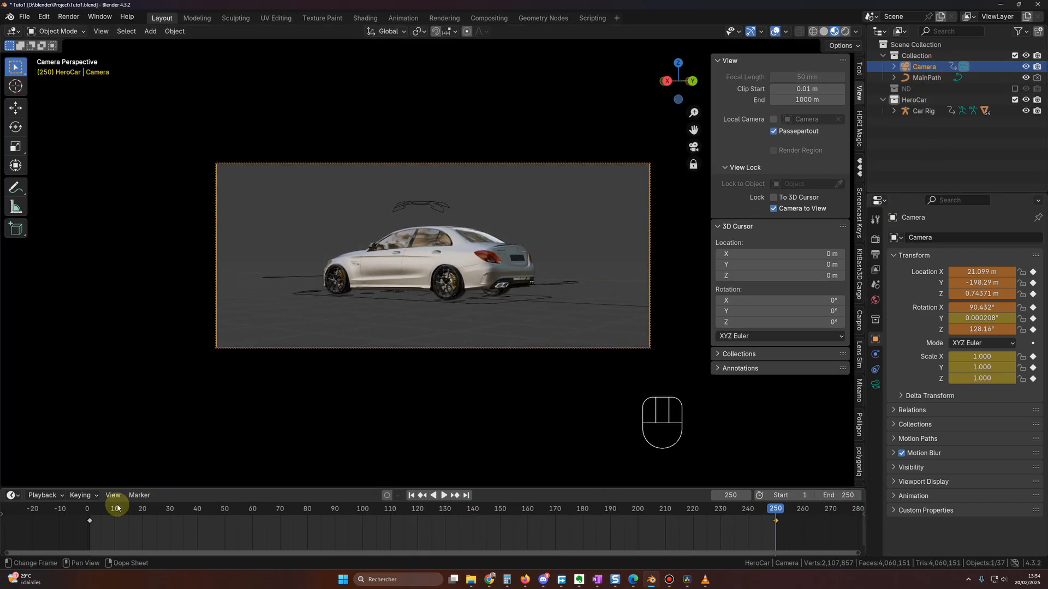
left_click_drag(118, 508, 90, 511)
key("space")
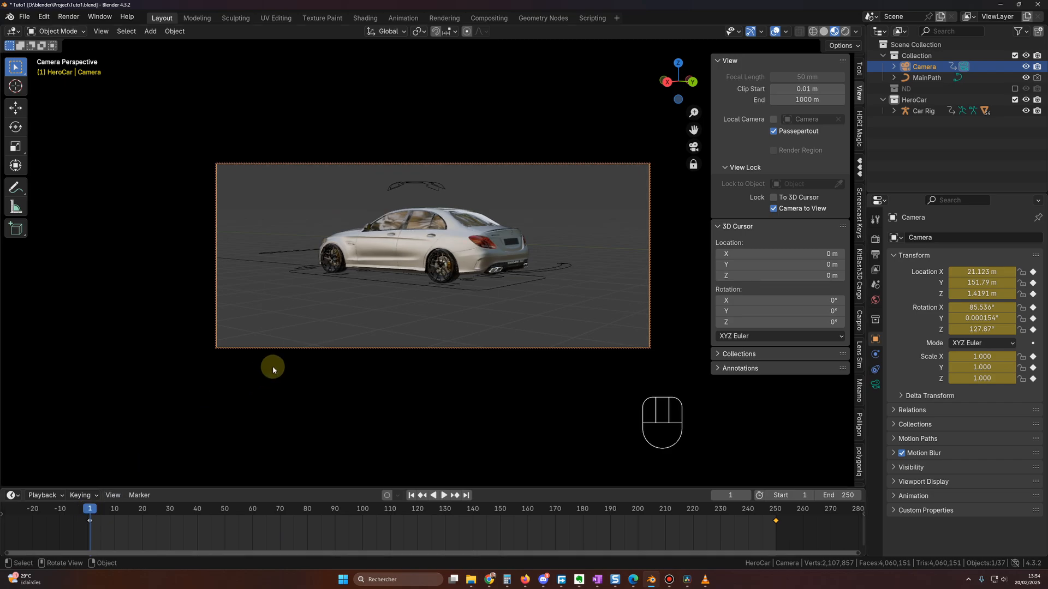
key("space")
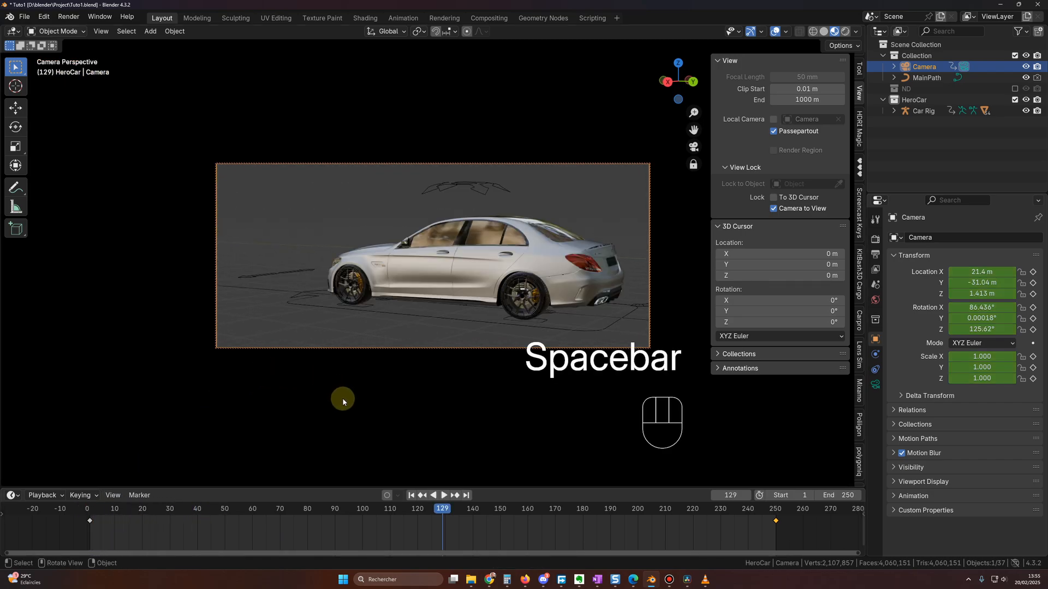
left_click(92, 513)
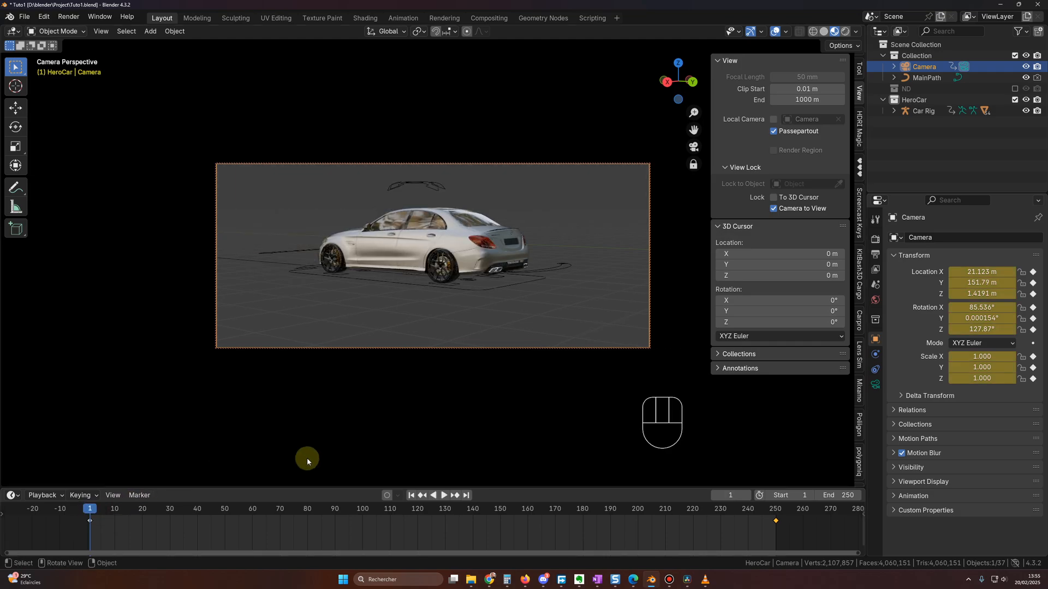
left_click(439, 495)
left_click(391, 529)
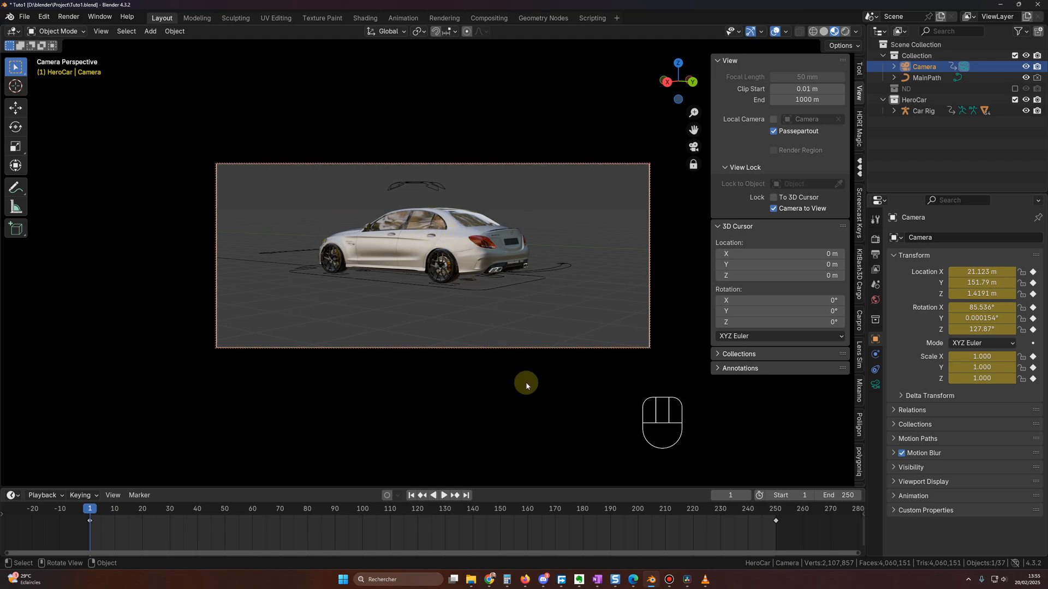
- Select all of the camera's keyframes and set their interpolation mode to Linear
left_click(458, 526)
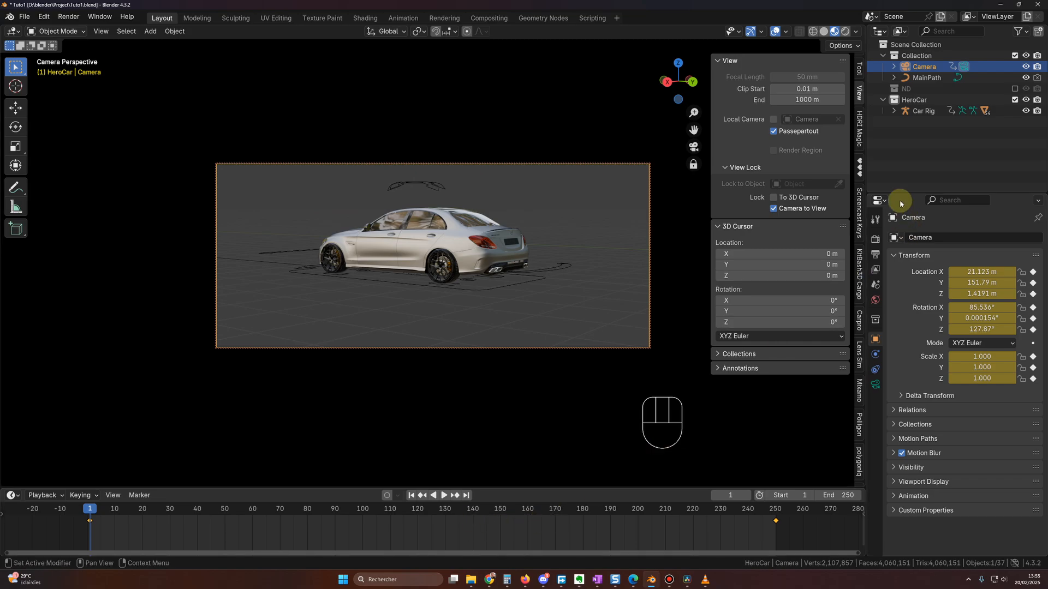
left_click(392, 529)
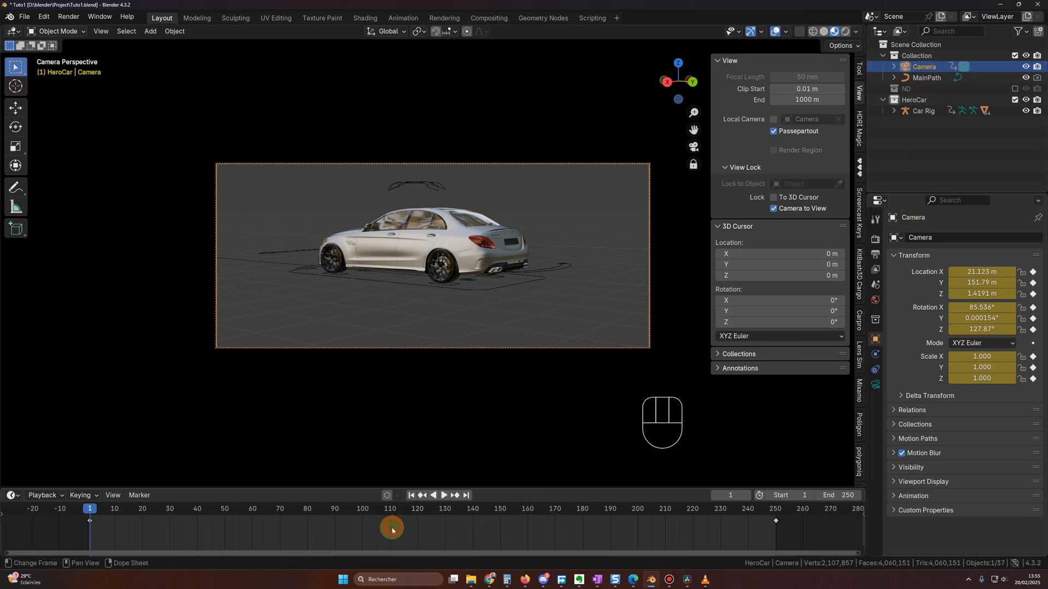
right_click(409, 533)
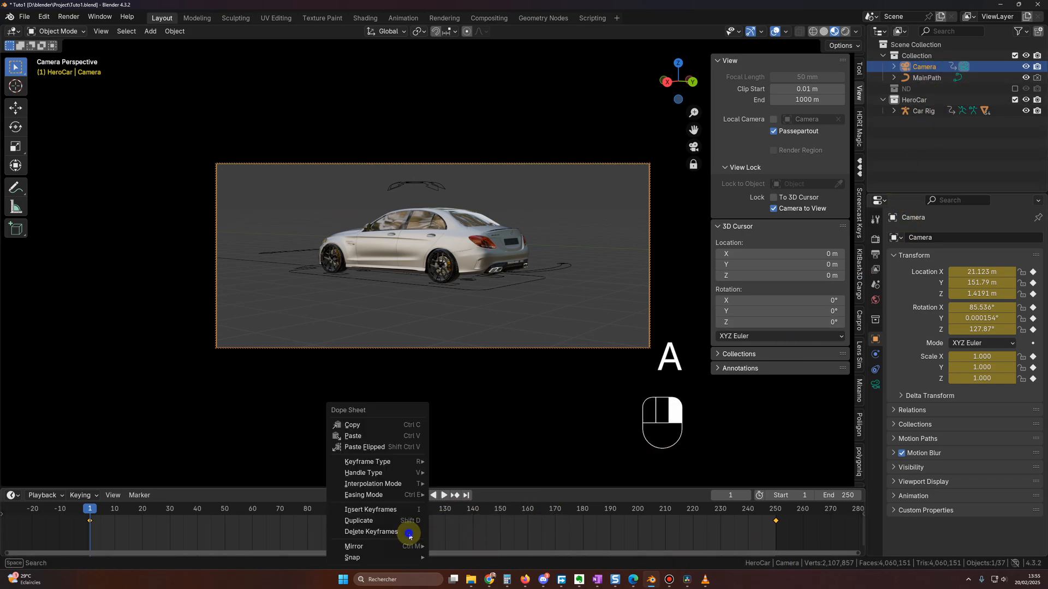
mouse_move(393, 484)
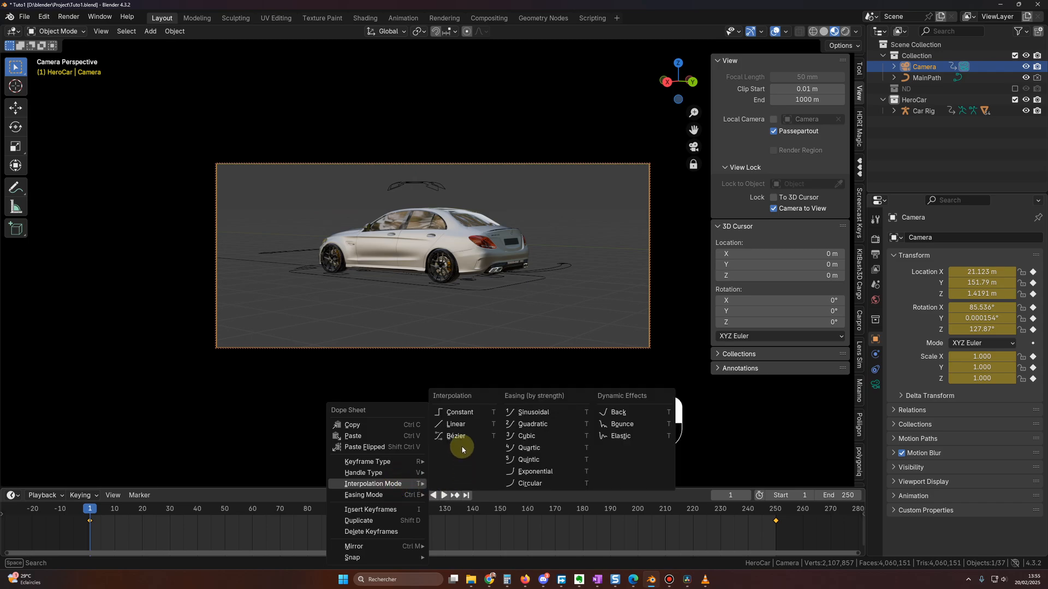
left_click(459, 425)
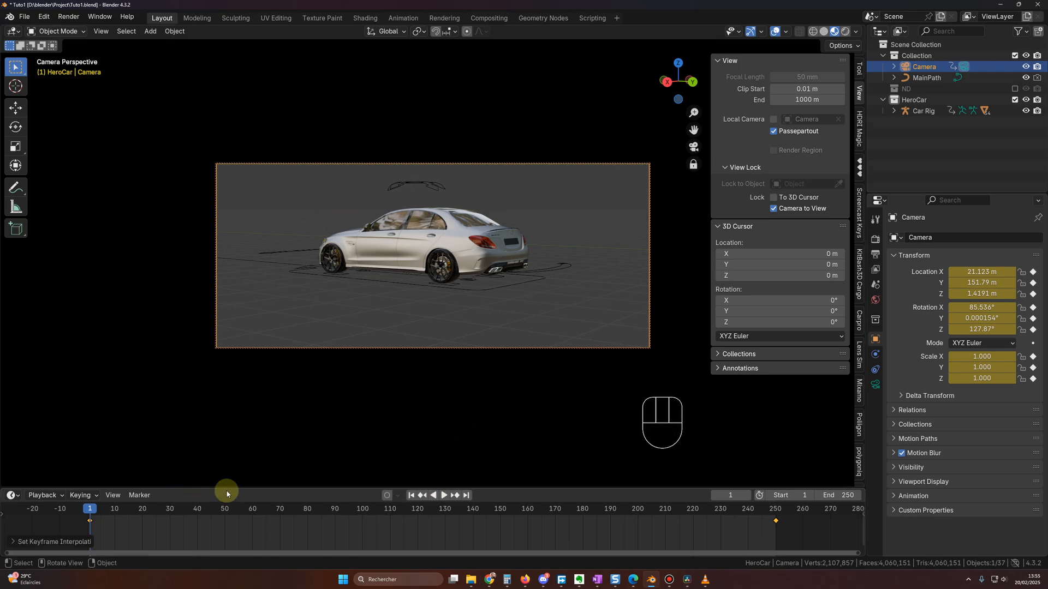
- Preview the camera animation, switch the viewport shading to Solid and replay the animation from the start
left_click(443, 495)
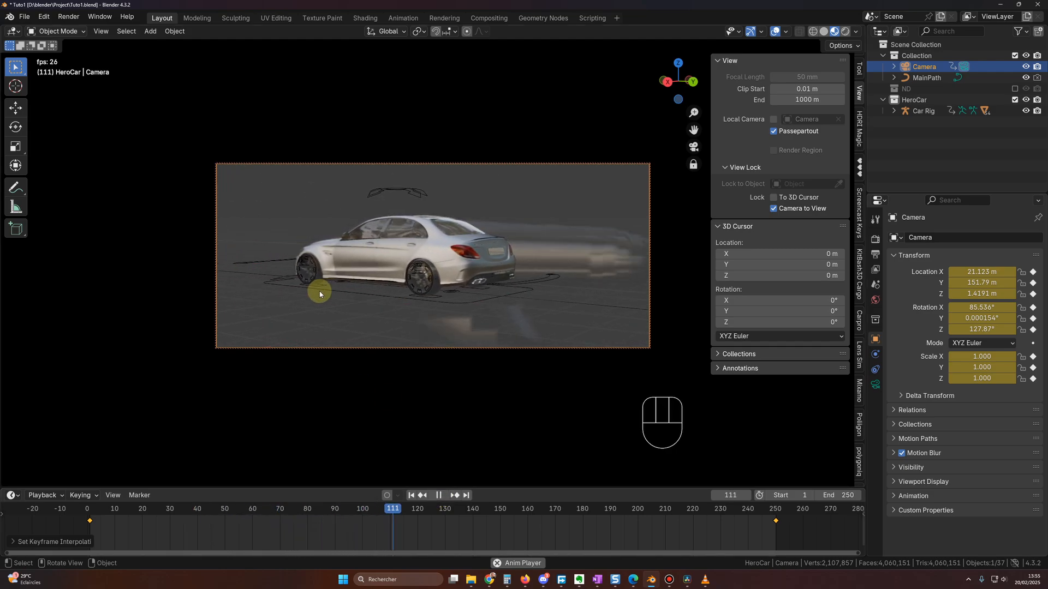
left_click(439, 495)
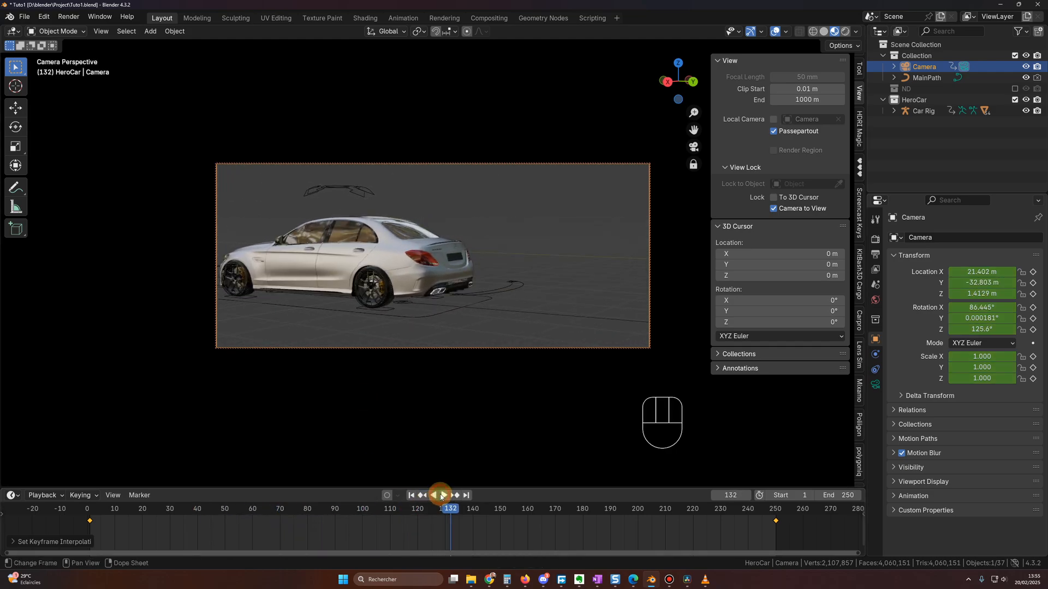
left_click(824, 32)
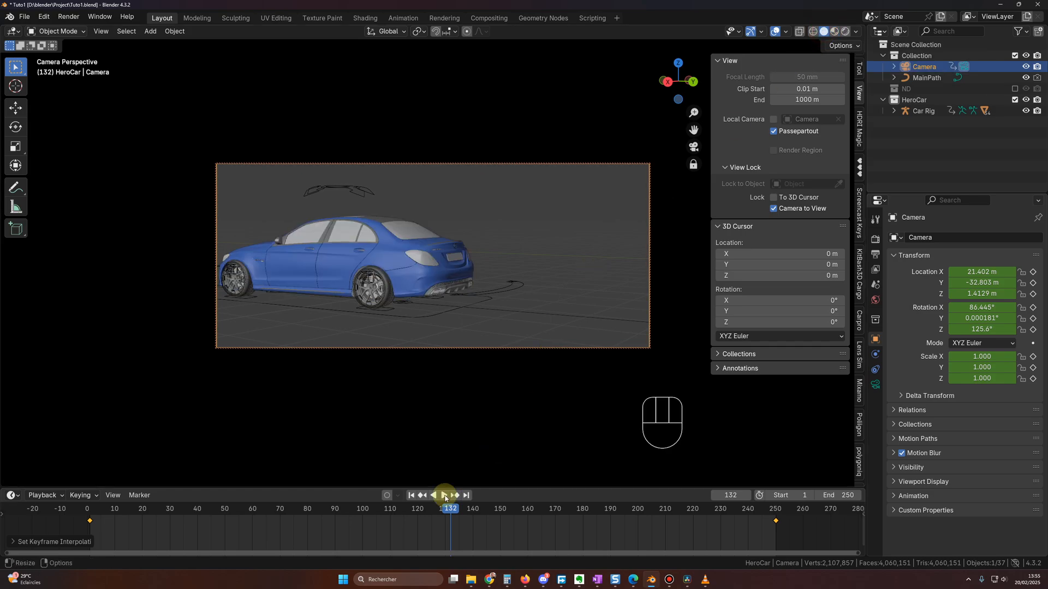
left_click(414, 495)
left_click(443, 496)
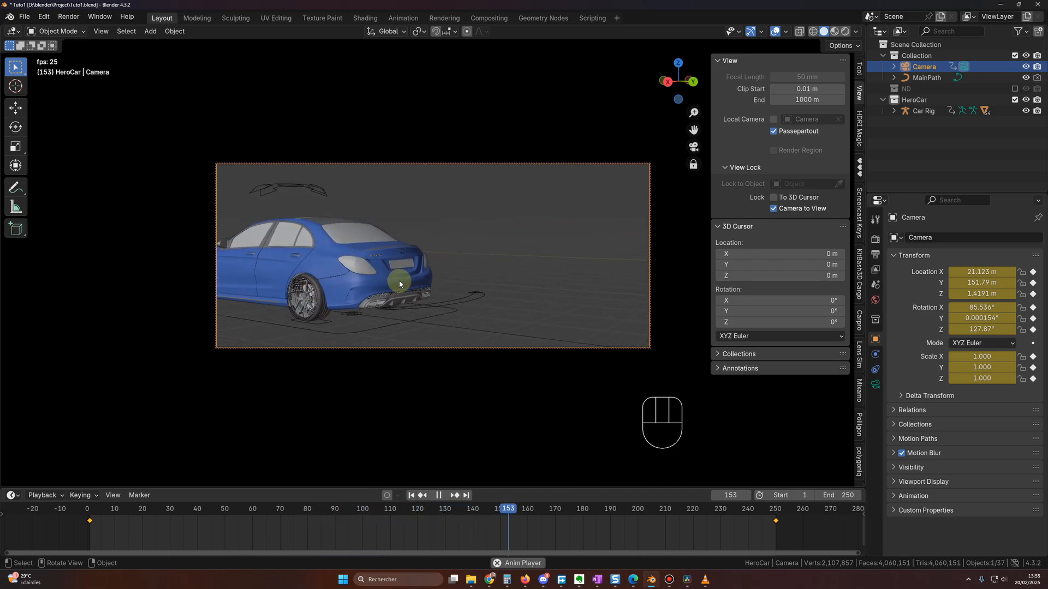
key("space")
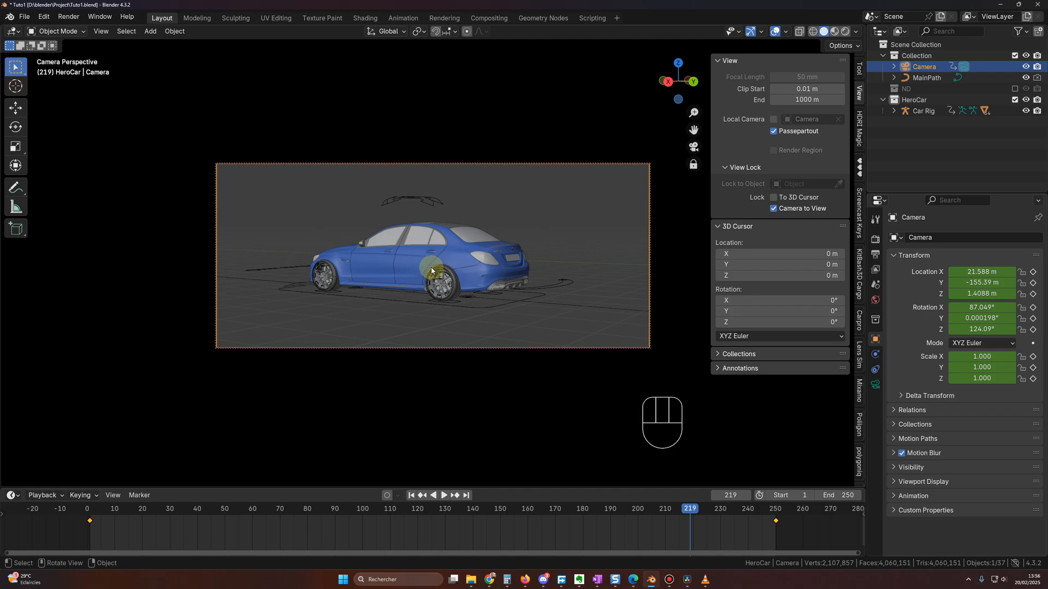
- Install the Rigacar add-on from the file rigacar-Jeanyan3D-Fix-v3.zip in the Plugins folder
middle_click_drag(434, 328, 413, 329, "shift")
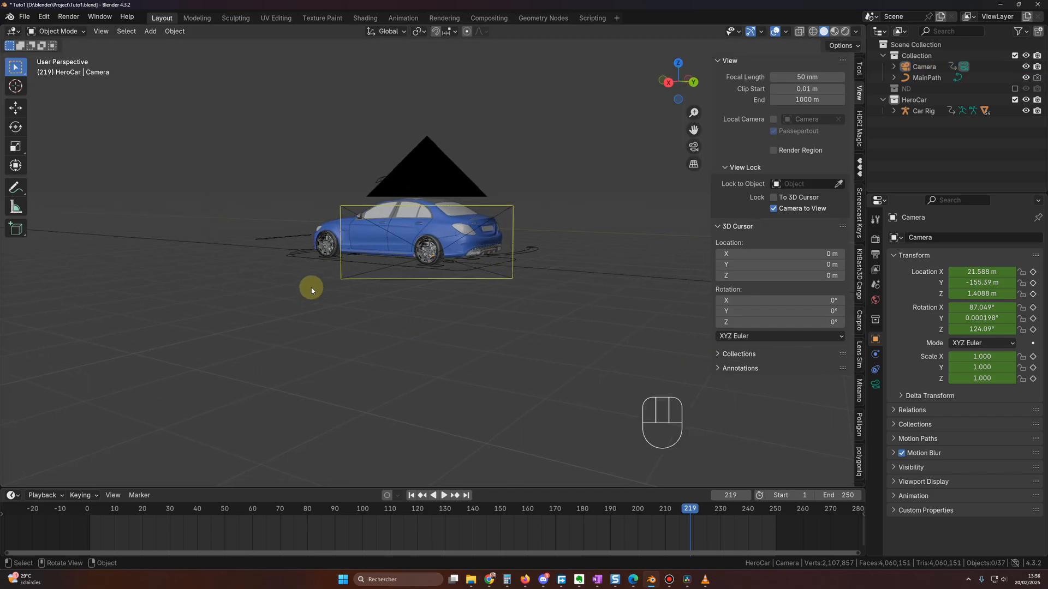
left_click(44, 17)
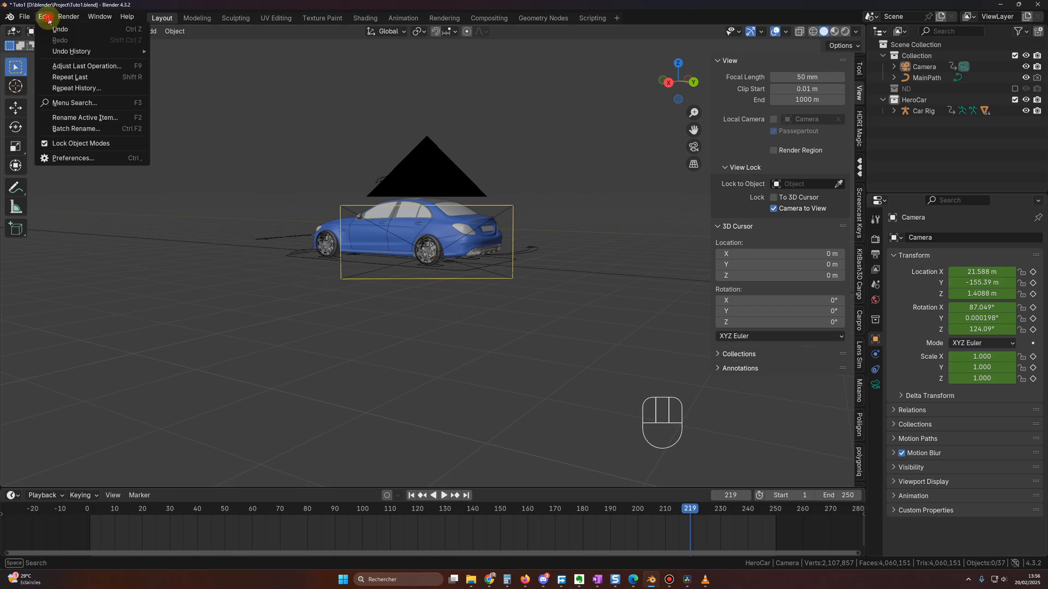
left_click(75, 160)
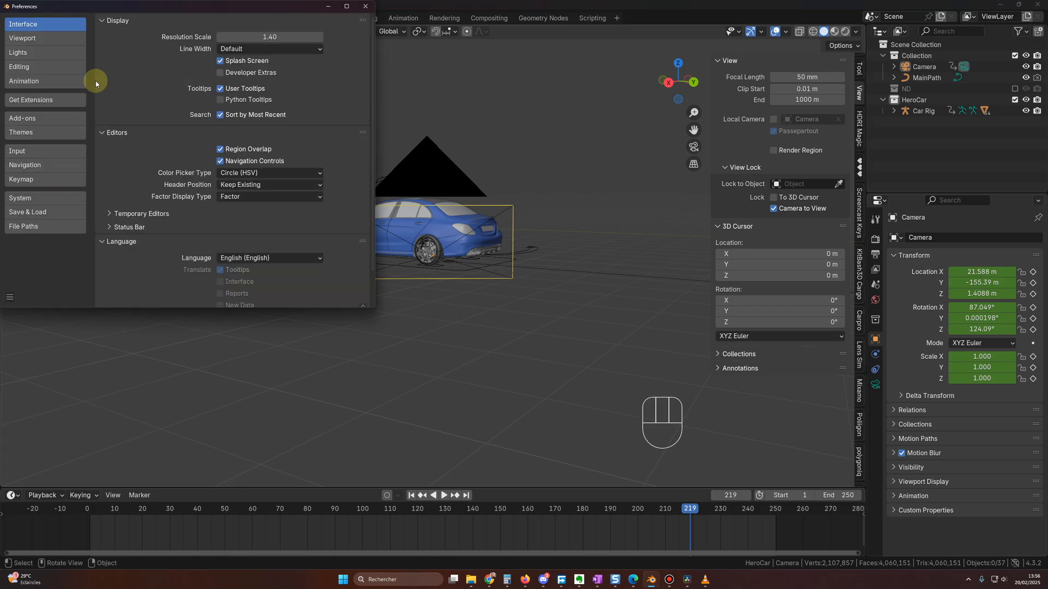
left_click(25, 119)
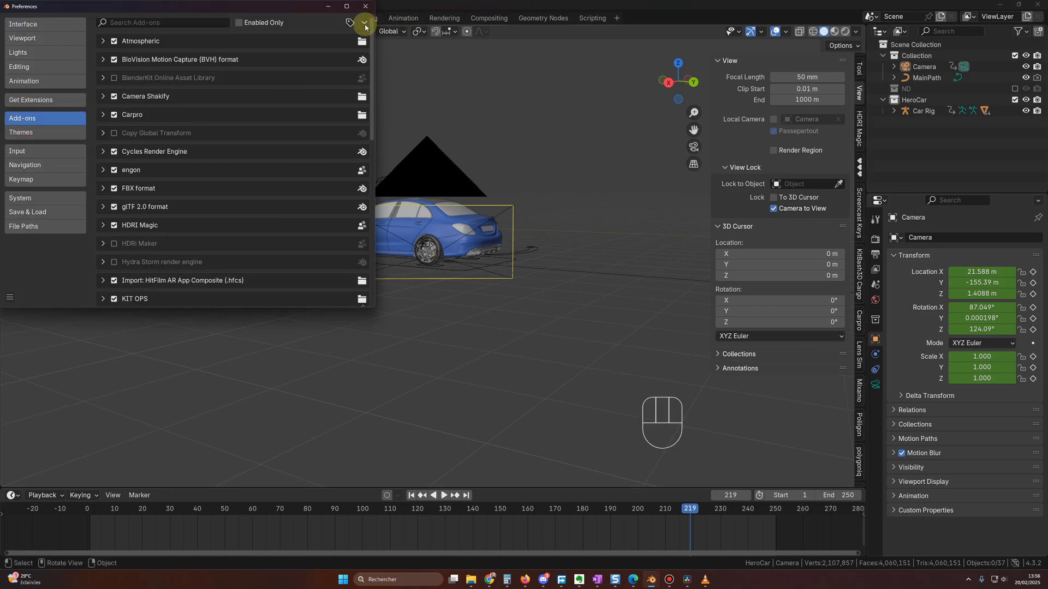
left_click(364, 22)
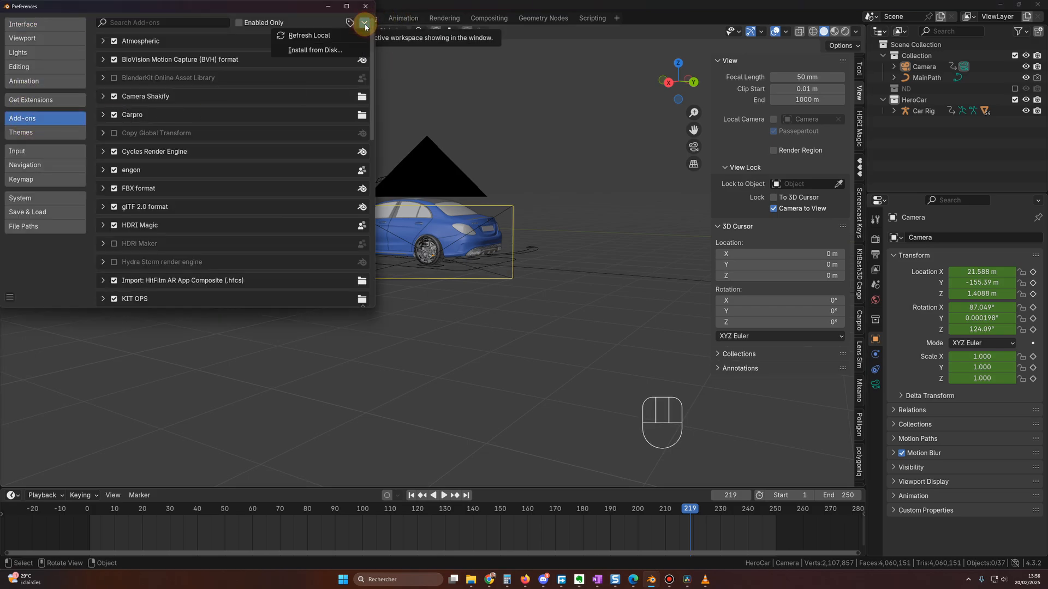
left_click(312, 51)
left_click(204, 412)
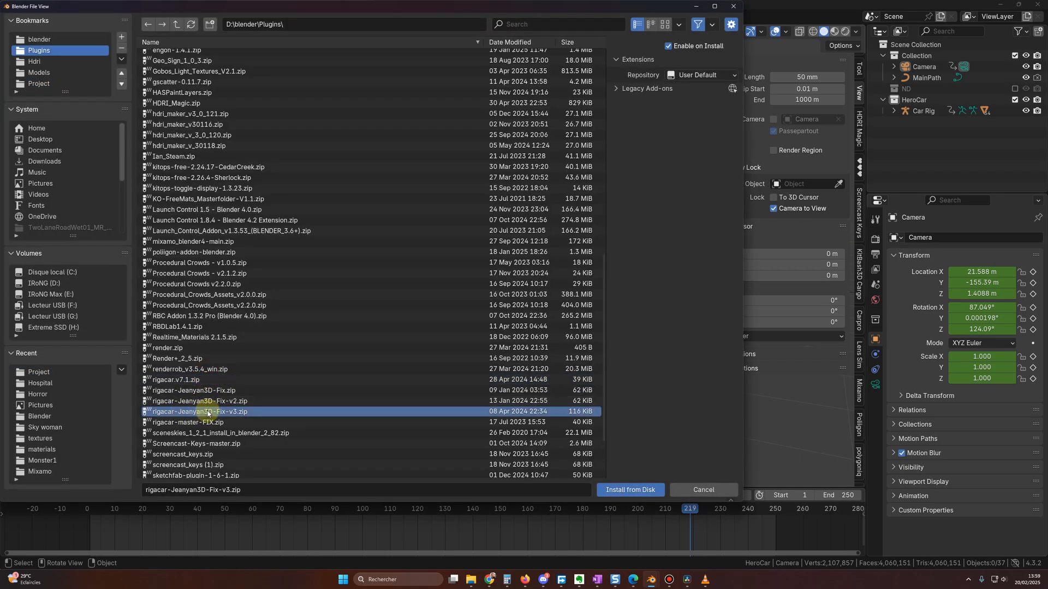
left_click(631, 491)
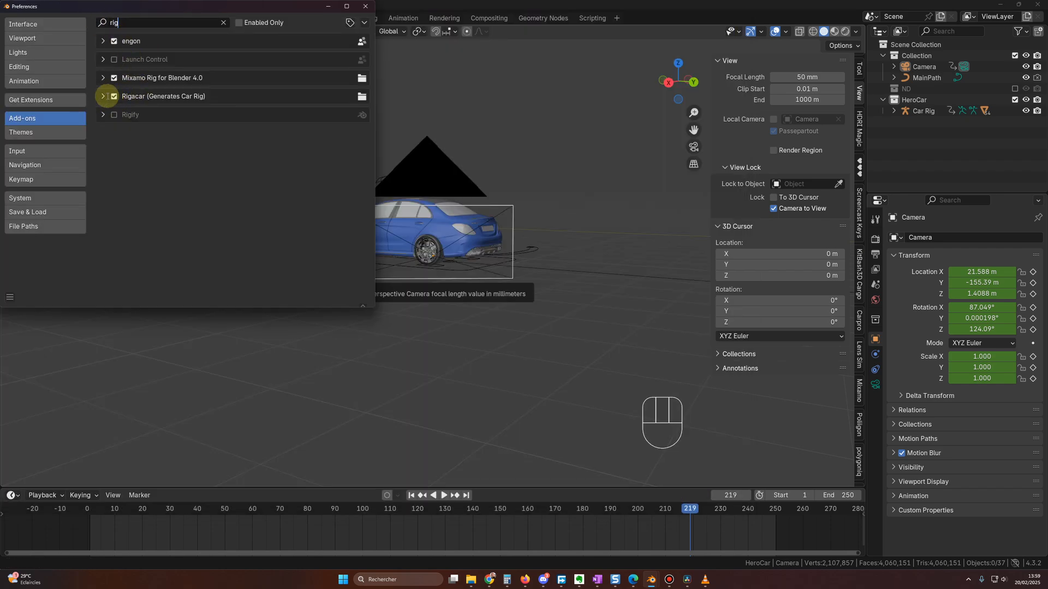
- Select the car rig, frame it in the viewport and bring up the Rigacar animation tools
key("KP_Decimal")
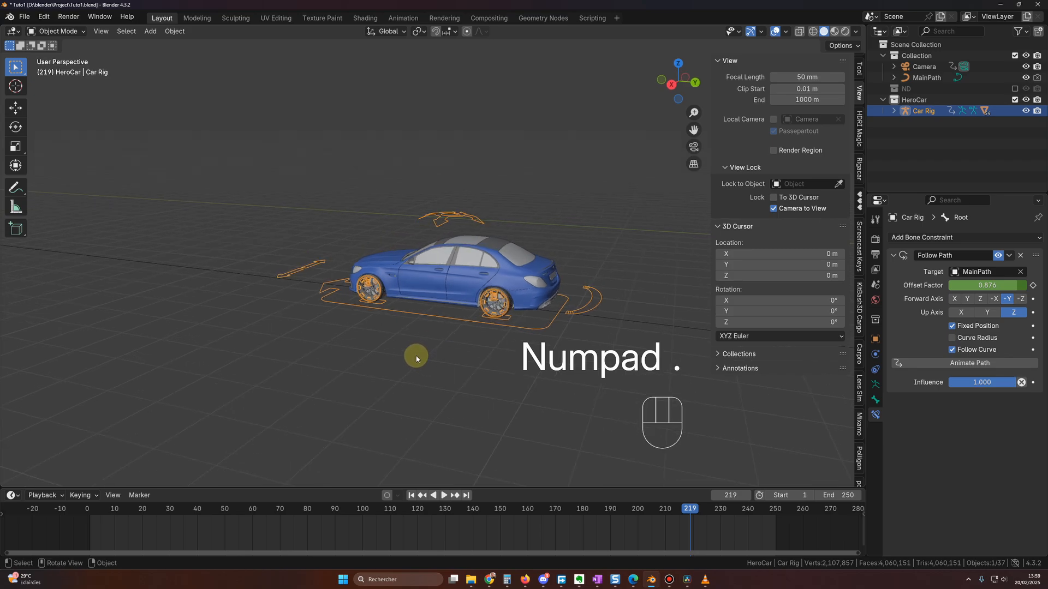
left_click(416, 356)
left_click(455, 214)
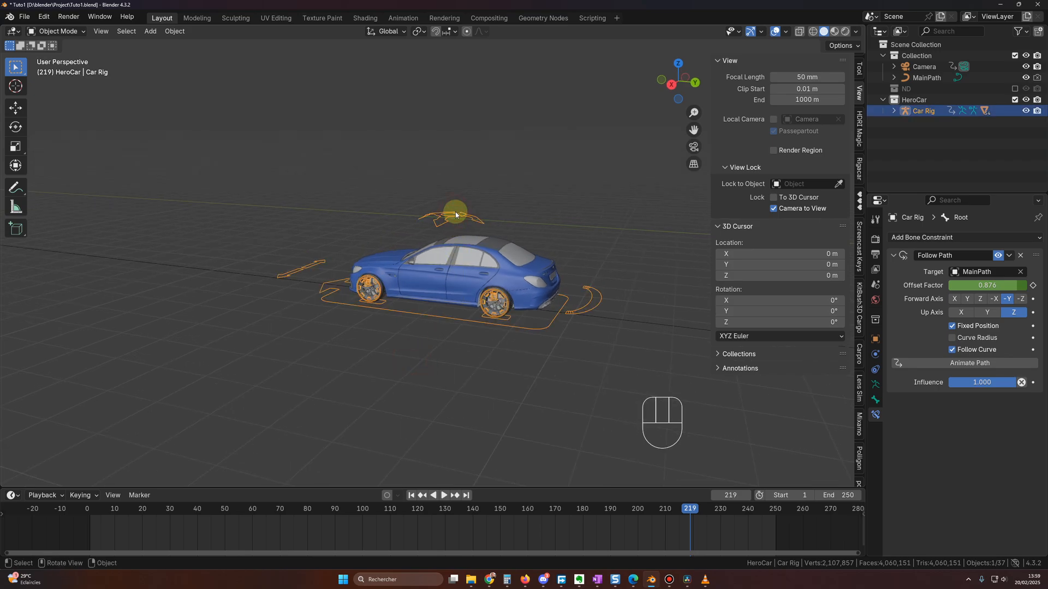
key("n")
key("n")
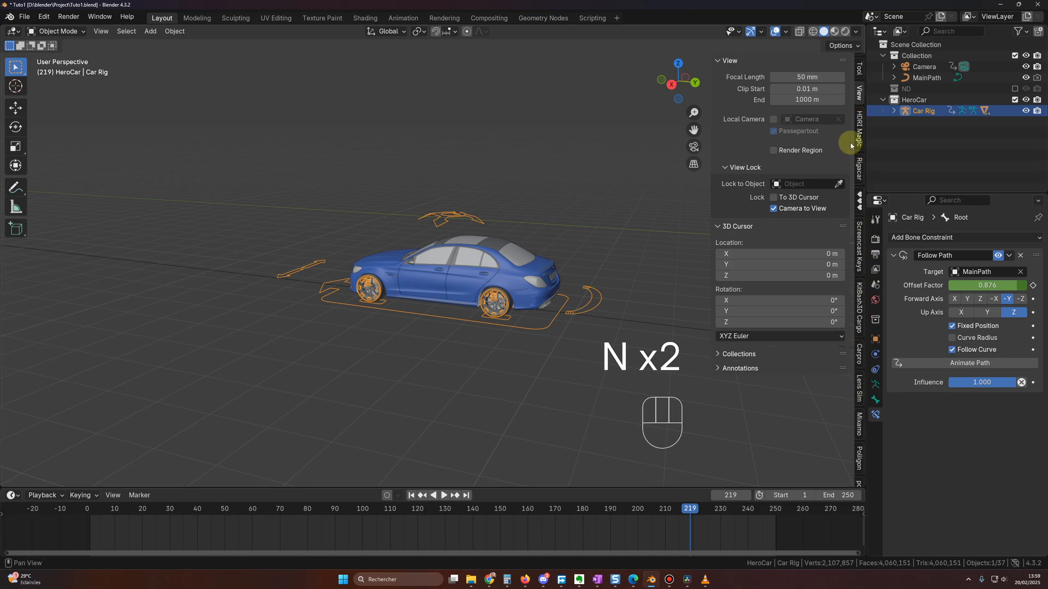
key("n")
key("n")
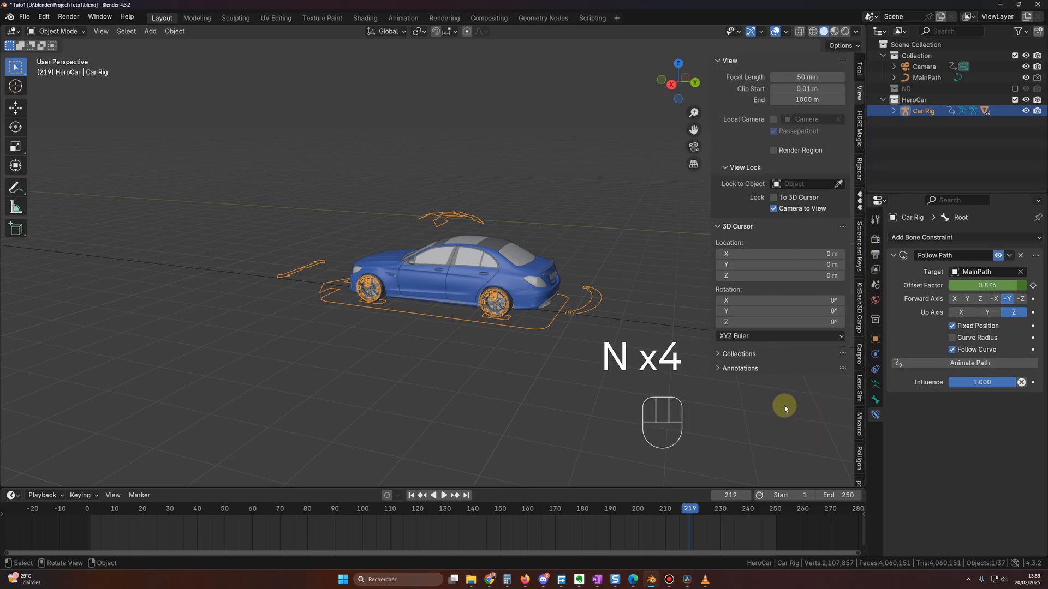
left_click(859, 173)
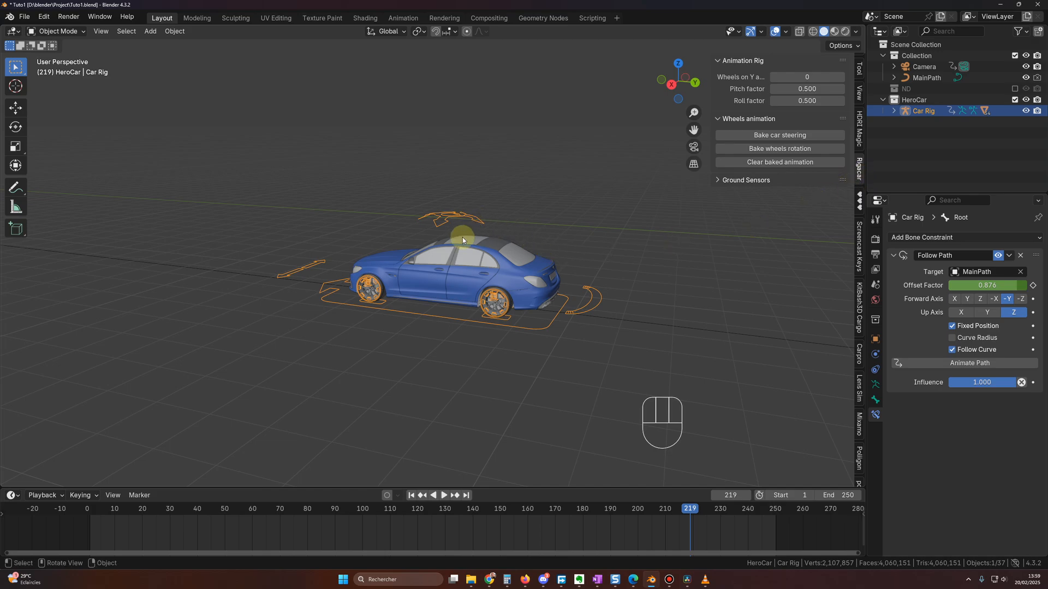
- Bake the car steering for frames 1 to 250 with rotation factor 1.00 and keyframe tolerance 0.01, and bake the wheels rotation
left_click(551, 213)
left_click(463, 217)
left_click(776, 136)
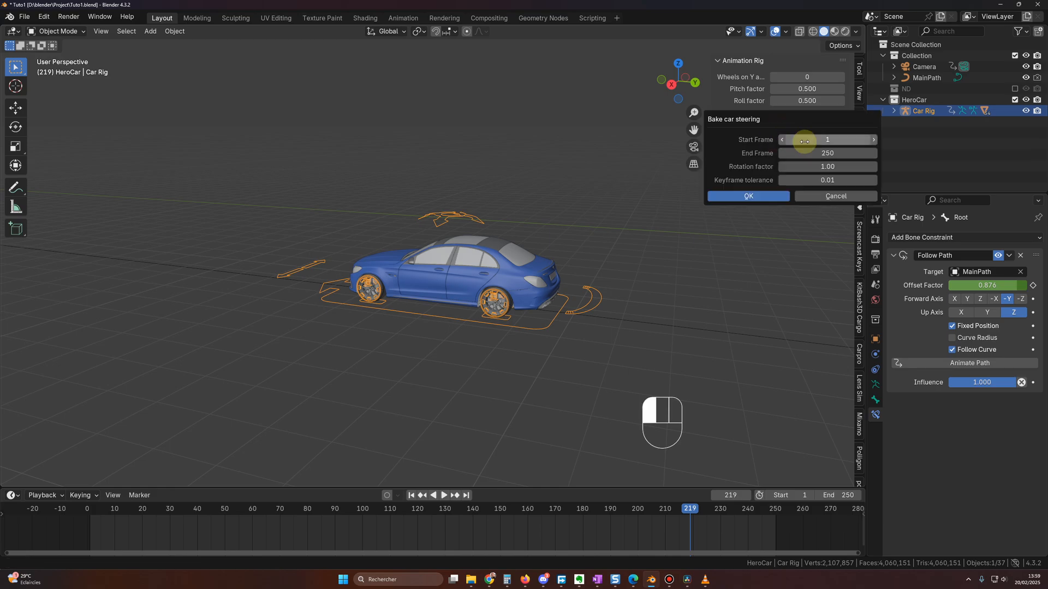
left_click(746, 197)
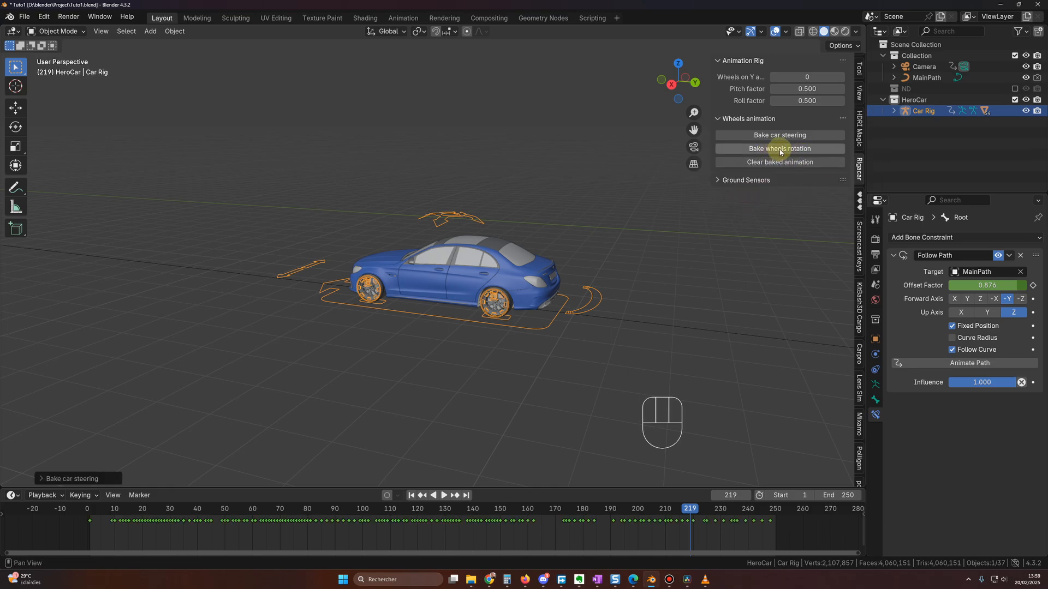
left_click(779, 149)
left_click(757, 197)
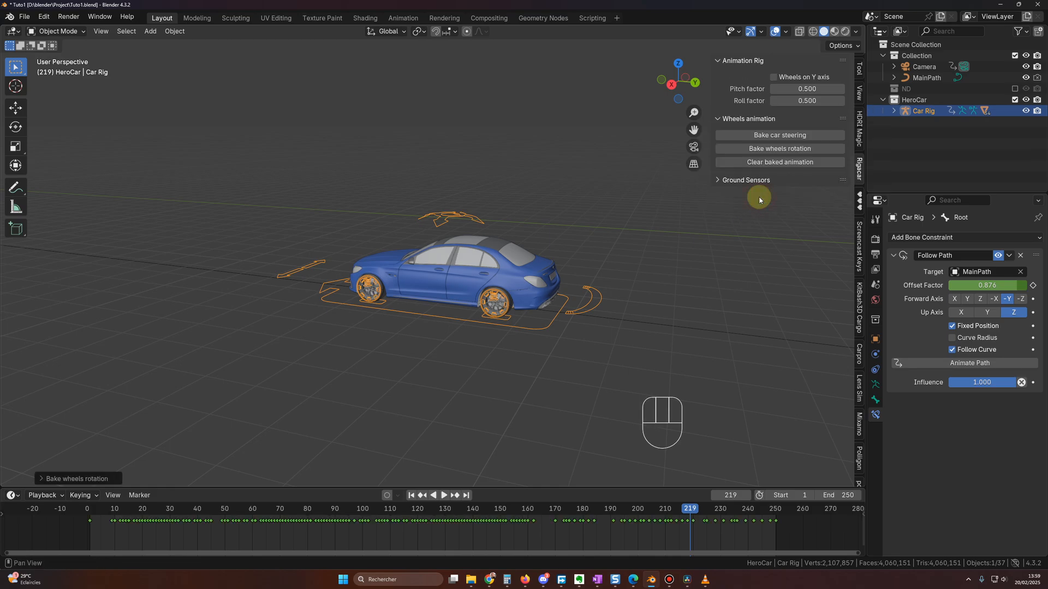
- Play the baked car animation through the camera view from frame 1 to check the wheels
key("KP_0")
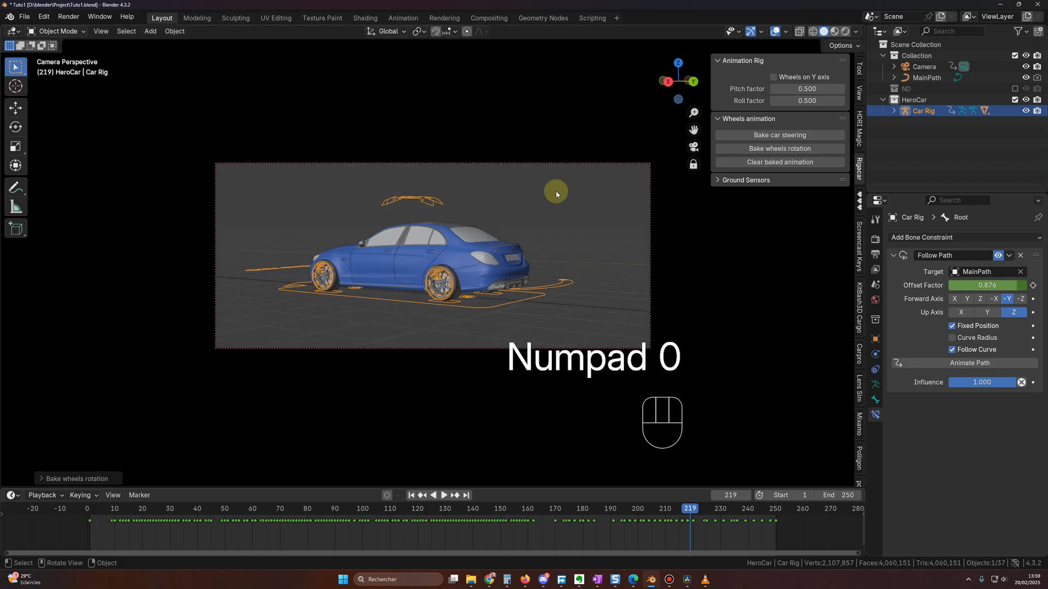
left_click_drag(87, 510, 90, 511)
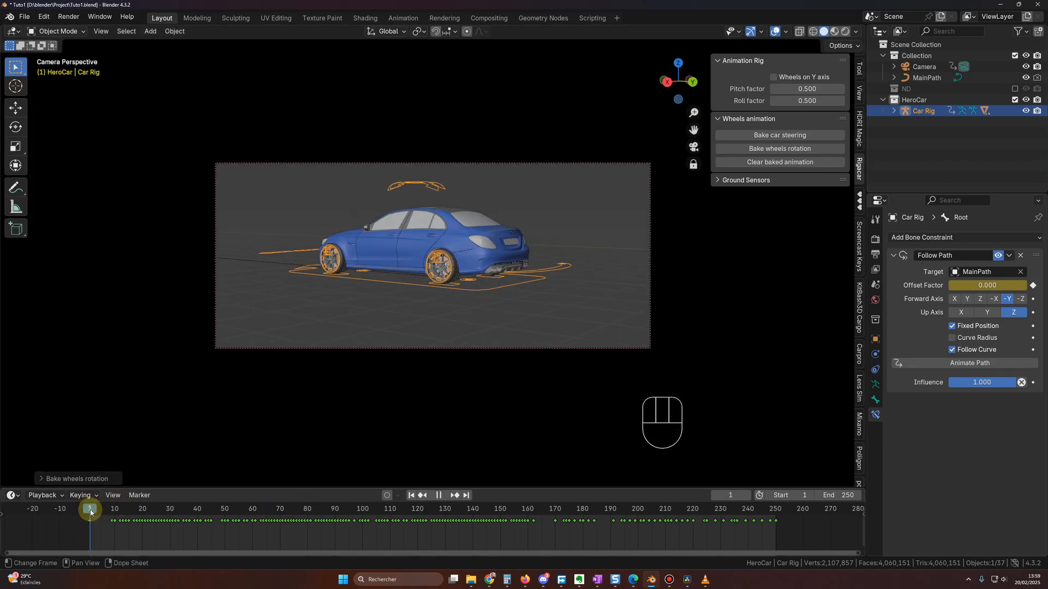
key("space")
left_click(296, 317)
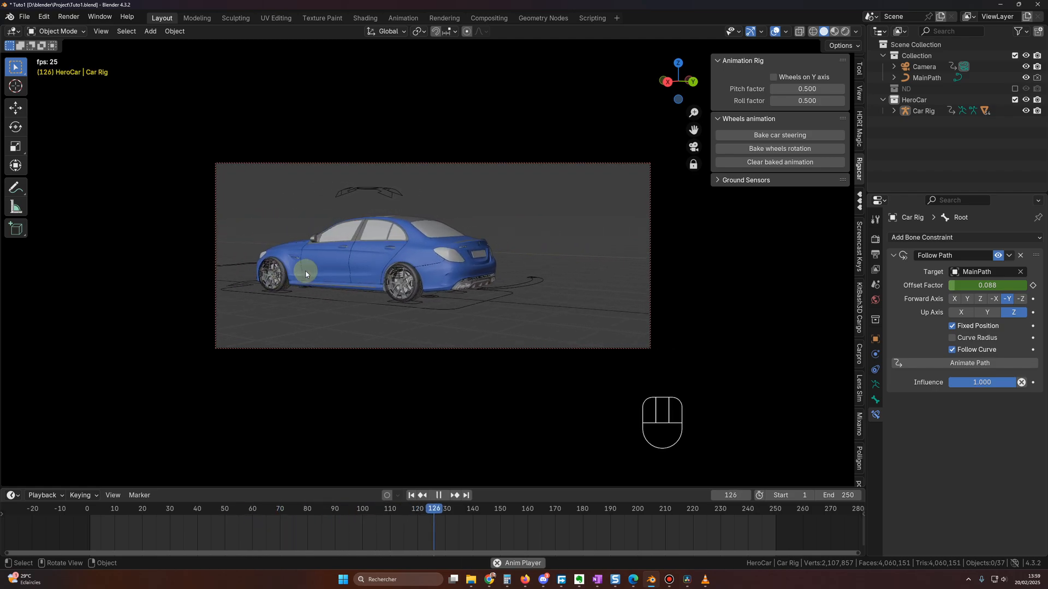
key("space")
key("space")
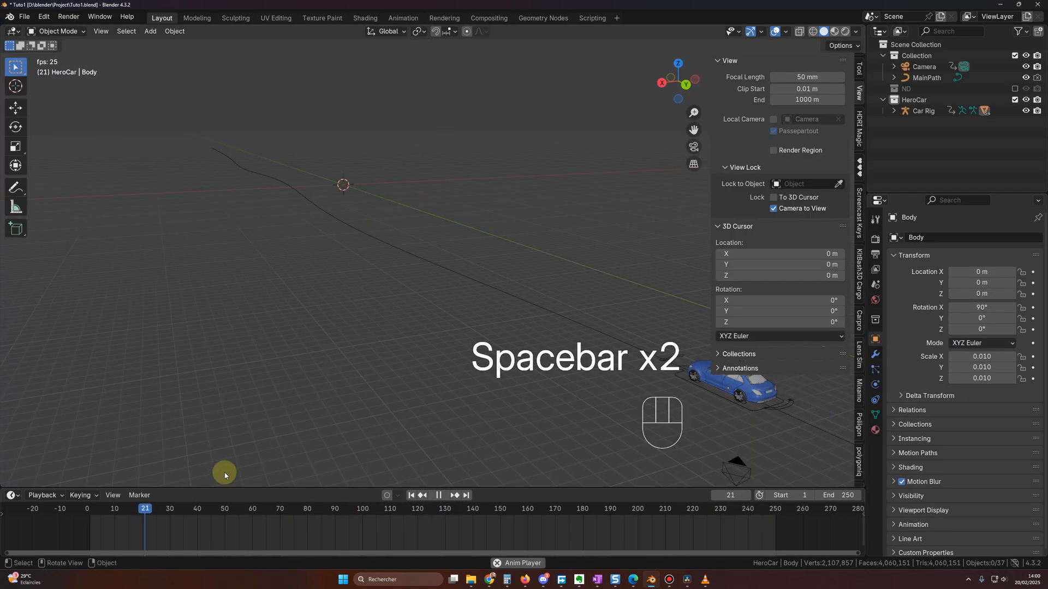
middle_click_drag(224, 474, 377, 431)
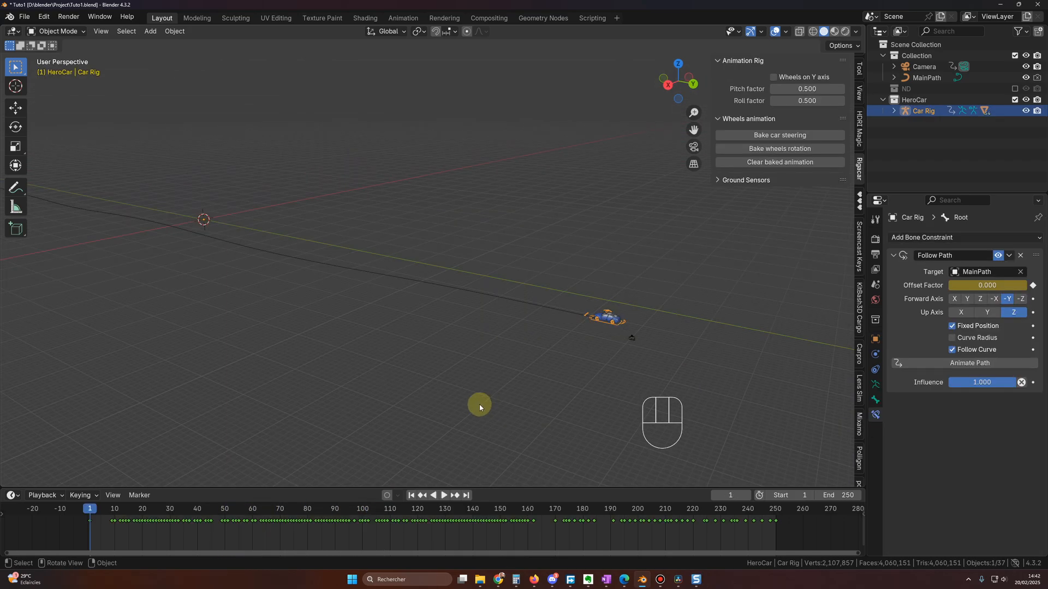
- Add a mesh plane at the world origin and frame it in the viewport
middle_click_drag(480, 405, 344, 339)
key("shift+a")
mouse_move(344, 339)
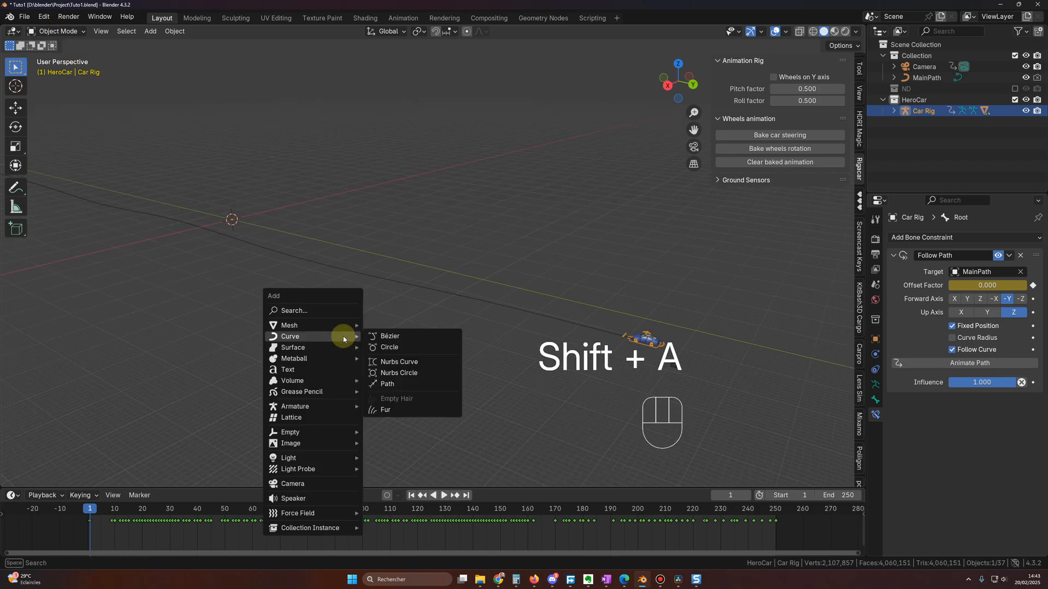
left_click(371, 324)
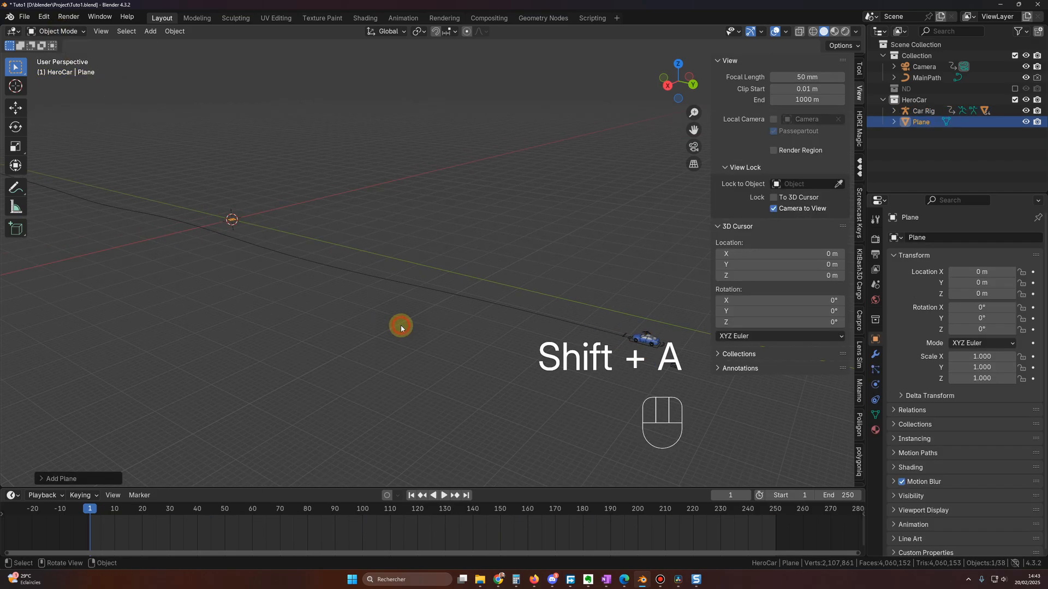
key("KP_Decimal")
scroll(423, 332, "down", 5)
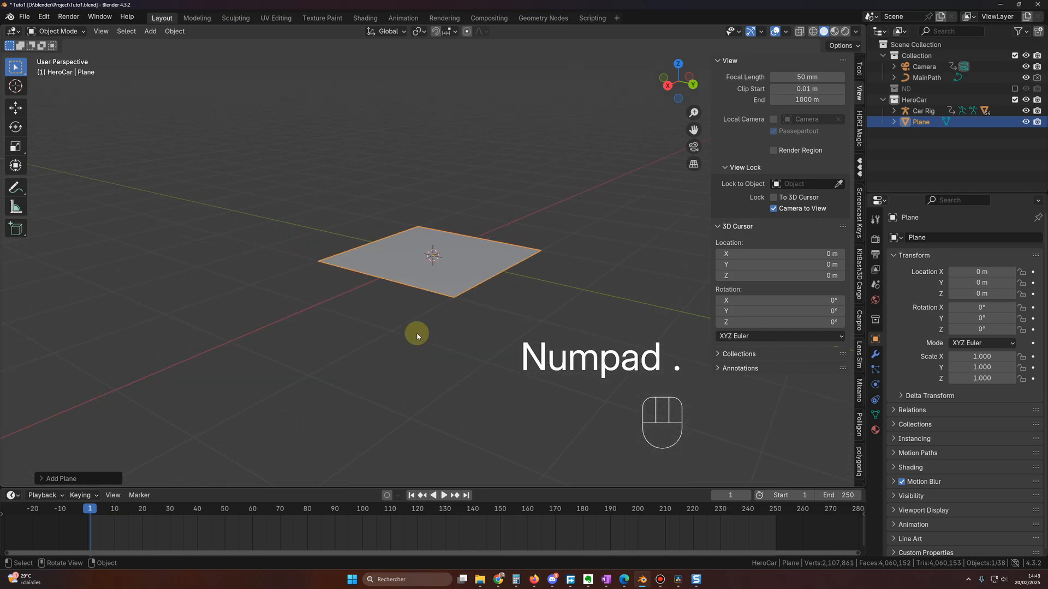
- Rename the new plane as Road and move it from HeroCar into the collection named Collection
double_click(921, 122)
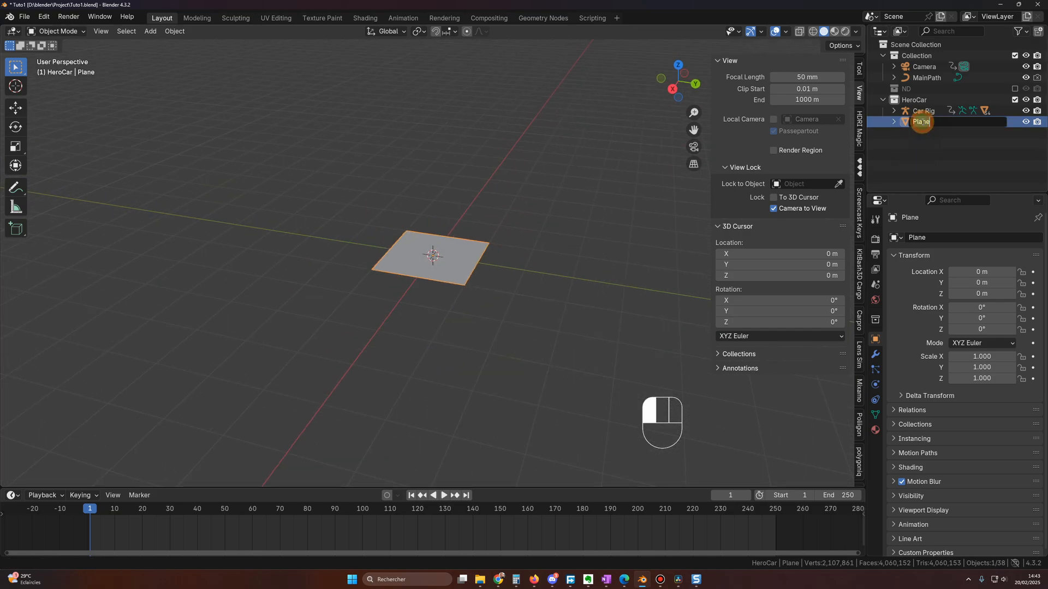
type("Road")
key("Return")
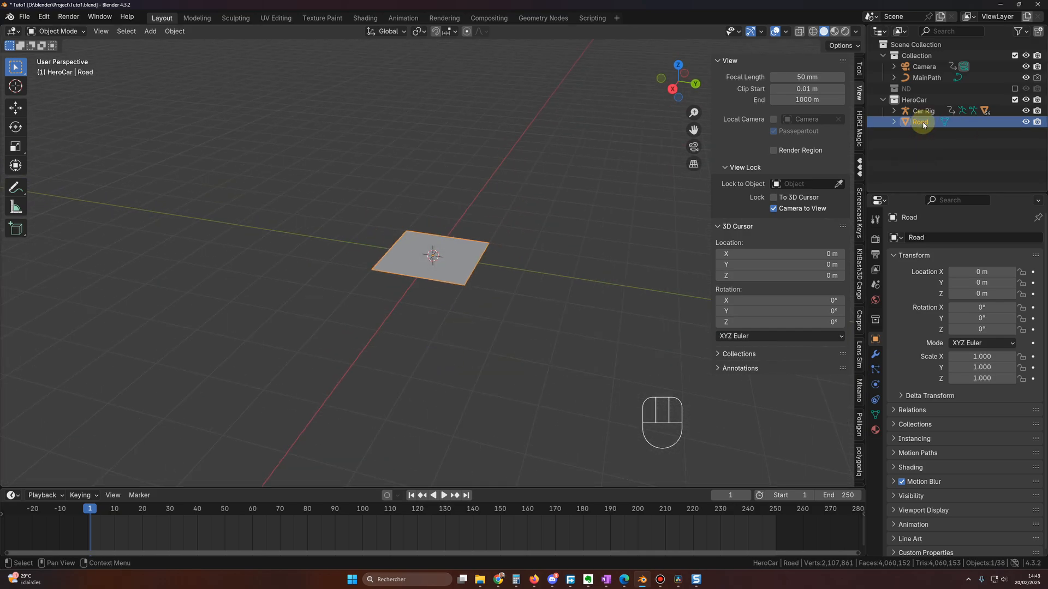
key("m")
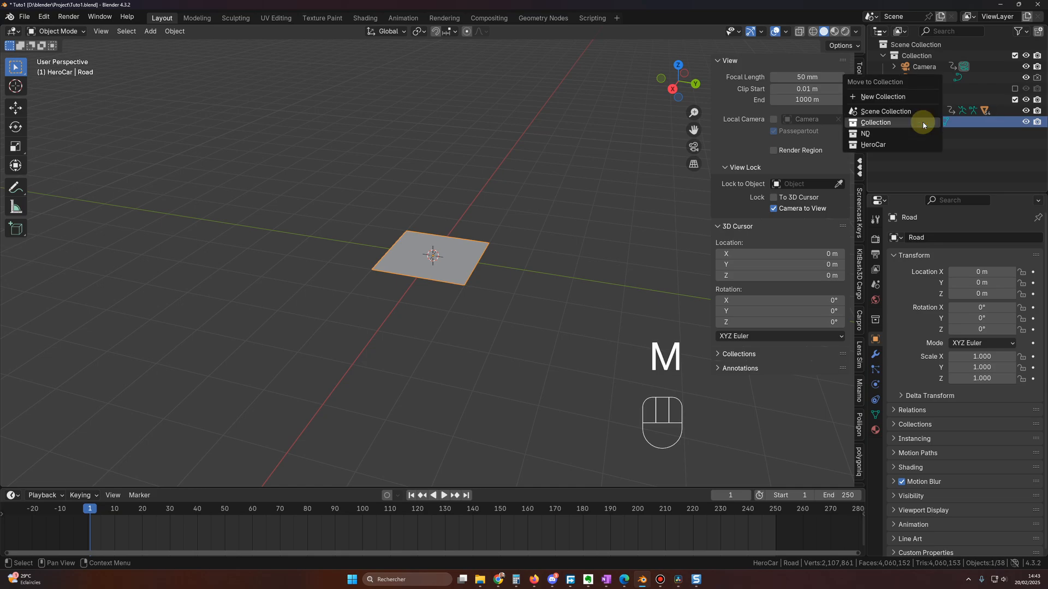
left_click(922, 124)
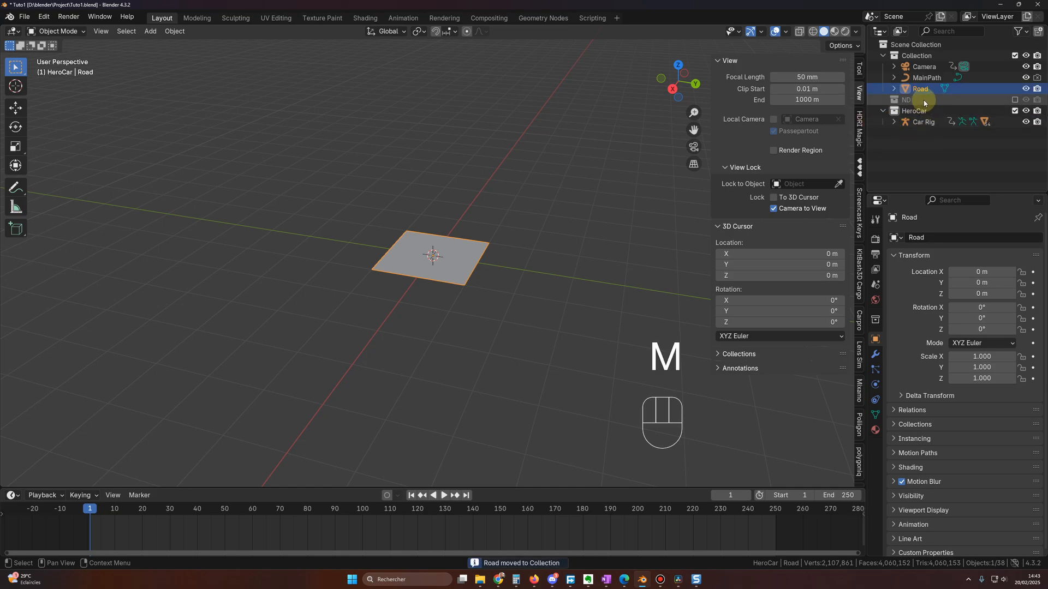
- Set the Road plane's dimensions to 14 m in X and 7 m in Y
key("n")
left_click(458, 255)
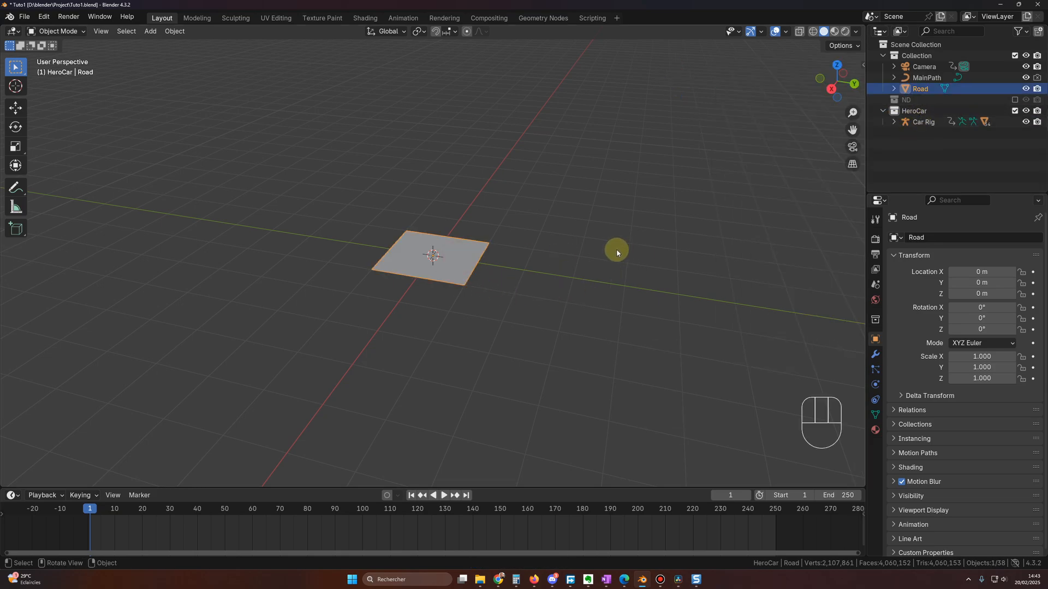
key("n")
left_click(859, 68)
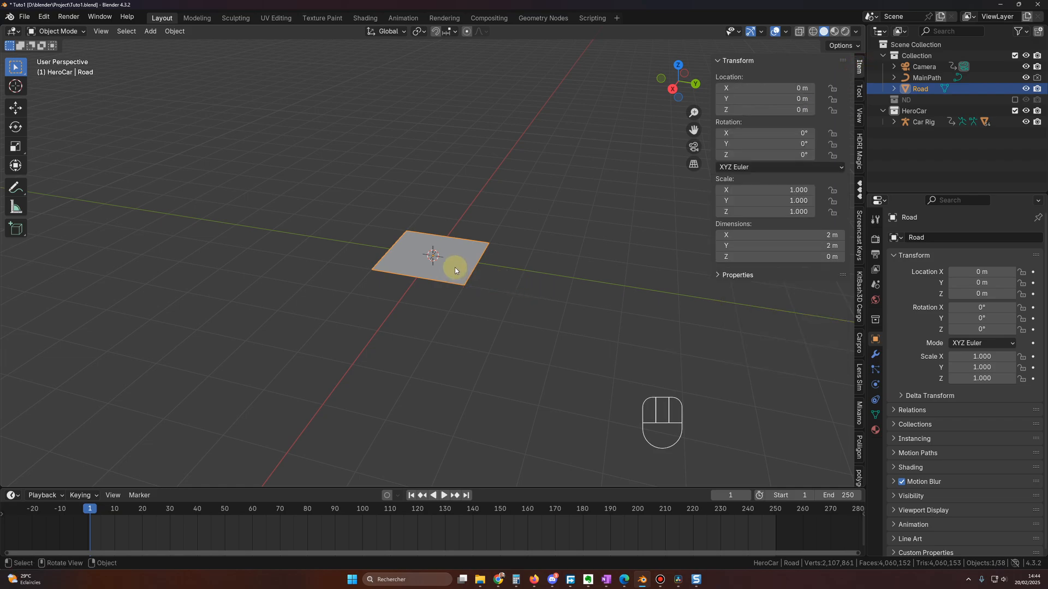
left_click(784, 234)
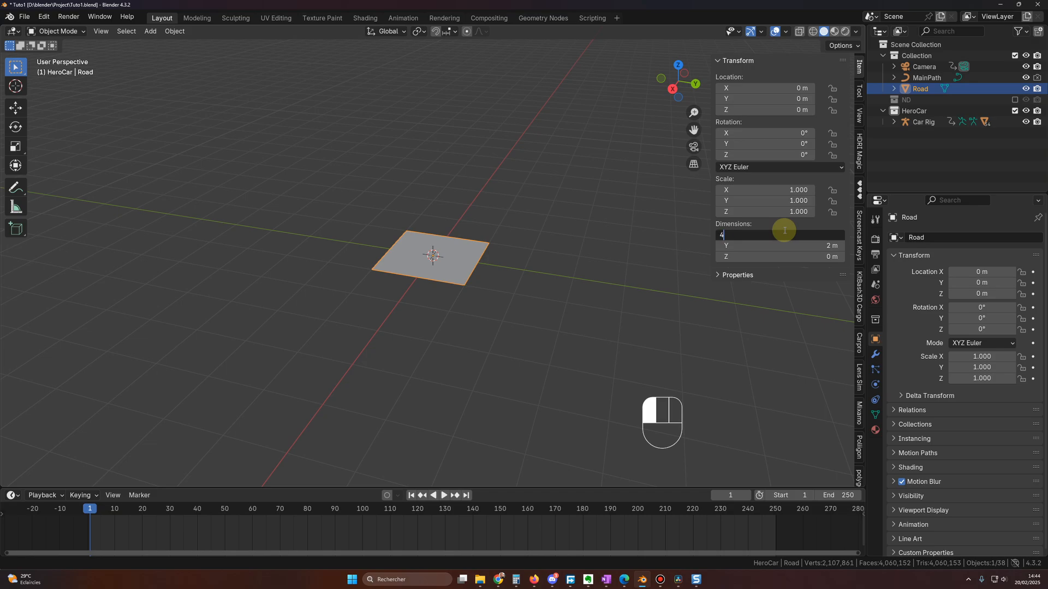
type("14")
key("Return")
left_click(793, 247)
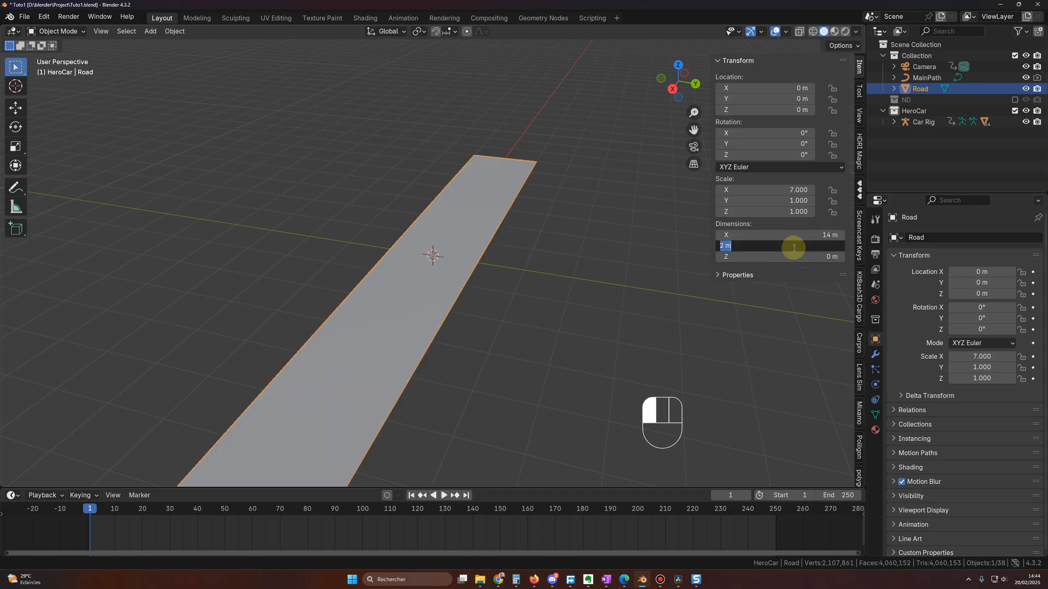
type("7")
key("Return")
scroll(538, 337, "down", 2)
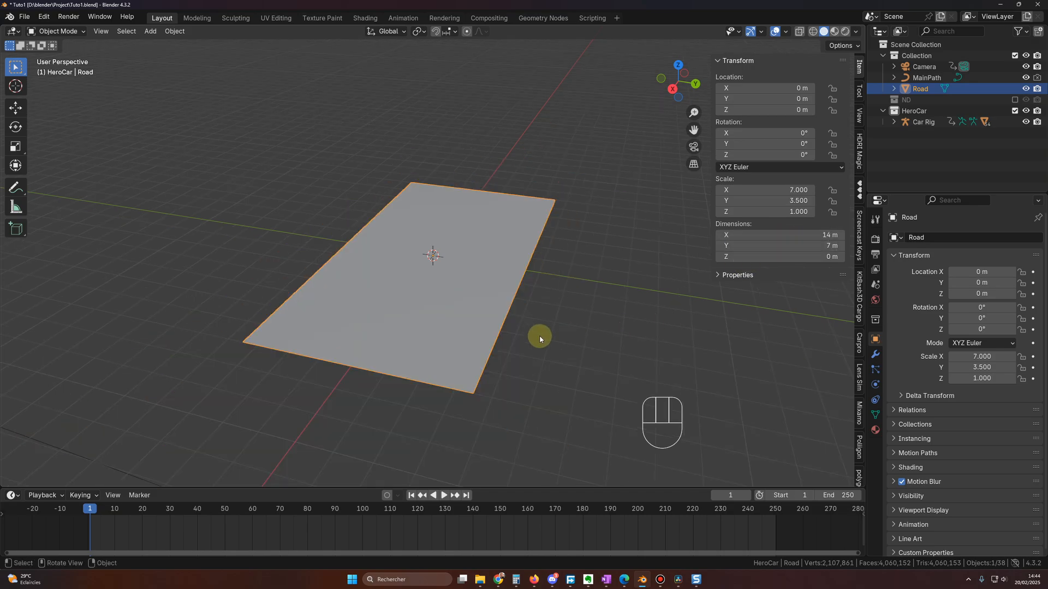
- Set the Road plane's Z rotation to 90°
left_click(754, 152)
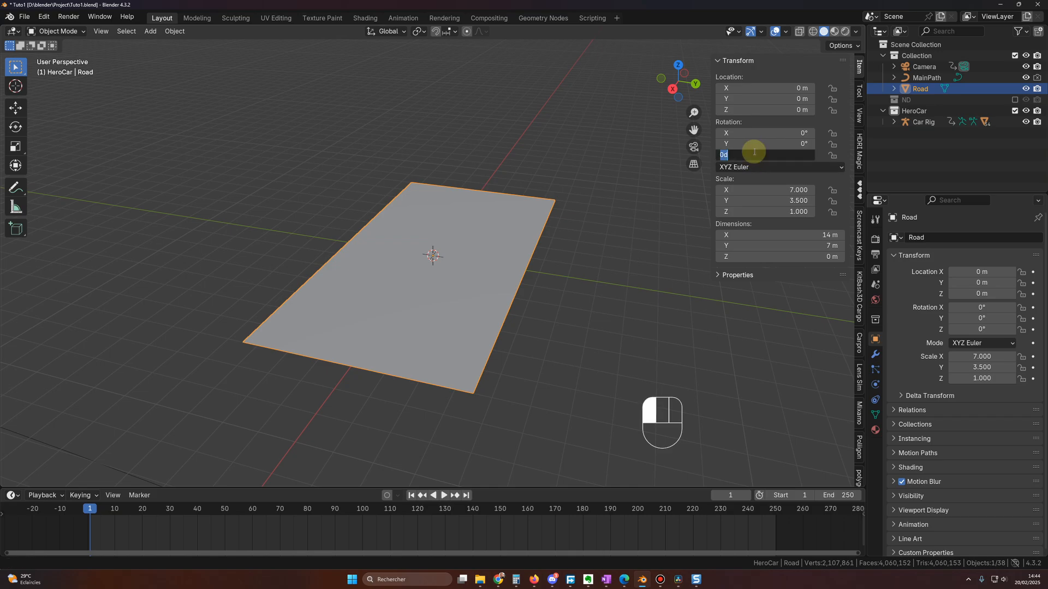
type("90")
key("Return")
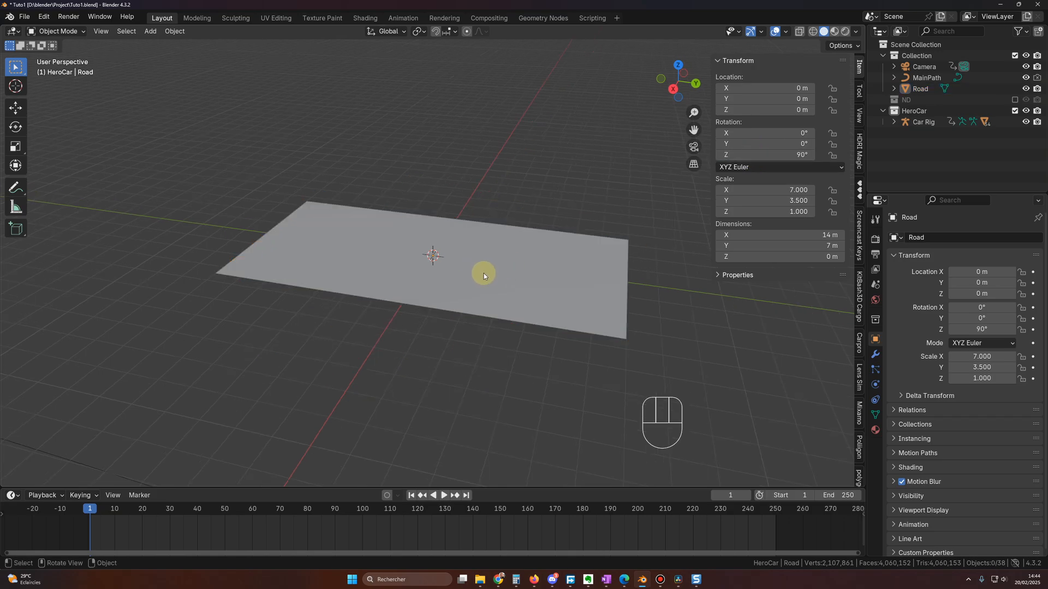
- Switch to the Shading workspace and create a new material for the Road plane
left_click(365, 18)
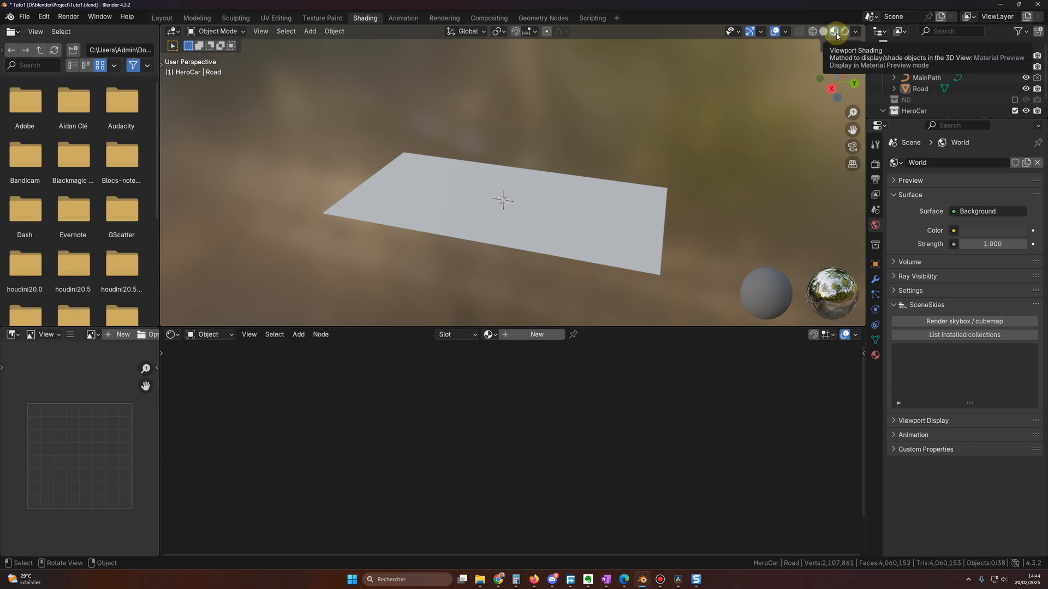
left_click(566, 215)
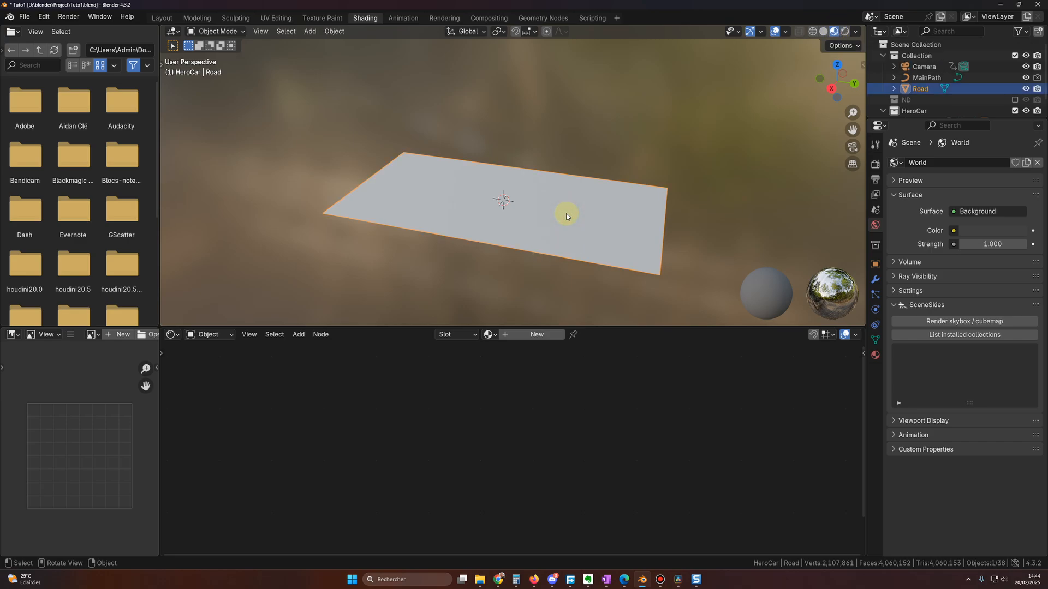
left_click(538, 337)
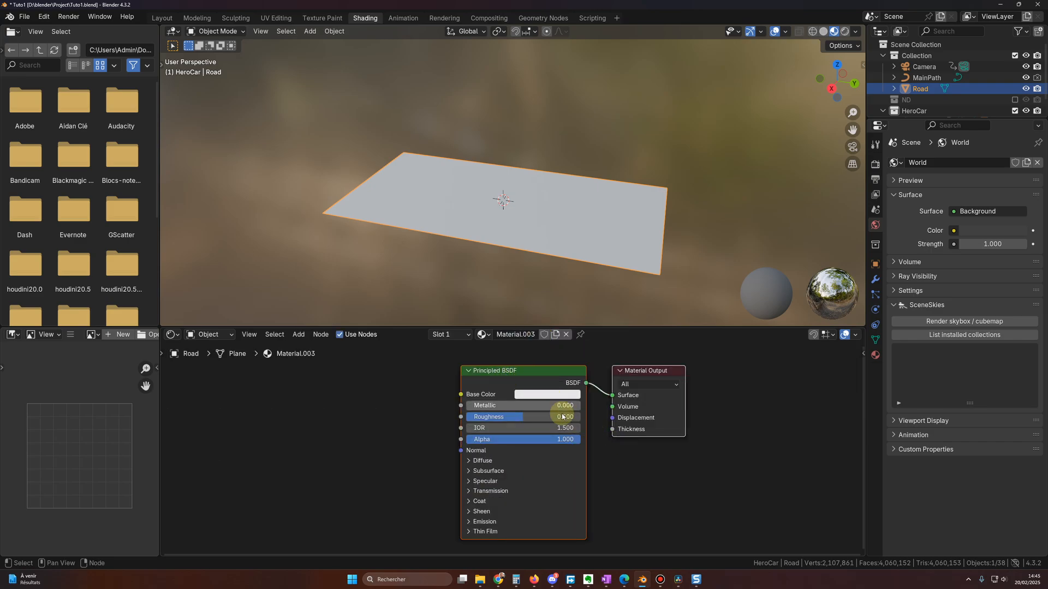
- Try a red base color on the Road plane's Principled BSDF material
left_click(547, 394)
left_click(558, 283)
left_click_drag(557, 282, 563, 298)
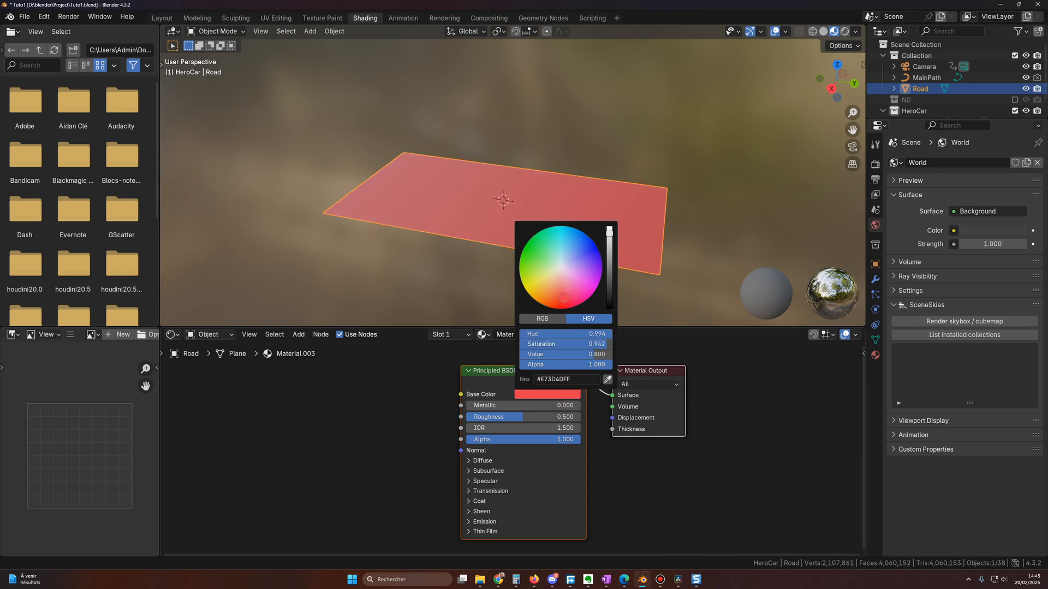
left_click(509, 301)
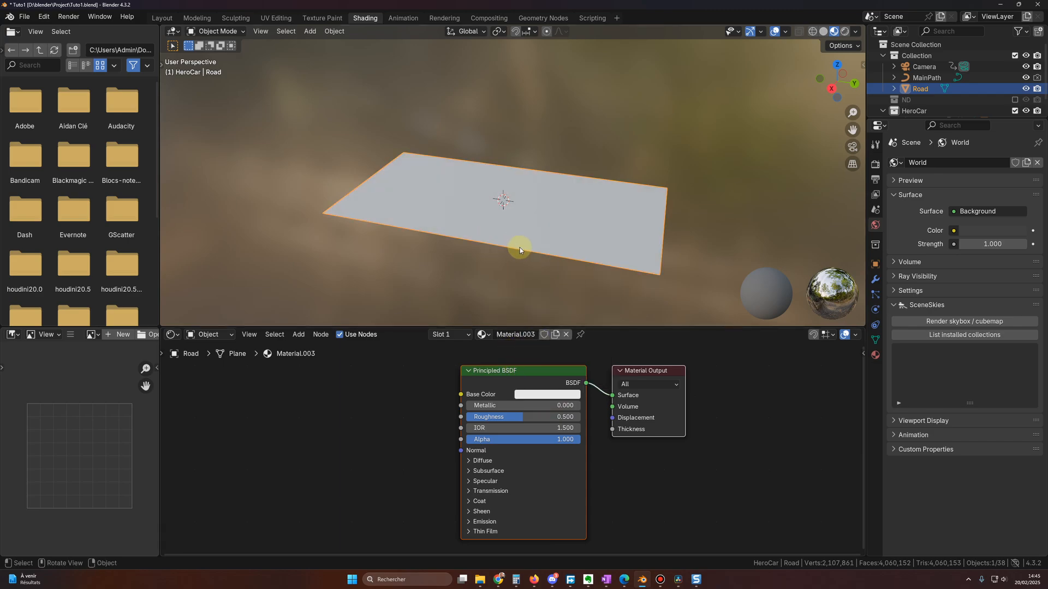
- Look over the road texture files in the Downloads Road folder and check the Node Wrangler add-on in the preferences
key("alt+Tab")
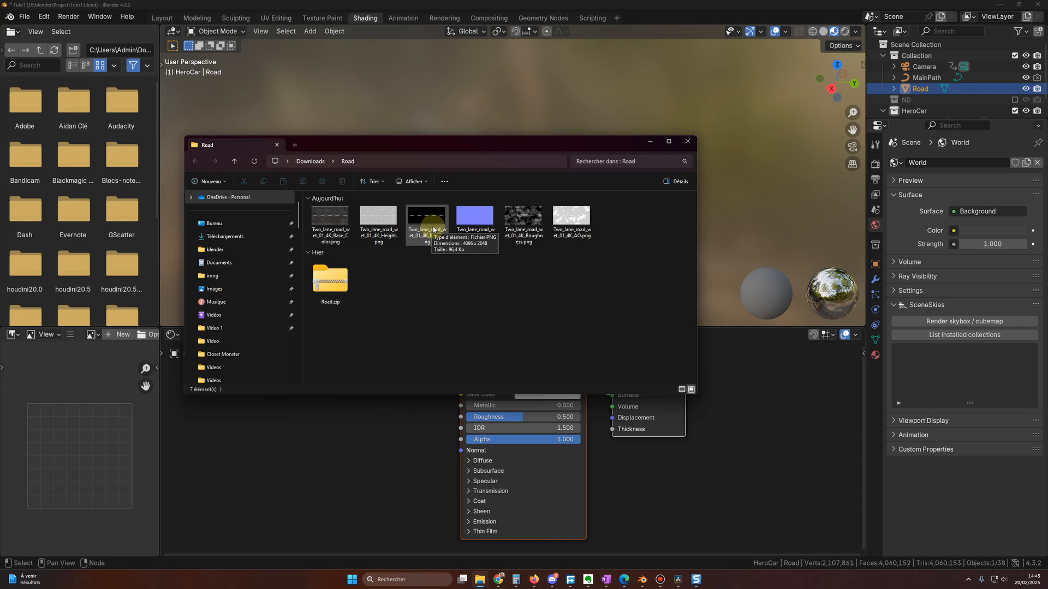
left_click(420, 403)
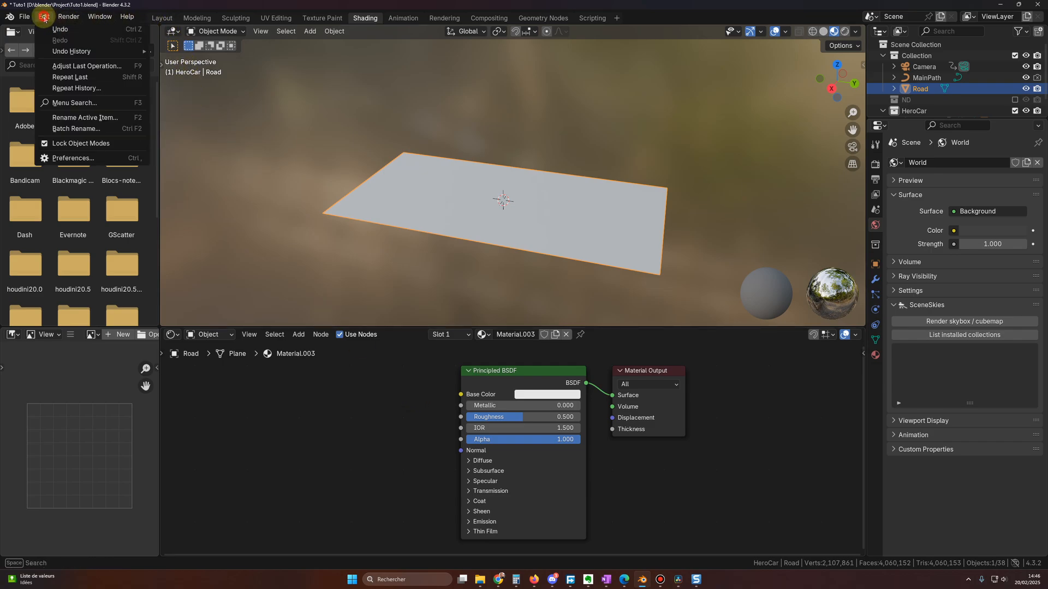
left_click(72, 158)
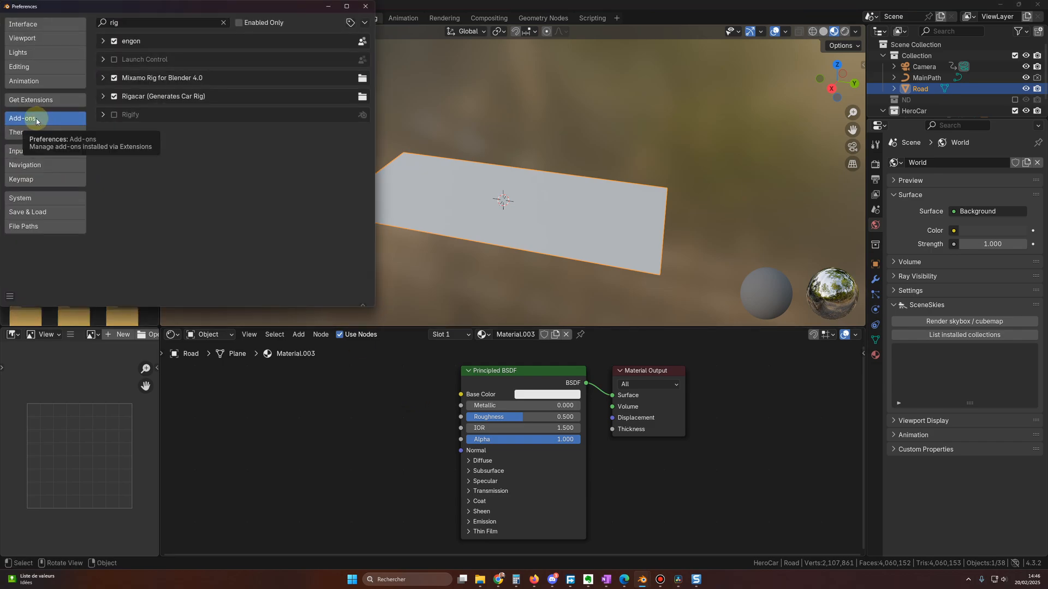
left_click(146, 22)
type("wra")
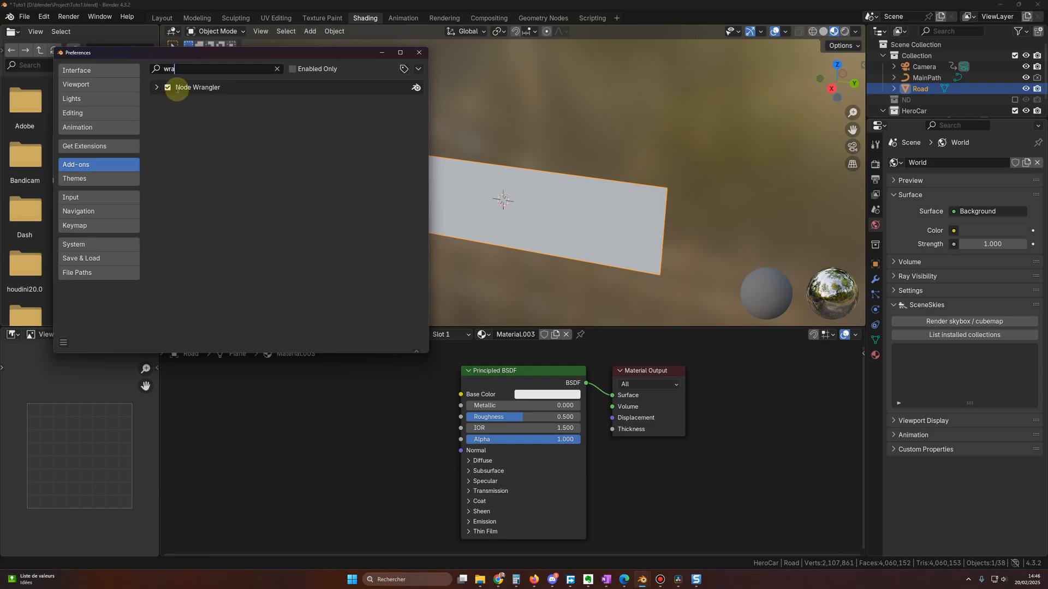
left_click(419, 52)
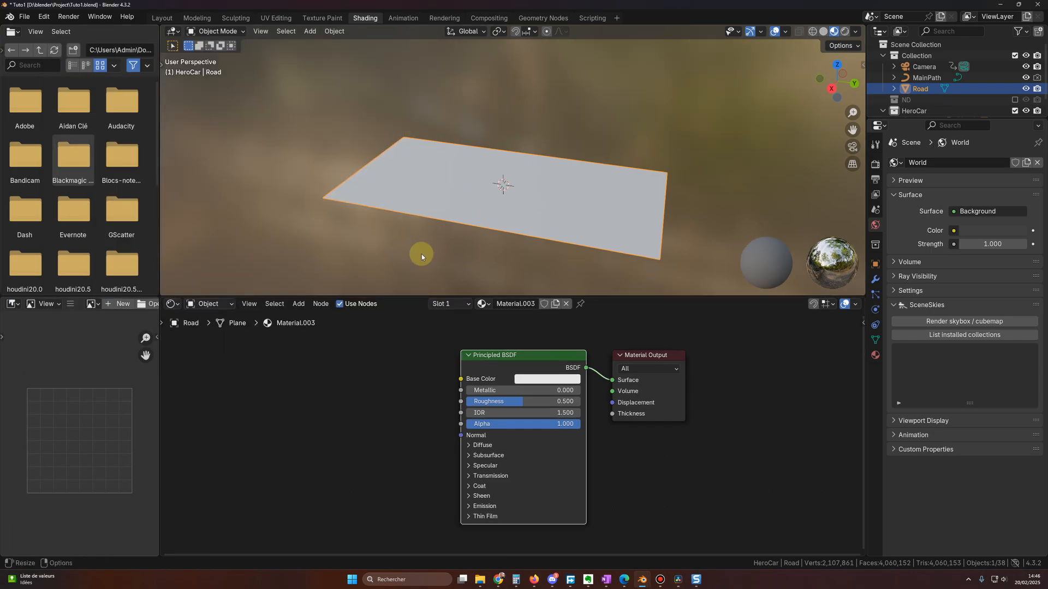
- Load the Two_lane_road_wet_01_4K Roughness, Normal and Base_Color images into the Principled BSDF with Node Wrangler's Principled Texture Setup
left_click(397, 374)
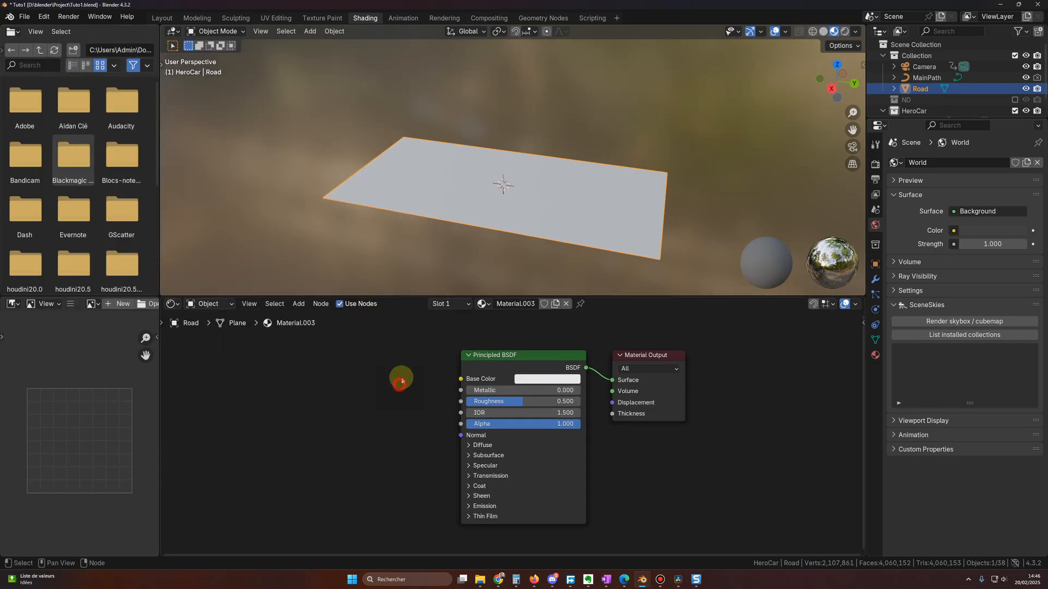
left_click(514, 356)
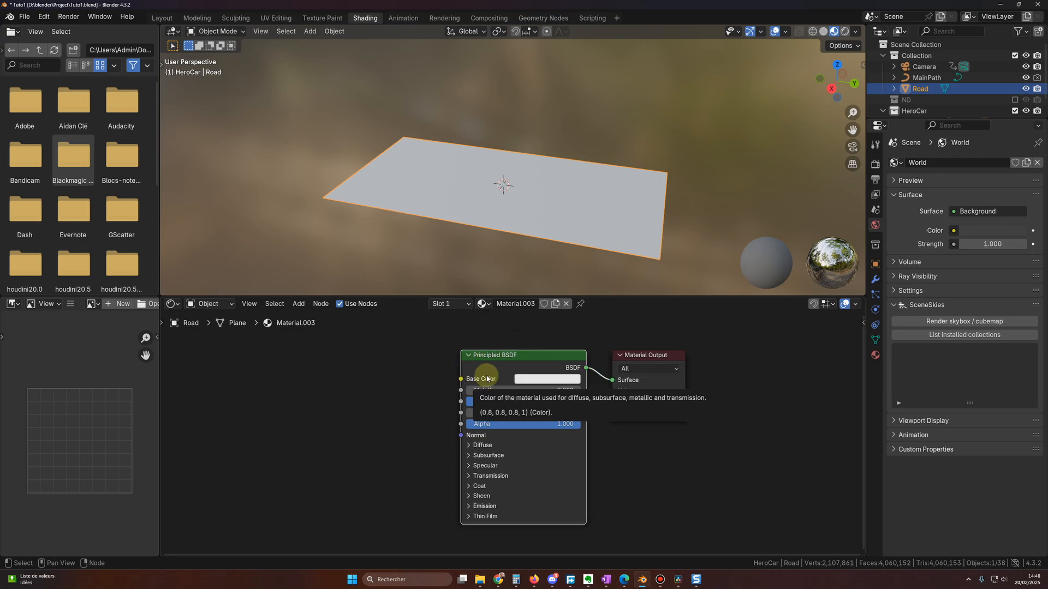
key("ctrl+shift+t")
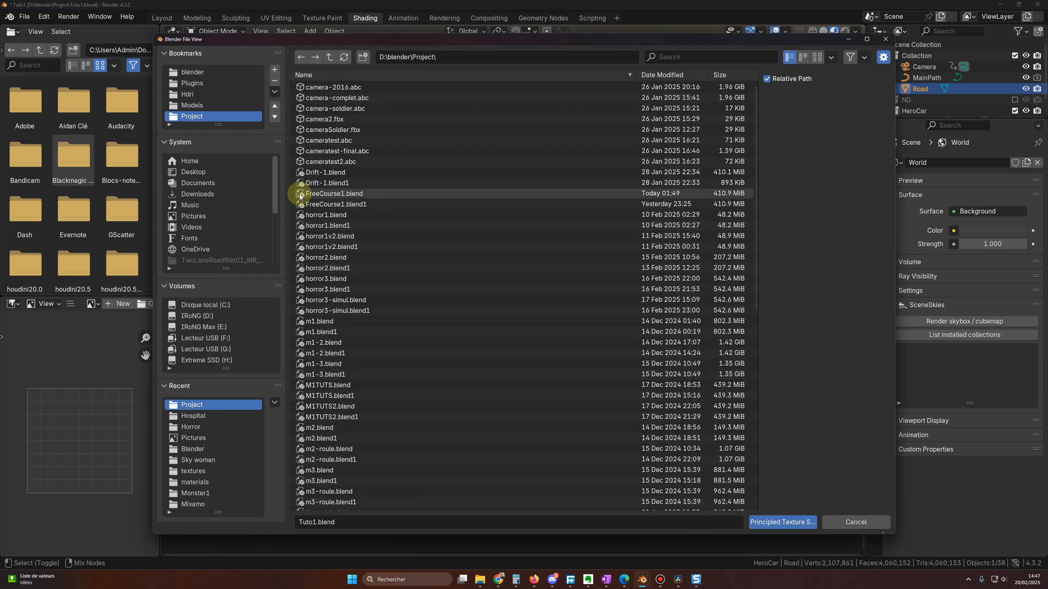
left_click(199, 195)
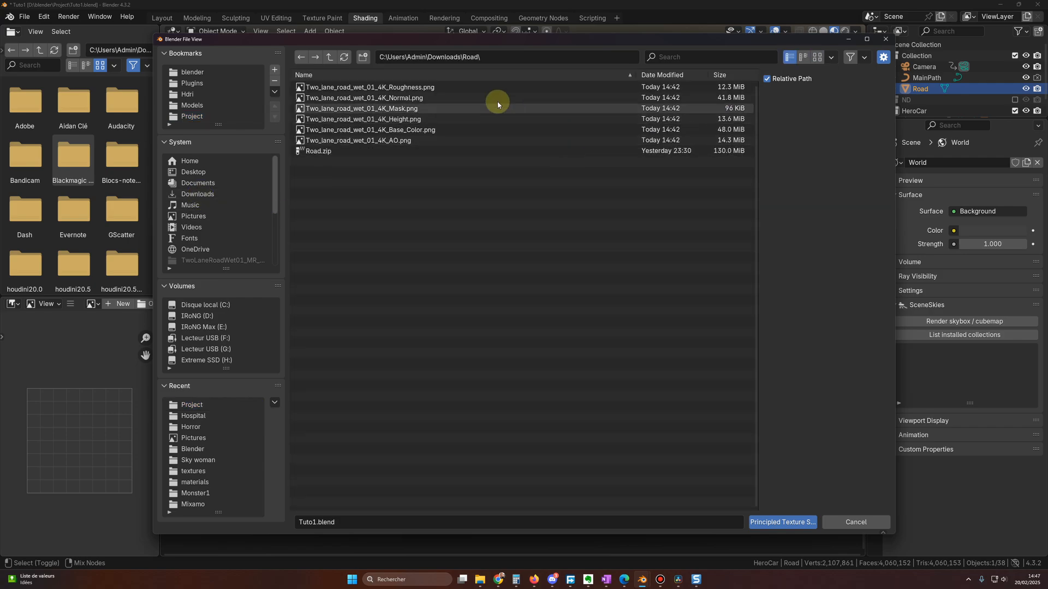
left_click(413, 87)
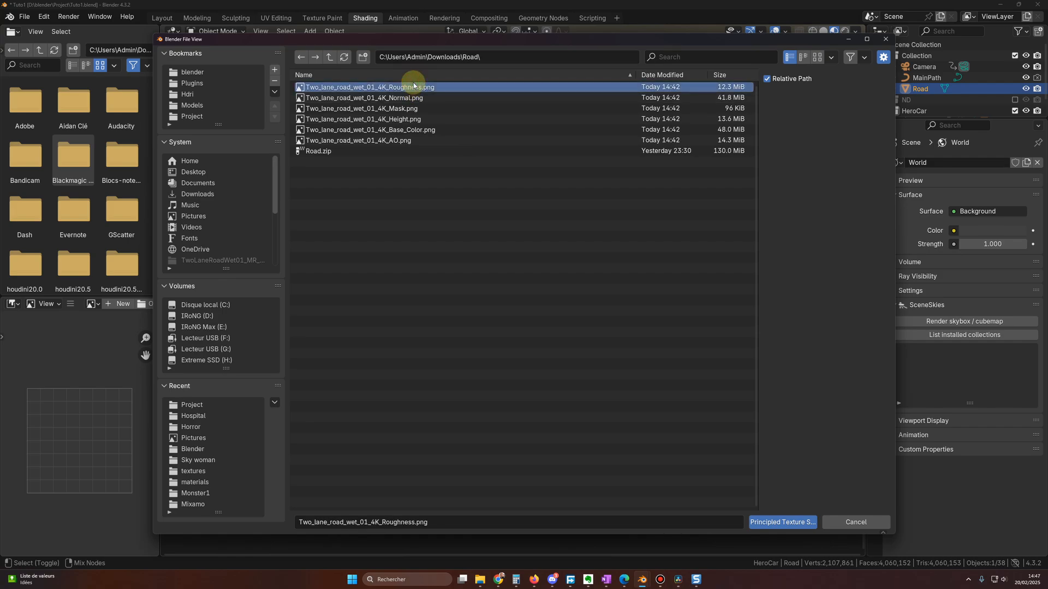
left_click(406, 97, "shift")
left_click(419, 131, "shift")
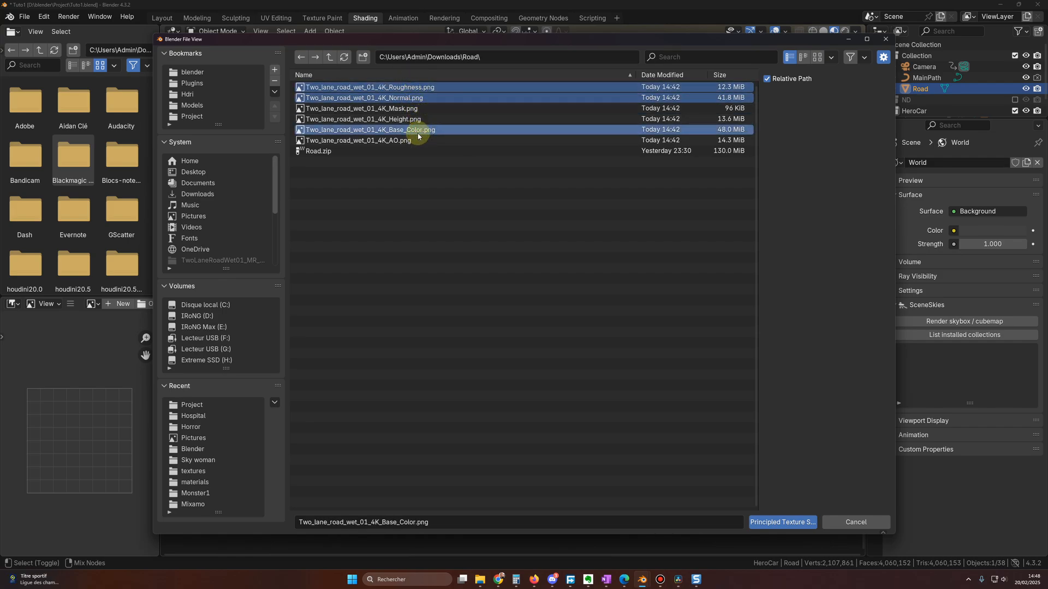
left_click(783, 523)
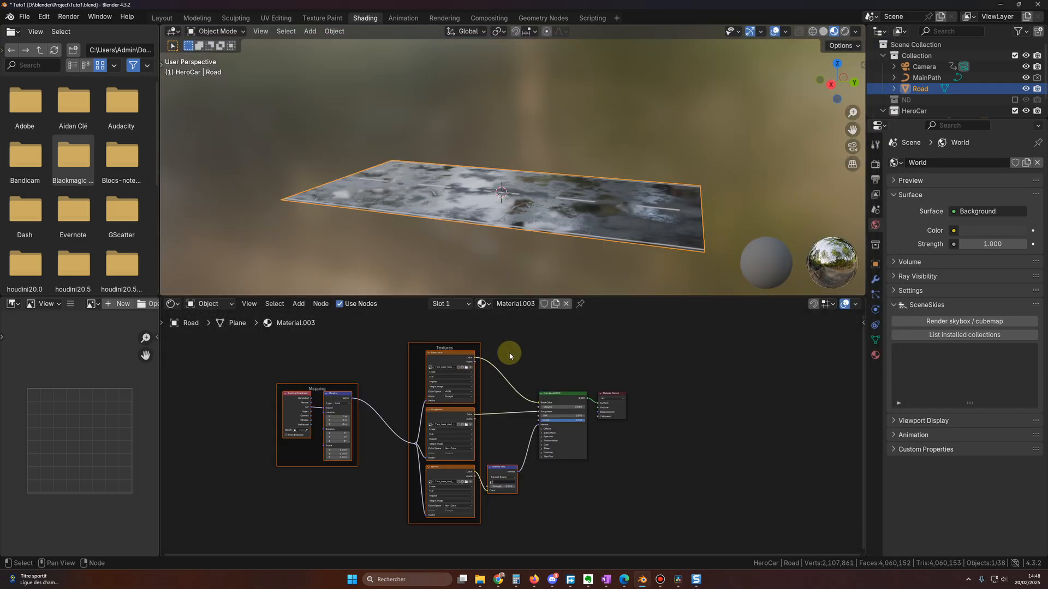
- Examine the textured Road plane's lane markings and wet reflections from several angles
middle_click_drag(545, 248, 473, 228)
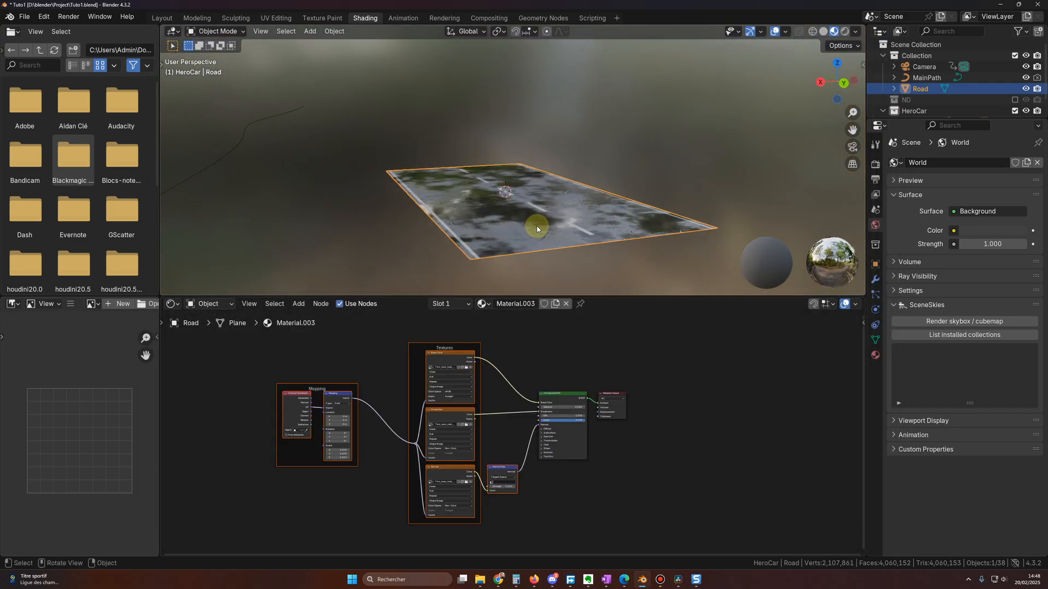
scroll(541, 227, "up", 3)
middle_click_drag(542, 227, 611, 213)
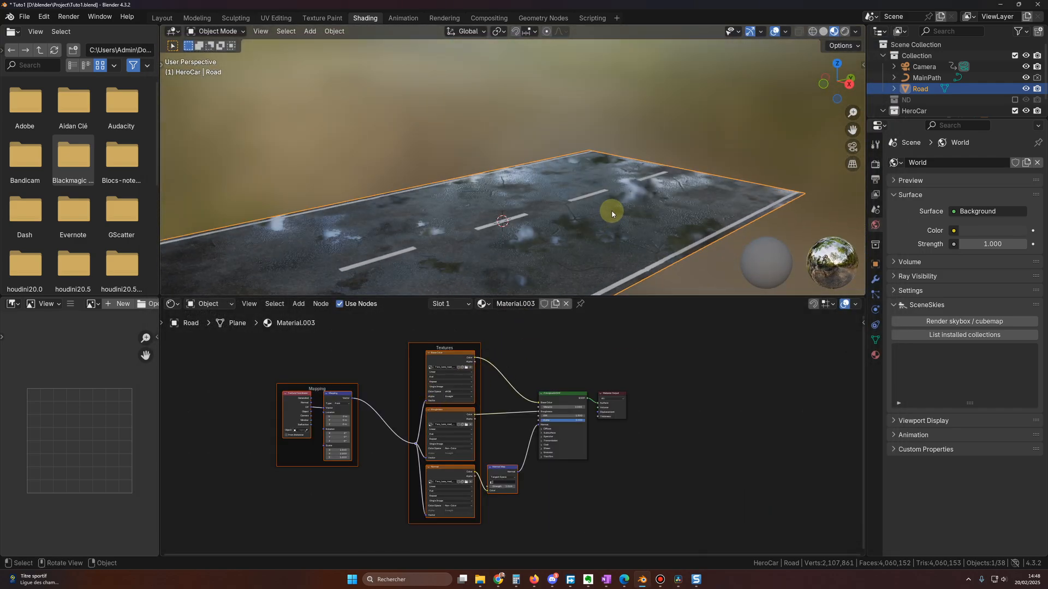
scroll(617, 231, "down", 4)
left_click(444, 262)
middle_click_drag(445, 261, 451, 253)
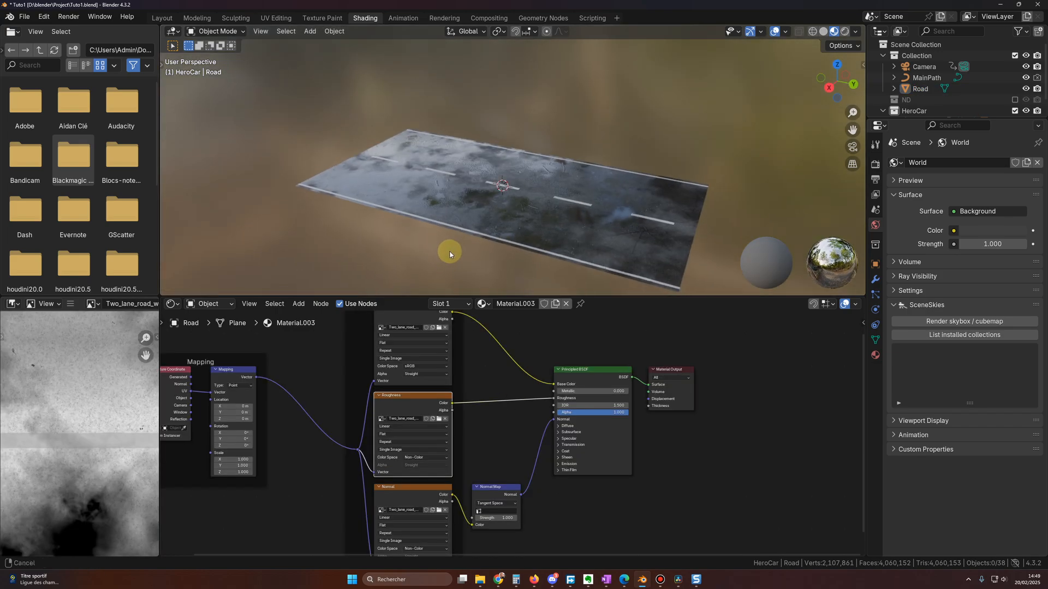
- Switch to the Layout workspace and display the viewport in Material Preview shading
left_click(163, 18)
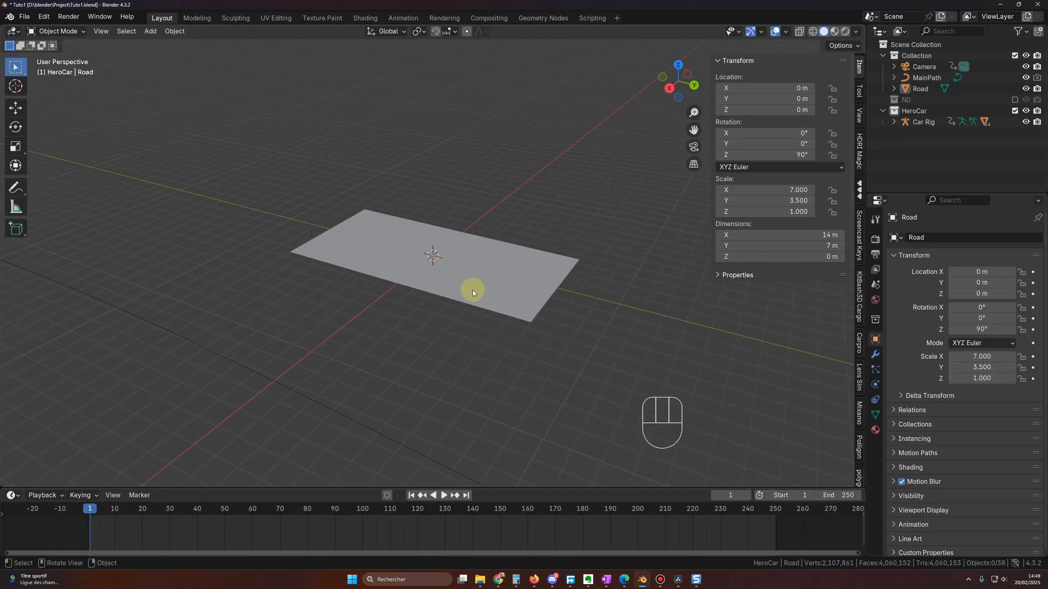
mouse_move(472, 290)
middle_mouse_down()
mouse_move(456, 276)
mouse_move(473, 280)
middle_mouse_up()
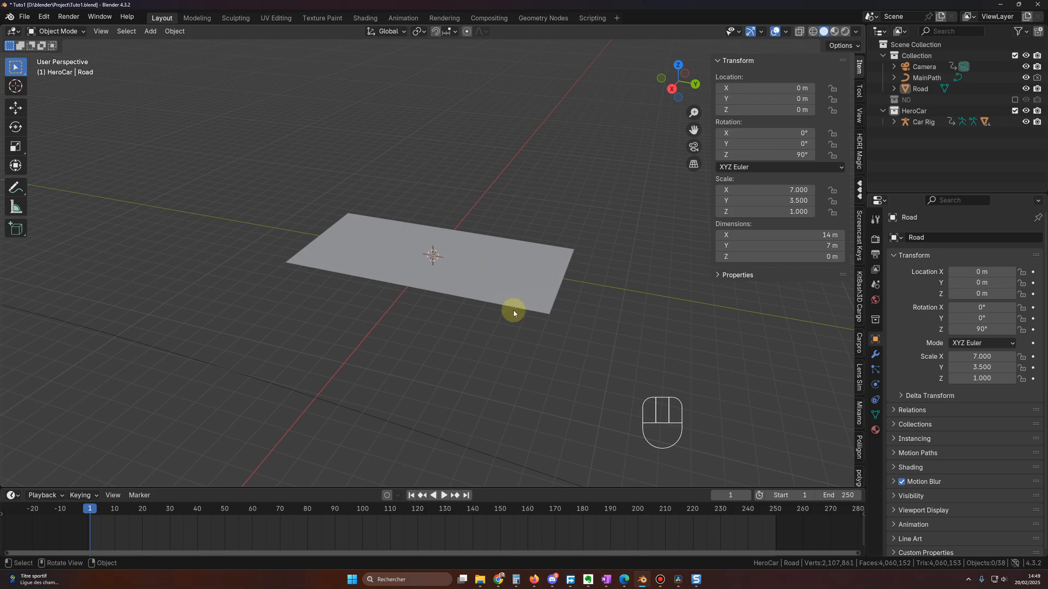
middle_click_drag(513, 314, 505, 316)
key("z")
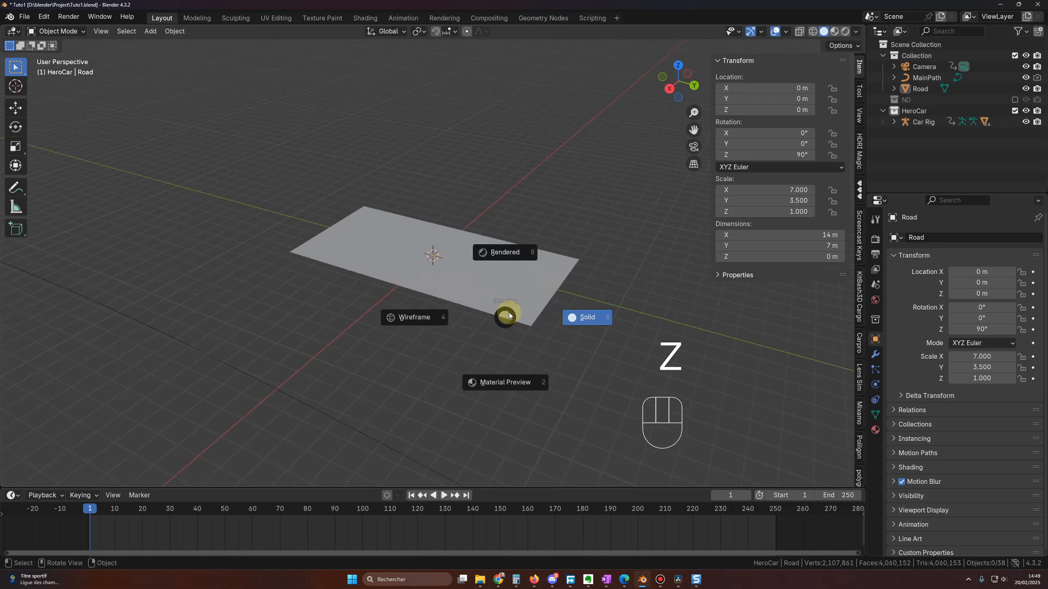
left_click(505, 380)
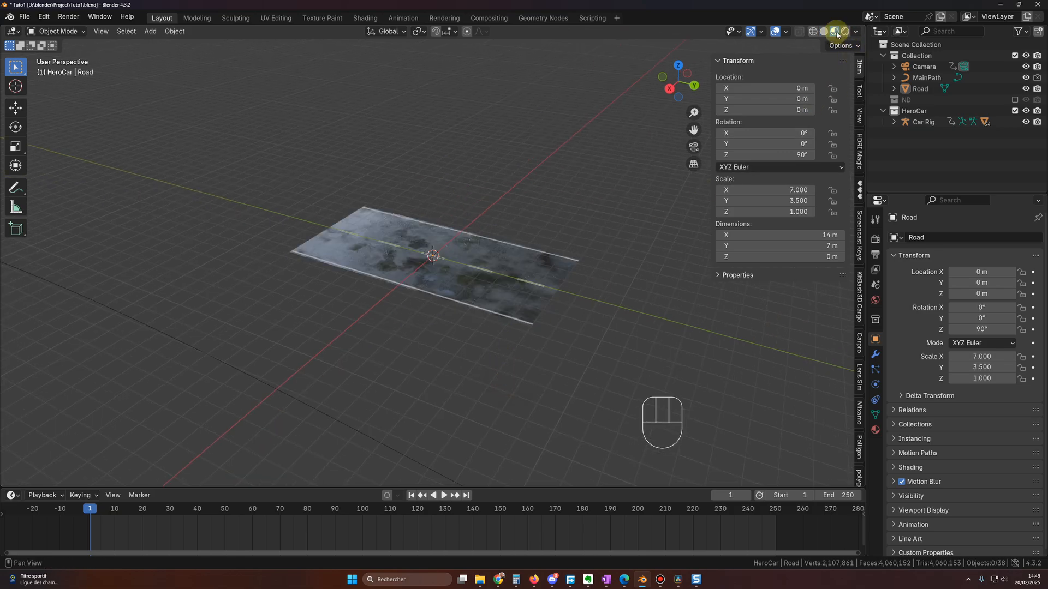
- Save the Tuto1.blend project file
scroll(603, 276, "down", 2)
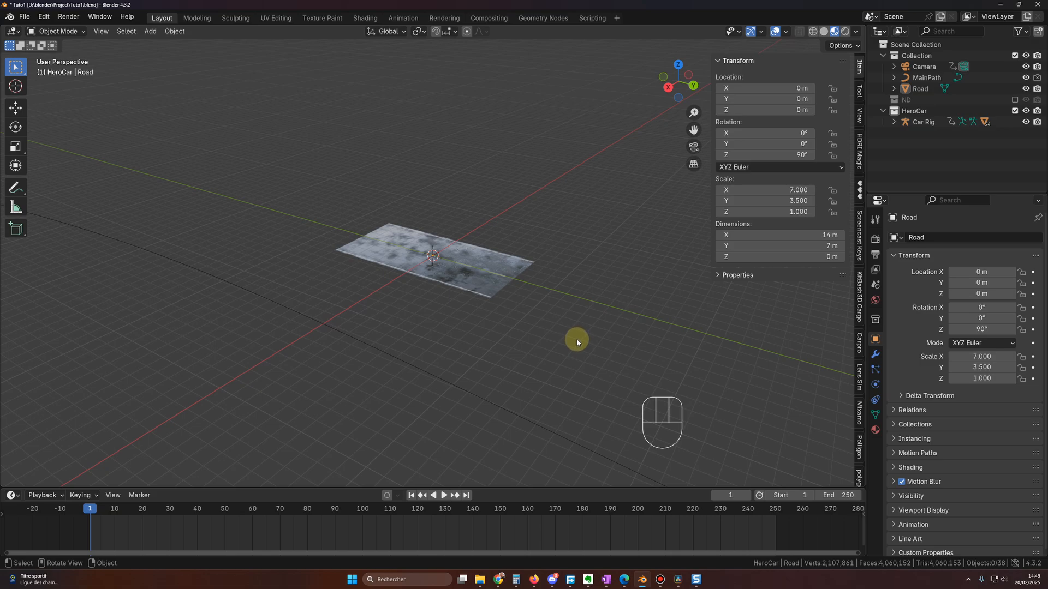
middle_click_drag(578, 339, 561, 342)
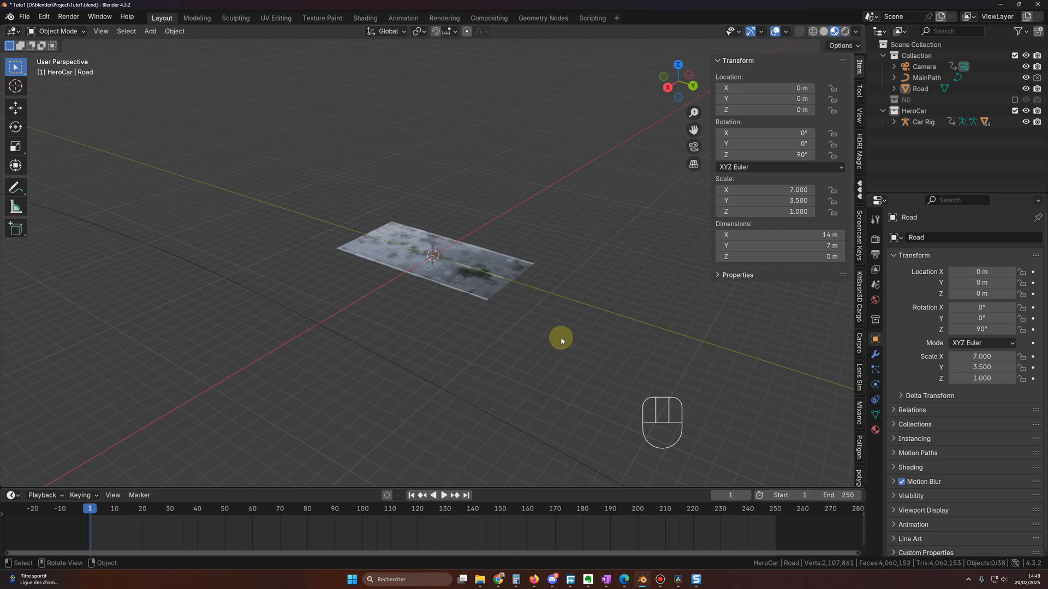
key("ctrl+s")
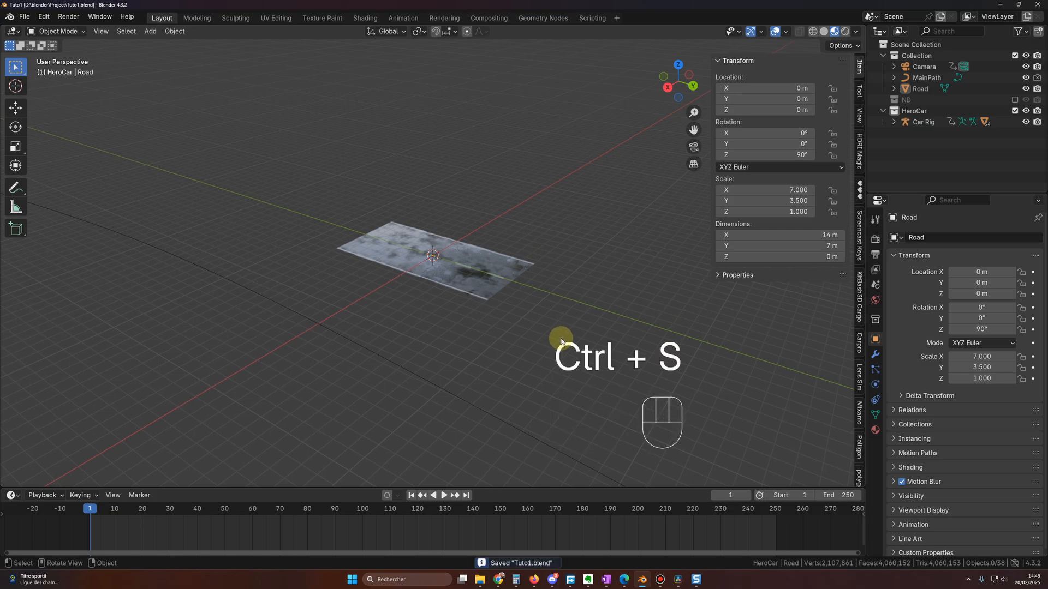
- Move the Road plane horizontally, with Z locked, under the car to about X 10.4 m, Y 141.6 m
mouse_move(561, 342)
middle_mouse_down()
mouse_move(531, 335)
mouse_move(555, 342)
middle_mouse_up()
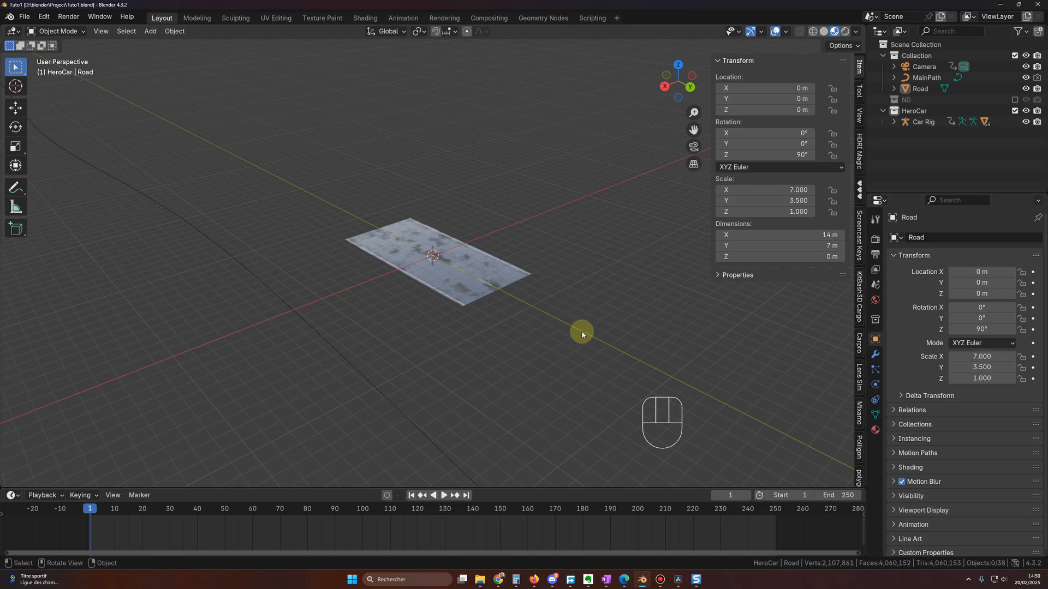
middle_click_drag(582, 334, 410, 299)
left_click(213, 224)
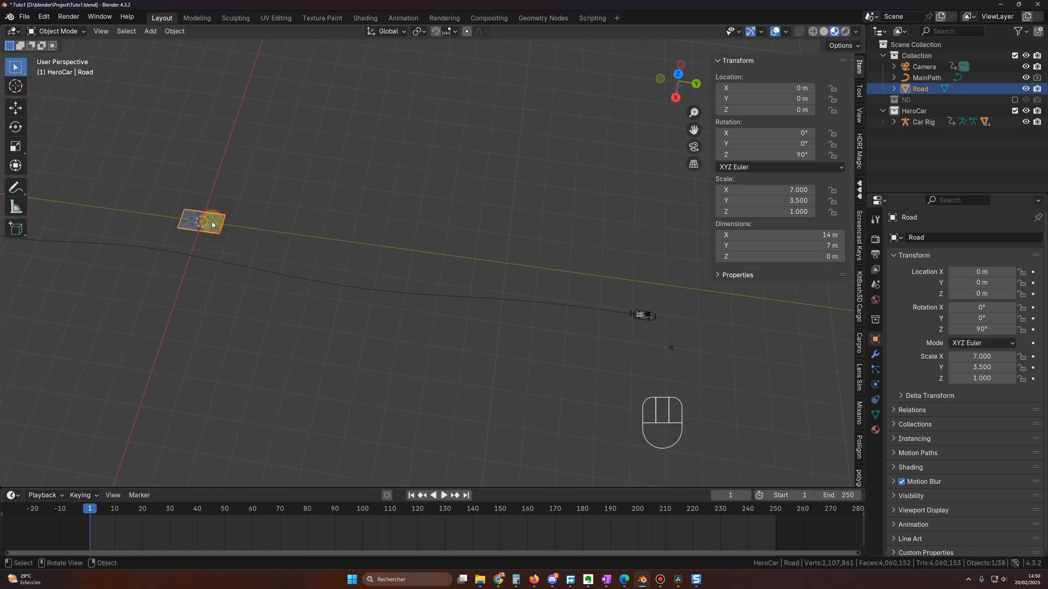
key("g")
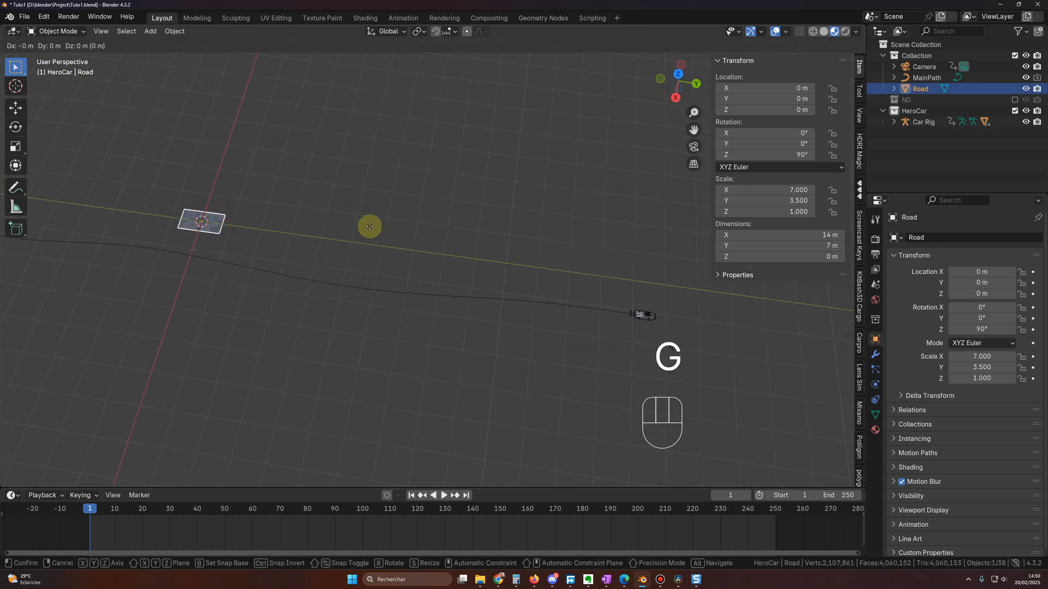
key("shift+z")
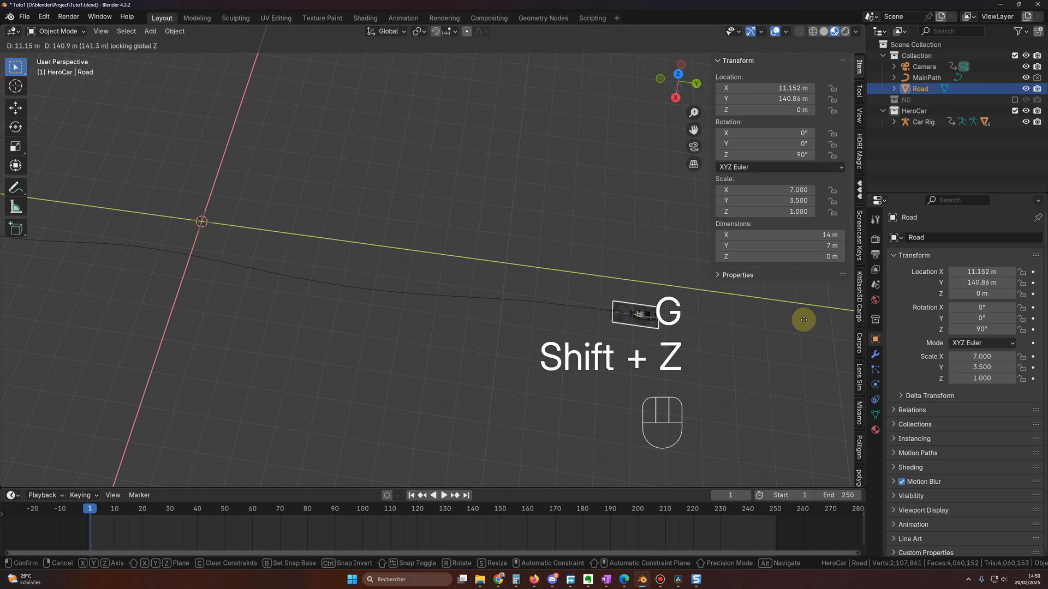
left_click(805, 316)
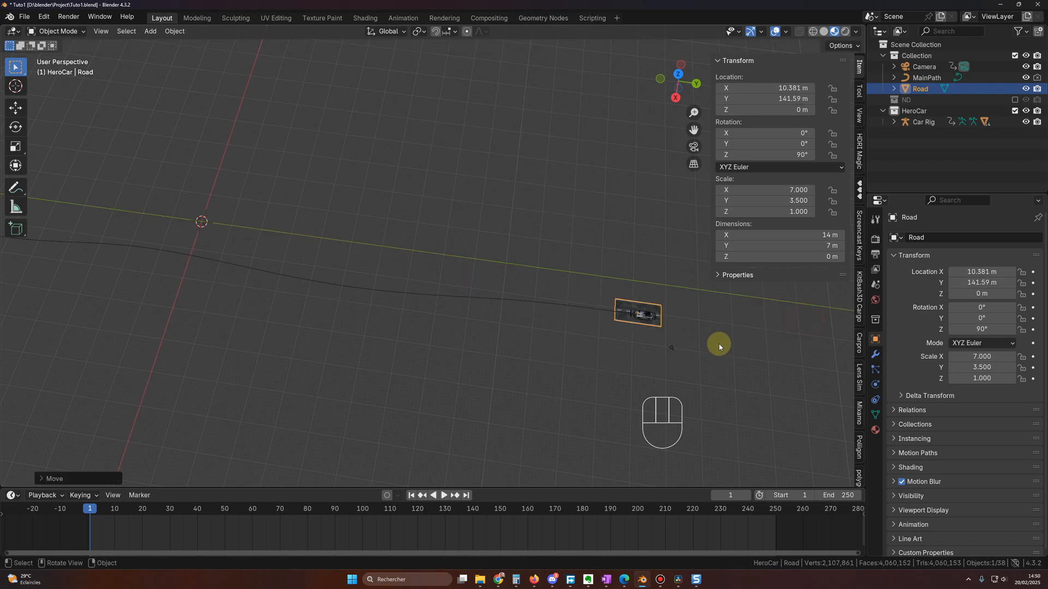
key("KP_Decimal")
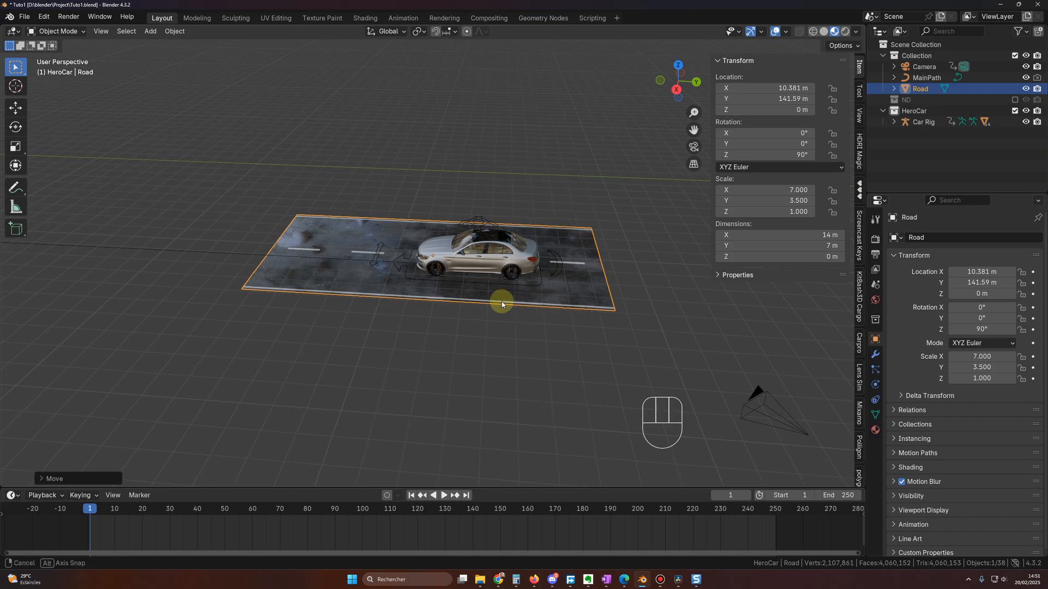
- Add an Array modifier to the Road plane
middle_click_drag(500, 304, 493, 301)
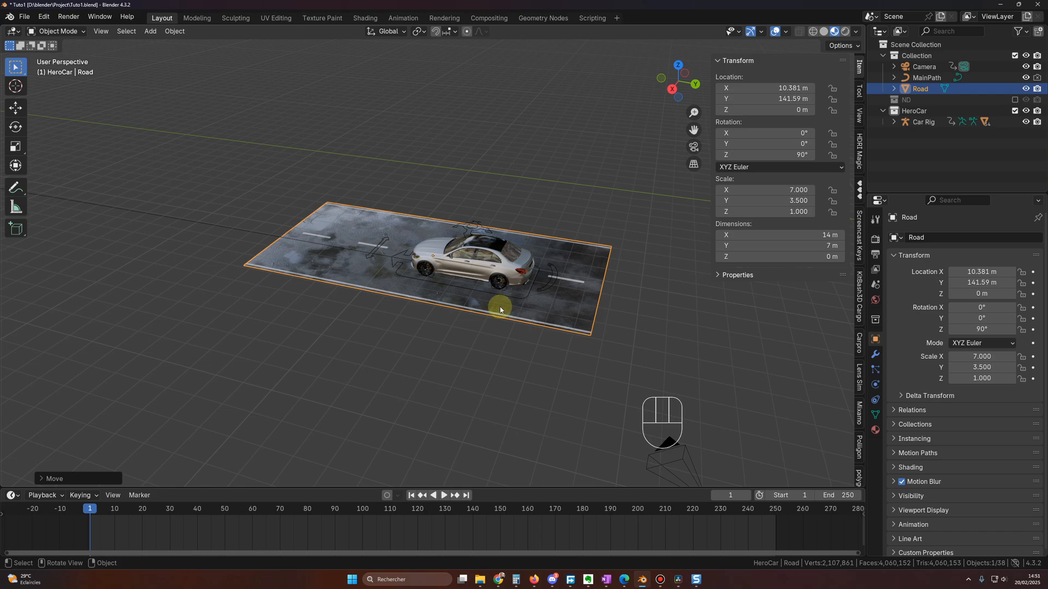
middle_click_drag(514, 308, 538, 323)
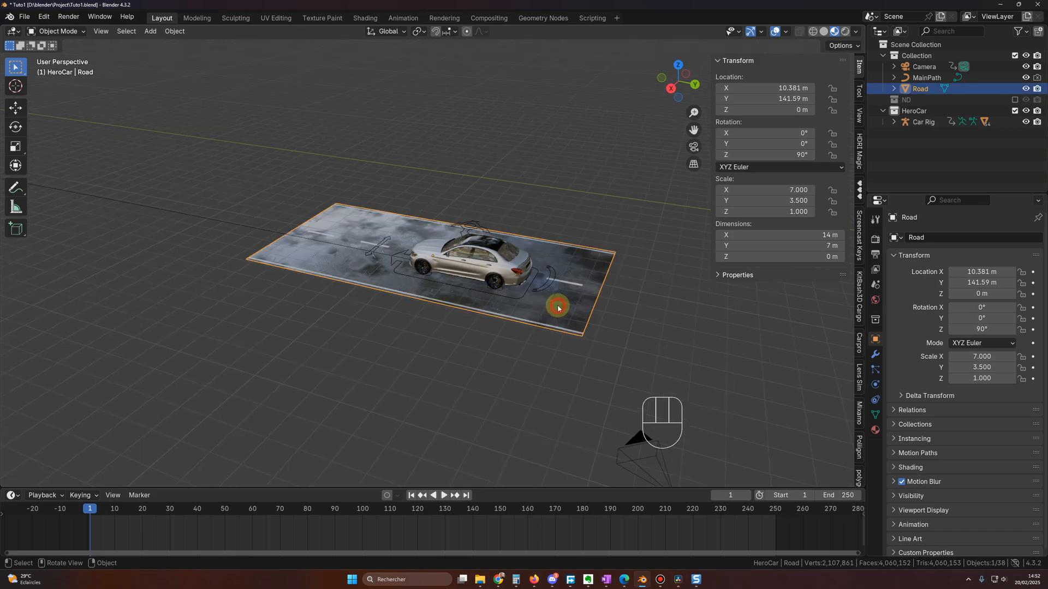
left_click(875, 354)
left_click(955, 247)
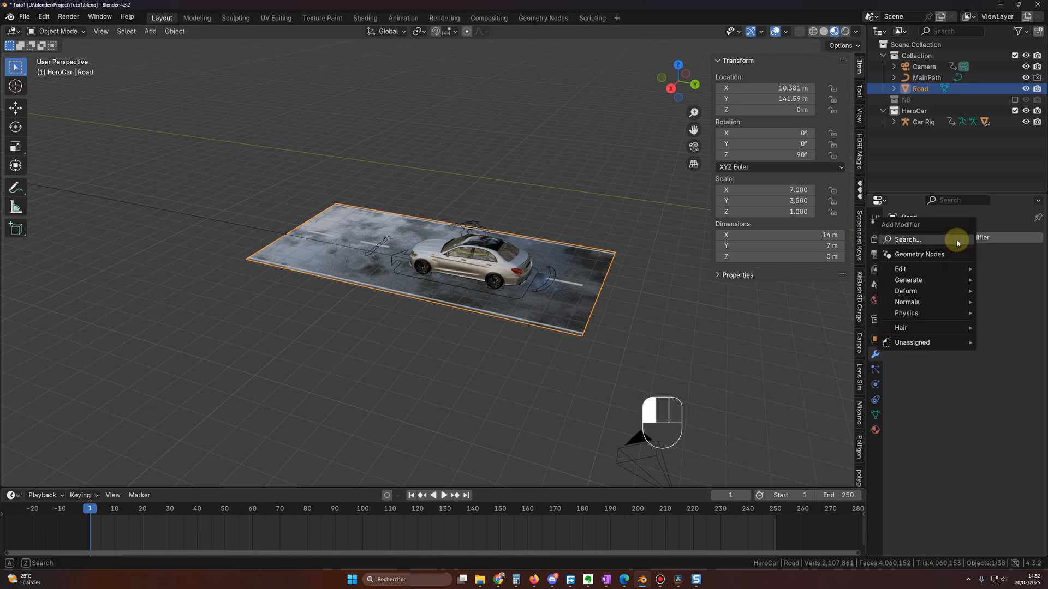
key("space")
type("arr")
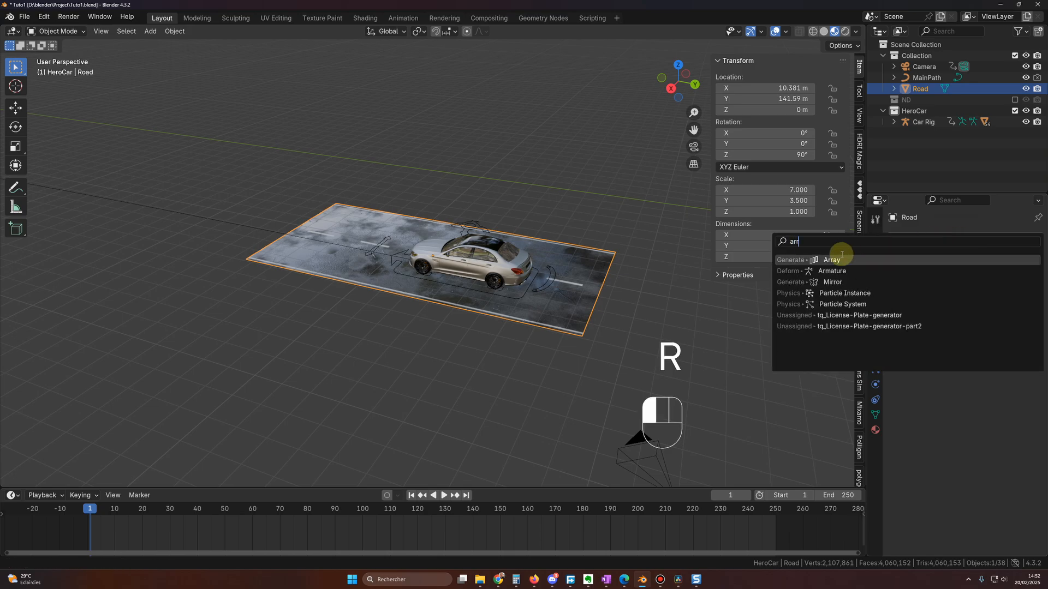
left_click(835, 260)
- Set the Array modifier's relative offset Factor X to -1 so the road extends along the car's path
scroll(522, 366, "down", 2)
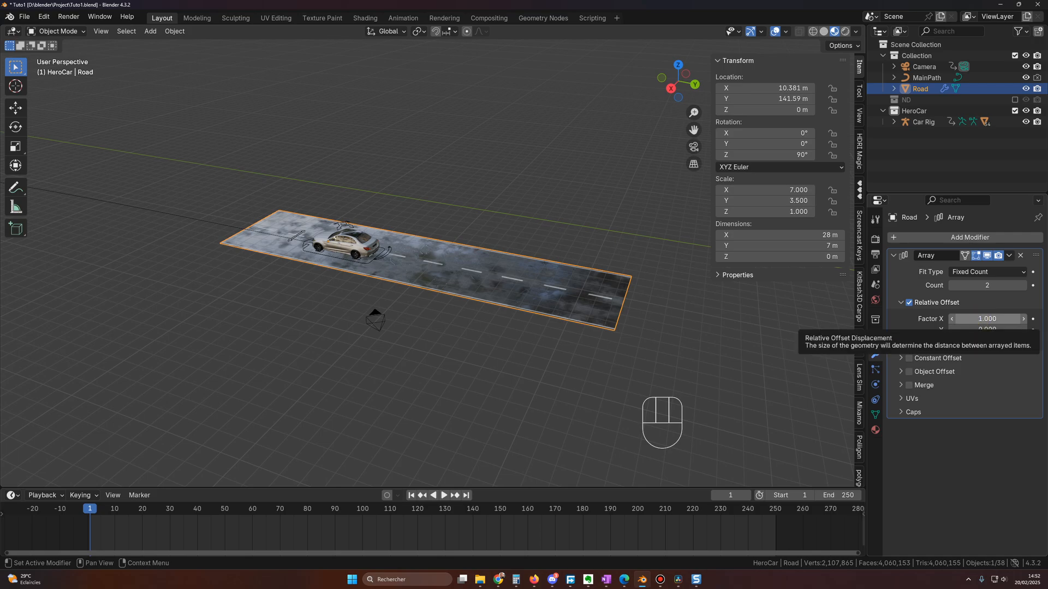
left_click(977, 318)
type("-1")
key("Return")
scroll(521, 329, "down", 2)
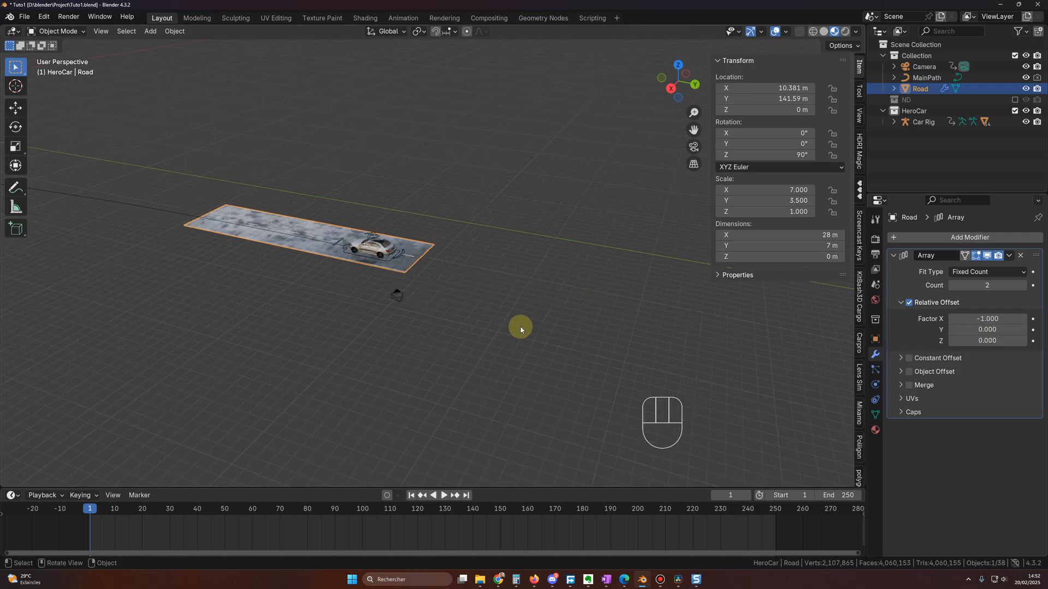
middle_click_drag(520, 328, 493, 337)
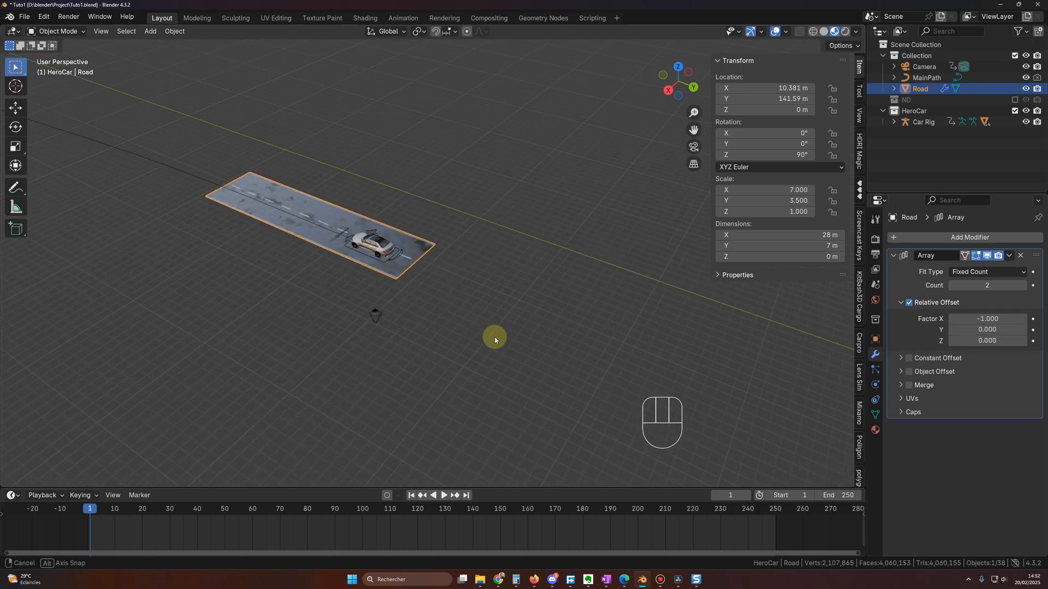
- Set the Road's Array modifier Count to 20
left_click(961, 285)
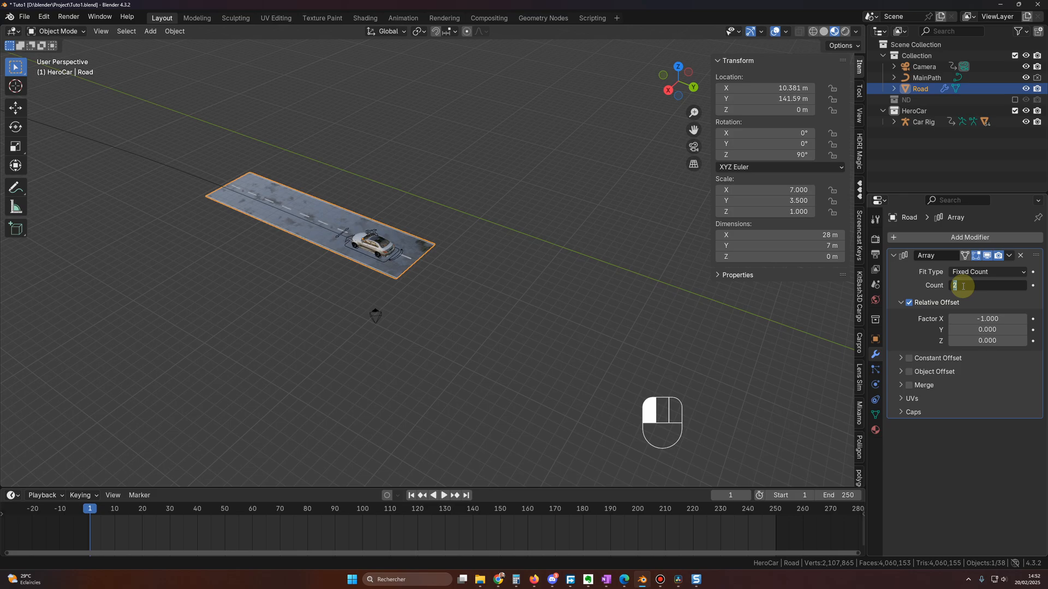
key("Return")
scroll(533, 276, "down", 8)
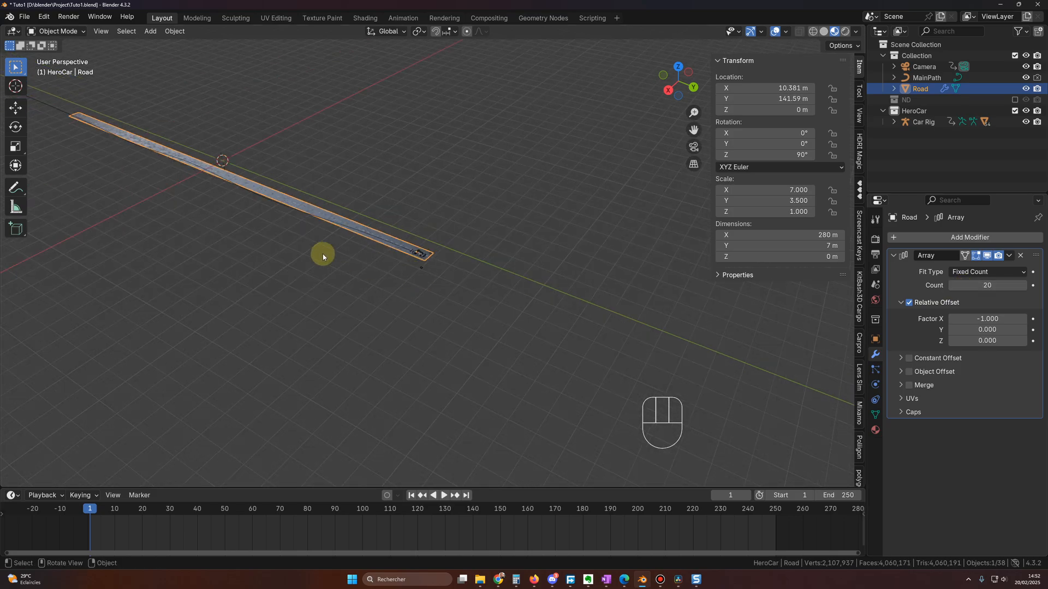
middle_click_drag(323, 256, 410, 283)
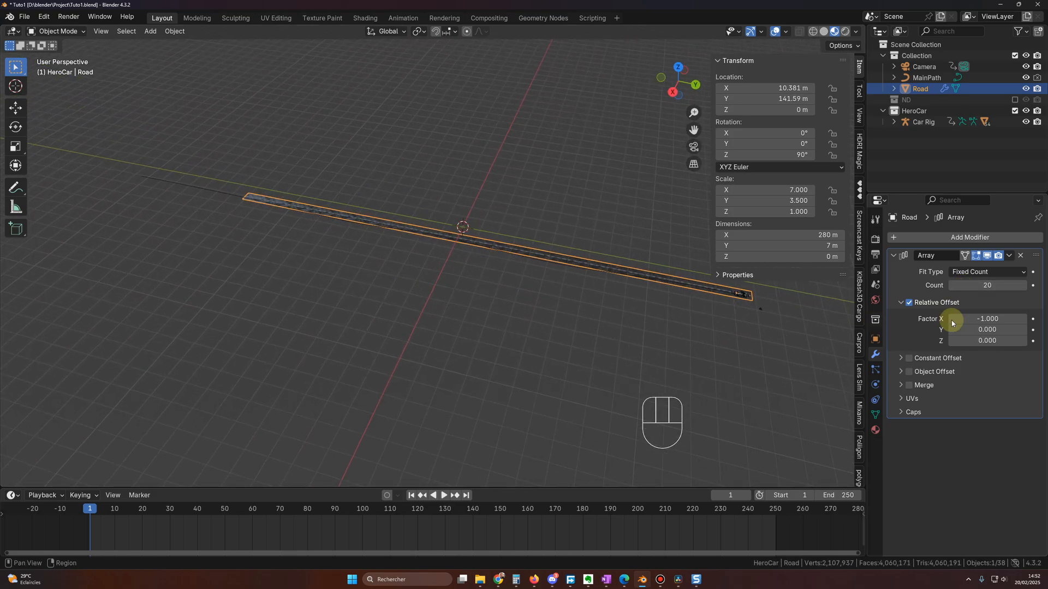
- Set the Road's Array modifier Count to 40 so the road covers the whole car path, and deselect the road
left_click(980, 285)
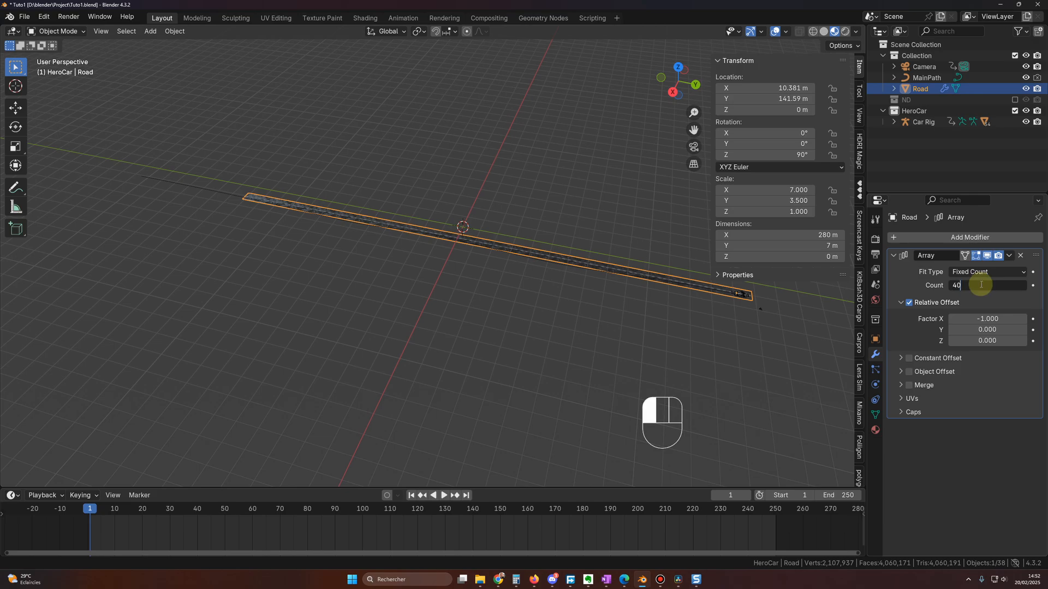
key("Return")
mouse_move(397, 355)
middle_mouse_down()
mouse_move(355, 327)
mouse_move(334, 329)
mouse_move(381, 346)
middle_mouse_up()
scroll(471, 295, "up", 10)
left_click(654, 329)
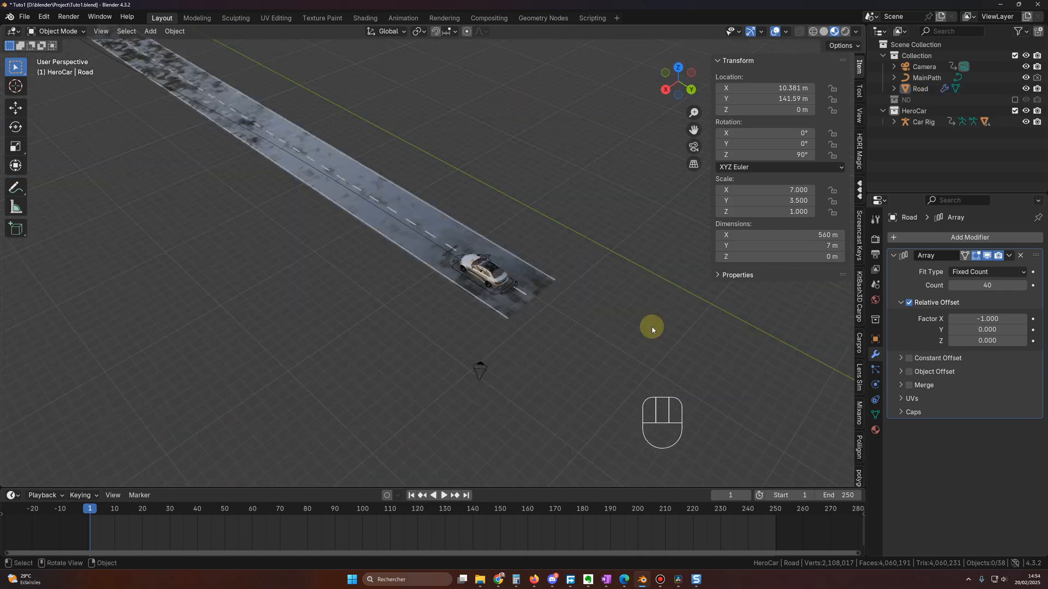
- Add a second Array modifier to the Road
left_click(957, 238)
type("arr")
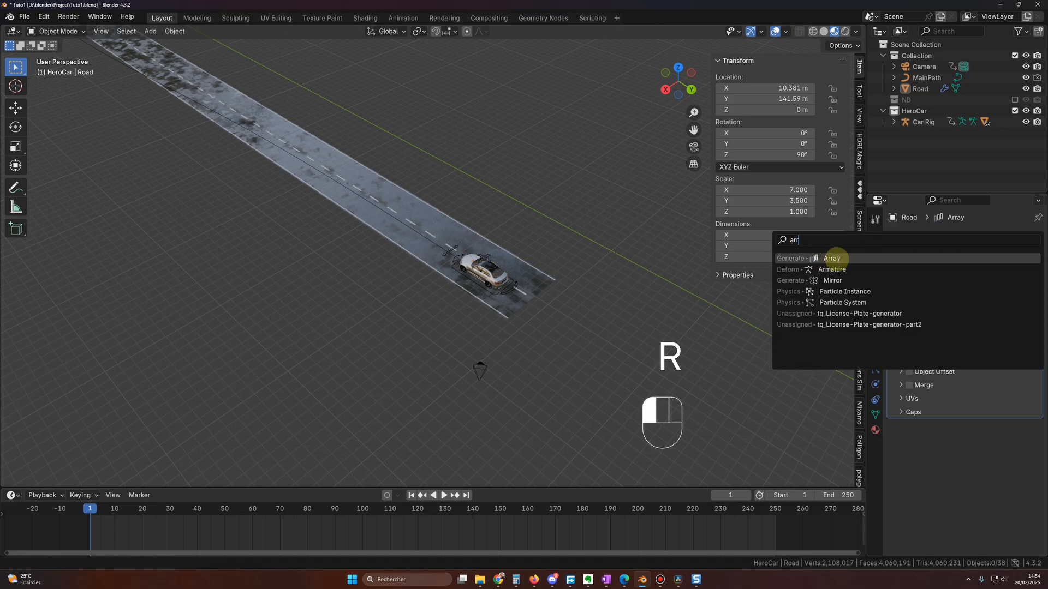
left_click(834, 258)
- Set the second Array modifier's relative offset to Factor X 0 and Y 1 to double the road's width
scroll(987, 461, "down", 2)
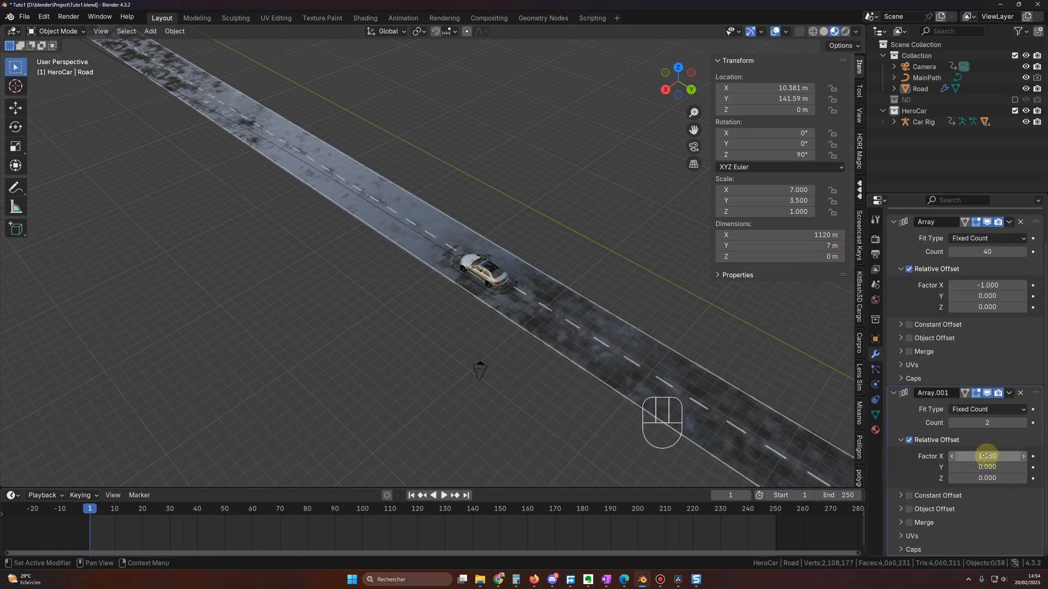
left_click(985, 457)
type("0")
key("Return")
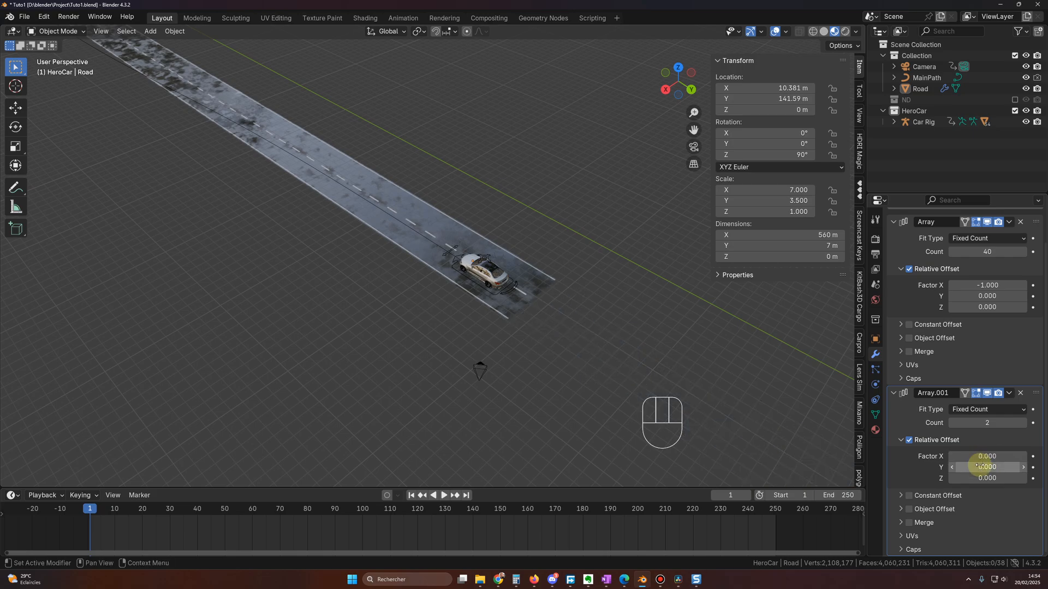
left_click(979, 467)
type("1")
key("Return")
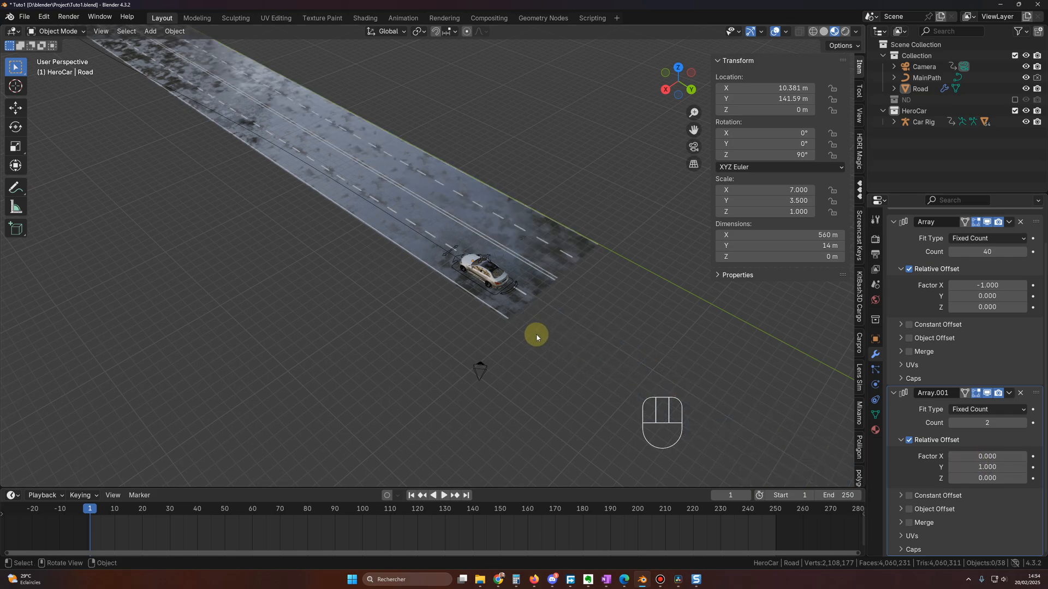
- Move the Road horizontally, with Z locked, to about X 16.3 m, Y 141.9 m so the widened road lies under the car
left_click(524, 415)
key("g")
key("shift+z")
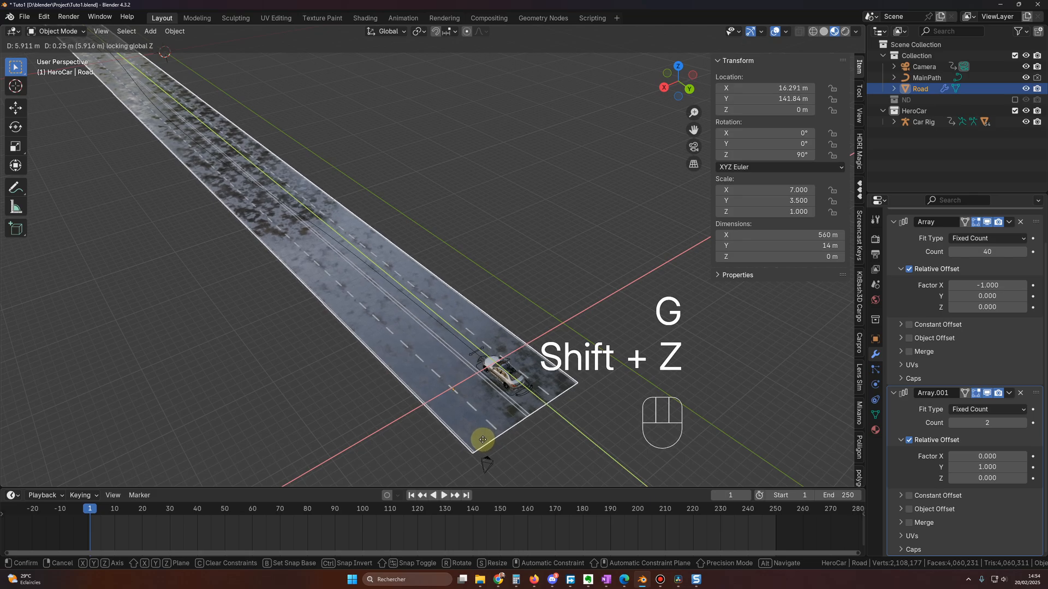
left_click(508, 436)
scroll(539, 425, "up", 4)
left_click(611, 368)
- Assign the Road as the ground object for all of the car rig's ground sensors, covering both axles and all four wheels
middle_click_drag(617, 366, 539, 280, "shift")
mouse_move(540, 279)
middle_mouse_down()
mouse_move(516, 270)
mouse_move(527, 272)
middle_mouse_up()
scroll(447, 267, "up", 3)
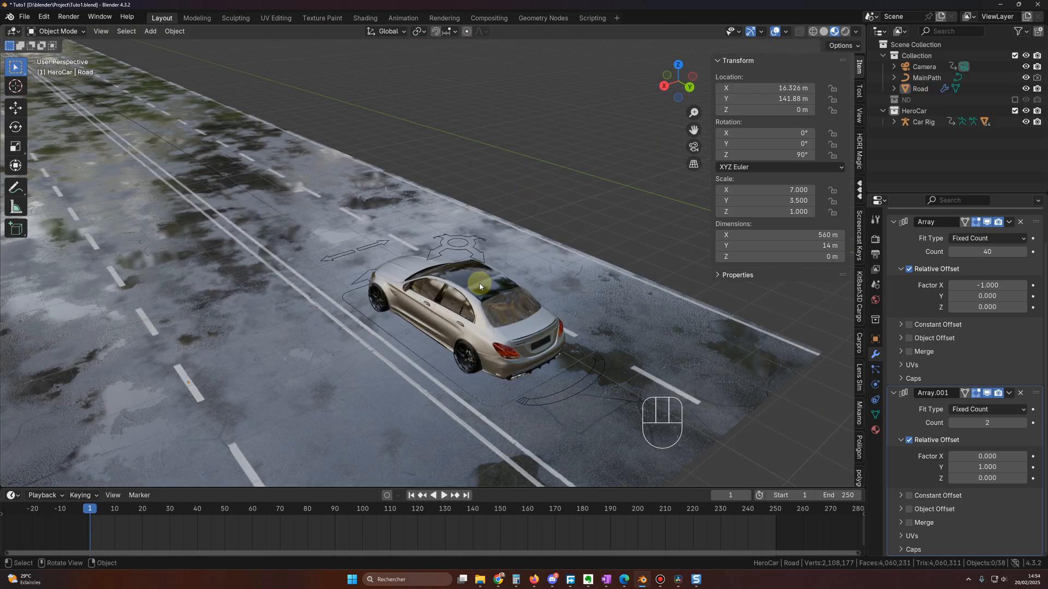
left_click(469, 247)
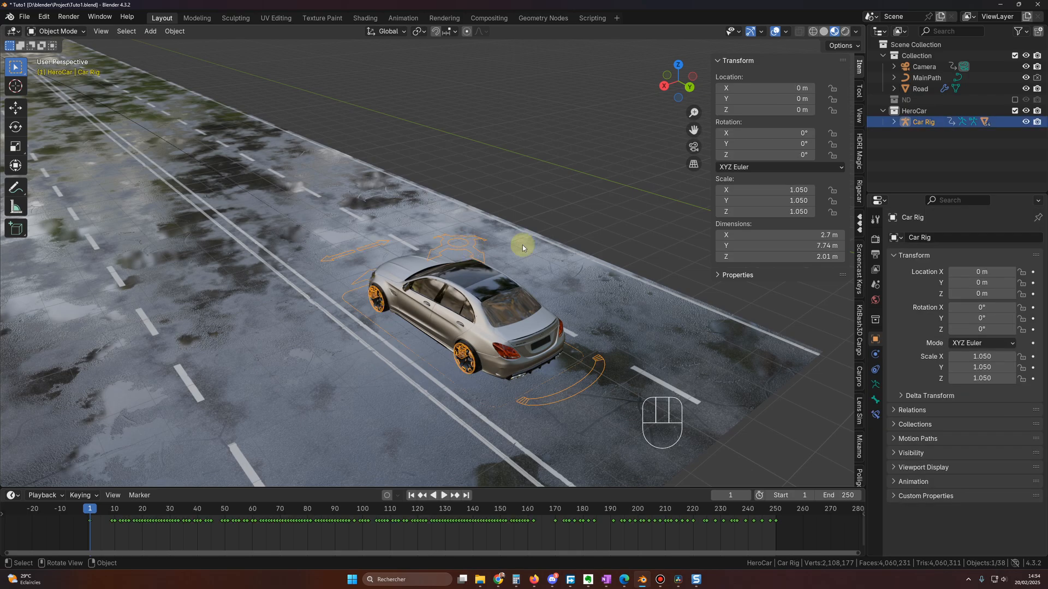
left_click(860, 192)
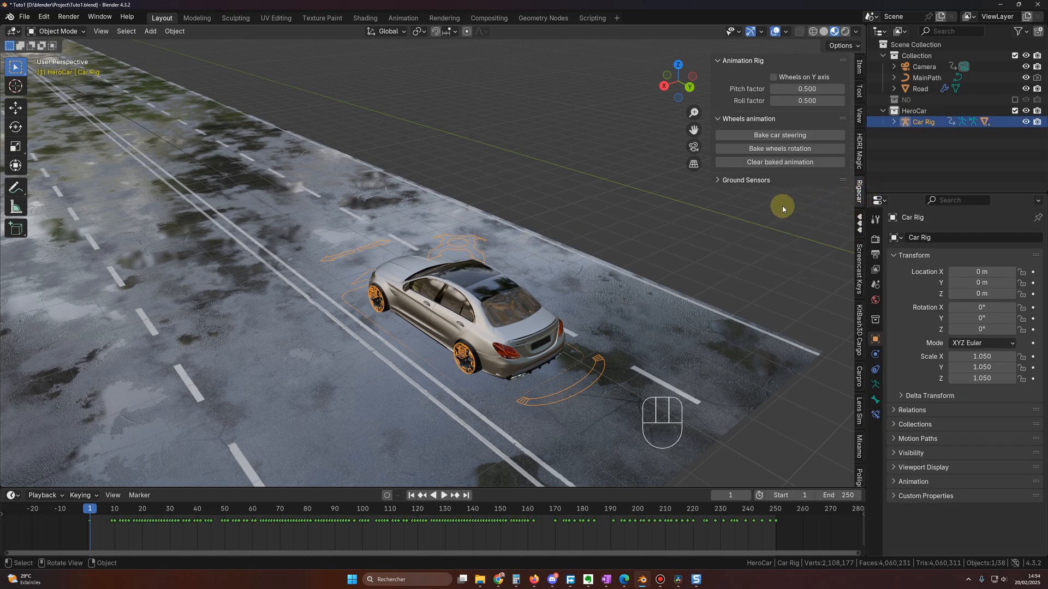
left_click(743, 181)
scroll(746, 208, "down", 1)
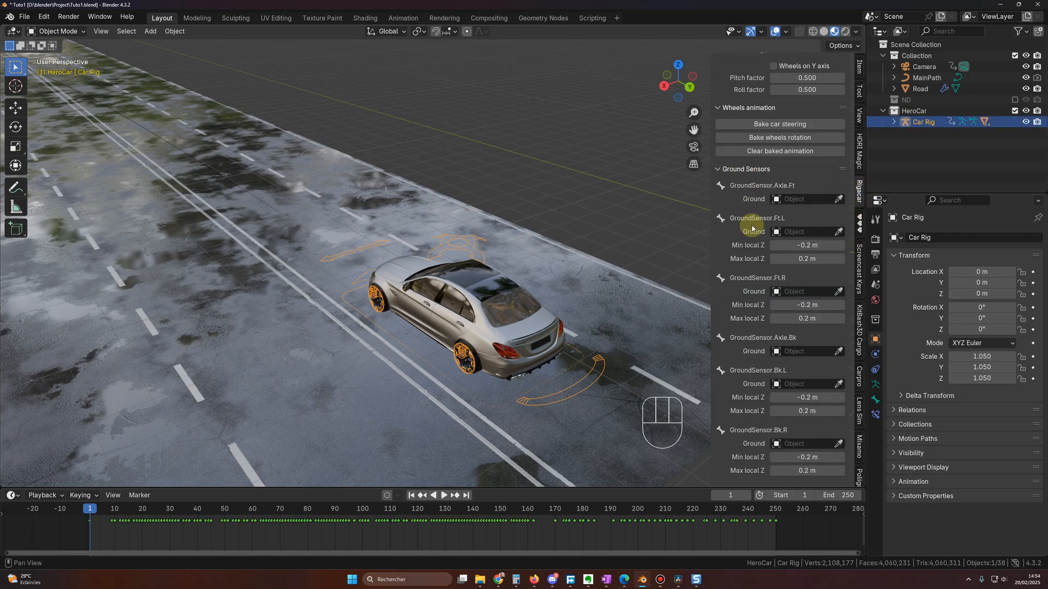
left_click(838, 198)
left_click(397, 227)
left_click(838, 258)
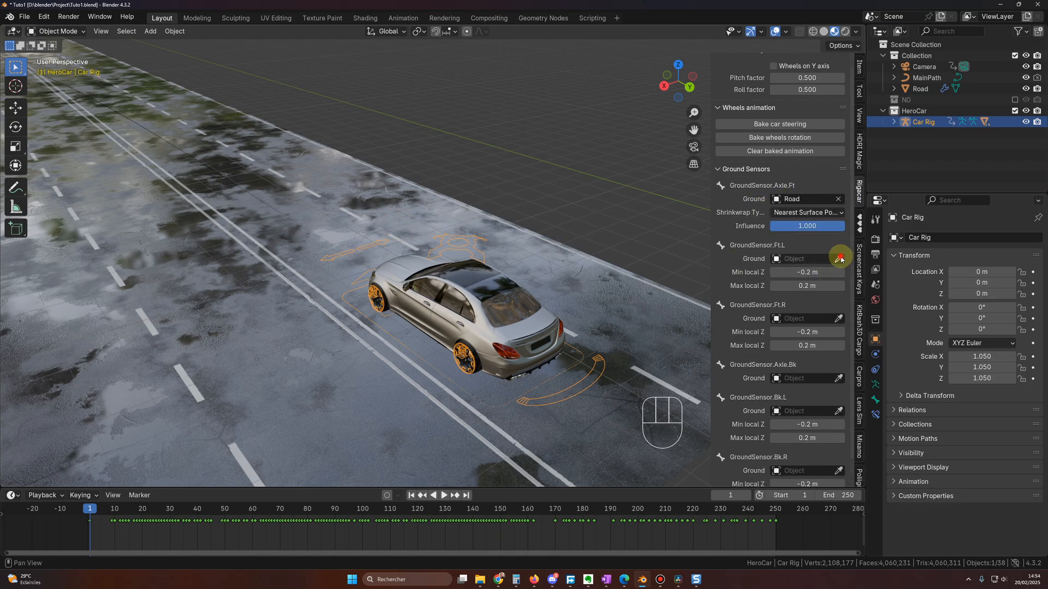
left_click(368, 214)
left_click(838, 345)
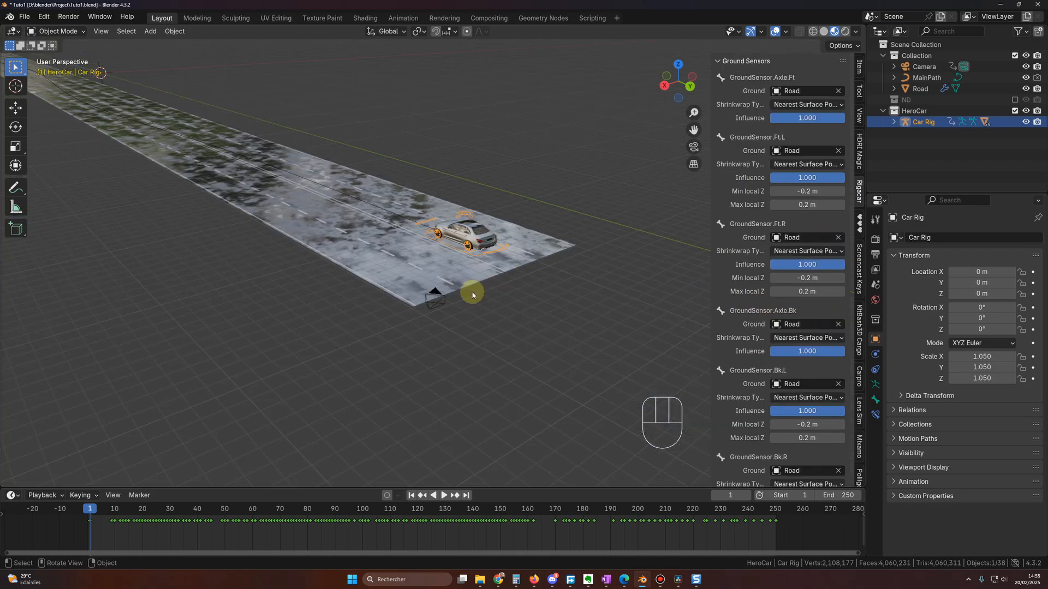
- Examine the road surface and how the car sits on it, from close up and from a distance
scroll(508, 301, "up", 6)
scroll(512, 303, "down", 4)
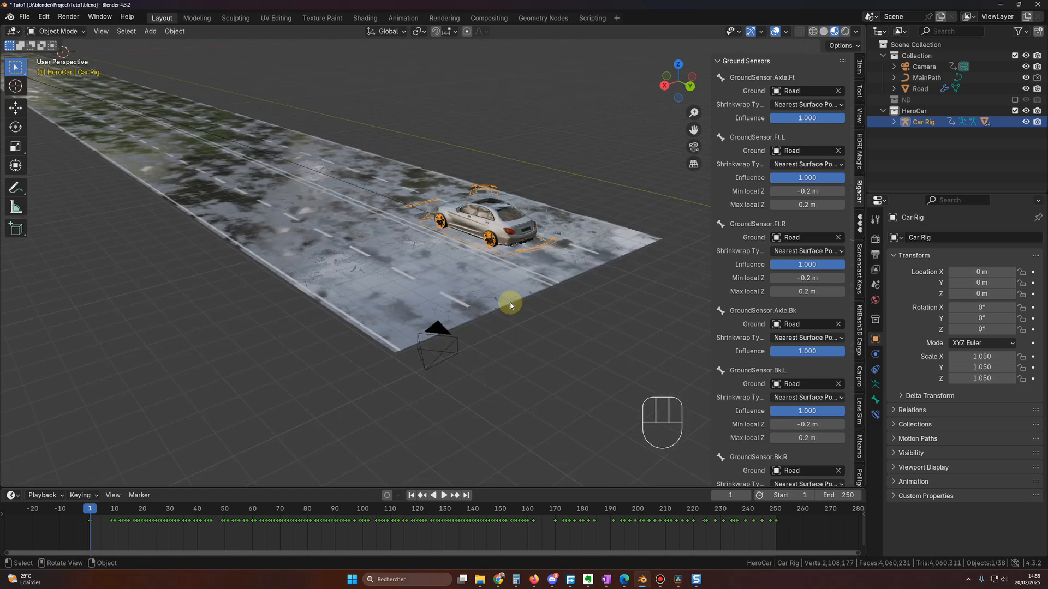
left_click(425, 269)
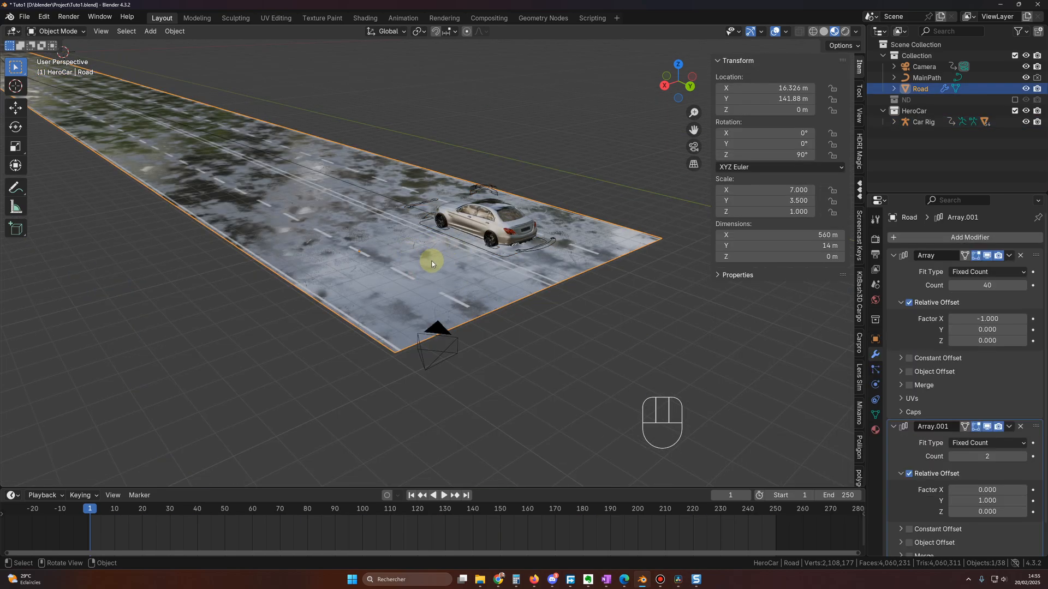
scroll(451, 286, "up", 4)
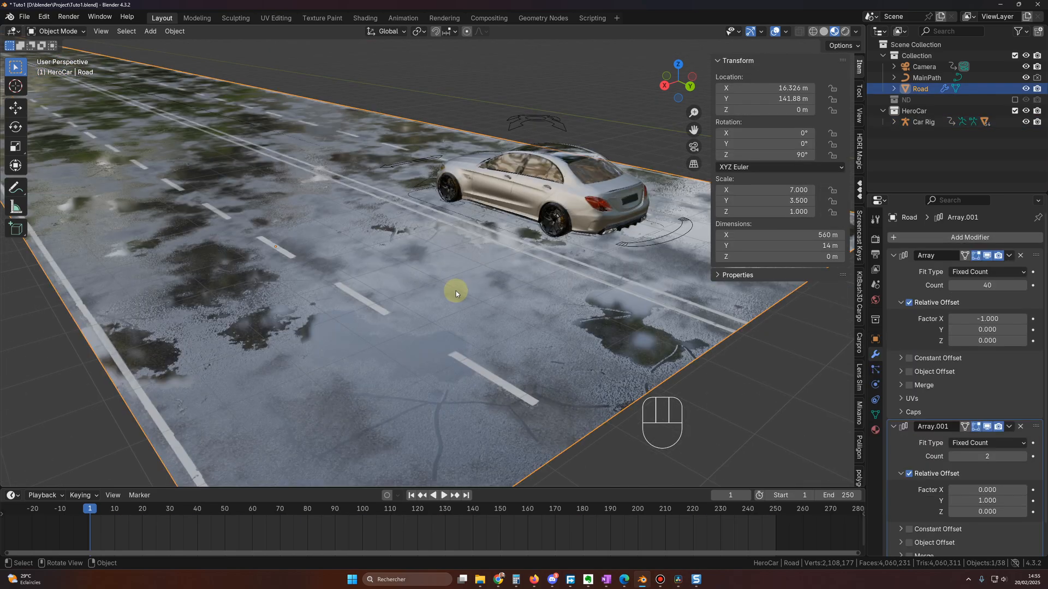
scroll(462, 285, "down", 5)
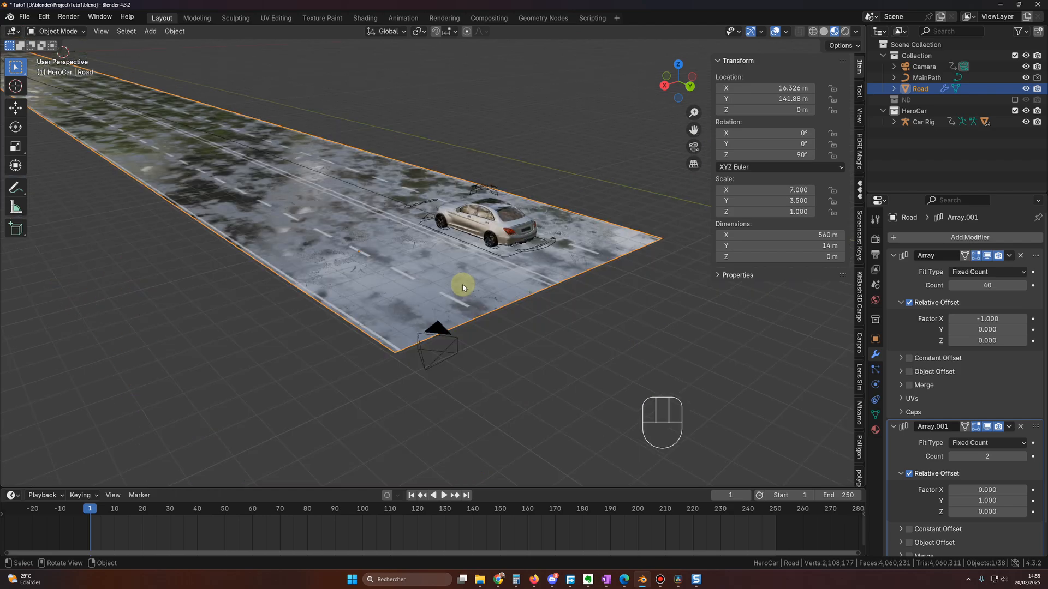
middle_click_drag(462, 287, 454, 319)
left_click(499, 373)
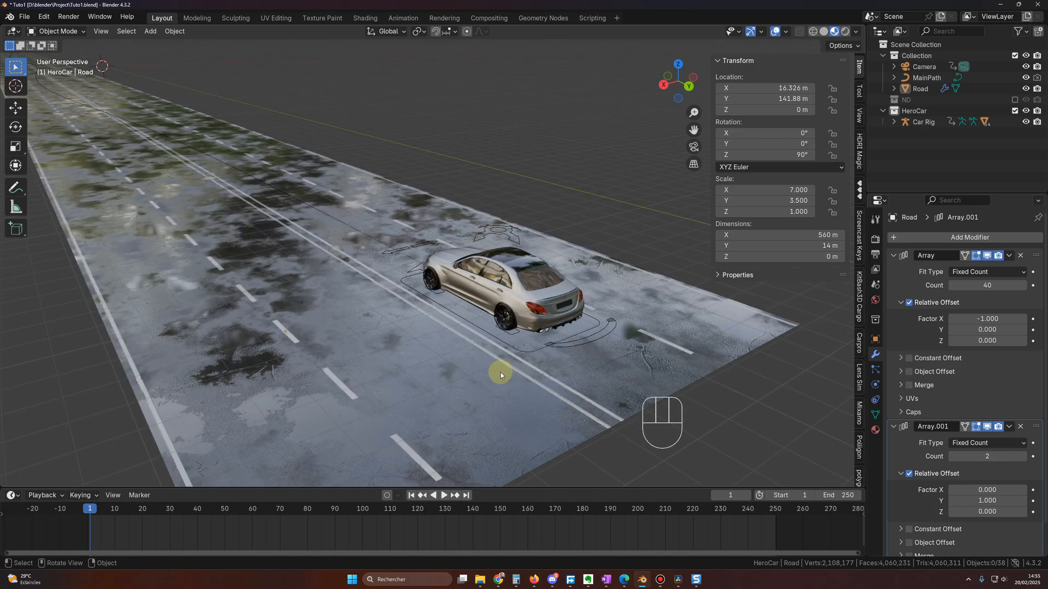
left_click(449, 328)
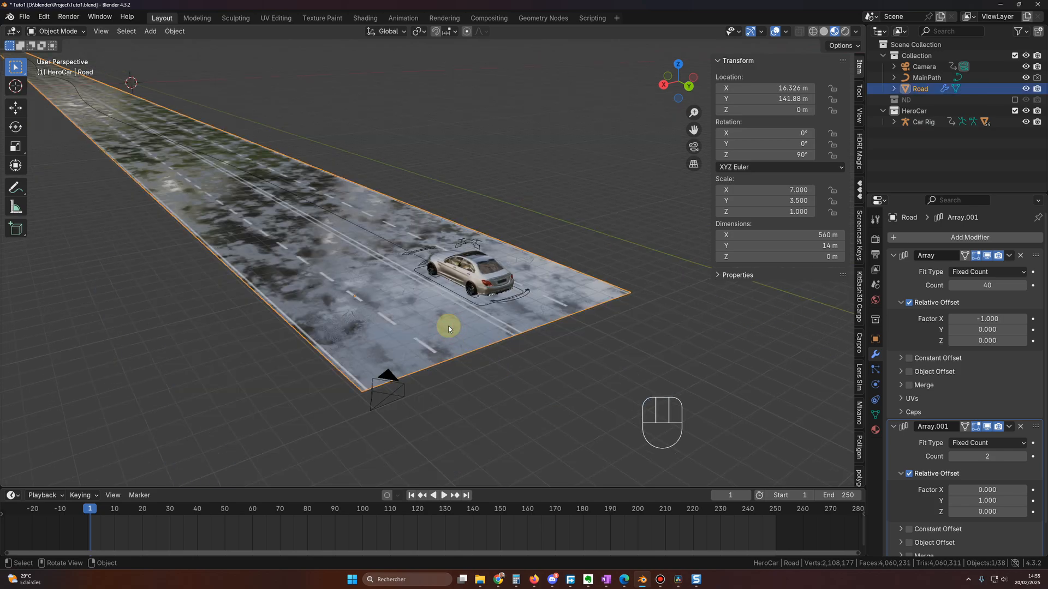
- Play the animation in top view and follow the car along the road, checking that it stays on the surface
key("KP_7")
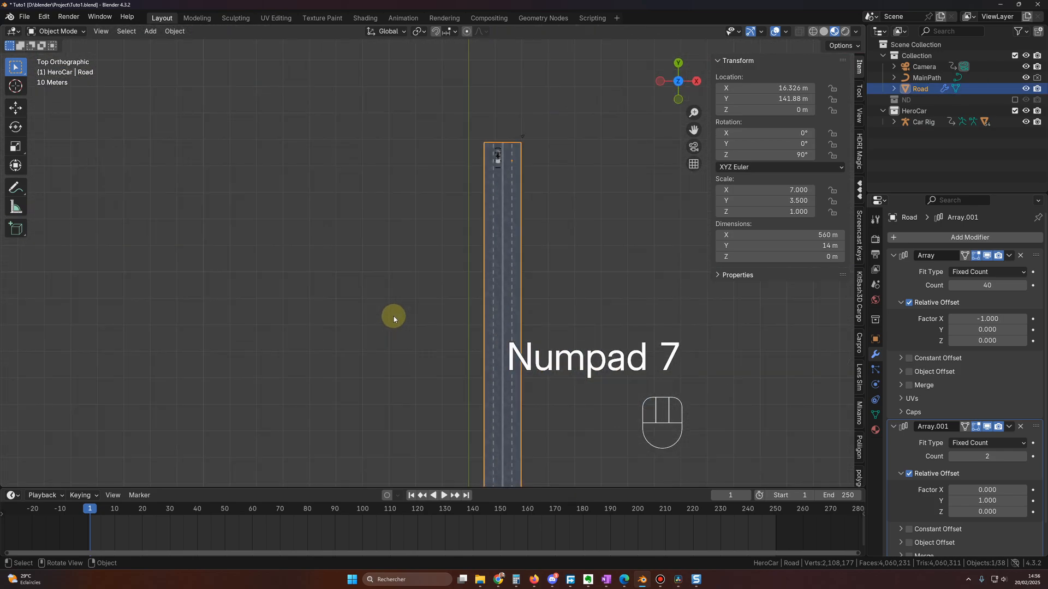
middle_click_drag(393, 316, 409, 201, "shift")
scroll(562, 240, "up", 3)
key("space")
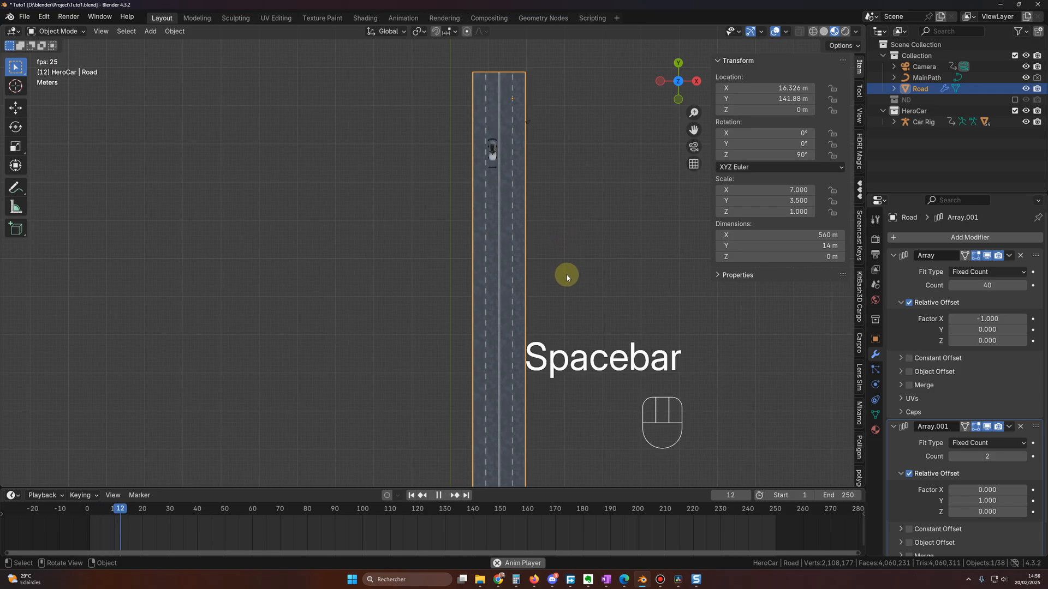
scroll(581, 346, "down", 2)
middle_click_drag(585, 346, 571, 130, "shift")
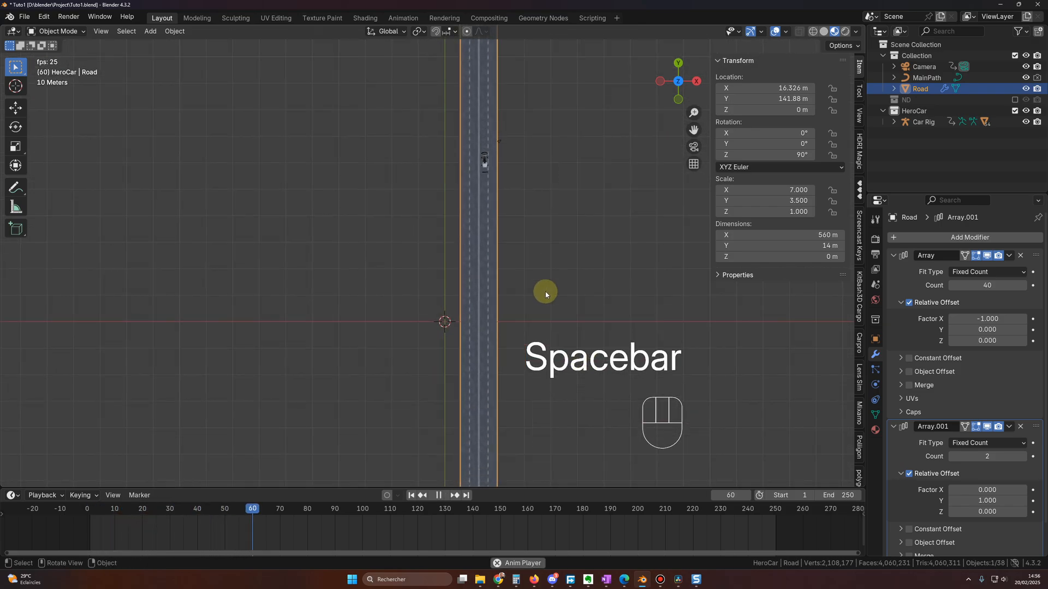
middle_click_drag(538, 322, 556, 159, "shift")
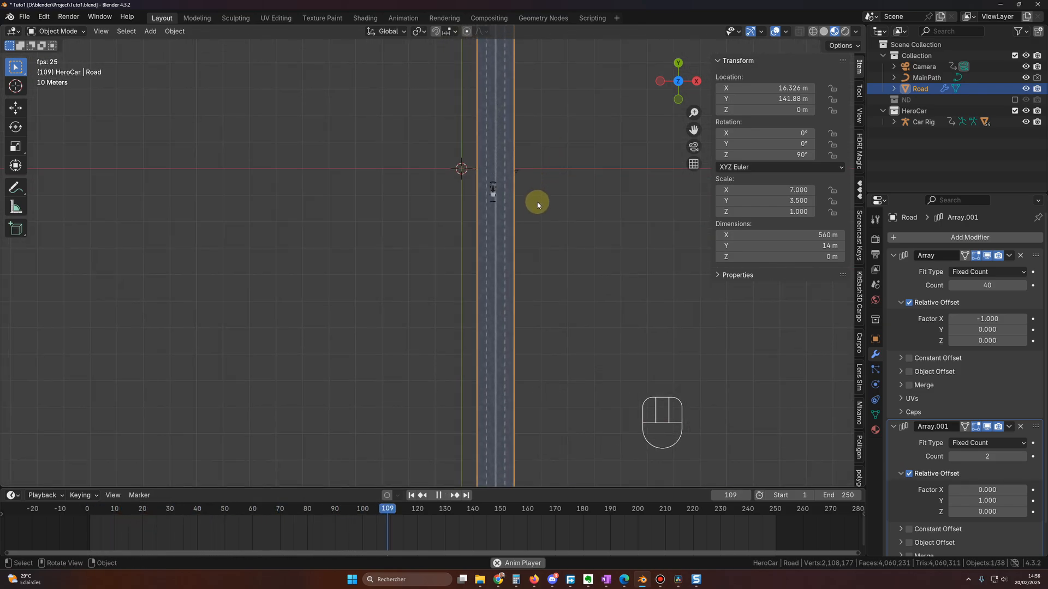
middle_click_drag(536, 322, 539, 160, "shift")
scroll(558, 202, "up", 2)
middle_click_drag(563, 242, 530, 187, "shift")
middle_click_drag(541, 294, 378, 159, "shift")
key("space")
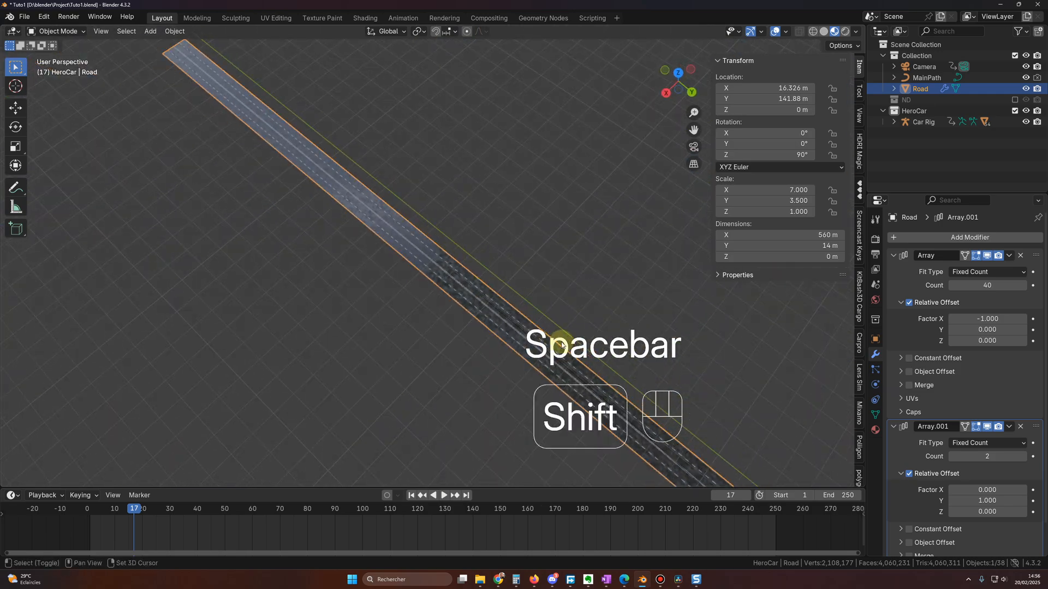
- Examine the car on the arrayed road and the road's course toward its far end from behind the car
middle_click_drag(562, 336, 386, 156, "shift")
middle_click_drag(549, 316, 482, 246)
scroll(483, 247, "up", 3)
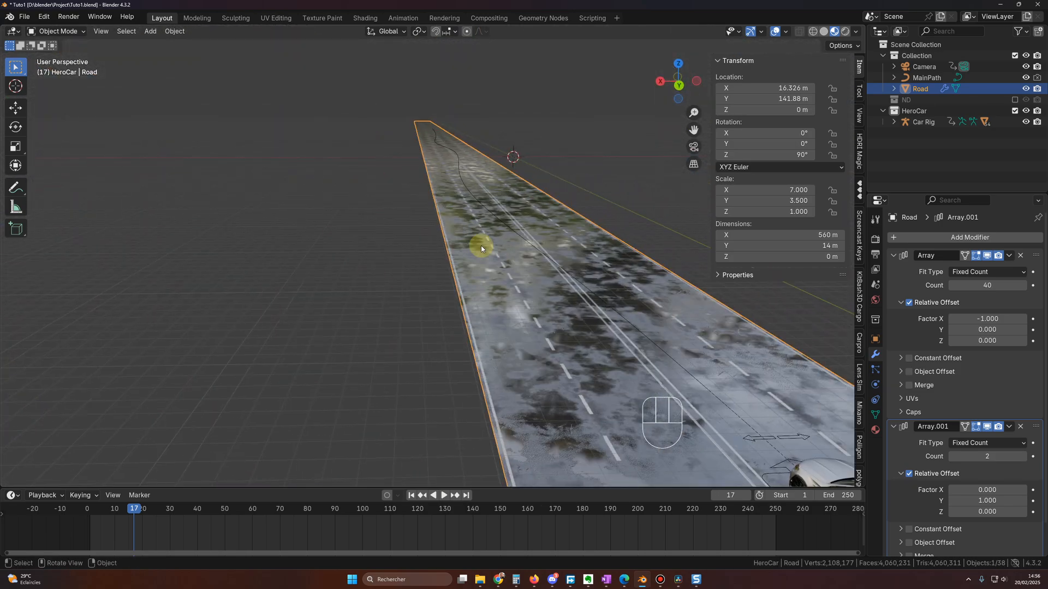
scroll(488, 261, "down", 5)
left_click(489, 261)
scroll(528, 338, "up", 5)
middle_click_drag(529, 342, 462, 293)
scroll(454, 286, "down", 5)
scroll(461, 293, "up", 5)
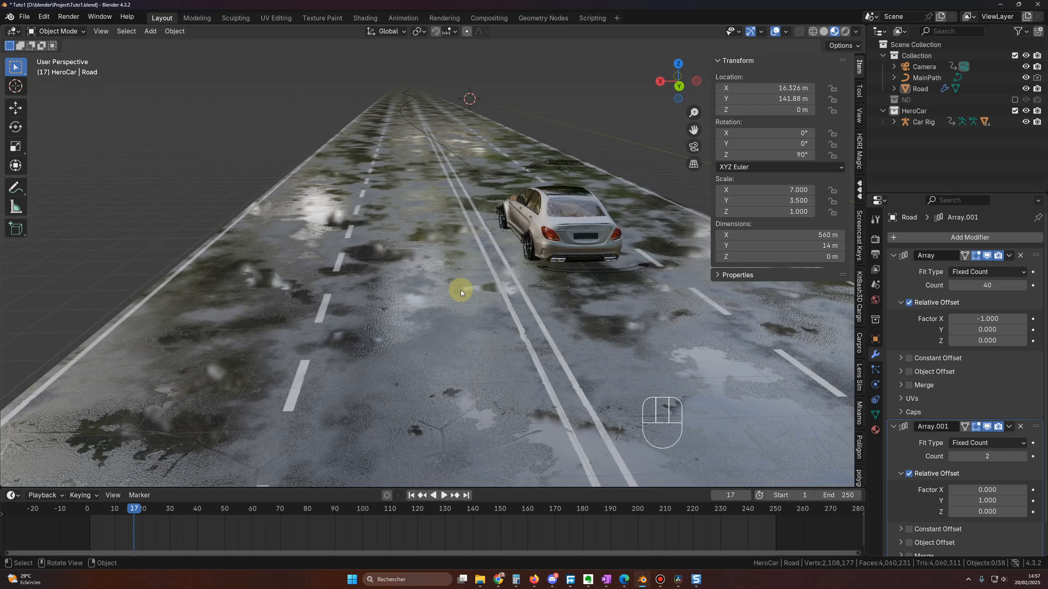
scroll(460, 292, "down", 6)
middle_click_drag(454, 278, 453, 287)
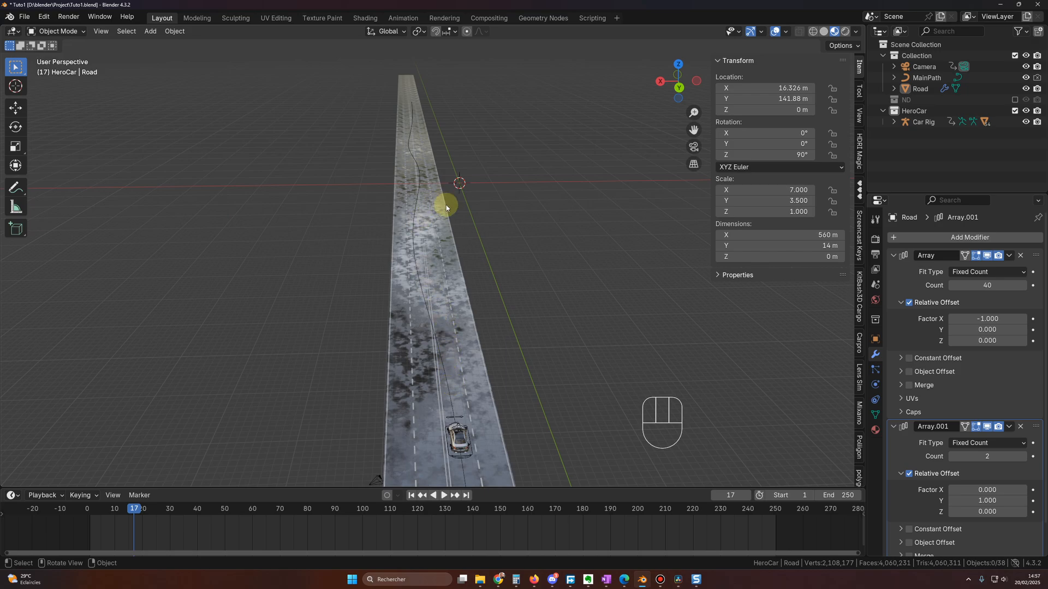
middle_click_drag(437, 131, 472, 320)
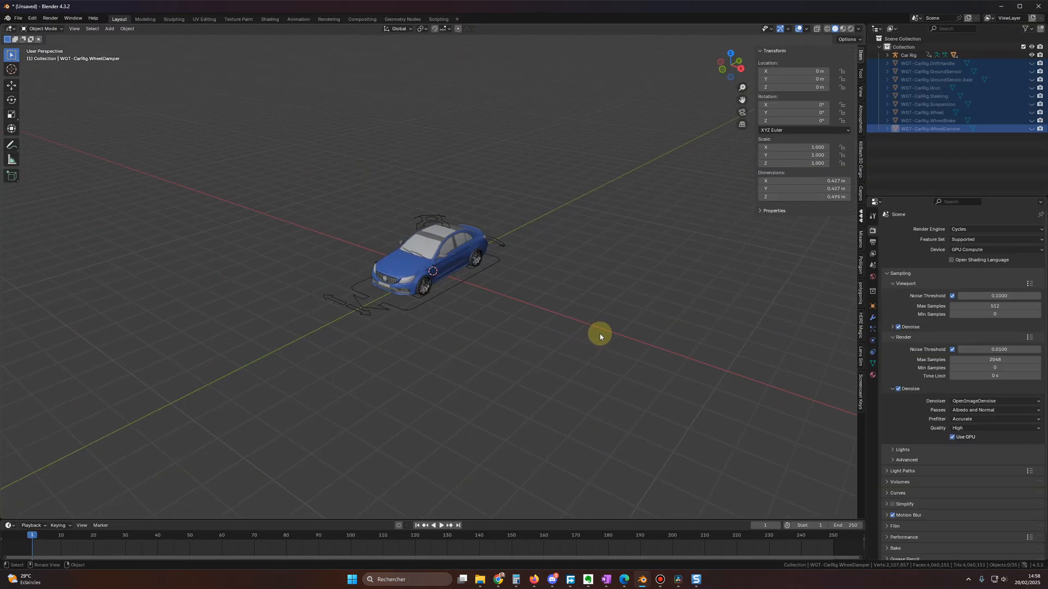
- Select the blue car's rig in the unsaved scene and apply the Carpro preset animation Anim2 to it
left_click(587, 336)
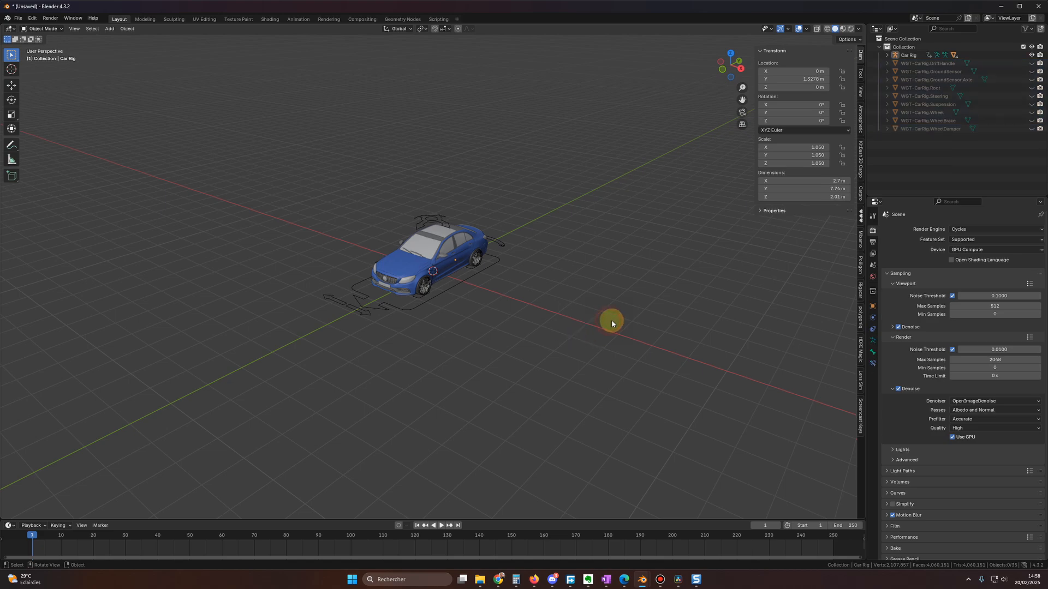
left_click(439, 216)
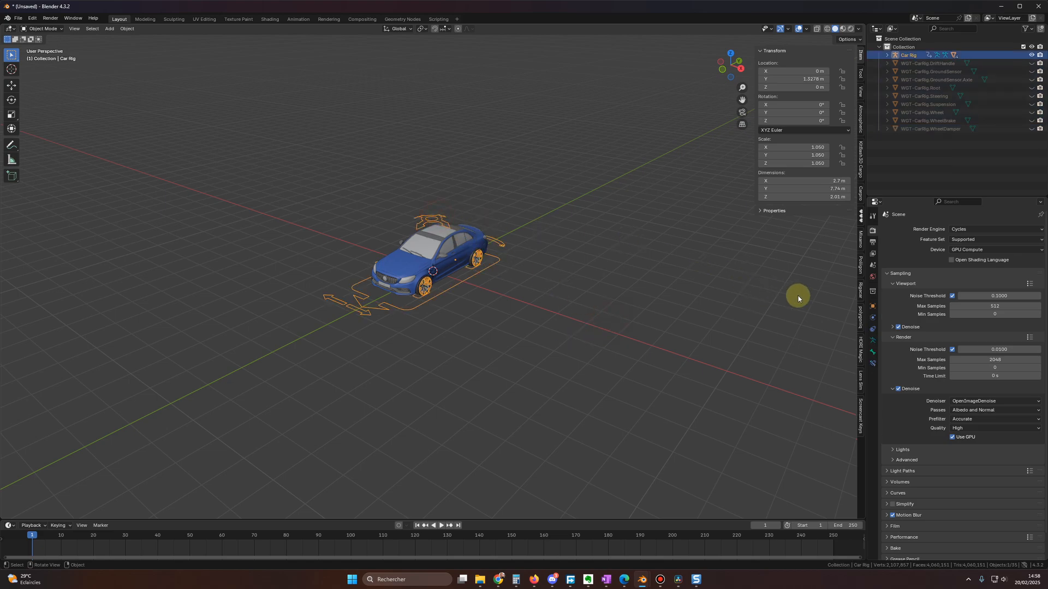
left_click(860, 193)
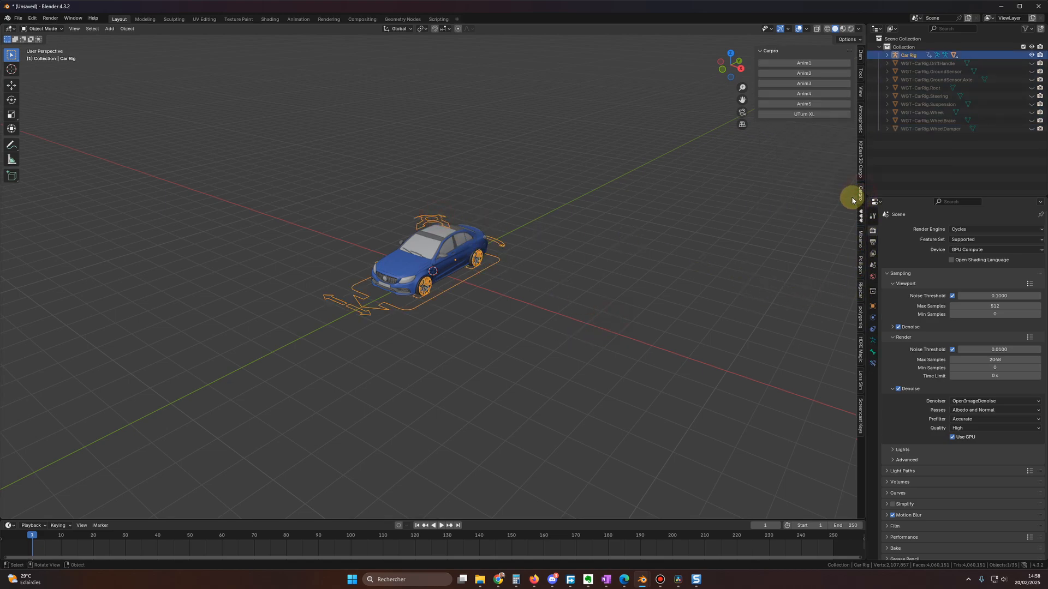
left_click(805, 73)
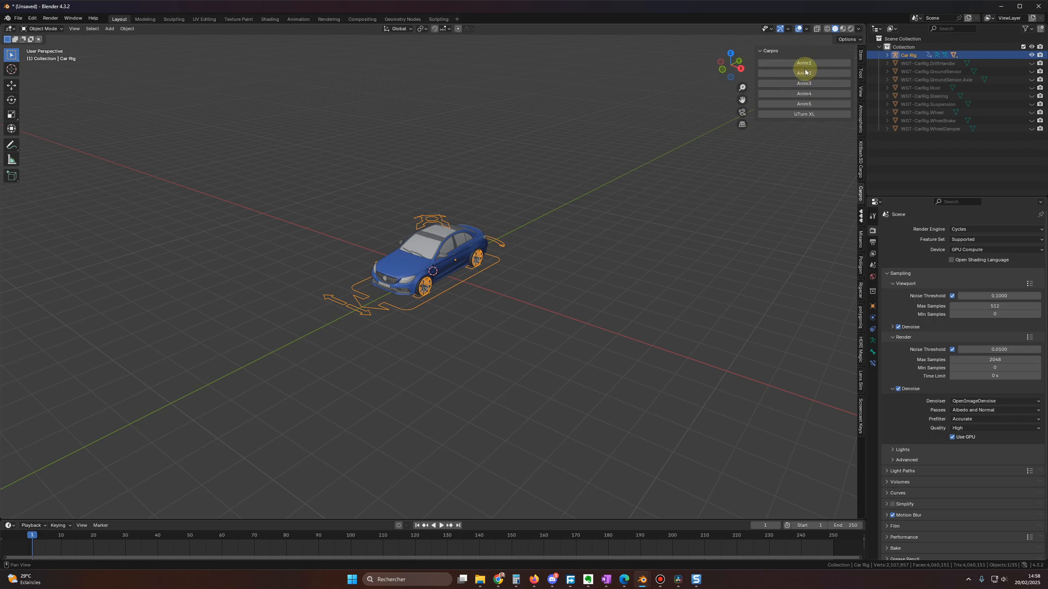
- Play back the Anim2 preset from near its start and follow the blue car along its winding path
left_click(575, 316)
key("space")
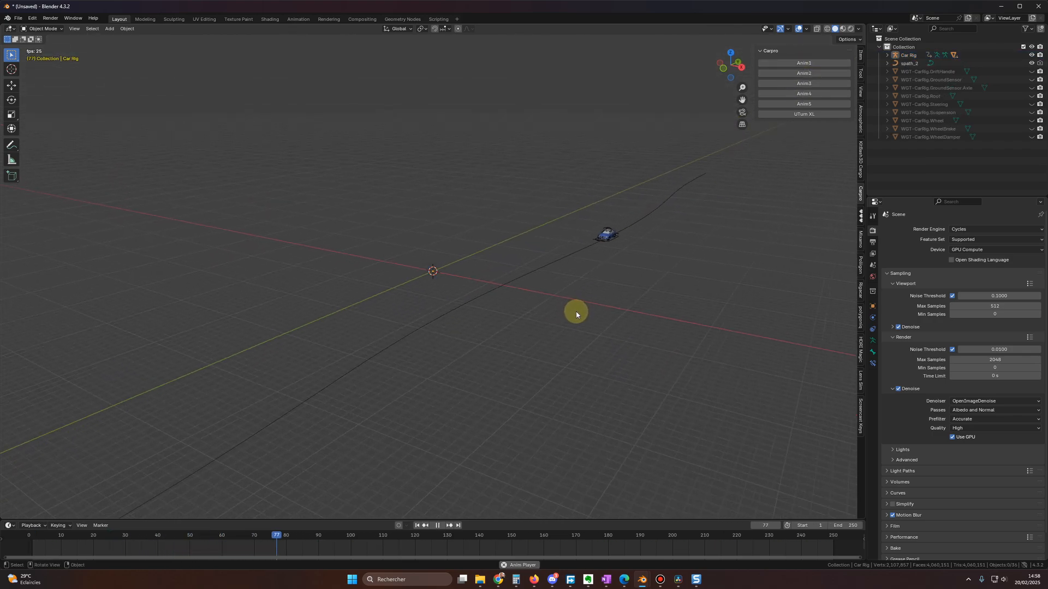
key("space")
left_click(61, 540)
key("space")
middle_click_drag(527, 317, 538, 306)
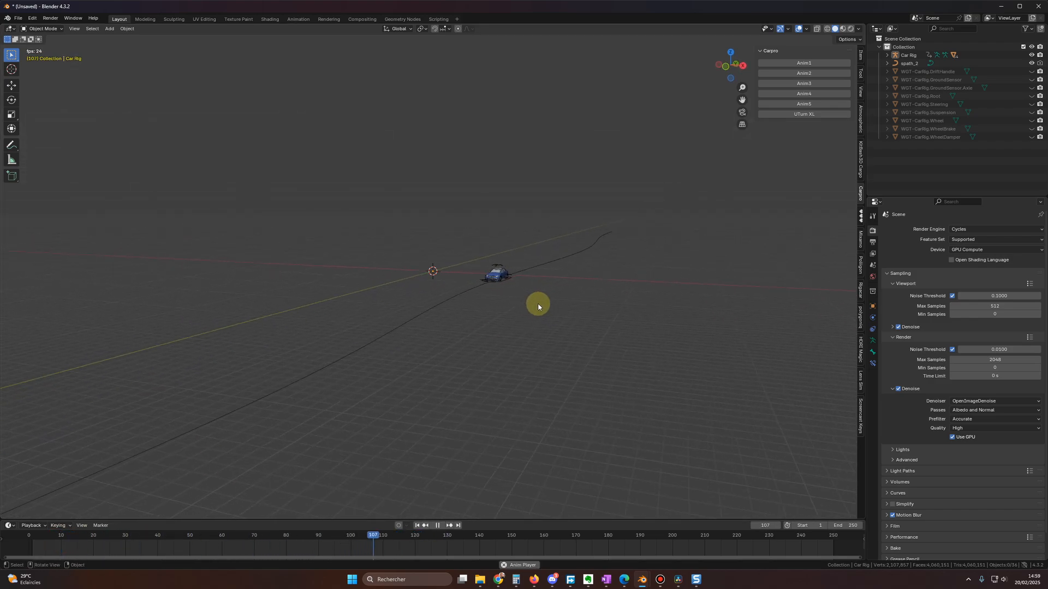
key("space")
left_click(489, 280)
key("space")
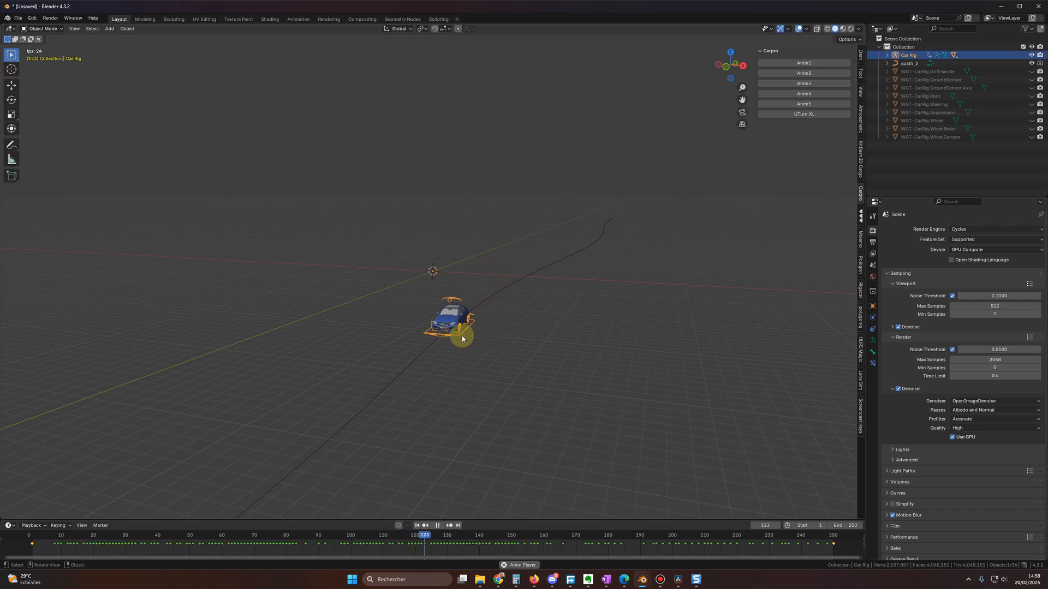
key("space")
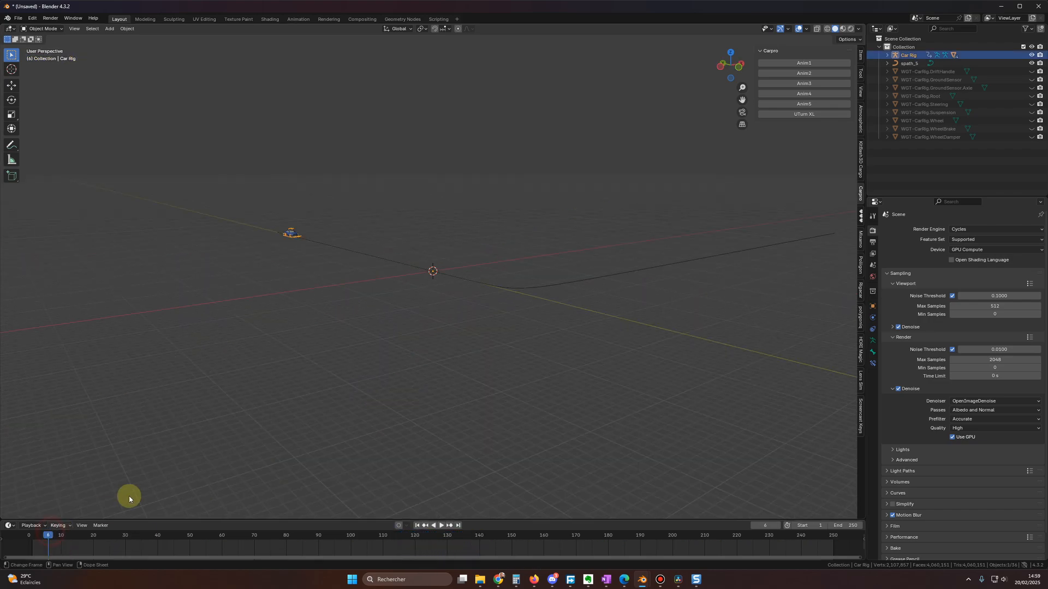
- Replay the curved-path preset animation and follow the blue car through the bend from several angles
middle_click_drag(411, 383, 381, 380, "shift")
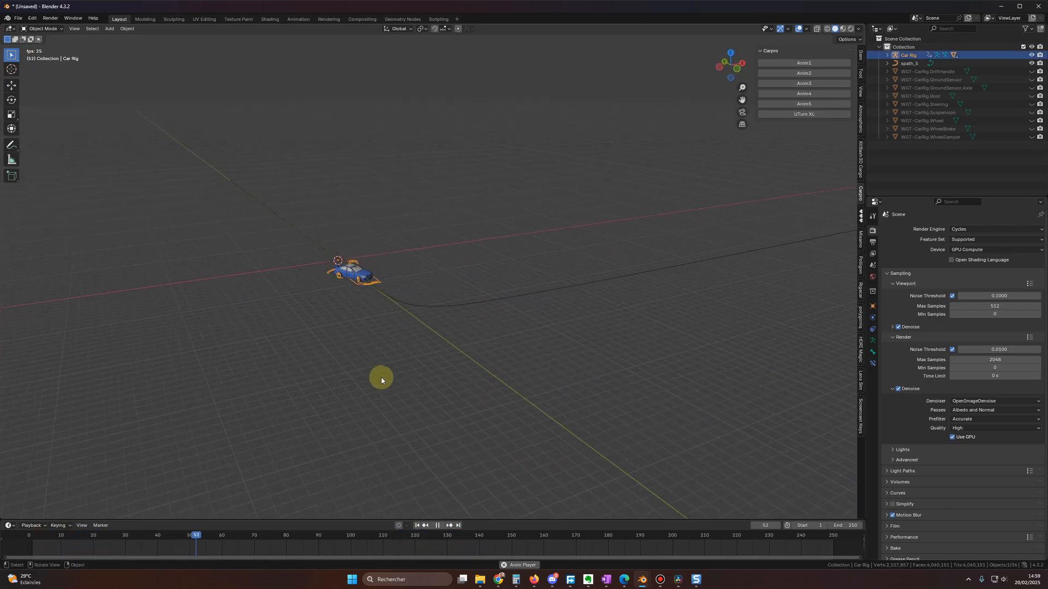
left_click(87, 543)
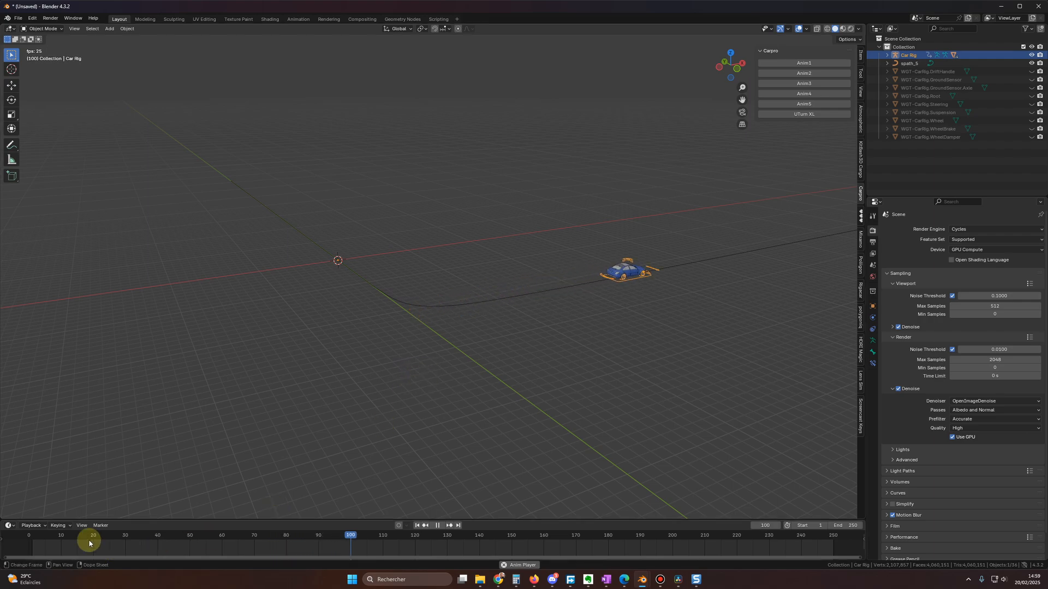
middle_click_drag(294, 423, 348, 409)
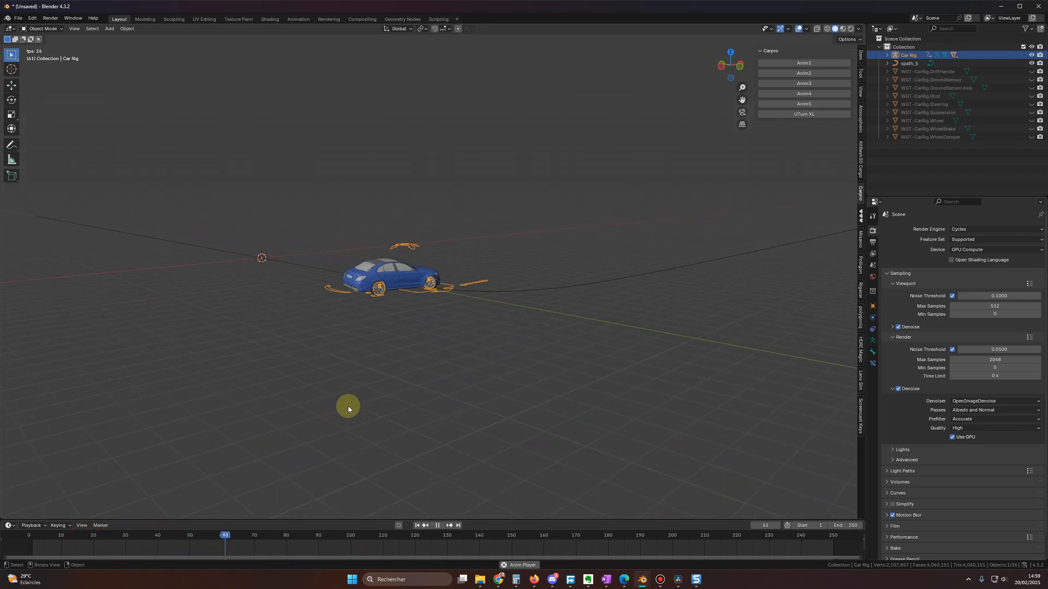
middle_click_drag(483, 404, 547, 360)
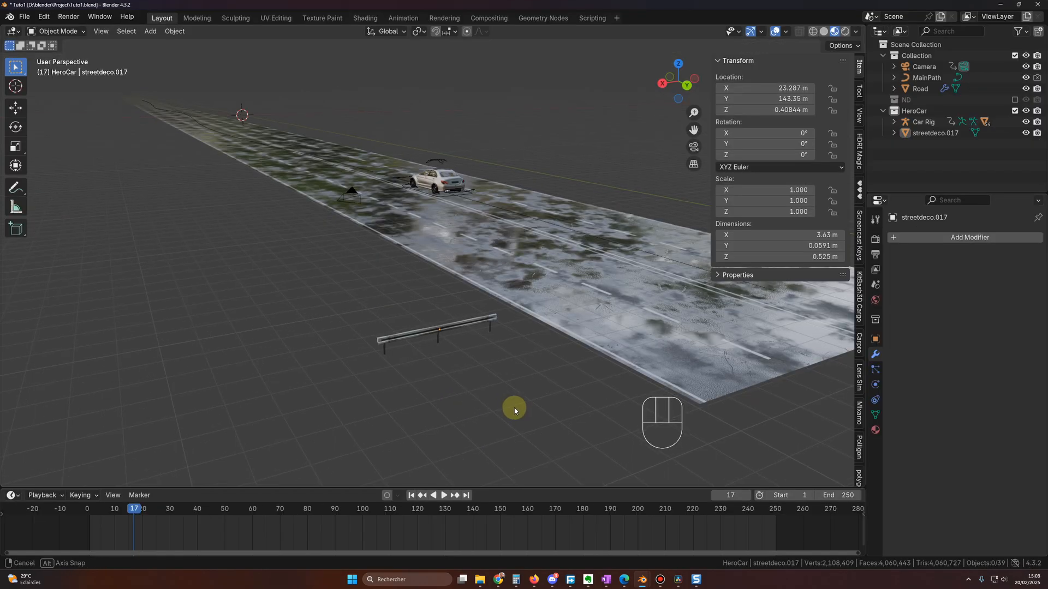
- Select the guardrail streetdeco.017 beside the road and set its Z rotation to 90°
middle_click_drag(514, 407, 496, 341)
left_click(453, 322)
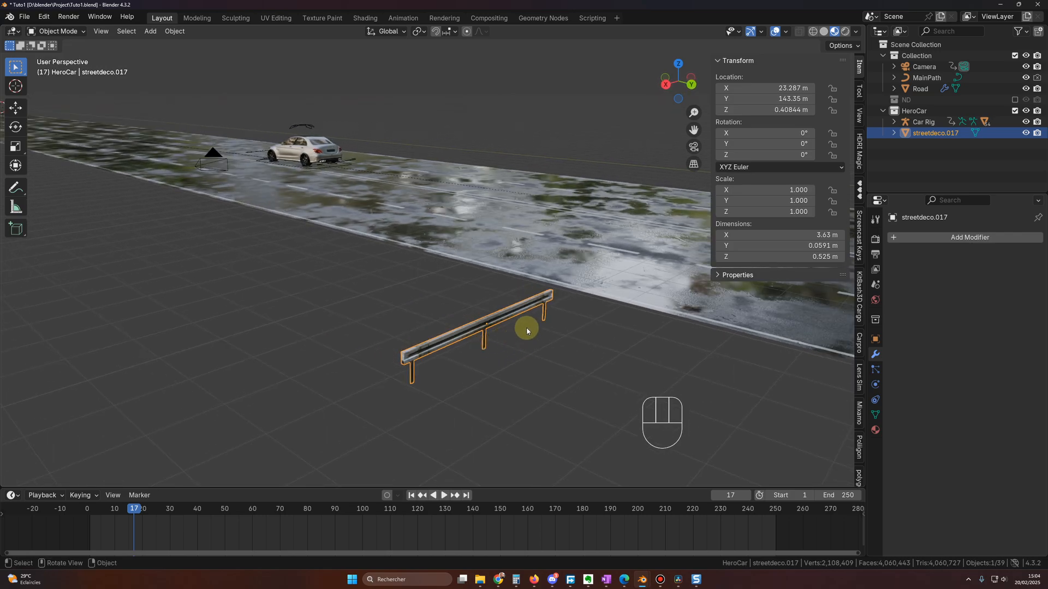
middle_click_drag(603, 360, 562, 361)
scroll(562, 361, "down", 3)
left_click(393, 340)
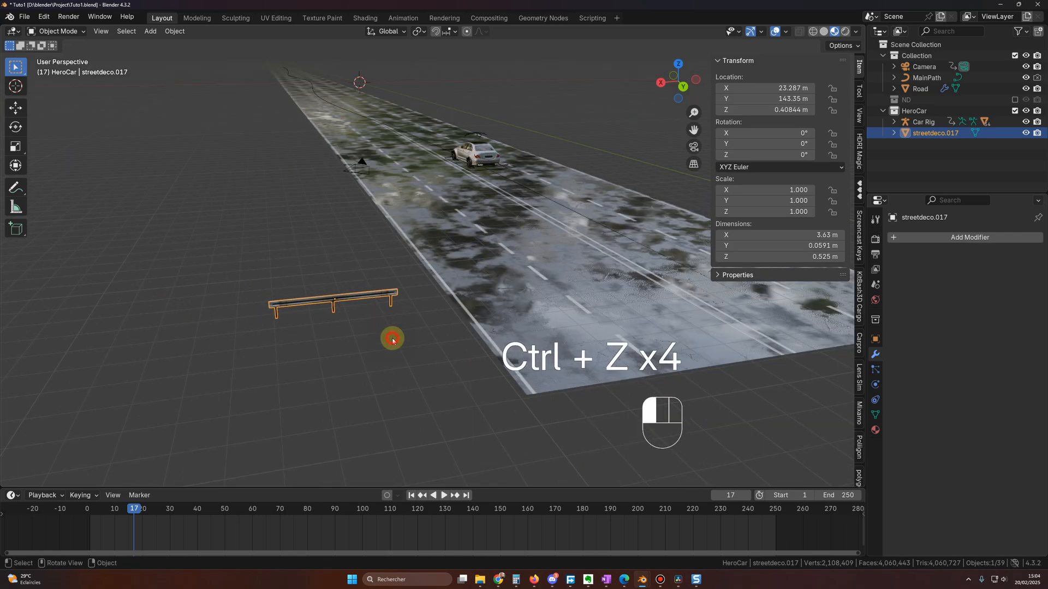
left_click(371, 297)
left_click(785, 154)
type("90")
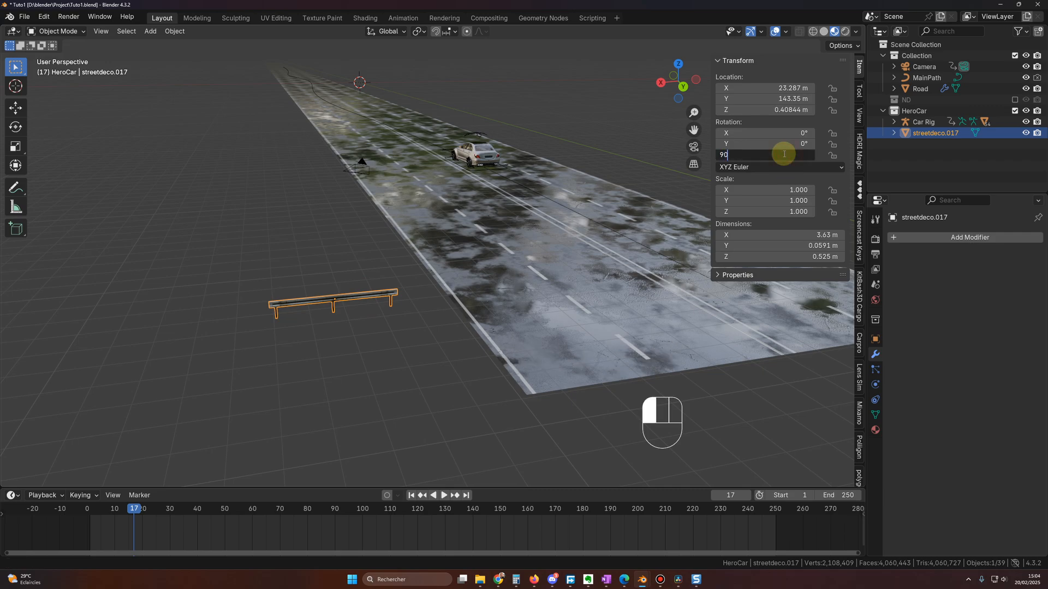
key("Return")
- Move the guardrail horizontally to the near corner of the road's edge, at about X 19.9 m, Y 147.1 m
key("g")
key("shift+z")
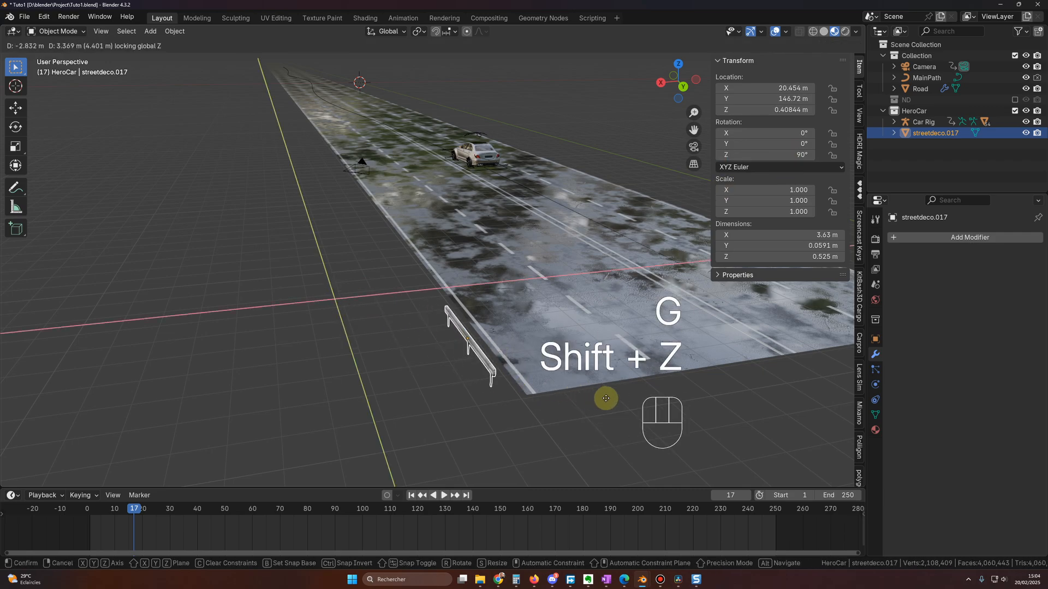
left_click(624, 400)
- Add an Array modifier to the guardrail with a relative X offset factor of -1 and a count of 240
middle_click_drag(624, 400, 727, 407)
left_click(952, 238)
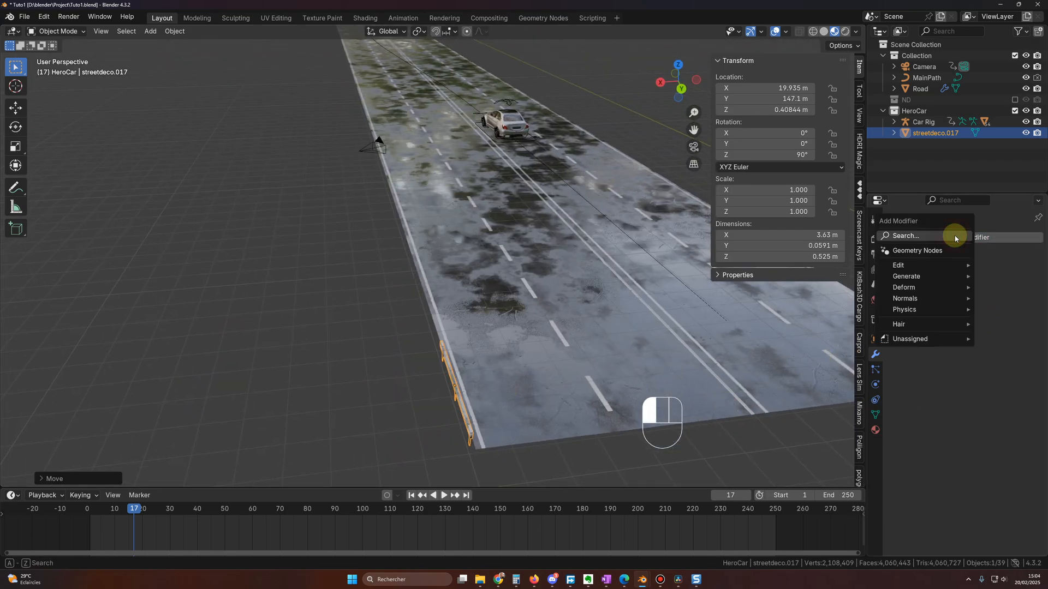
left_click(922, 239)
left_click(858, 257)
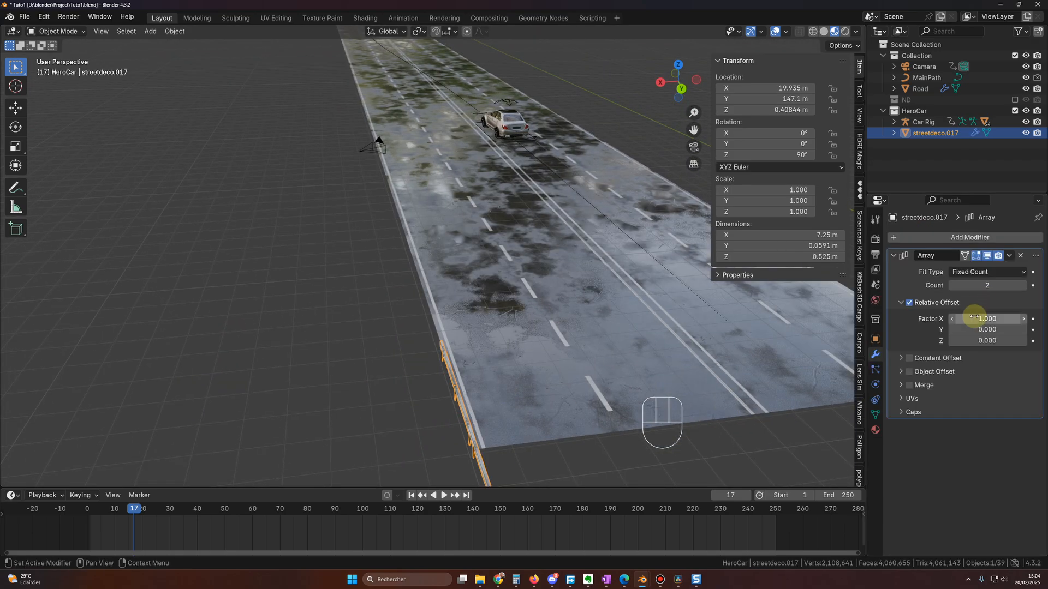
left_click(973, 318)
key("Return")
left_click(971, 286)
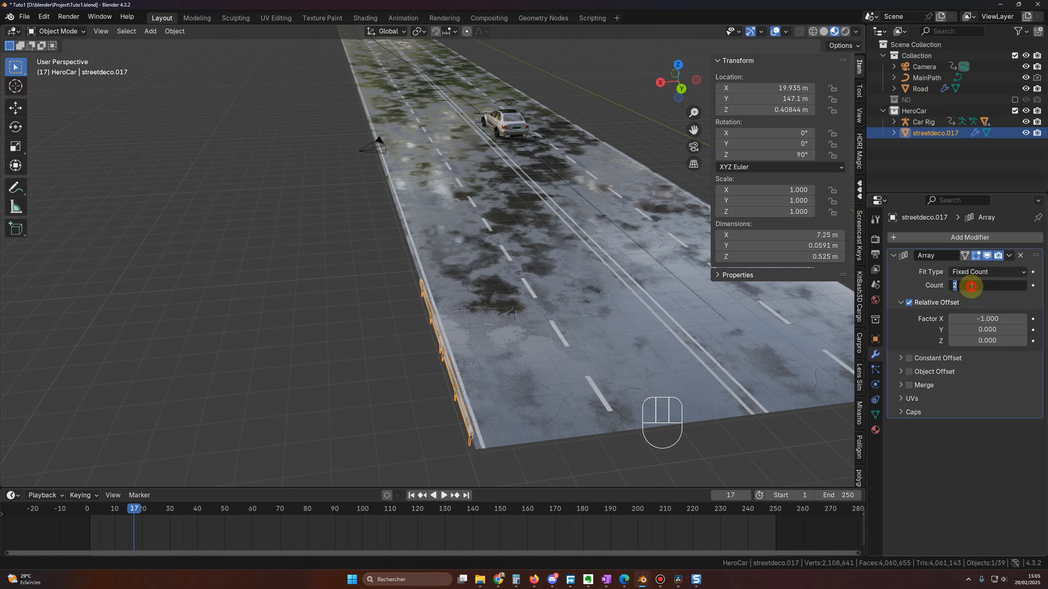
type("240")
key("Return")
- Check the guardrail's length against the road's far end and set the array count to 200
scroll(461, 247, "down", 8)
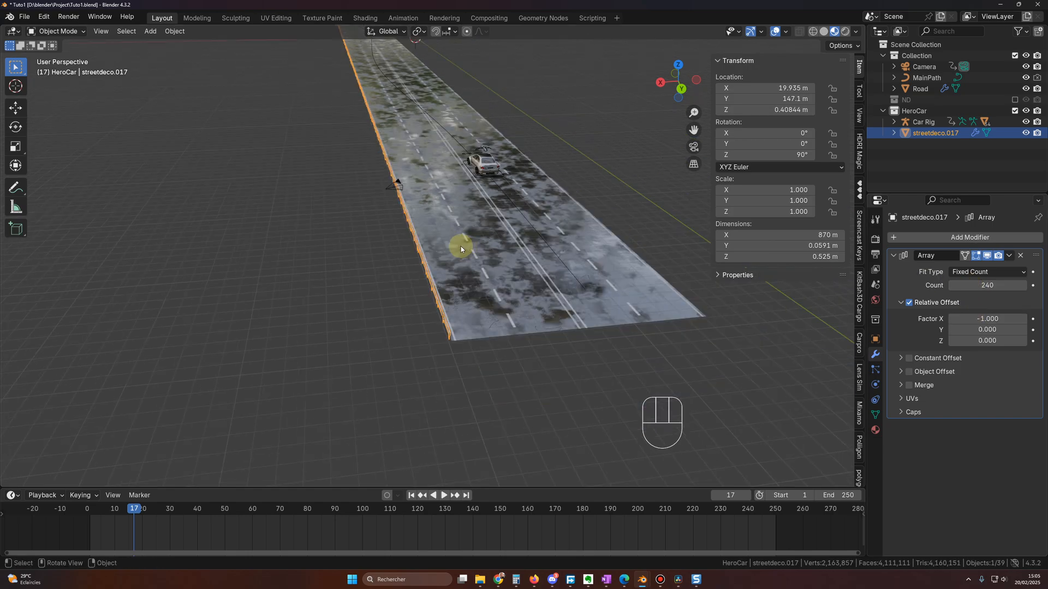
scroll(463, 248, "down", 2)
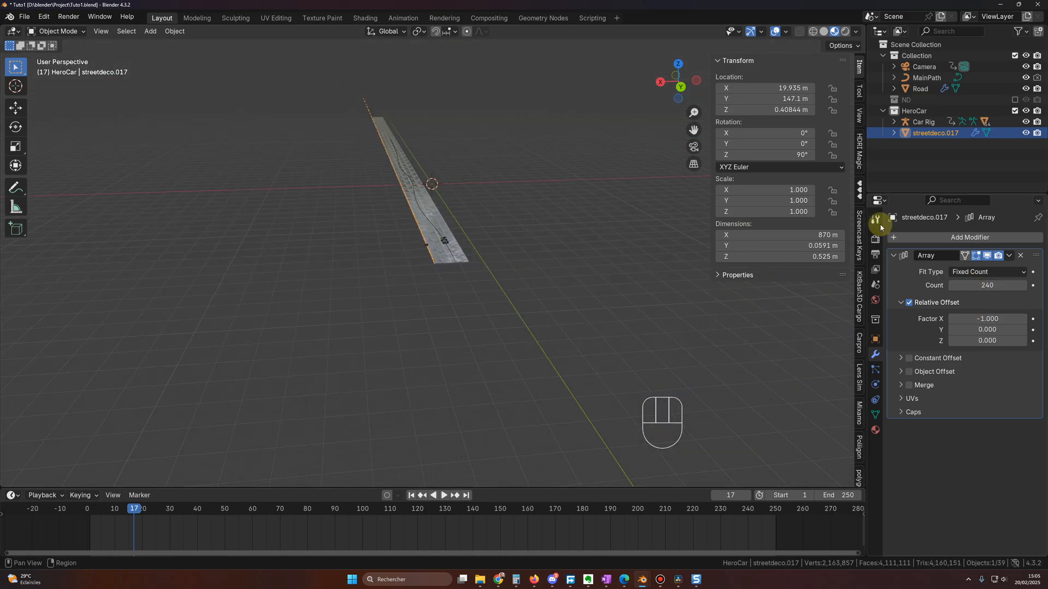
left_click(973, 285)
type("200")
key("Return")
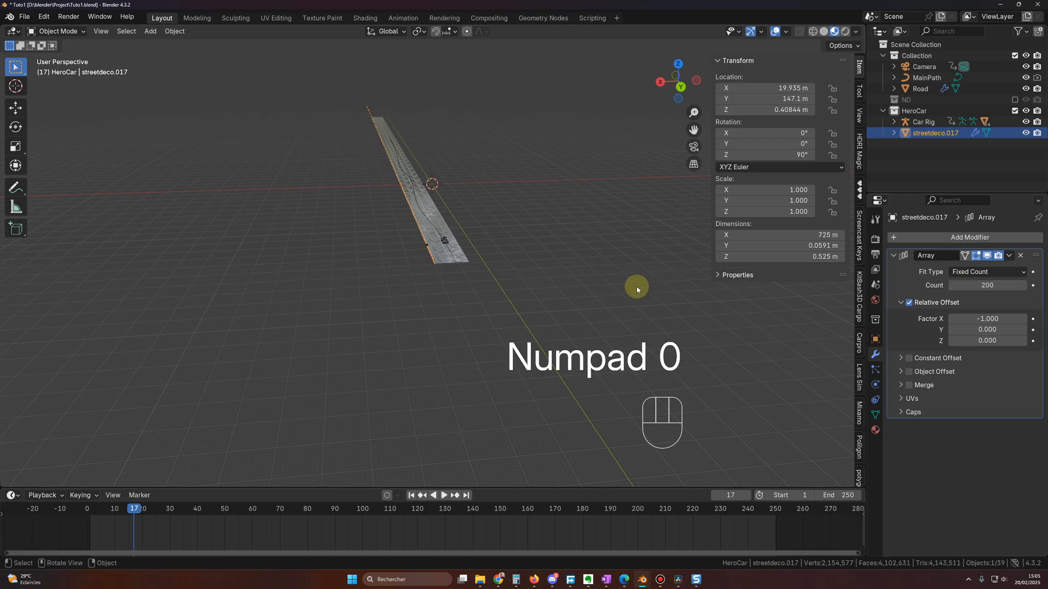
- Rename the guardrail streetdeco.017 as BarLeft
scroll(576, 296, "up", 4)
double_click(935, 133)
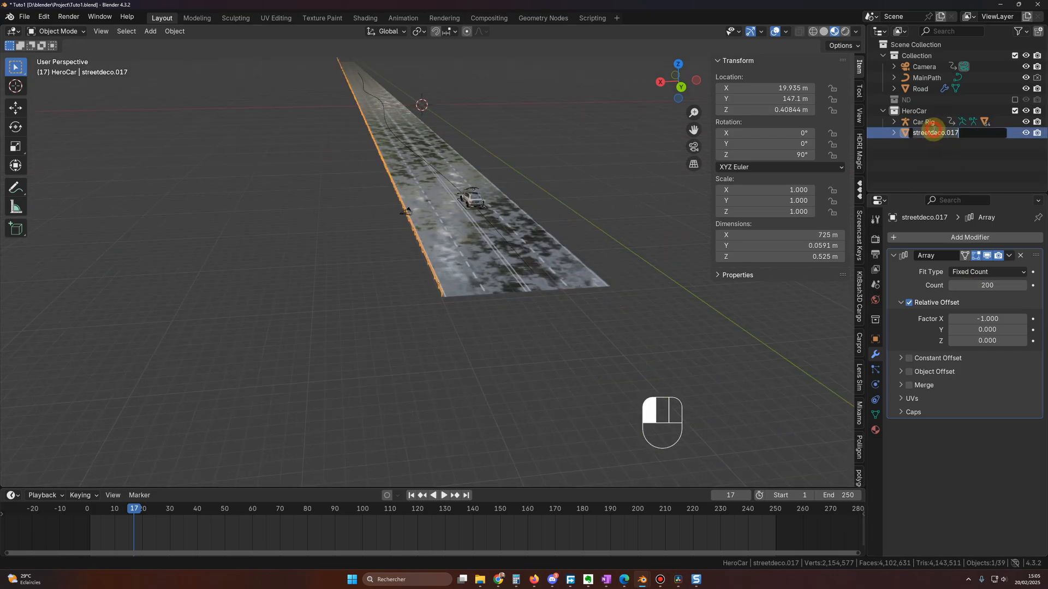
type("Bar")
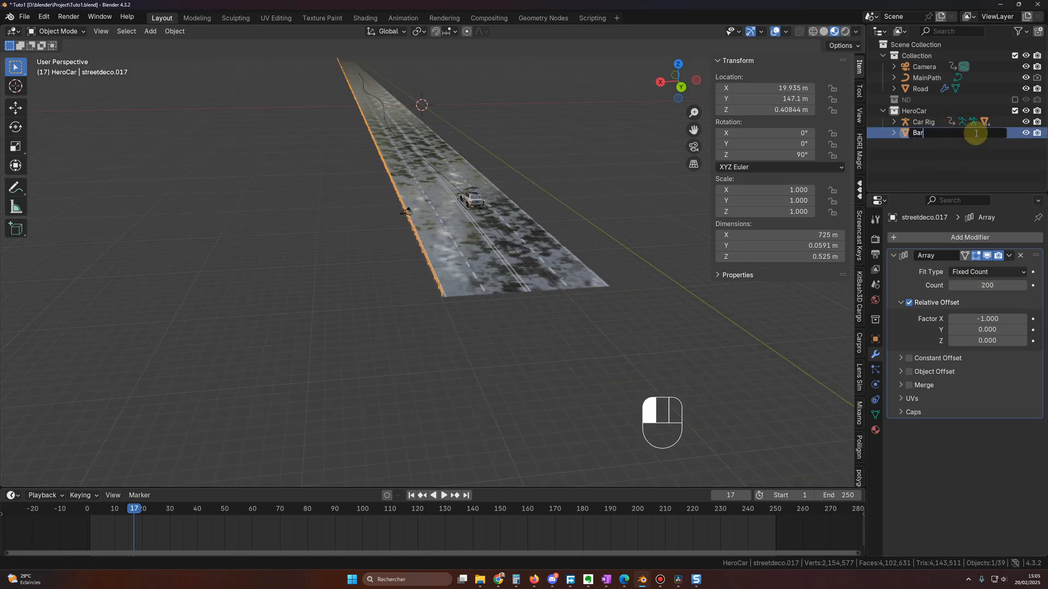
type("Left")
key("Return")
key("BackSpace")
key("BackSpace")
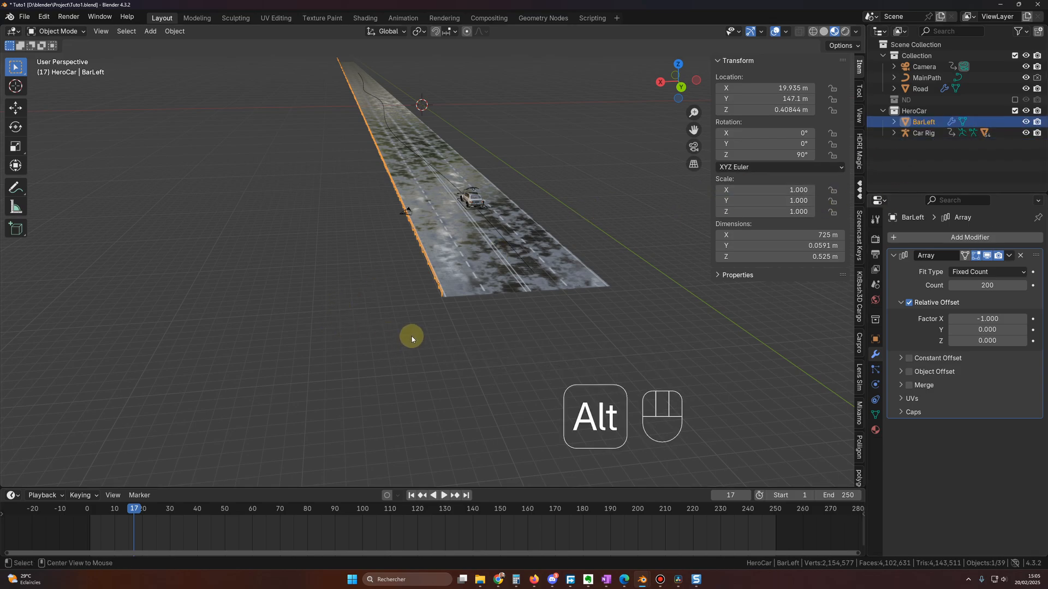
- Create a linked duplicate of BarLeft and move it along X to the road's opposite edge, at about X 5.64 m
key("alt+d")
key("g")
key("x")
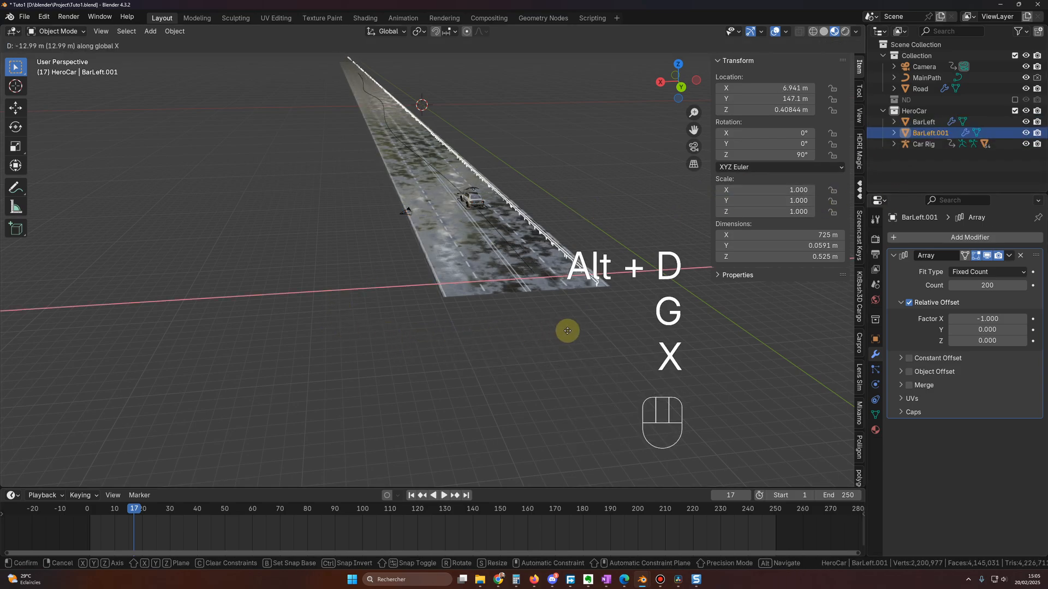
left_click(576, 330)
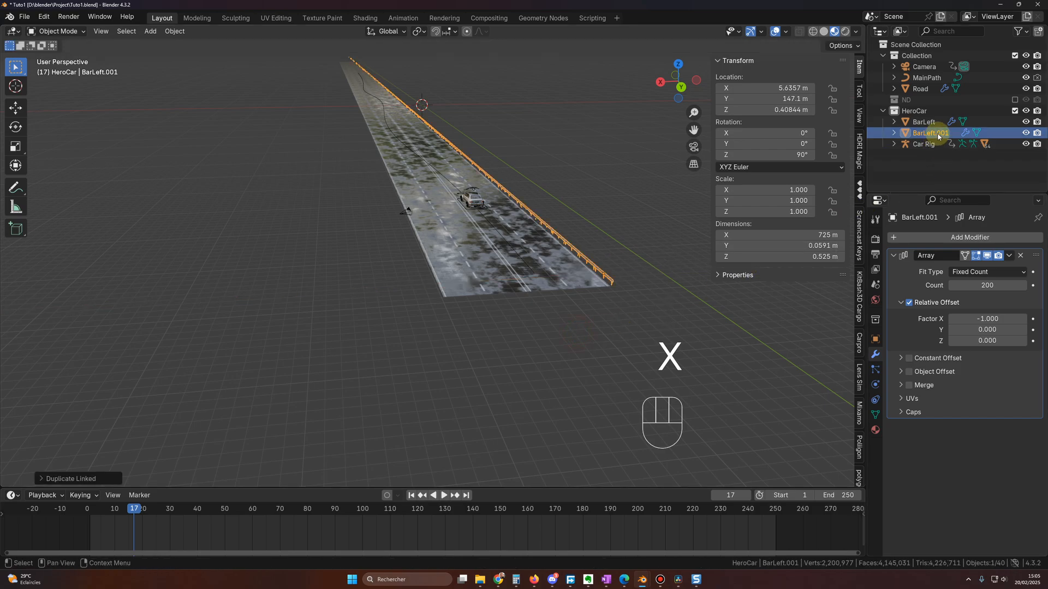
- Rename the duplicated guardrail as BarRight
key("F2")
key("BackSpace")
key("BackSpace")
key("BackSpace")
type("Right")
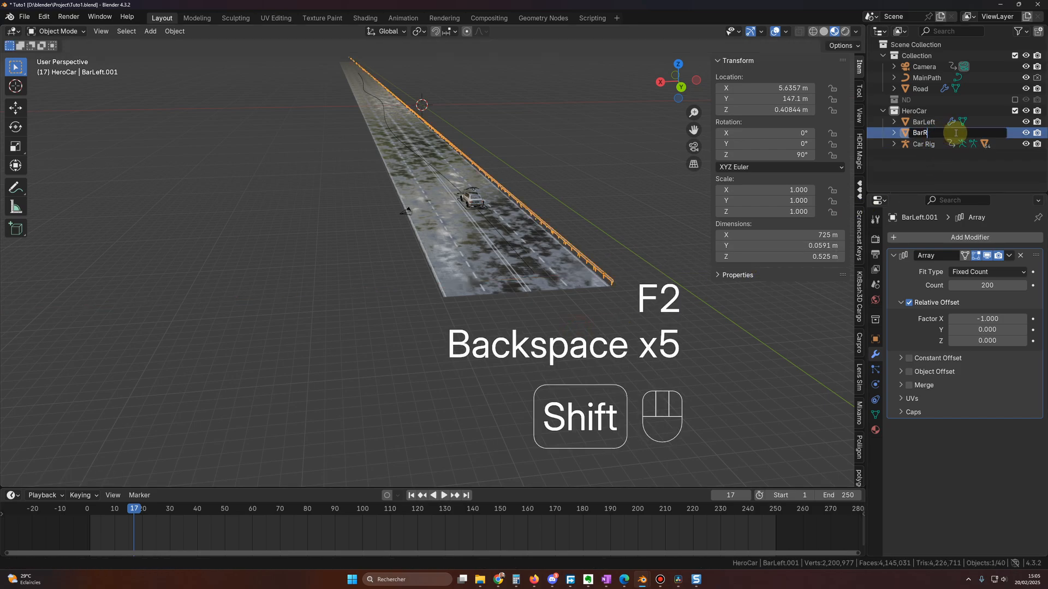
key("Return")
- Create a new collection in the scene and name it Road
left_click(882, 112)
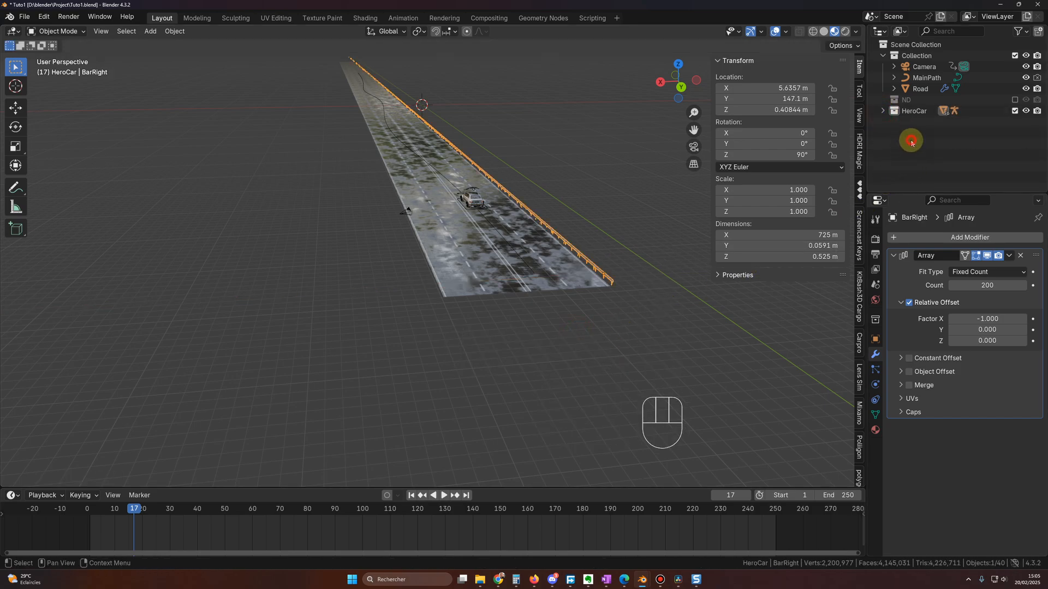
left_click(910, 141)
left_click(883, 112)
right_click(907, 171)
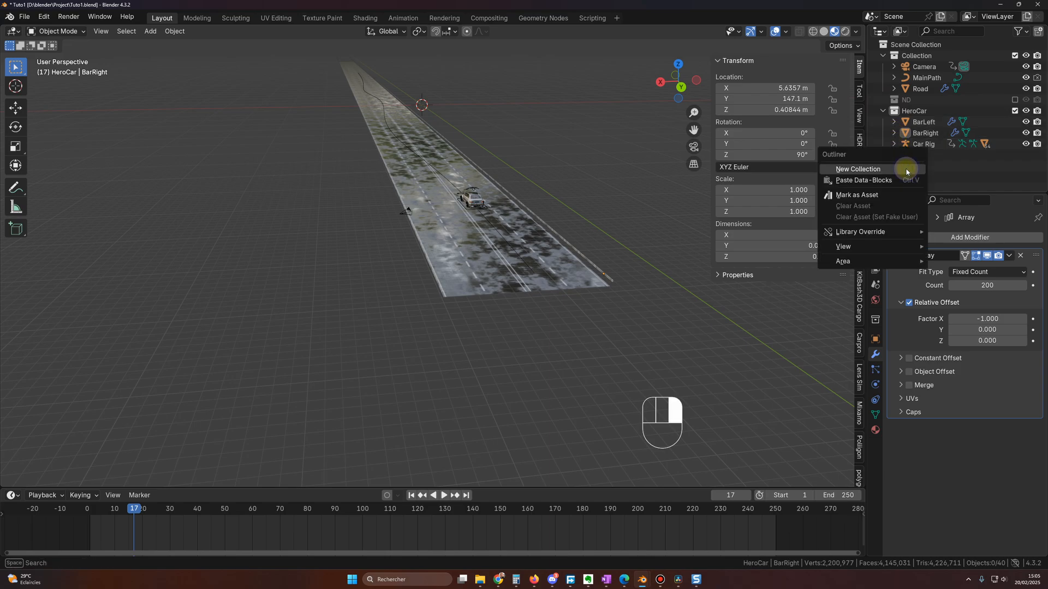
left_click(898, 171)
double_click(932, 156)
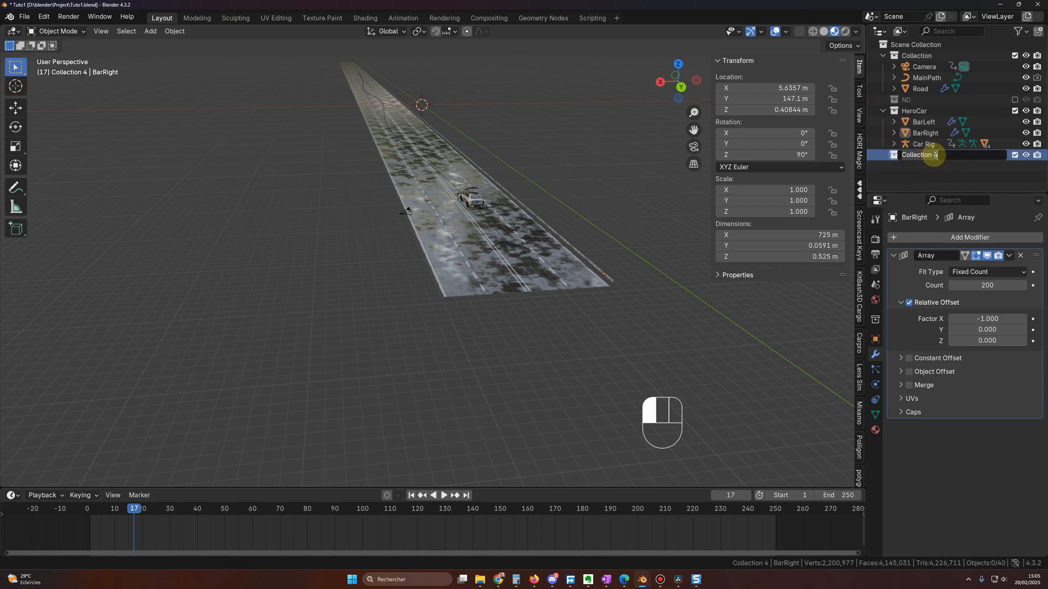
type("Road")
key("Return")
- Move the Road object and both guardrails, BarLeft and BarRight, into the Road collection
left_click(921, 90)
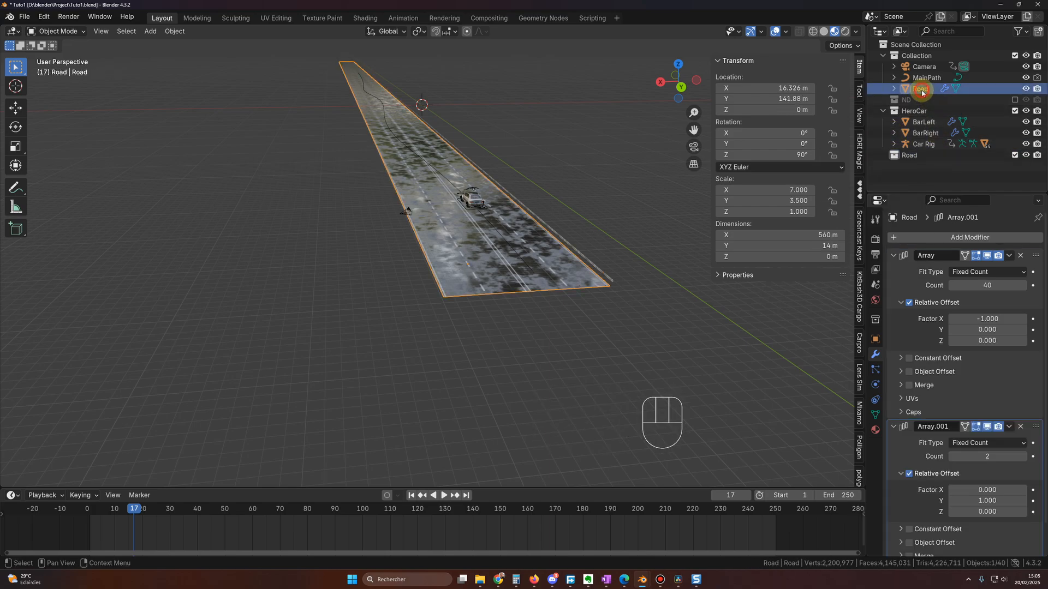
key("m")
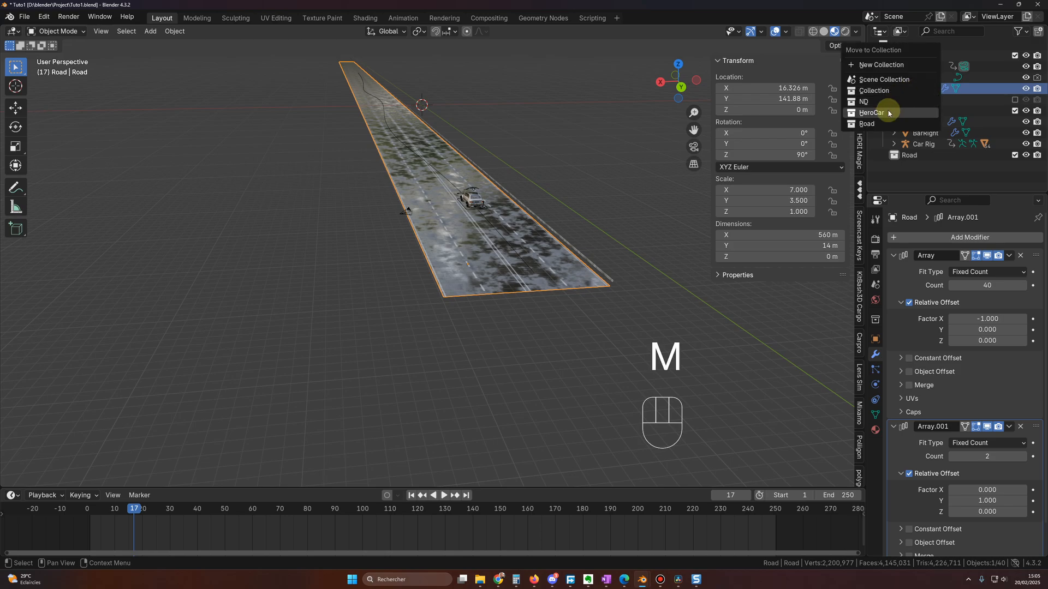
left_click(930, 127)
left_click(925, 122)
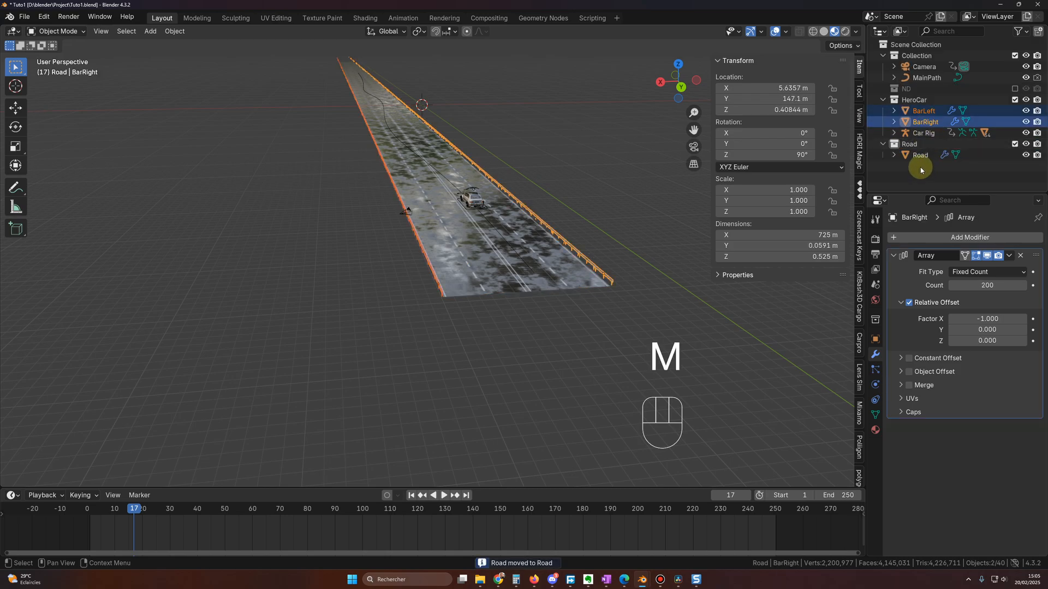
left_click(930, 115, "shift")
key("m")
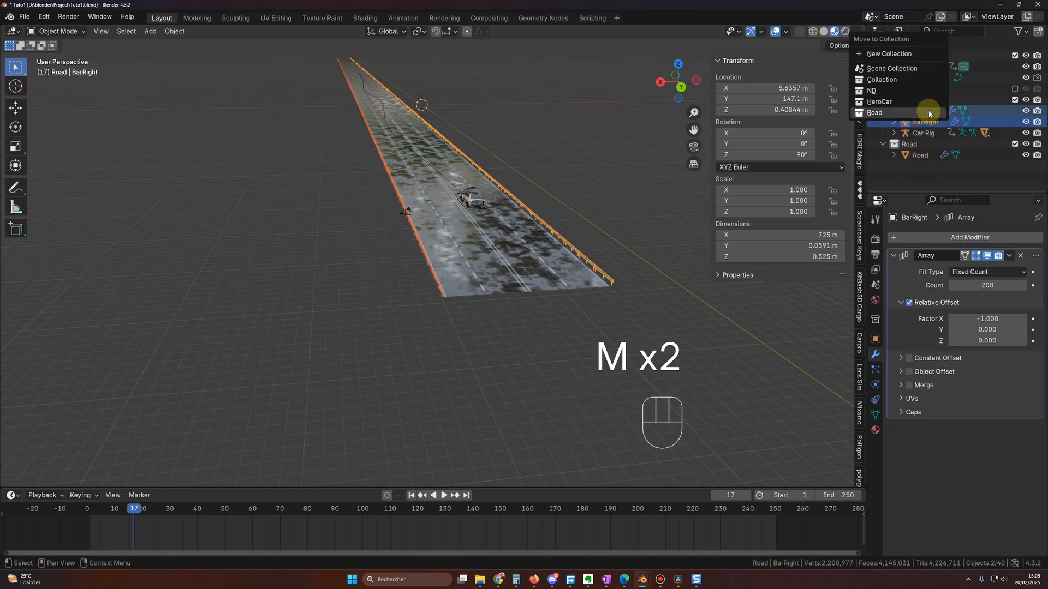
left_click(930, 113)
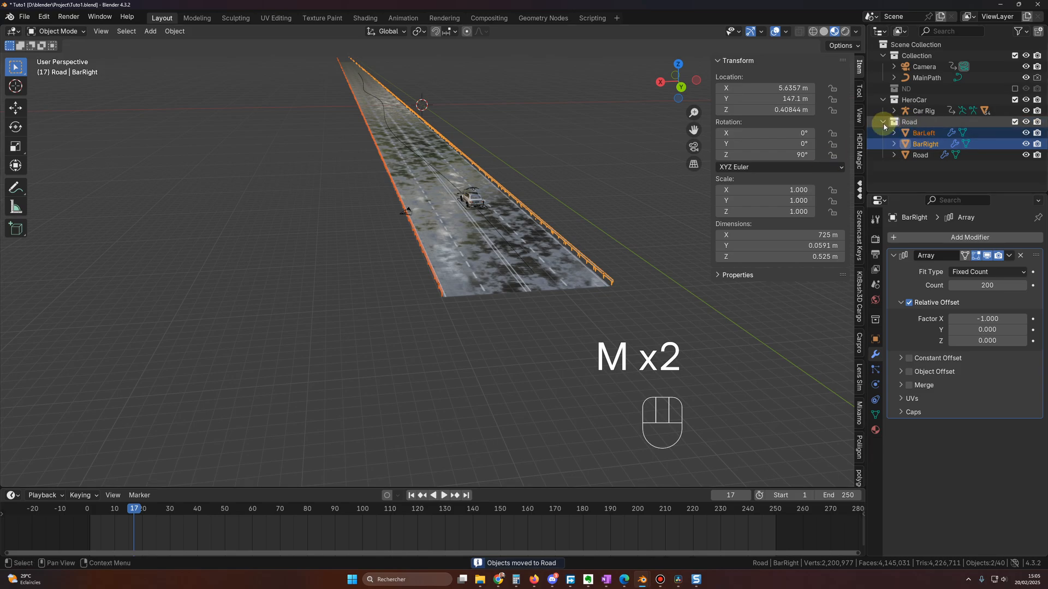
- Collapse the Road collection and exclude it briefly from the view layer to check what it contains
left_click(883, 122)
left_click(1015, 122)
left_click(1015, 121)
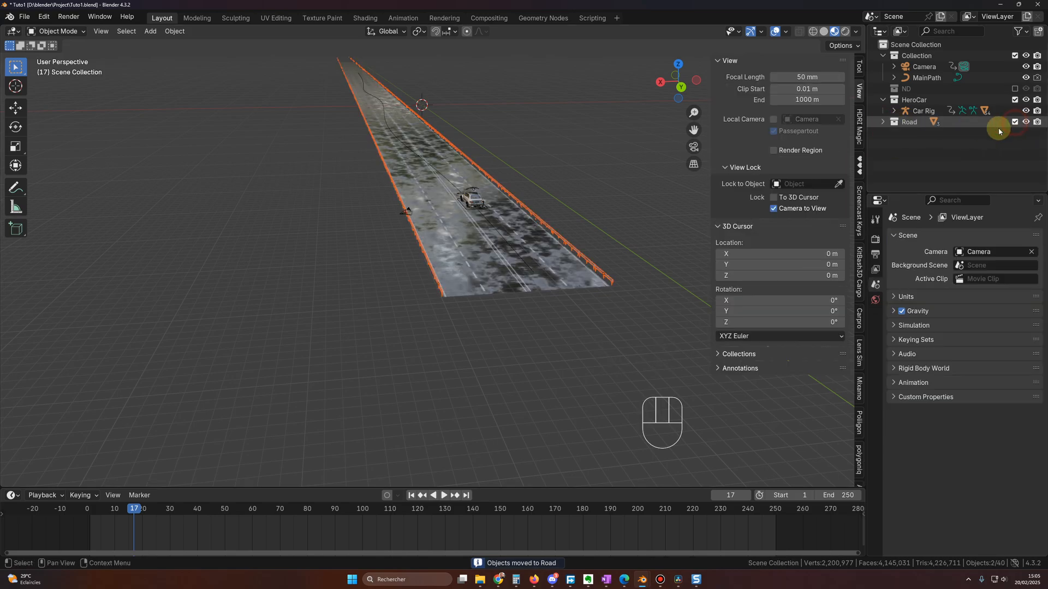